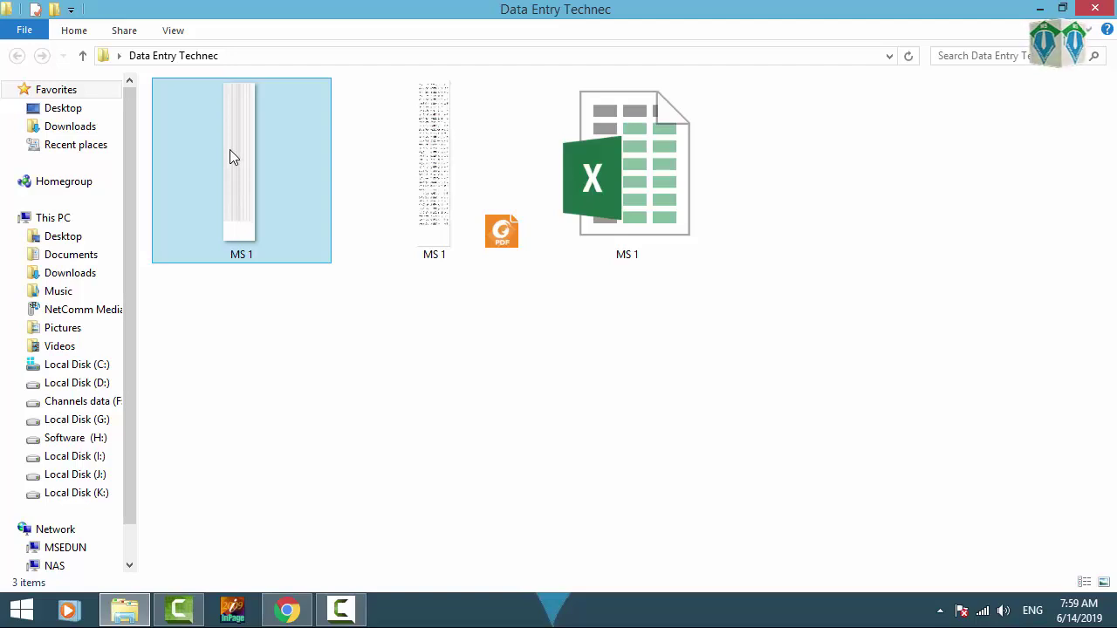
Step: Open the MS 1 GIF image in a maximized window, enlarge it, and examine the table's columns and records
{"action": "left_click", "coordinate": [204, 351]}
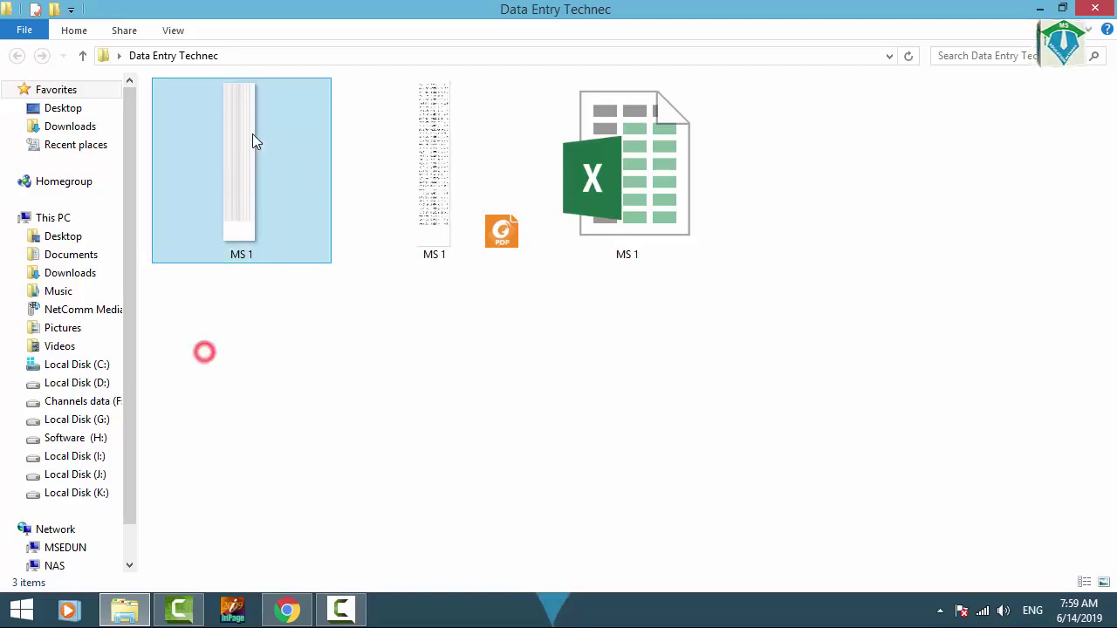
{"action": "left_click", "coordinate": [253, 137]}
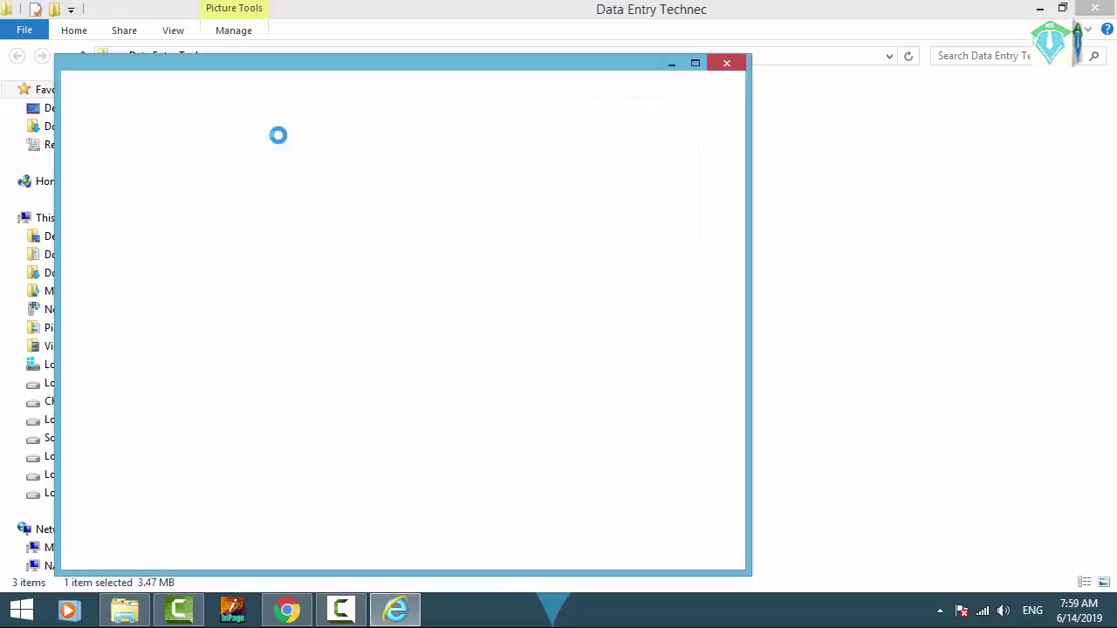
{"action": "left_click", "coordinate": [699, 61]}
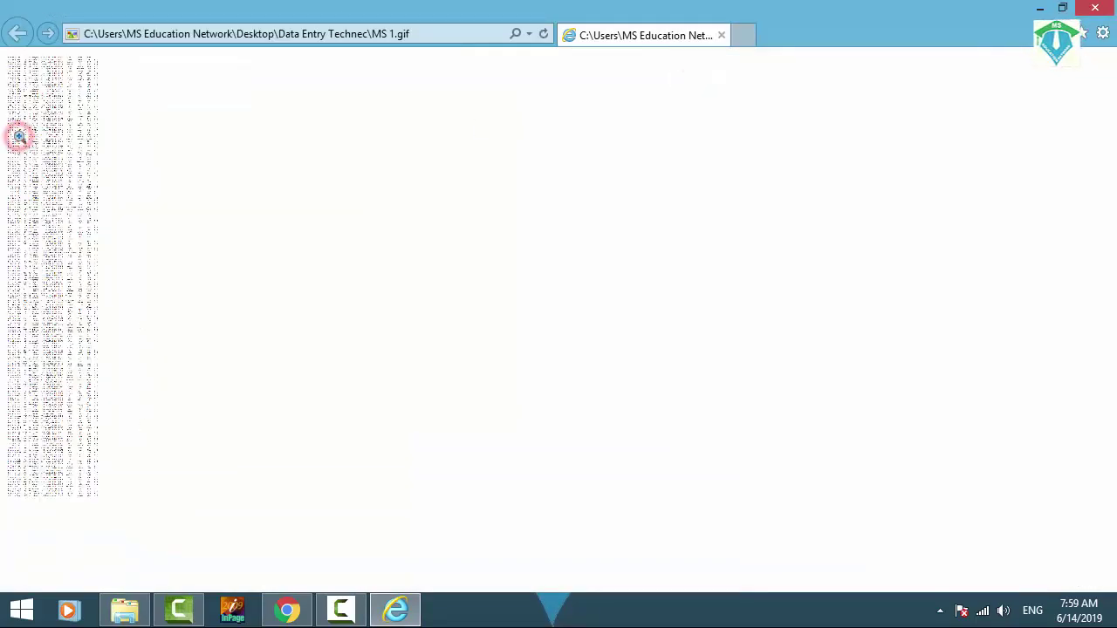
{"action": "left_click", "coordinate": [19, 137]}
{"action": "scroll", "coordinate": [191, 212], "scroll_direction": "up", "scroll_amount": 3}
{"action": "scroll", "coordinate": [191, 212], "scroll_direction": "up", "scroll_amount": 15}
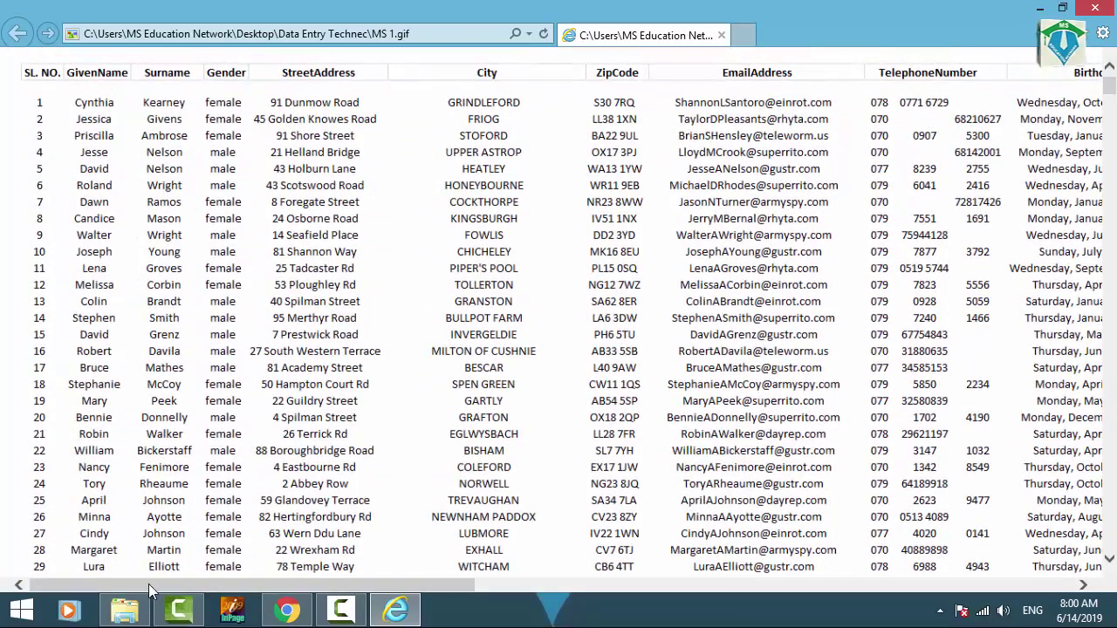
{"action": "left_click_drag", "start_coordinate": [134, 587], "coordinate": [65, 590]}
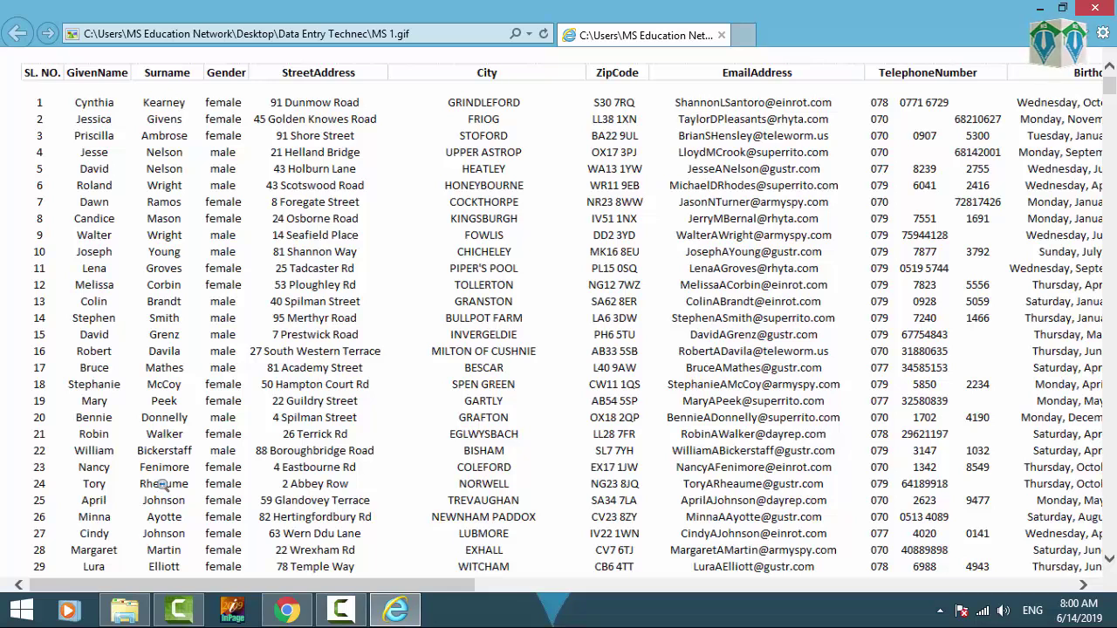
{"action": "left_click", "coordinate": [1039, 7]}
Step: Open the MS 1 workbook in Excel and review its typed records from the first row at 100% zoom
{"action": "left_click", "coordinate": [648, 382]}
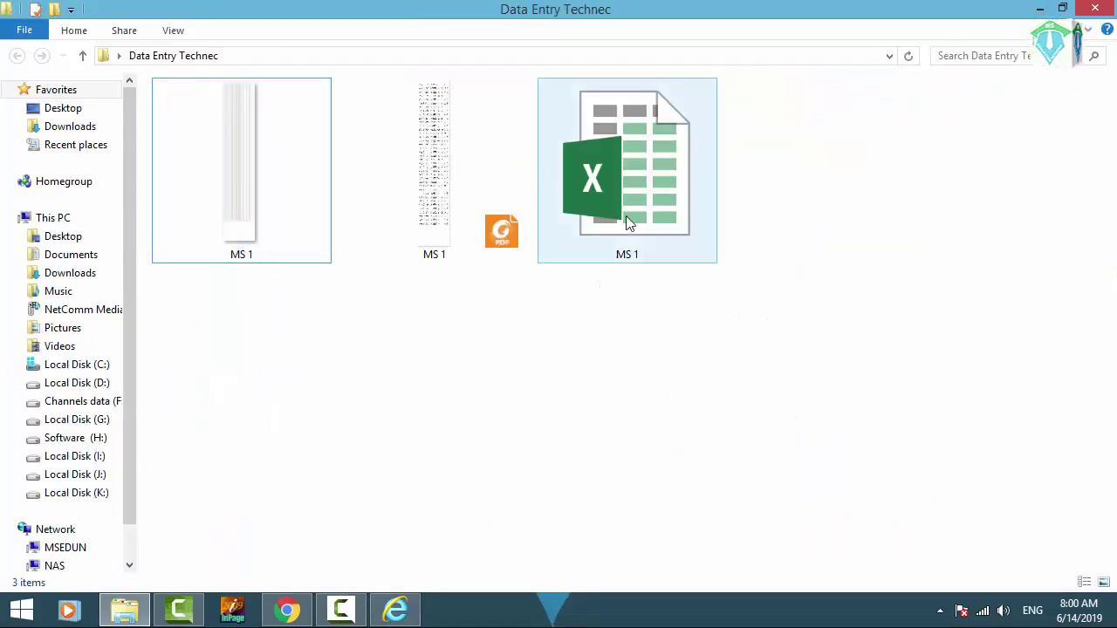
{"action": "left_click", "coordinate": [578, 157]}
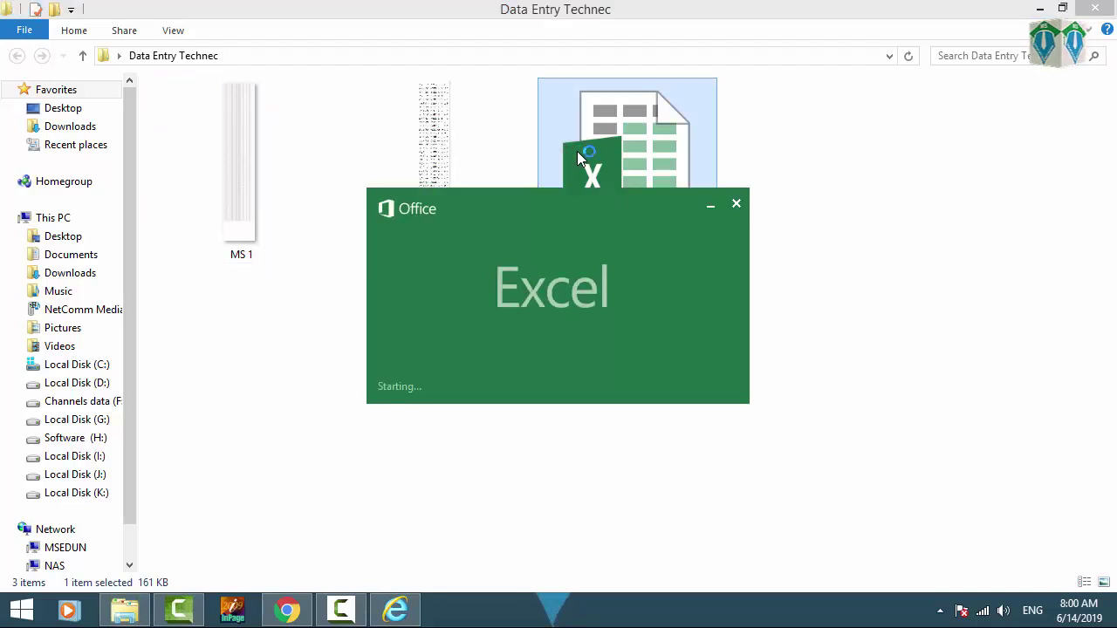
{"action": "scroll", "coordinate": [126, 314], "scroll_direction": "up", "scroll_amount": 7}
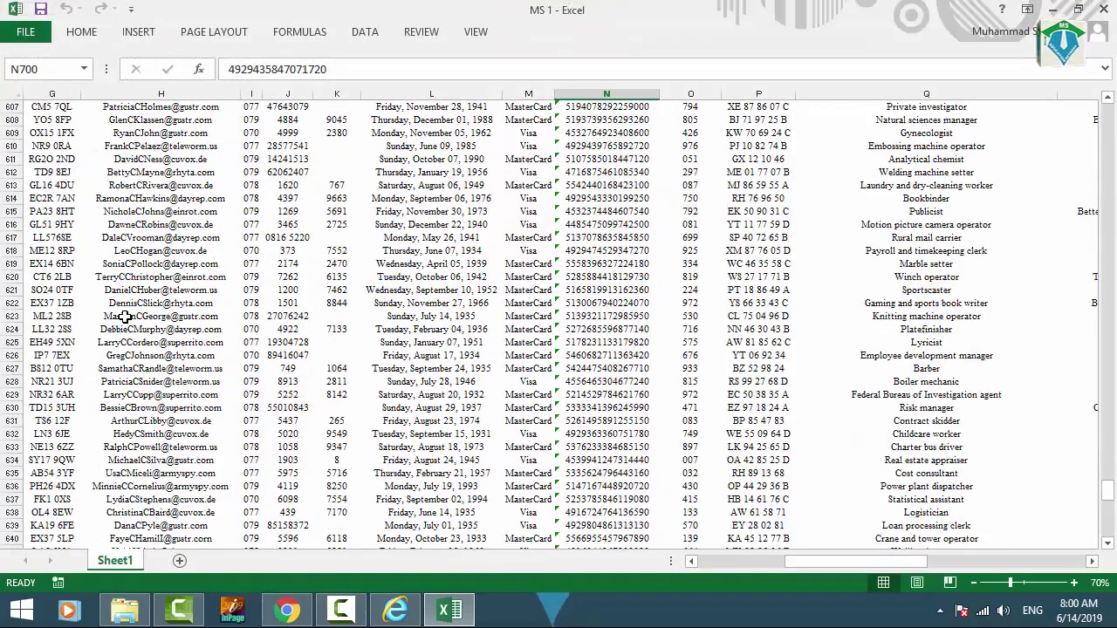
{"action": "left_click", "coordinate": [161, 212]}
{"action": "left_click_drag", "start_coordinate": [818, 563], "coordinate": [716, 564]}
{"action": "scroll", "coordinate": [209, 476], "scroll_direction": "up", "scroll_amount": 5}
{"action": "scroll", "coordinate": [202, 439], "scroll_direction": "up", "scroll_amount": 20}
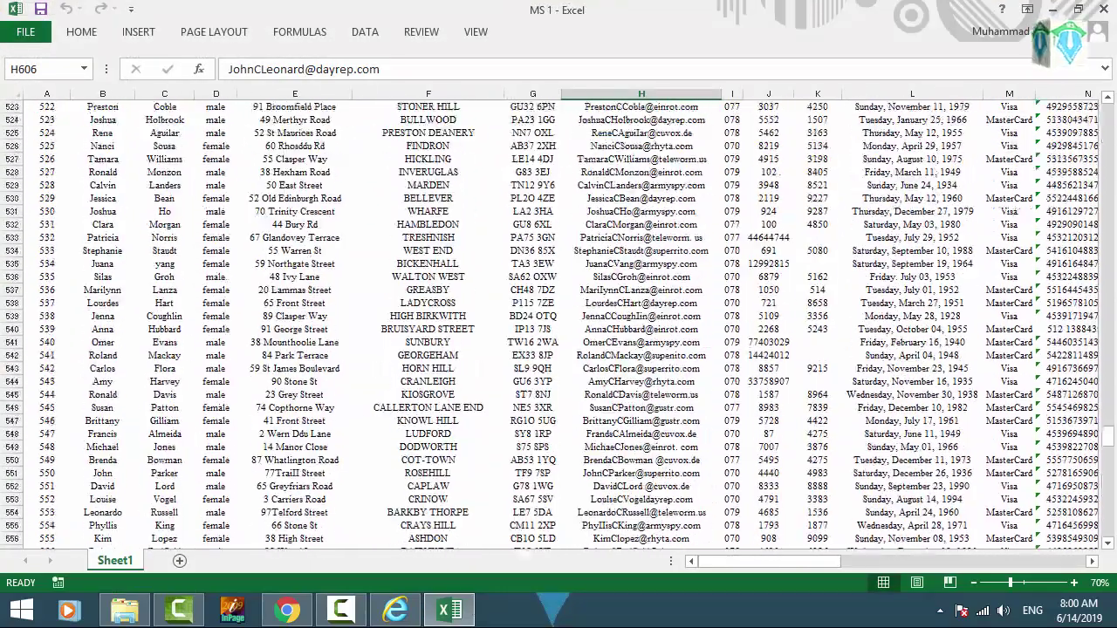
{"action": "left_click_drag", "start_coordinate": [1109, 435], "coordinate": [1107, 115]}
{"action": "left_click", "coordinate": [214, 171]}
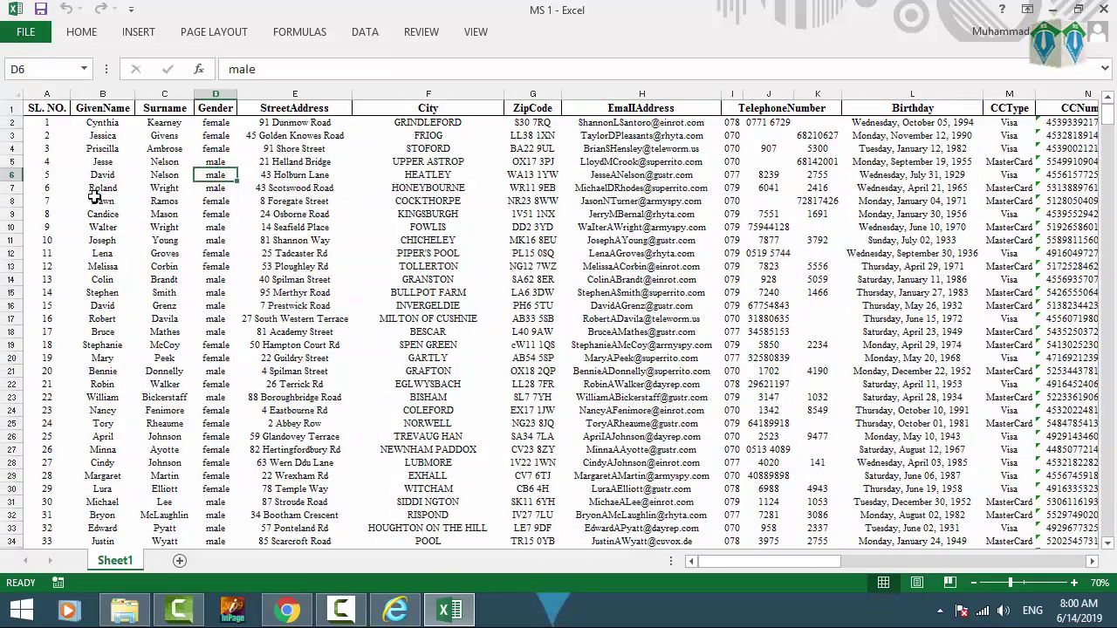
{"action": "scroll", "coordinate": [94, 199], "scroll_direction": "up", "scroll_amount": 2}
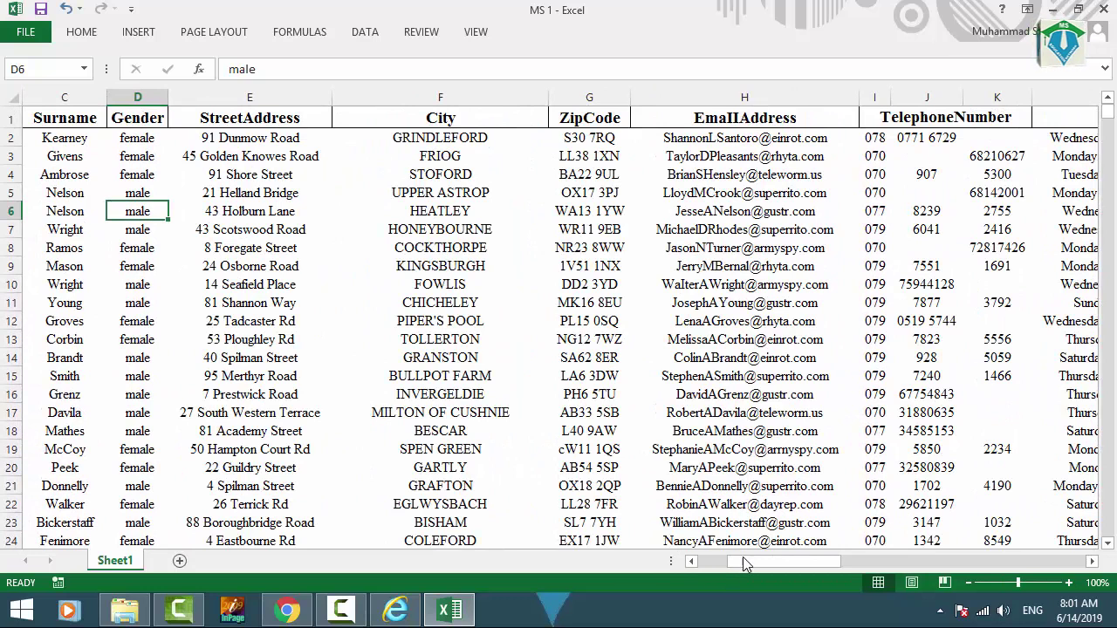
{"action": "left_click_drag", "start_coordinate": [746, 563], "coordinate": [718, 563]}
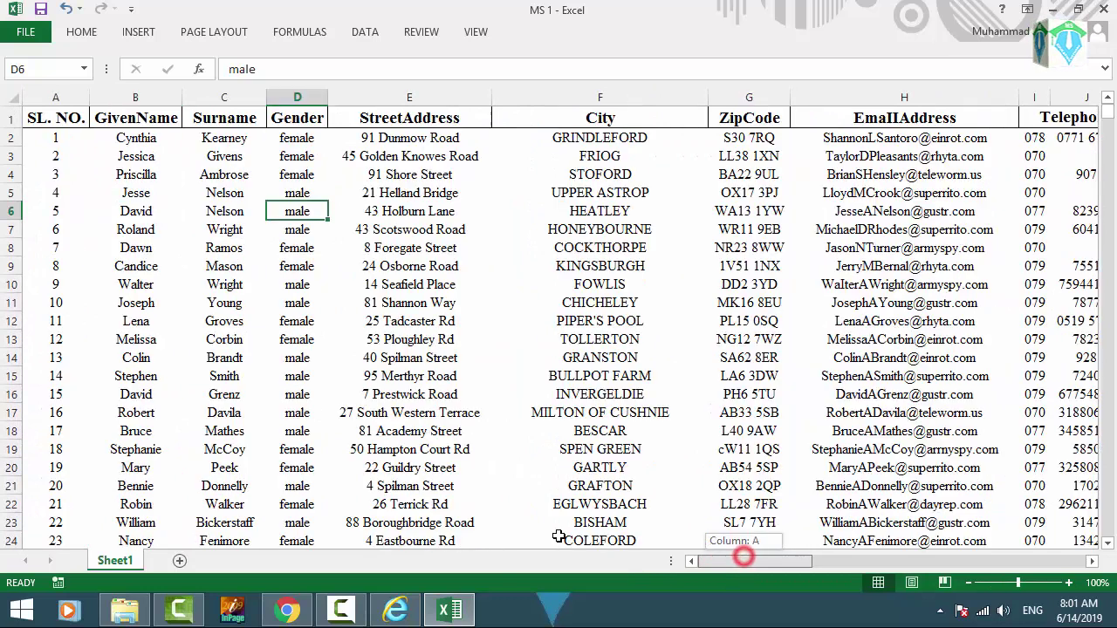
{"action": "left_click", "coordinate": [1050, 10]}
{"action": "right_click", "coordinate": [295, 337]}
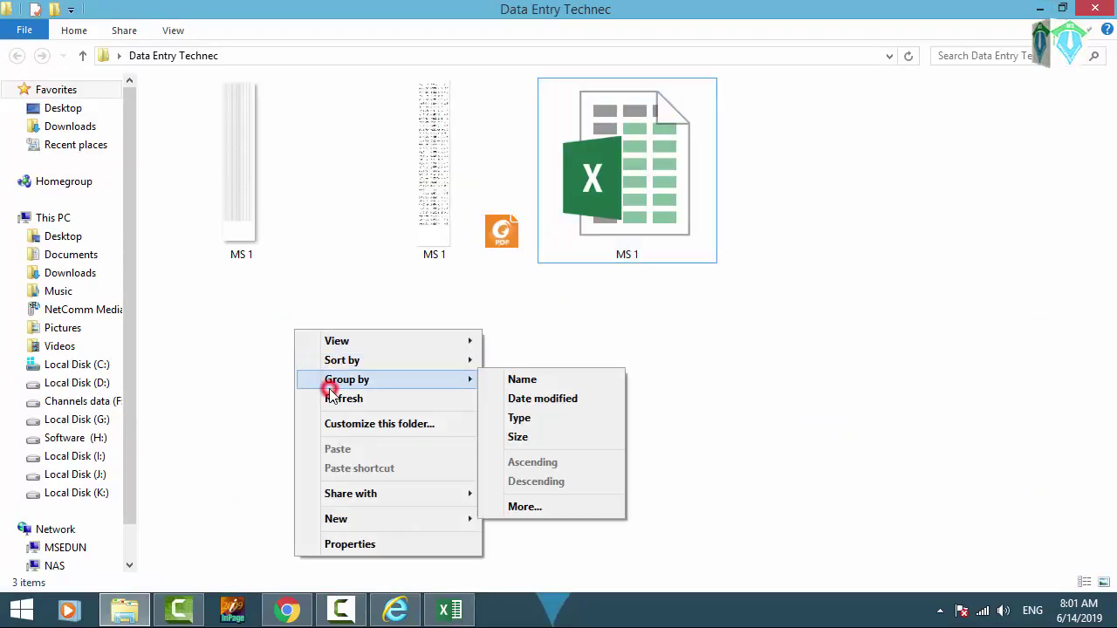
{"action": "left_click", "coordinate": [333, 395]}
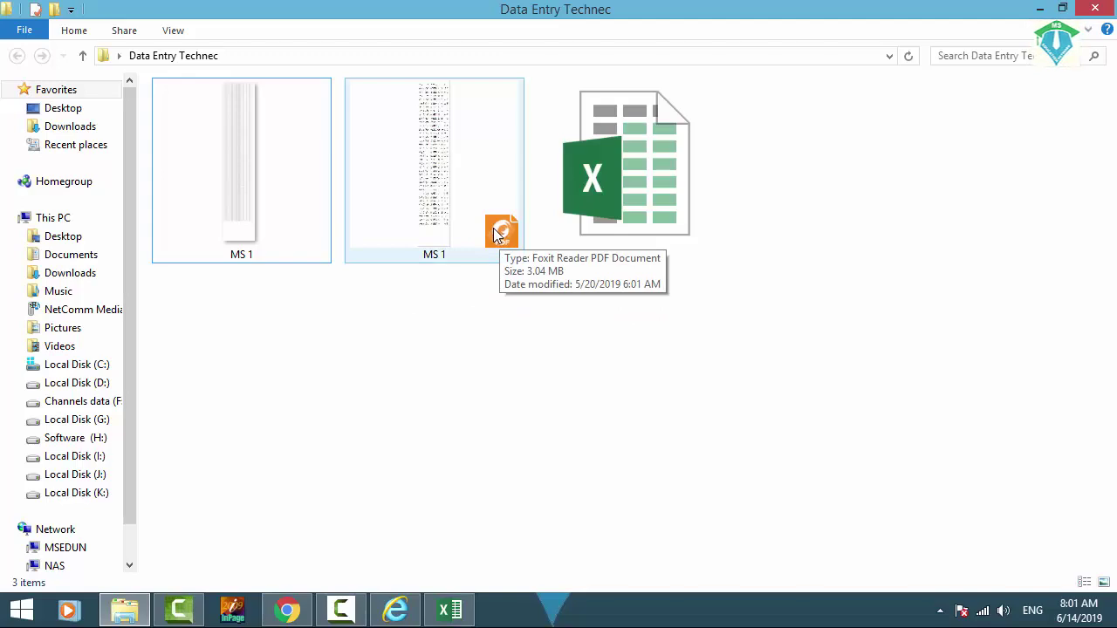
{"action": "left_click", "coordinate": [450, 177]}
{"action": "left_click", "coordinate": [452, 308]}
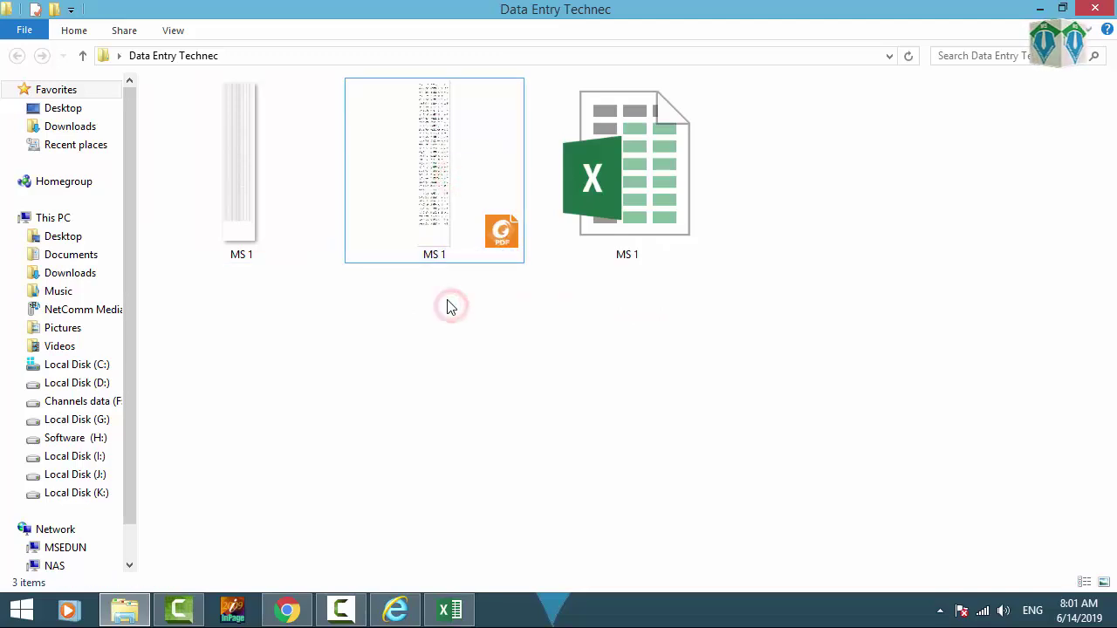
Step: Reopen the MS 1 GIF image, view its records enlarged, and close all Internet Explorer tabs
{"action": "left_click", "coordinate": [247, 181]}
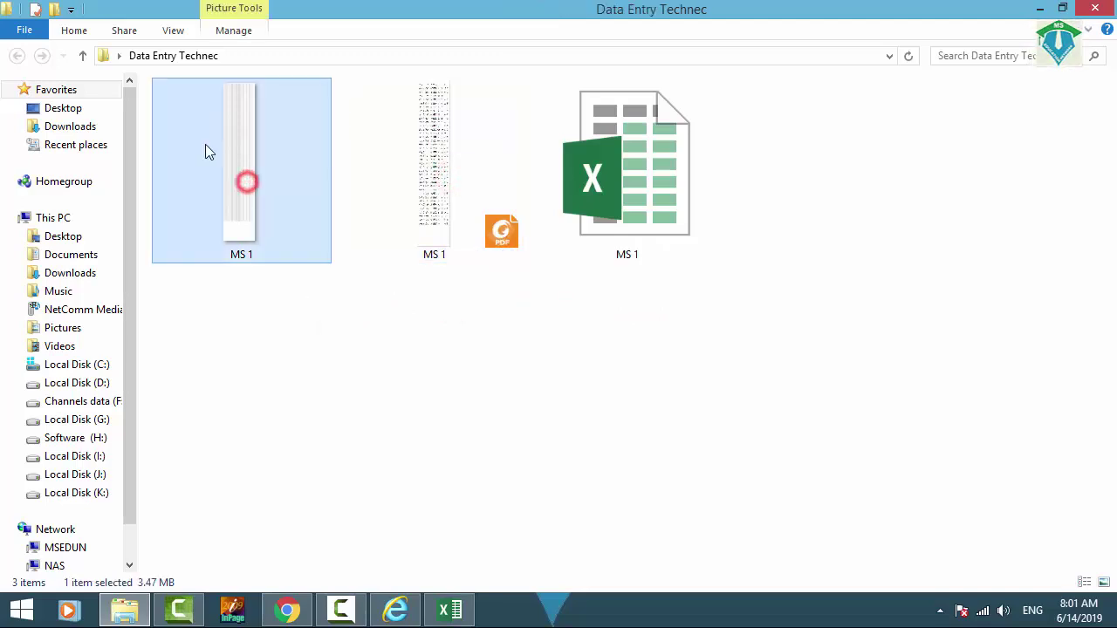
{"action": "double_click", "coordinate": [250, 156]}
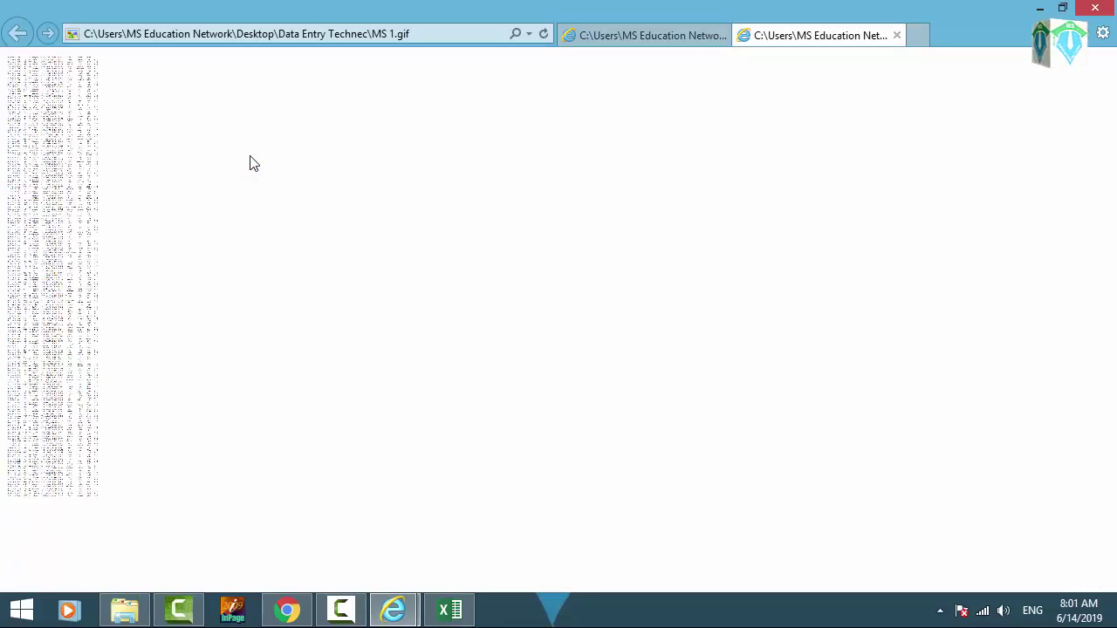
{"action": "left_click", "coordinate": [34, 95]}
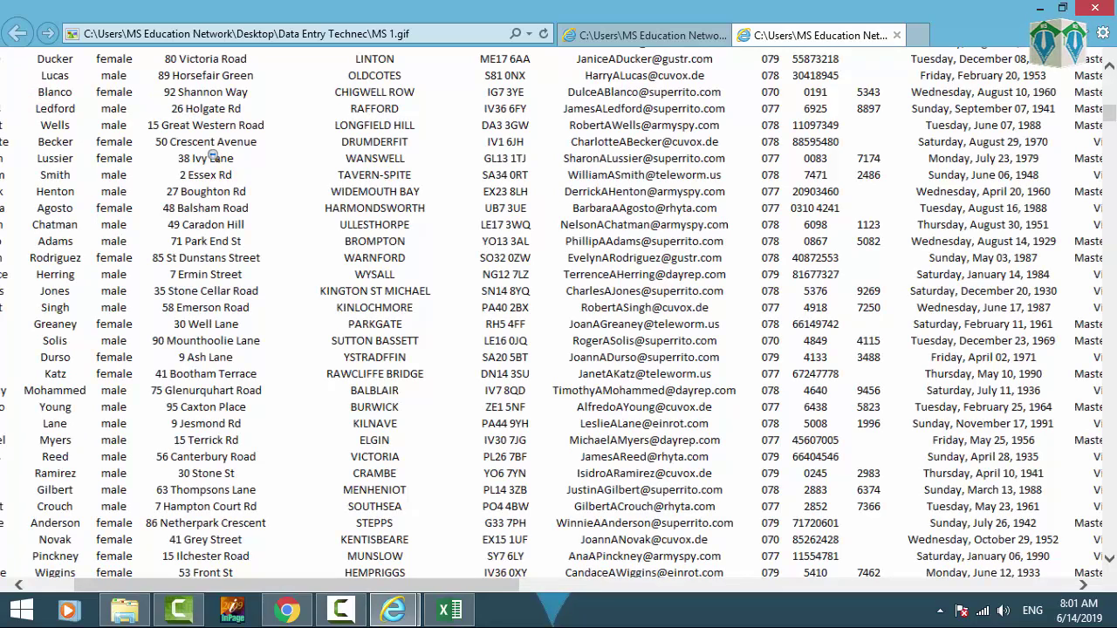
{"action": "left_click", "coordinate": [1091, 9]}
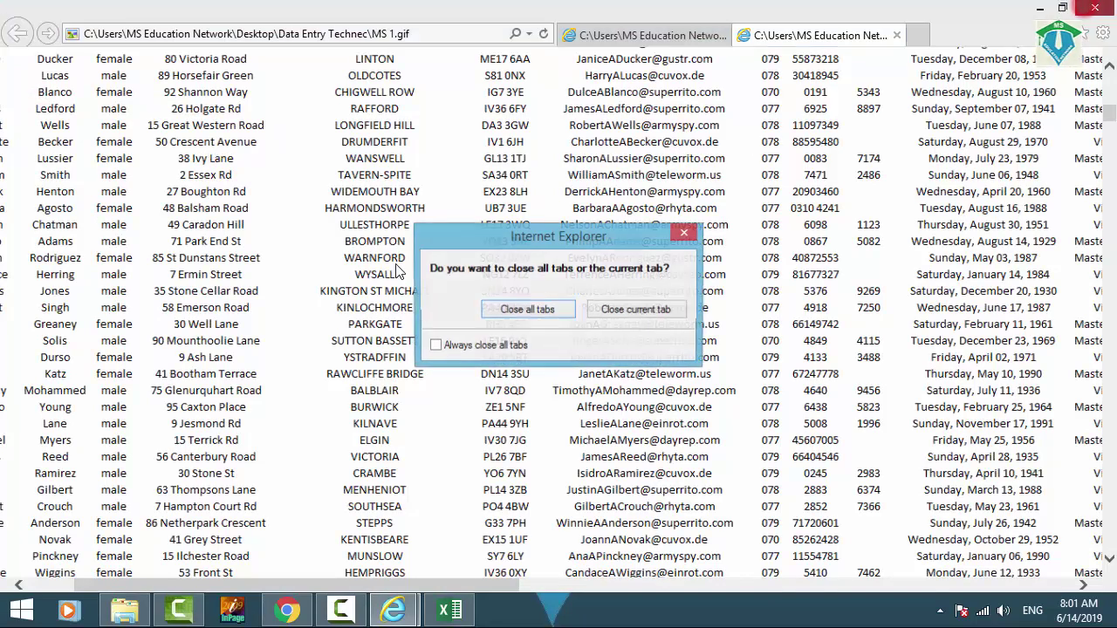
{"action": "left_click", "coordinate": [536, 309]}
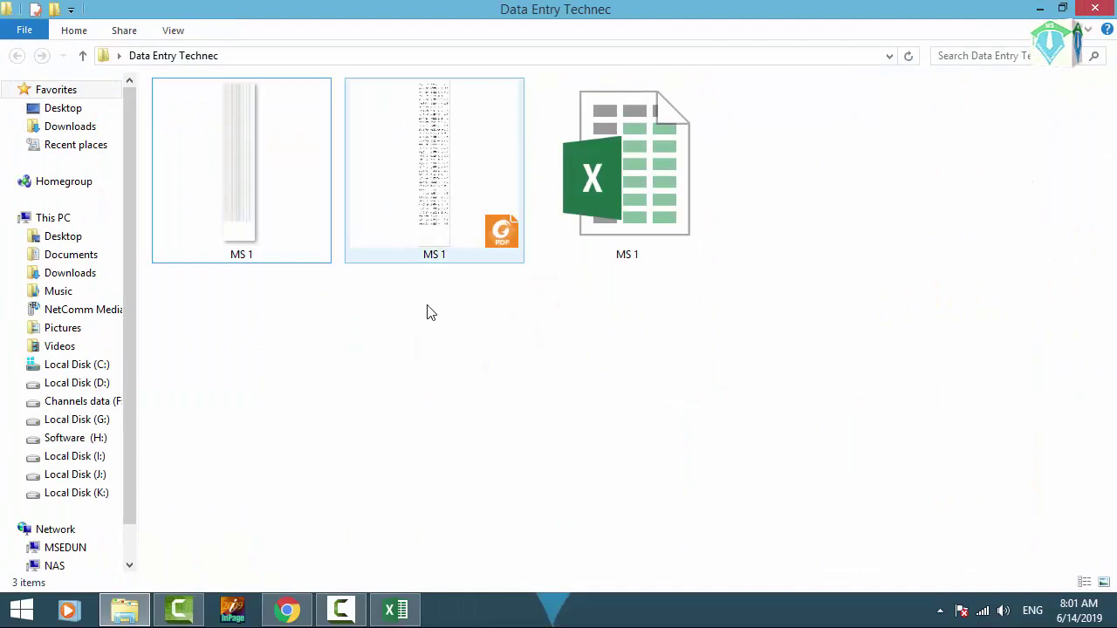
Step: Convert the MS 1 GIF image to a PDF in Foxit Reader from the Data Entry Technec folder
{"action": "left_click", "coordinate": [352, 357]}
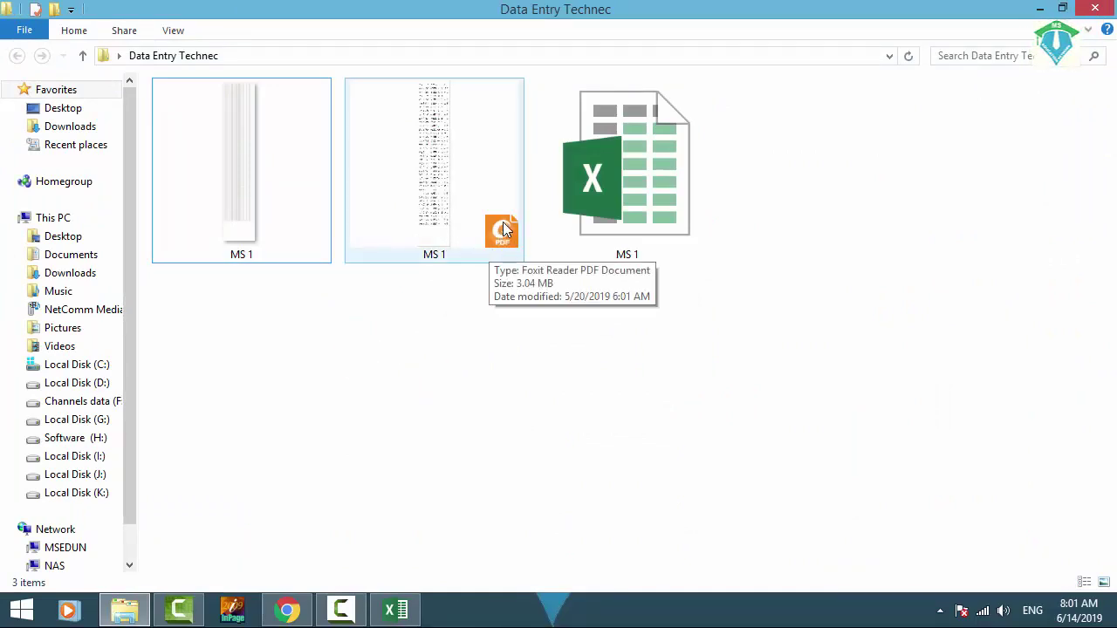
{"action": "left_click", "coordinate": [228, 183]}
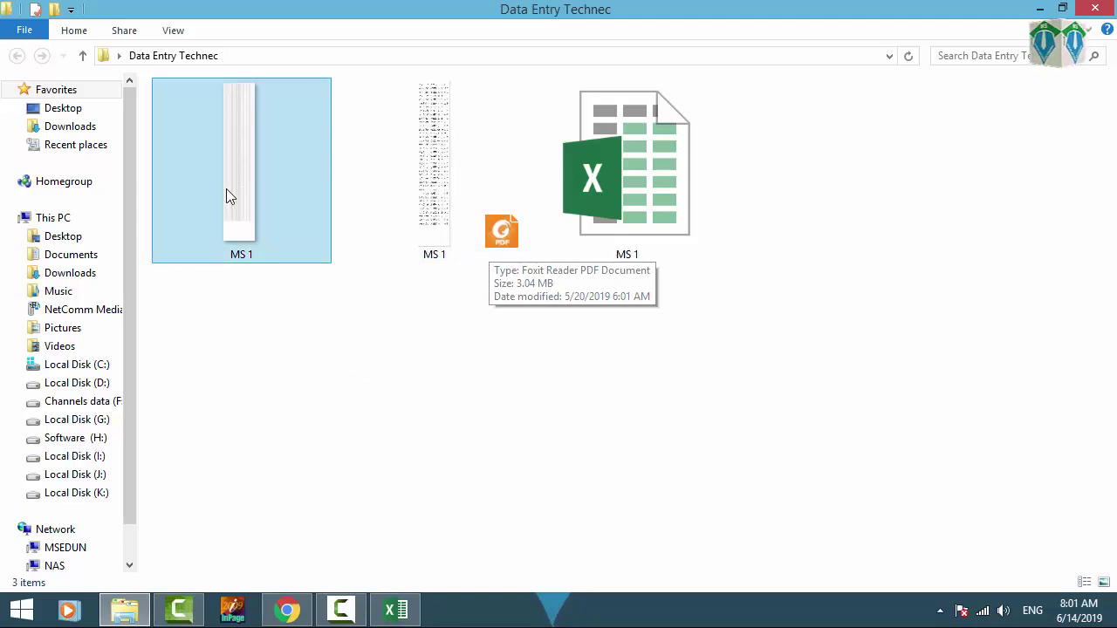
{"action": "right_click", "coordinate": [247, 115]}
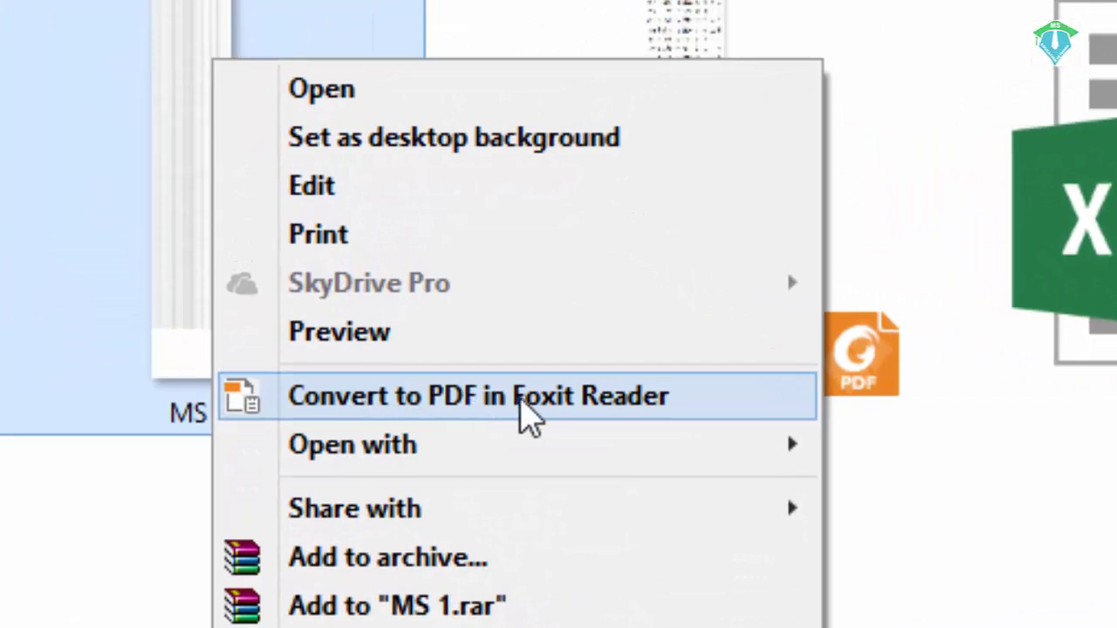
{"action": "left_click", "coordinate": [438, 404]}
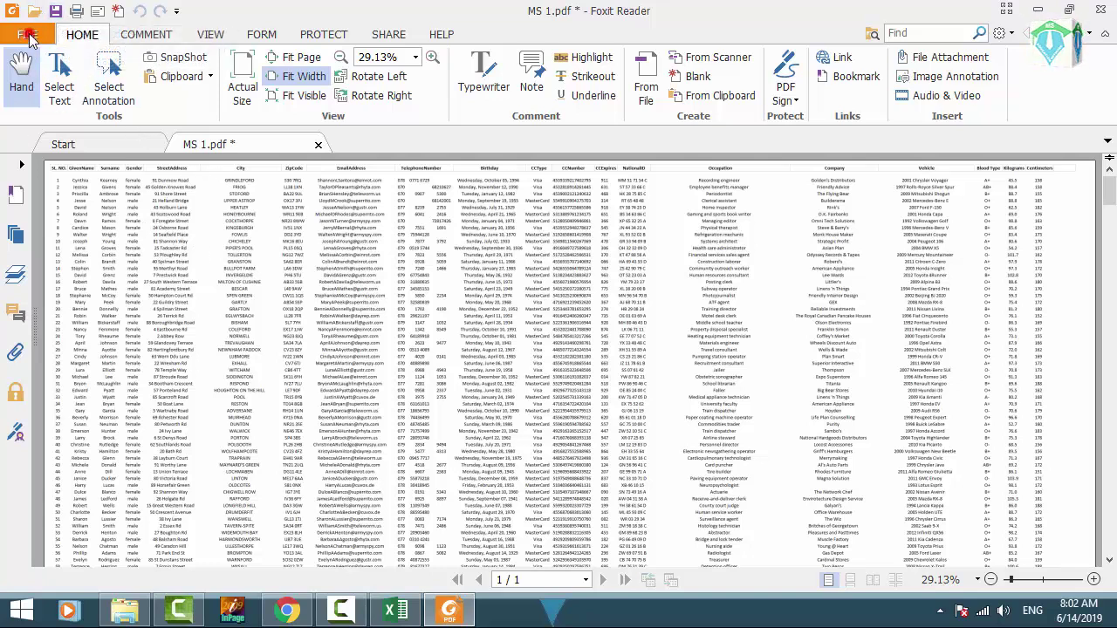
Step: Start saving the converted PDF and maximize the Save As dialog
{"action": "left_click", "coordinate": [28, 36]}
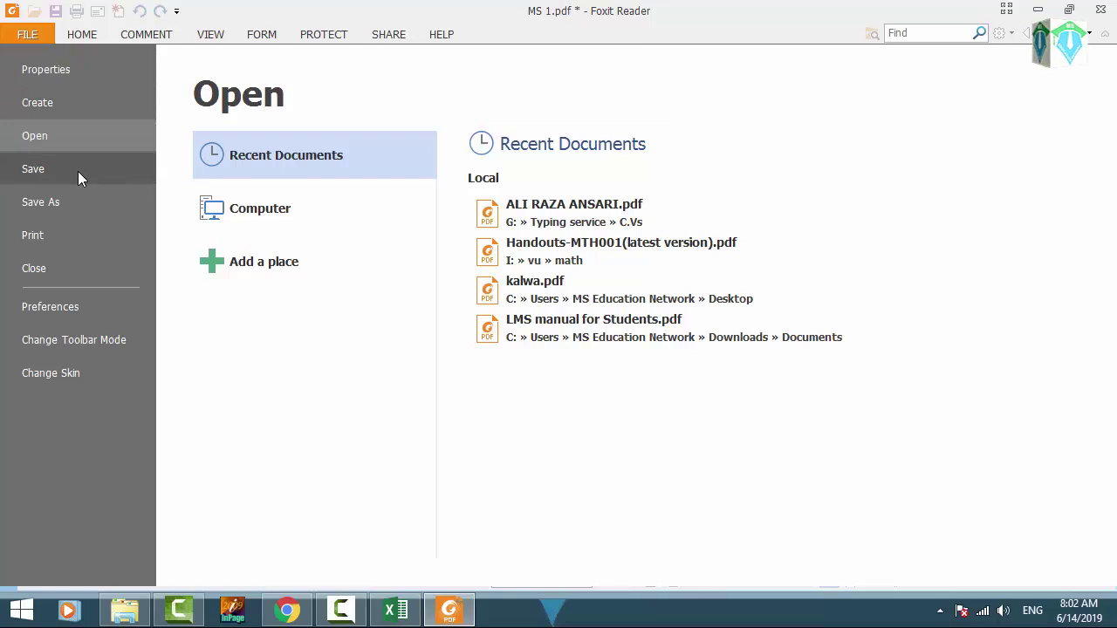
{"action": "left_click", "coordinate": [56, 177]}
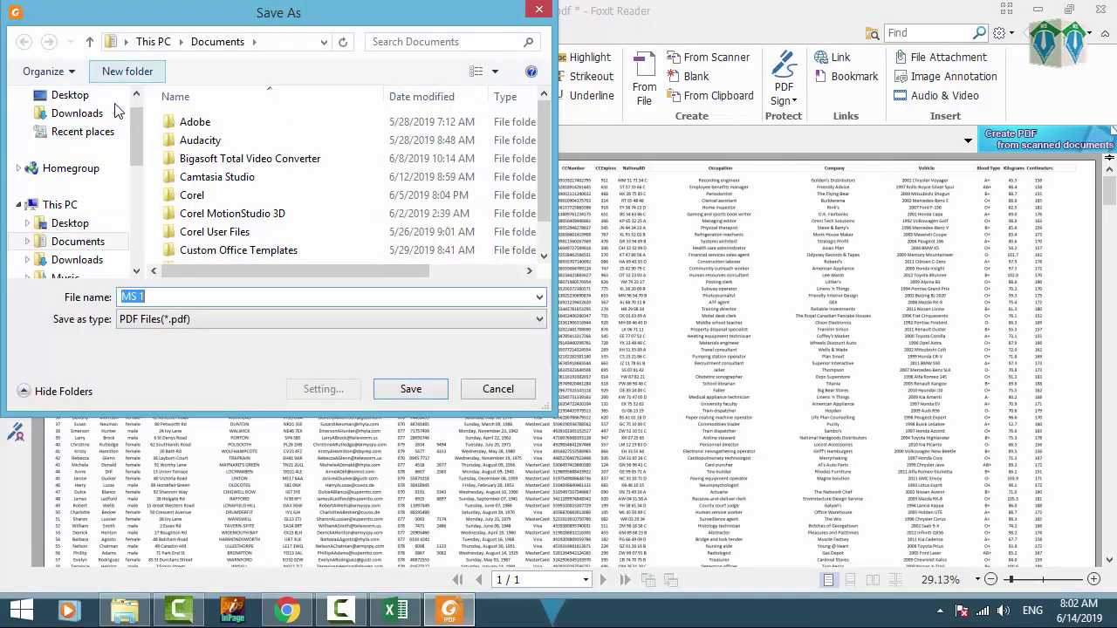
{"action": "mouse_move", "coordinate": [134, 118]}
{"action": "left_mouse_down"}
{"action": "mouse_move", "coordinate": [140, 154]}
{"action": "mouse_move", "coordinate": [137, 103]}
{"action": "left_mouse_up"}
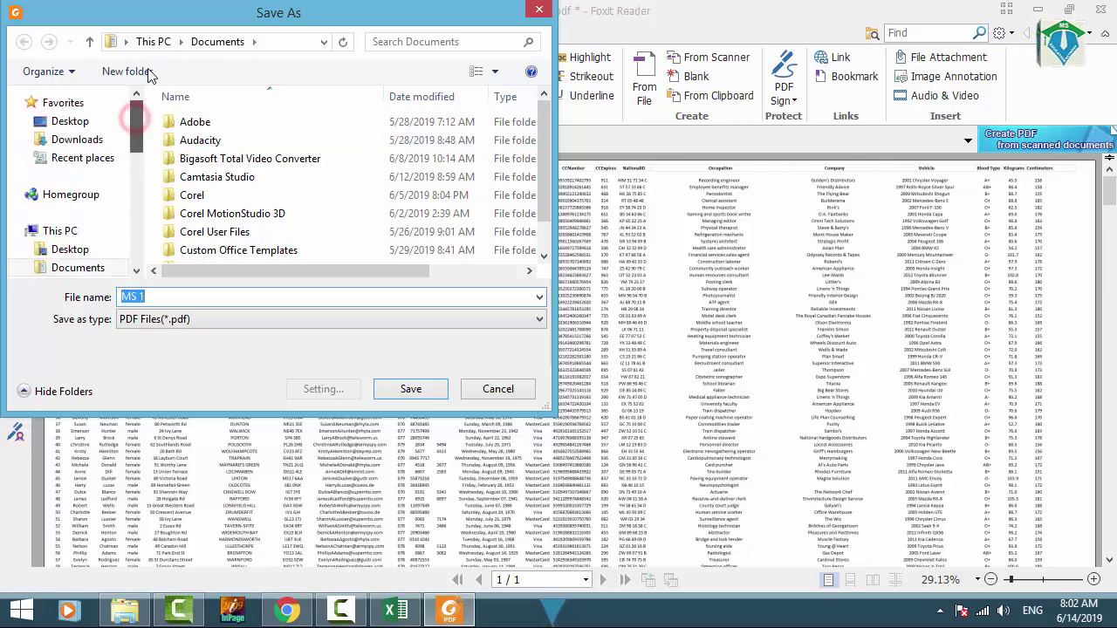
{"action": "left_click_drag", "start_coordinate": [251, 8], "coordinate": [423, 110]}
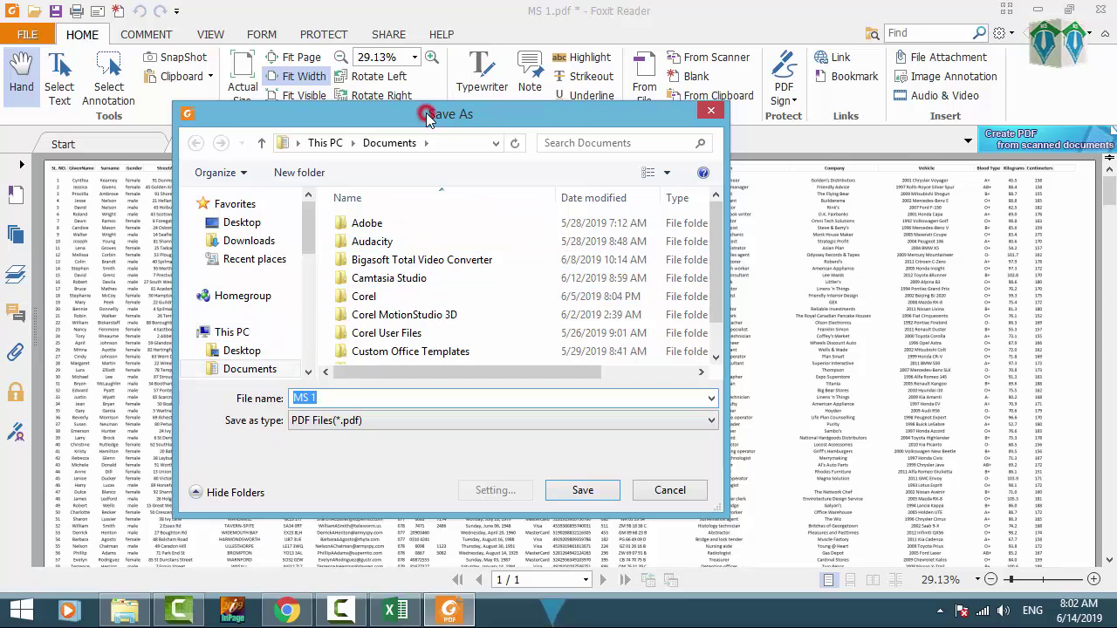
{"action": "double_click", "coordinate": [439, 116]}
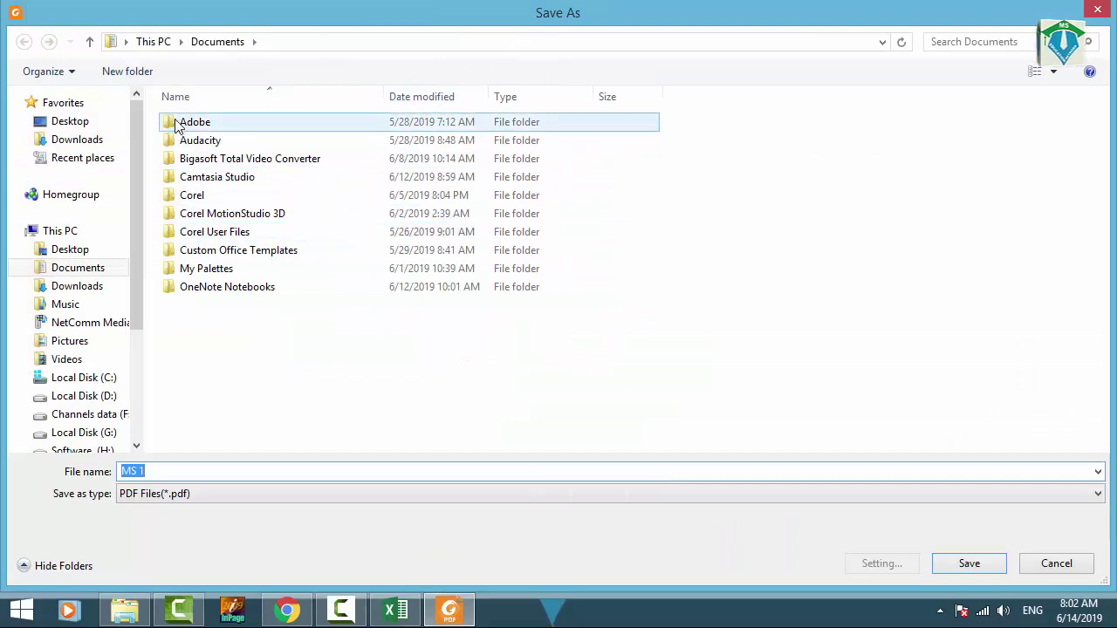
Step: Save the converted PDF as MS 2 in the Data Entry Technec folder on the Desktop
{"action": "scroll", "coordinate": [136, 122], "scroll_direction": "down", "scroll_amount": 3}
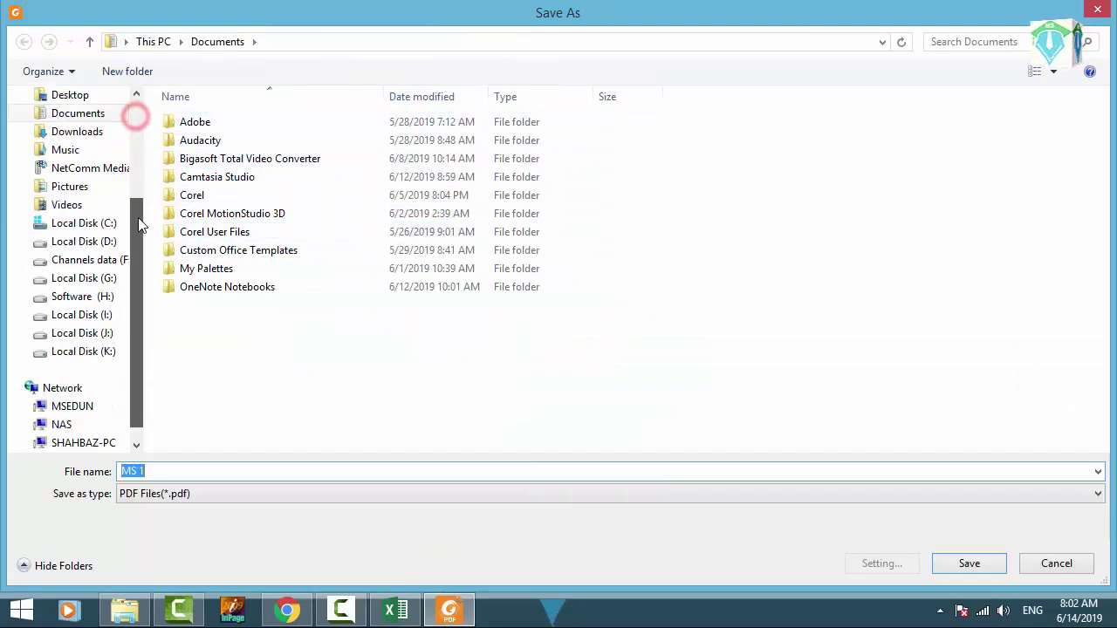
{"action": "scroll", "coordinate": [135, 175], "scroll_direction": "up", "scroll_amount": 3}
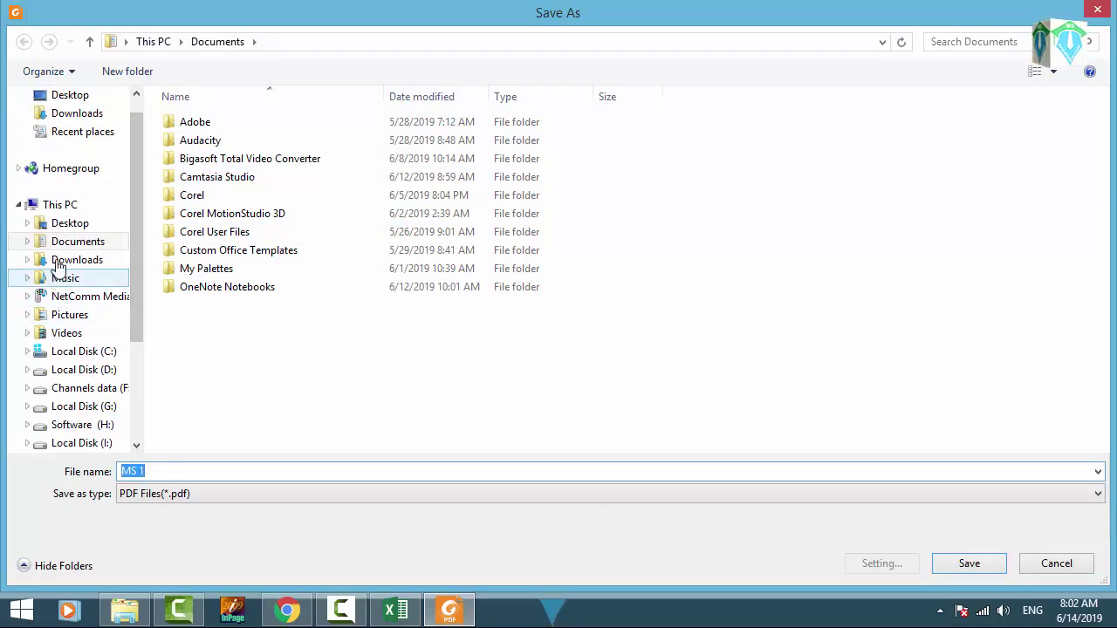
{"action": "left_click", "coordinate": [46, 225]}
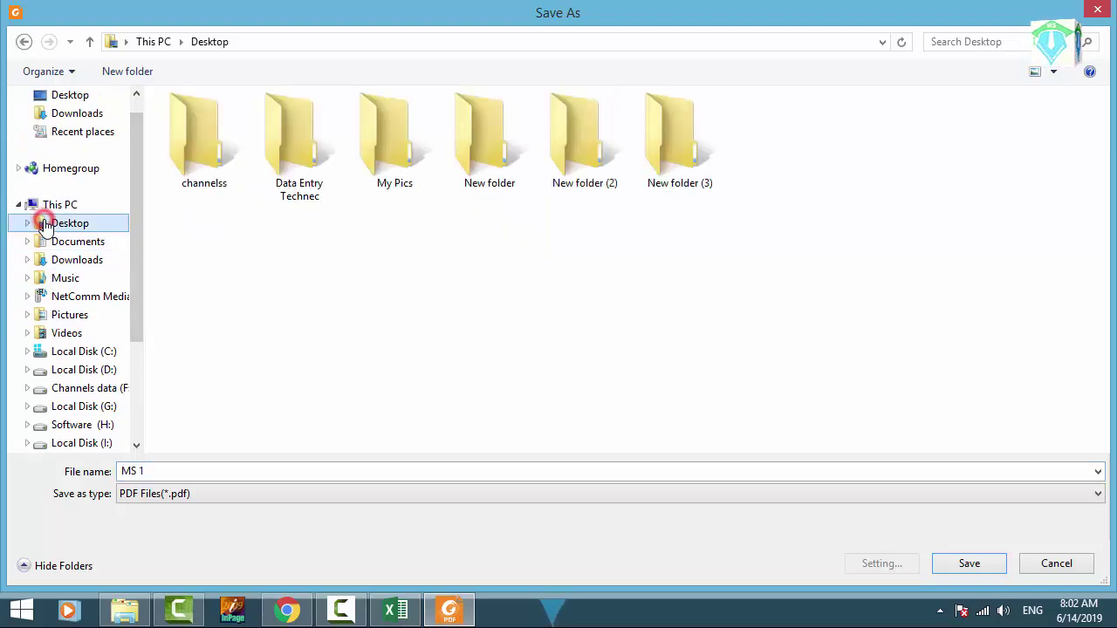
{"action": "left_click", "coordinate": [336, 284]}
{"action": "double_click", "coordinate": [322, 144]}
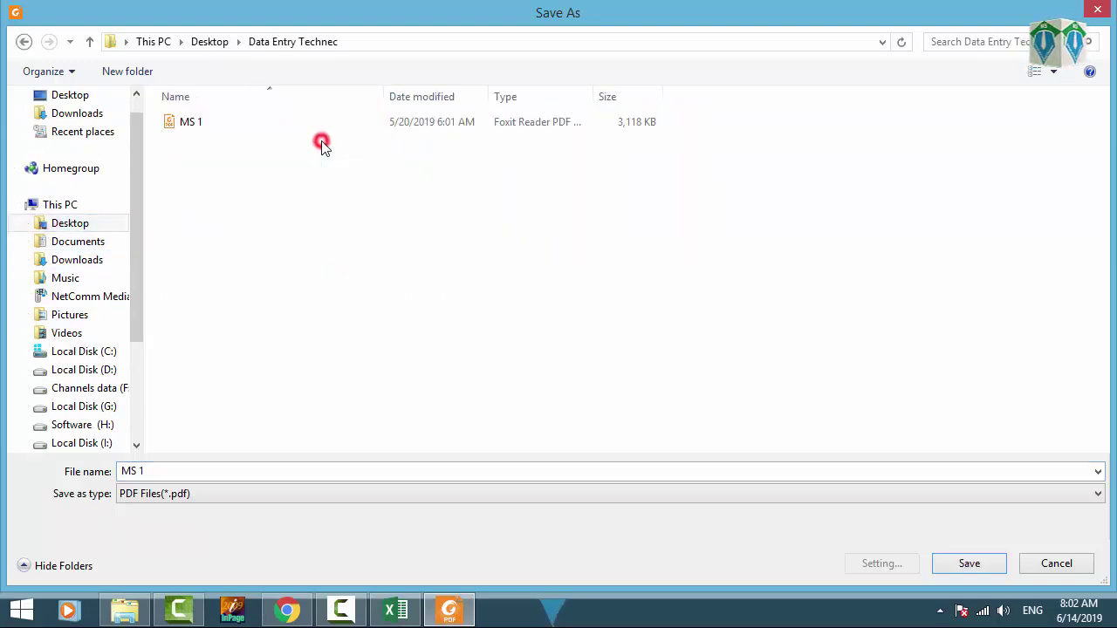
{"action": "left_click", "coordinate": [185, 122]}
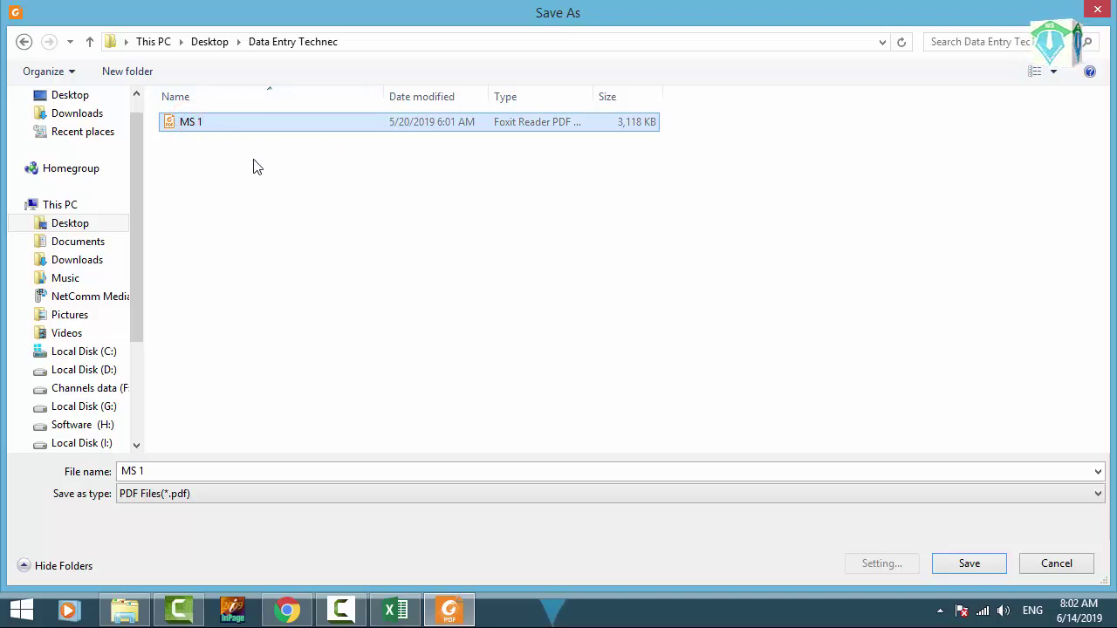
{"action": "left_click", "coordinate": [163, 470]}
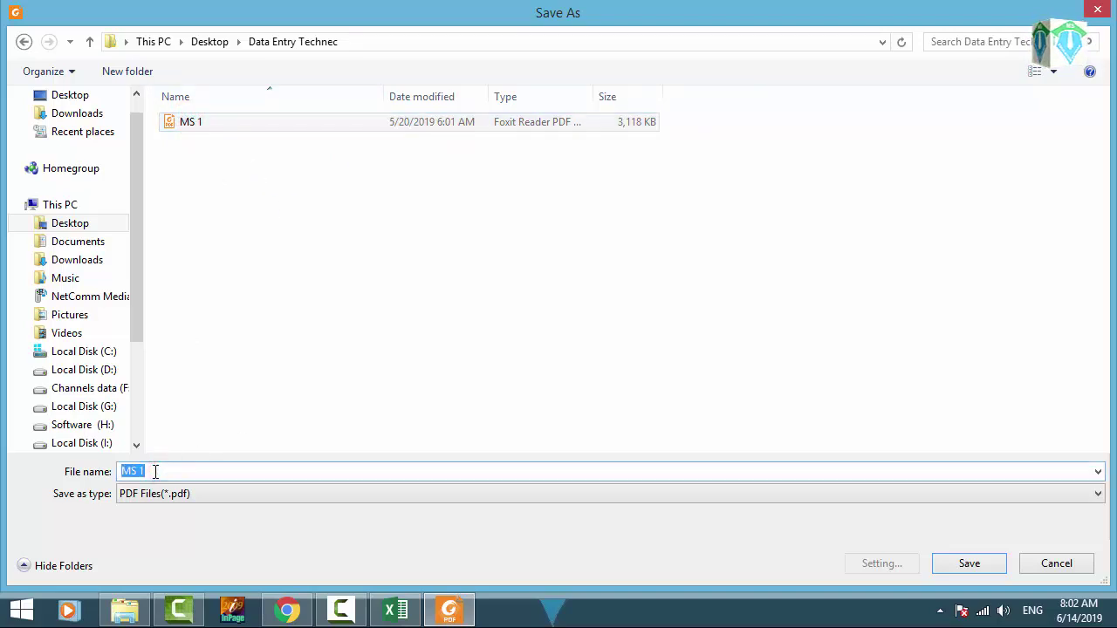
{"action": "type", "text": "MS 2"}
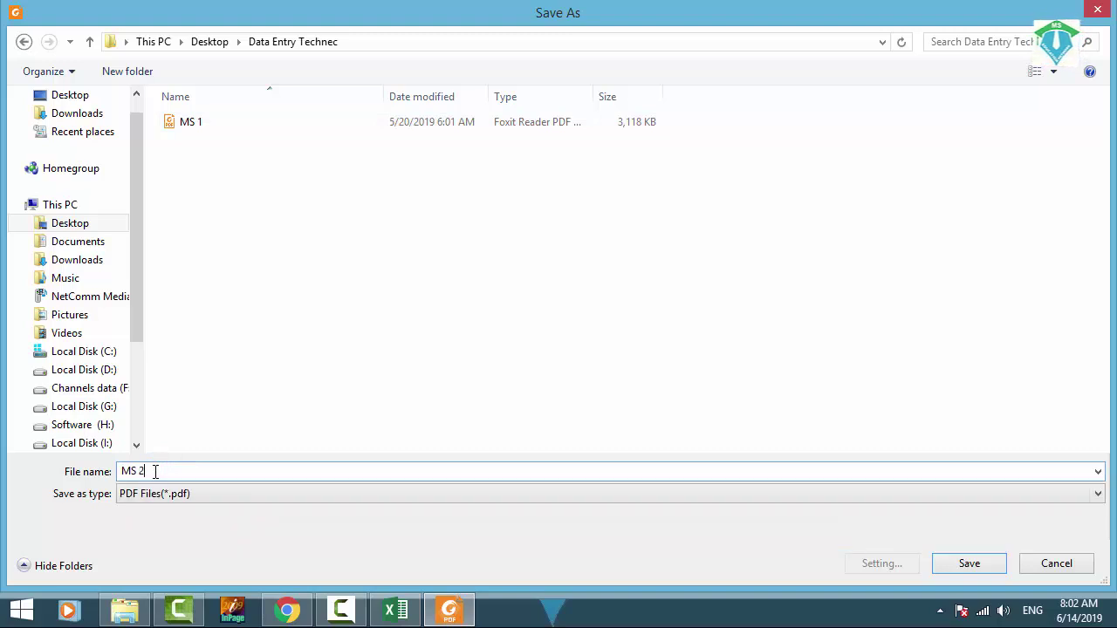
{"action": "left_click", "coordinate": [969, 564]}
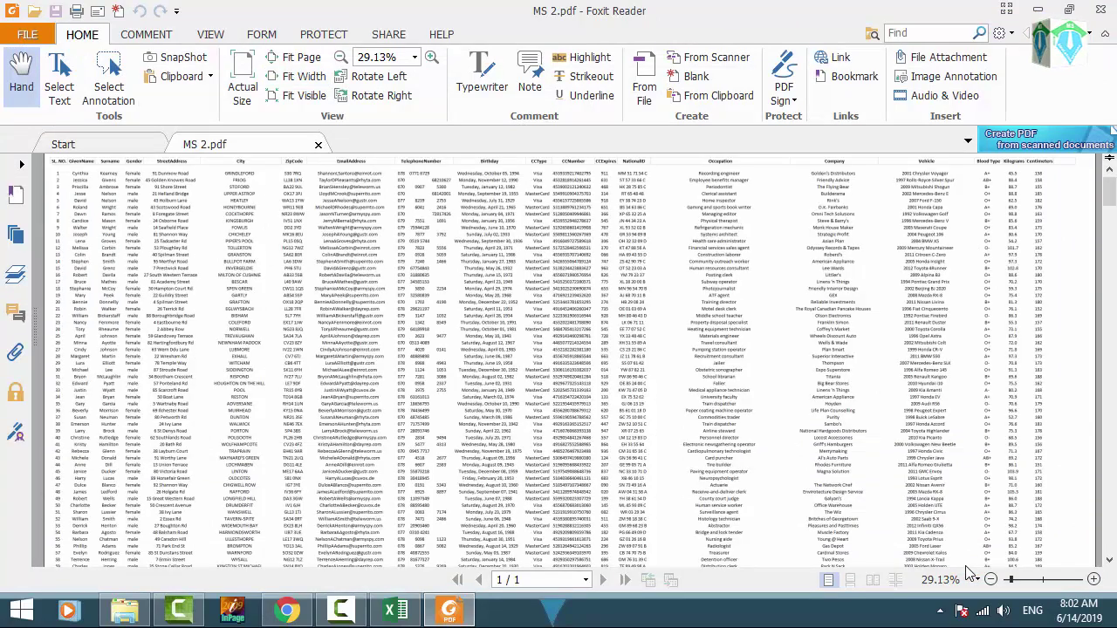
Step: Close Foxit Reader and reopen the MS 2 PDF from the Data Entry Technec folder
{"action": "left_click", "coordinate": [340, 331]}
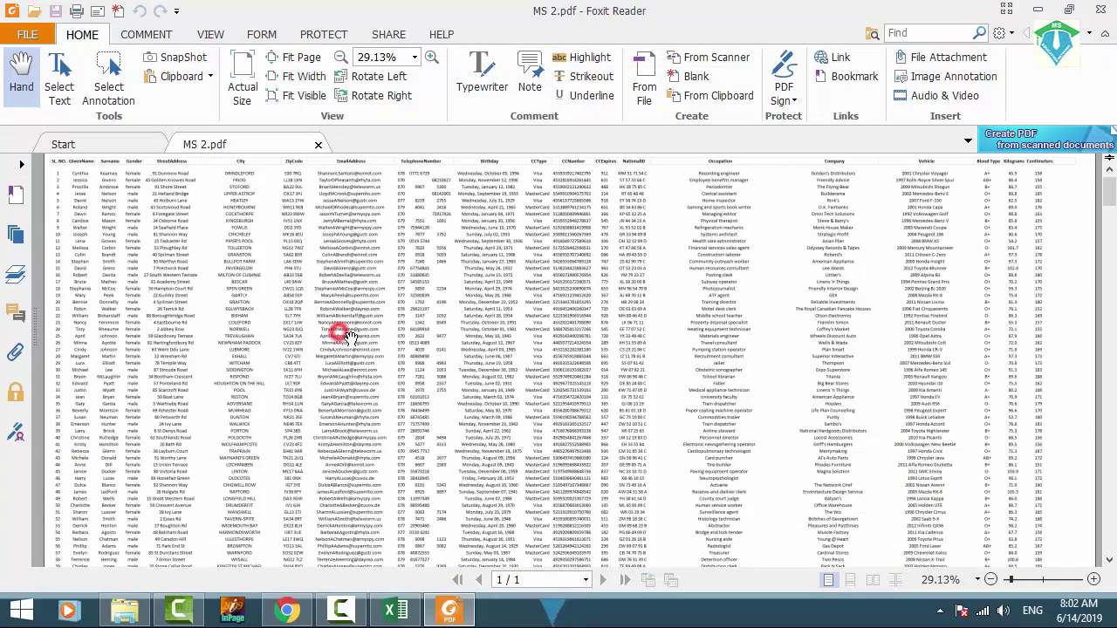
{"action": "left_click", "coordinate": [1104, 11]}
{"action": "left_click", "coordinate": [552, 348]}
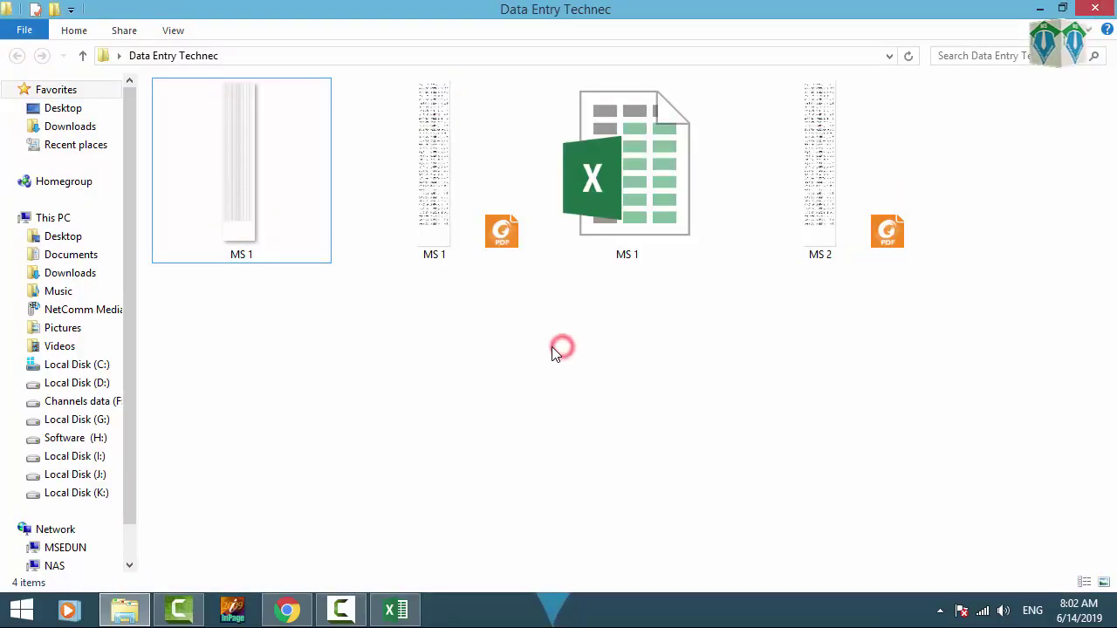
{"action": "double_click", "coordinate": [808, 194]}
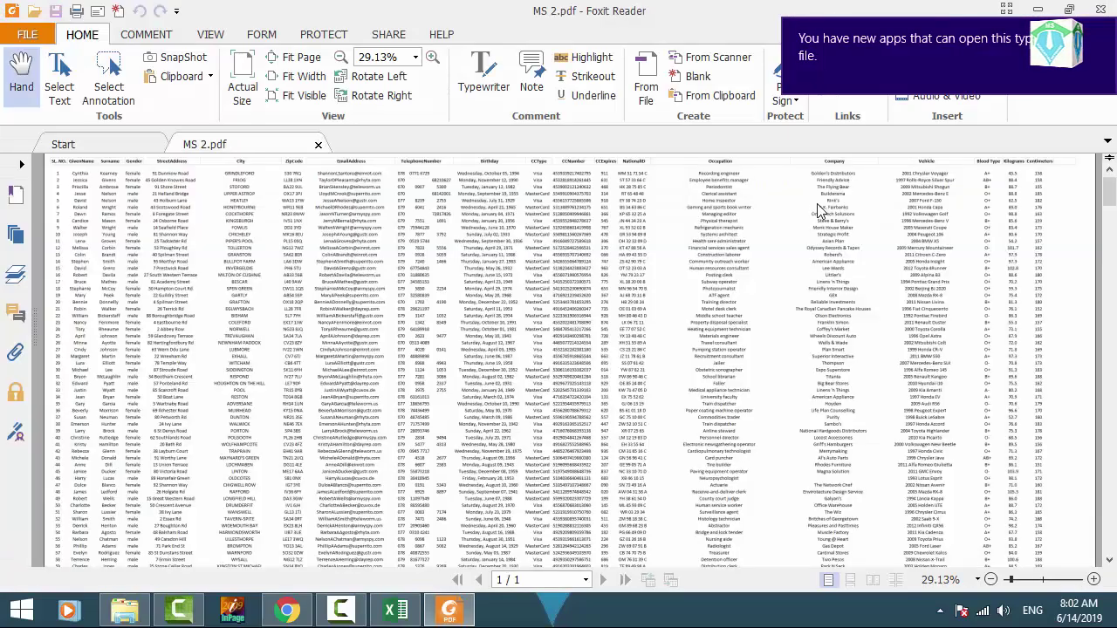
Step: View the MS 2 PDF in Read Mode and examine its enlarged records from the SL. NO. column across to Occupation and back
{"action": "left_click", "coordinate": [210, 35]}
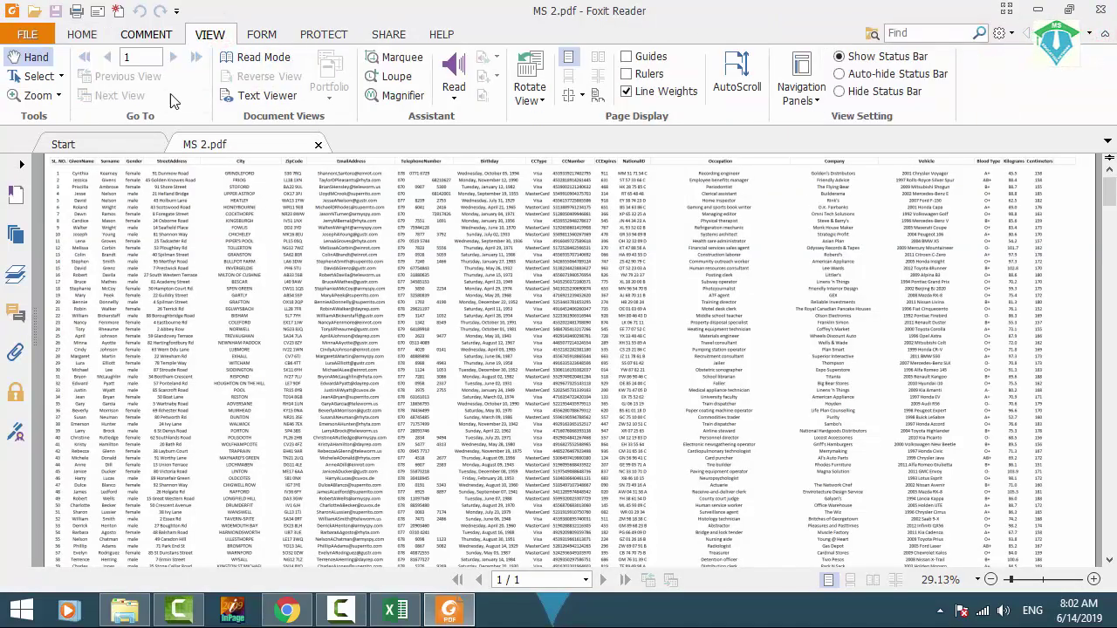
{"action": "left_click", "coordinate": [255, 57]}
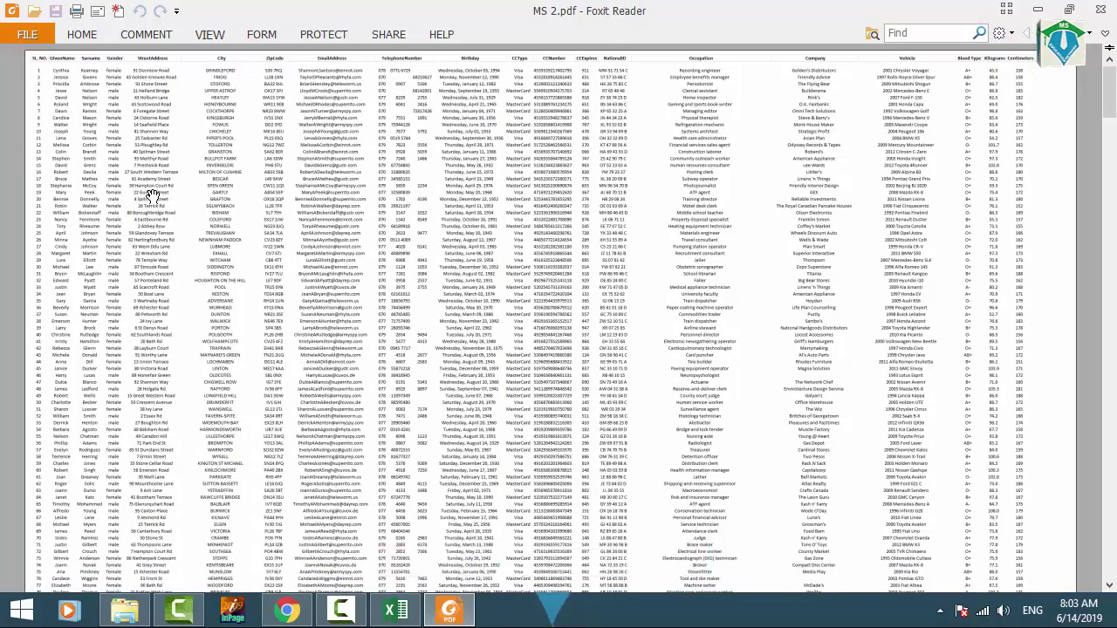
{"action": "left_click", "coordinate": [100, 158]}
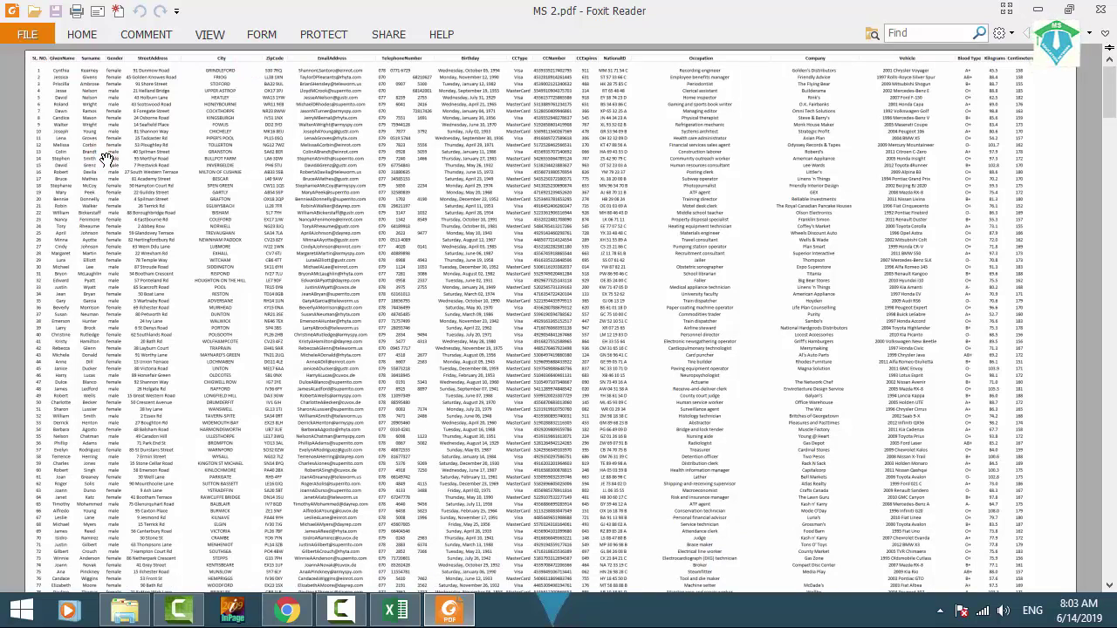
{"action": "double_click", "coordinate": [133, 205]}
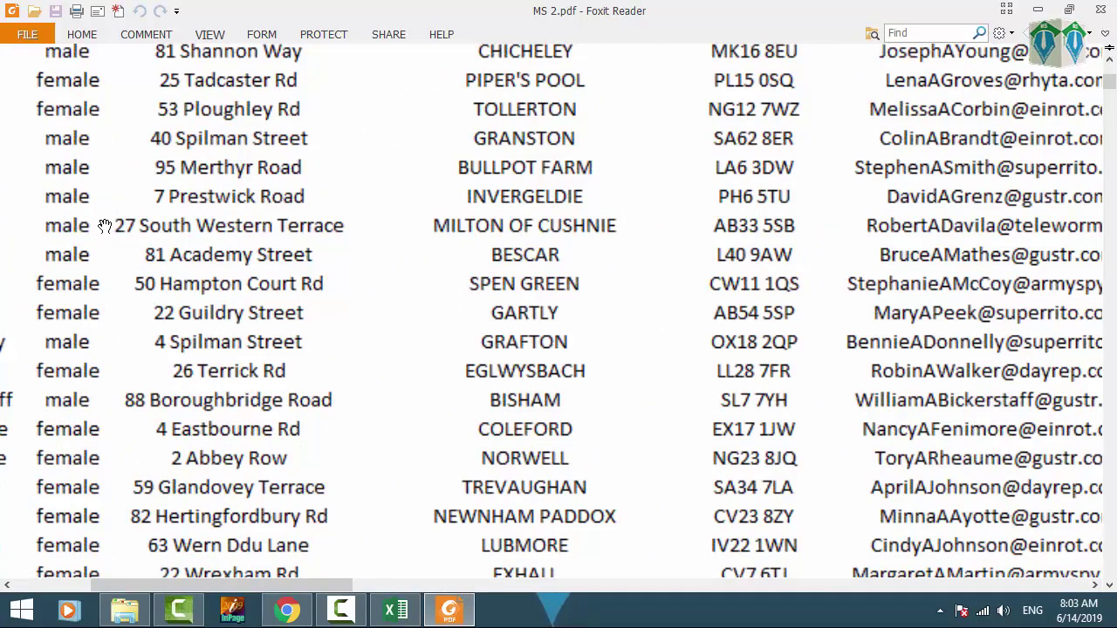
{"action": "left_click_drag", "start_coordinate": [82, 186], "coordinate": [401, 402]}
{"action": "left_click_drag", "start_coordinate": [155, 154], "coordinate": [237, 448]}
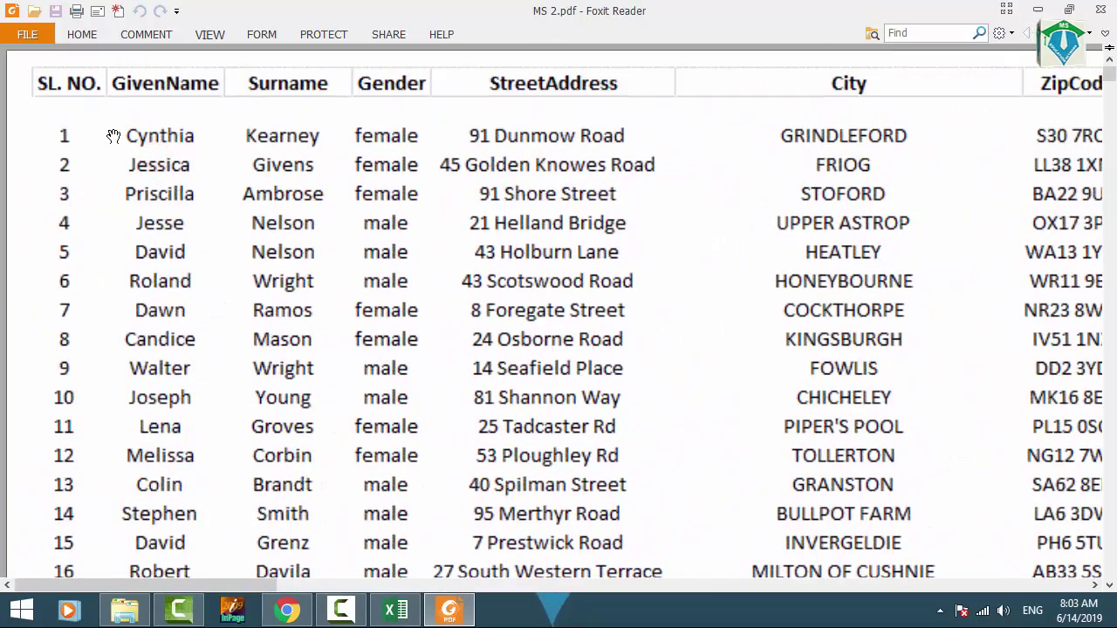
{"action": "left_click_drag", "start_coordinate": [714, 291], "coordinate": [275, 279]}
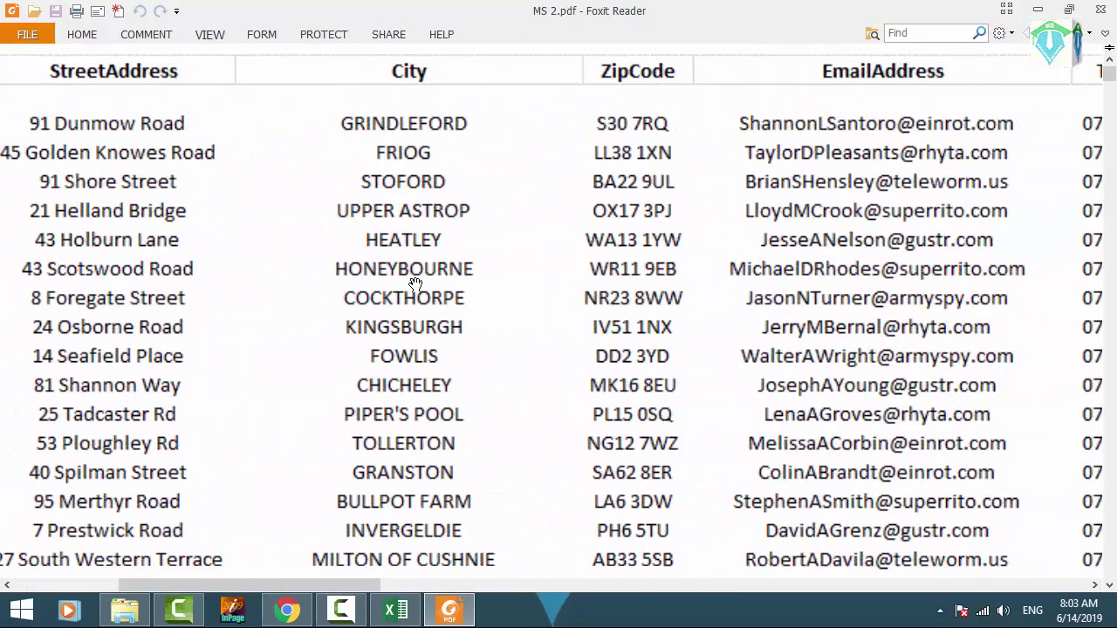
{"action": "left_click_drag", "start_coordinate": [859, 225], "coordinate": [458, 266]}
{"action": "left_click_drag", "start_coordinate": [824, 275], "coordinate": [414, 285]}
{"action": "left_click_drag", "start_coordinate": [1061, 292], "coordinate": [631, 294]}
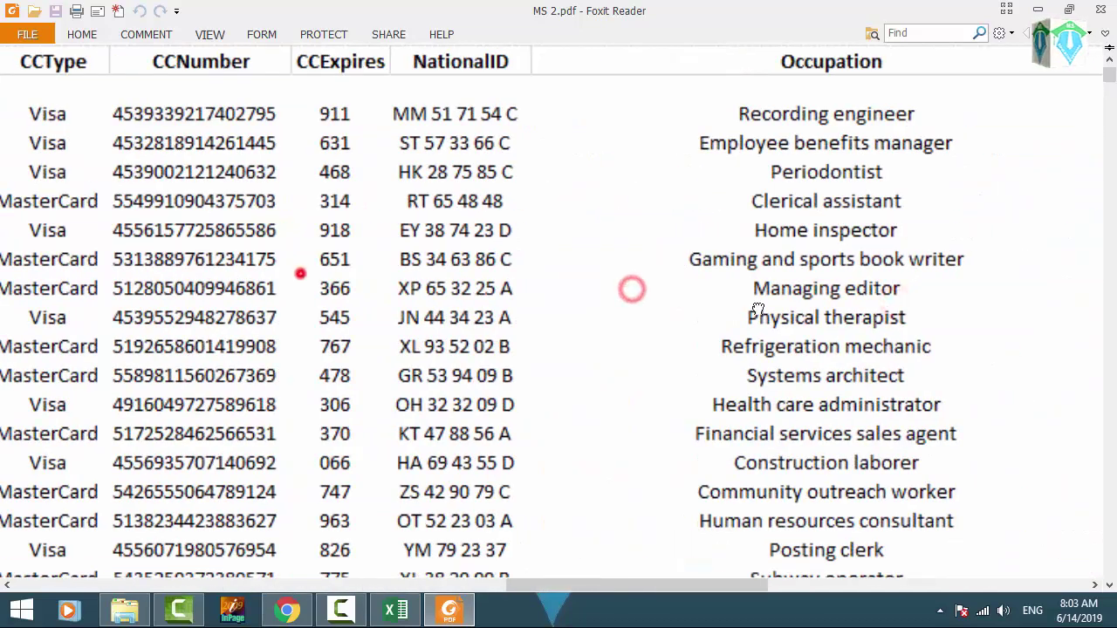
{"action": "left_click_drag", "start_coordinate": [175, 280], "coordinate": [1003, 288]}
{"action": "left_click_drag", "start_coordinate": [52, 271], "coordinate": [357, 270]}
{"action": "left_click_drag", "start_coordinate": [769, 310], "coordinate": [917, 311]}
{"action": "left_click_drag", "start_coordinate": [262, 274], "coordinate": [262, 276]}
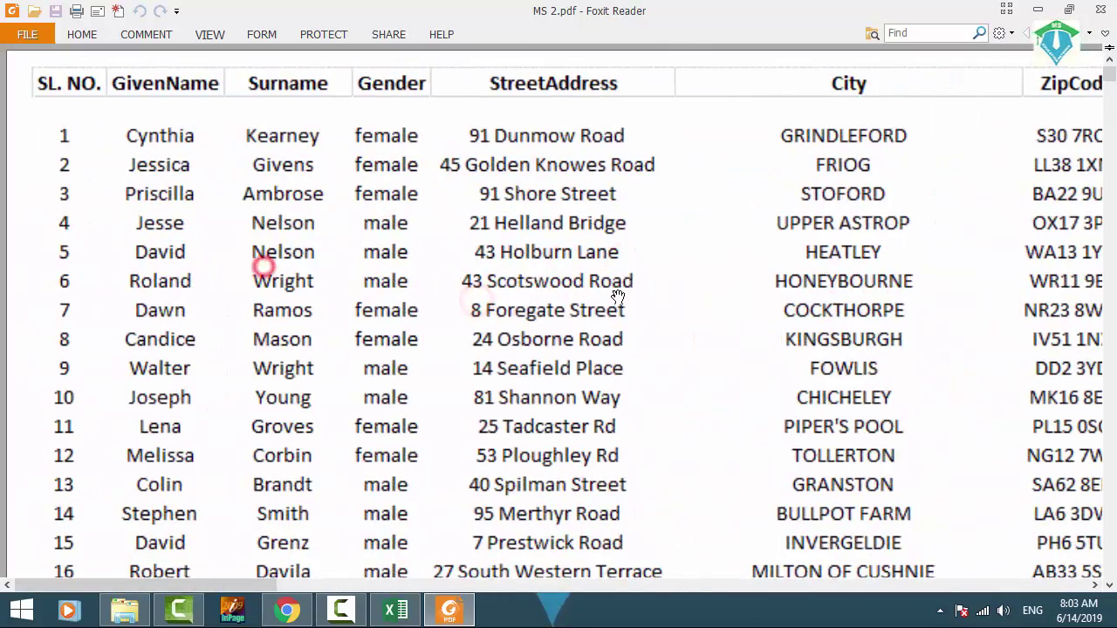
Step: Minimize the MS 2 PDF and refresh the Data Entry Technec folder
{"action": "left_click", "coordinate": [1038, 10]}
{"action": "left_click", "coordinate": [431, 361]}
{"action": "right_click", "coordinate": [367, 338]}
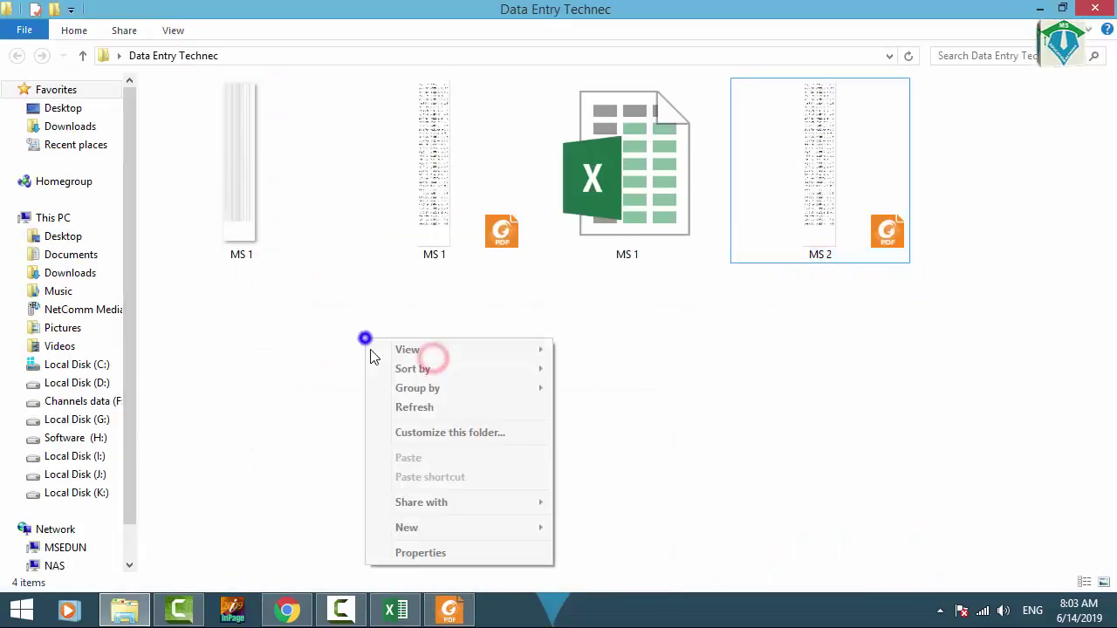
{"action": "left_click", "coordinate": [404, 412]}
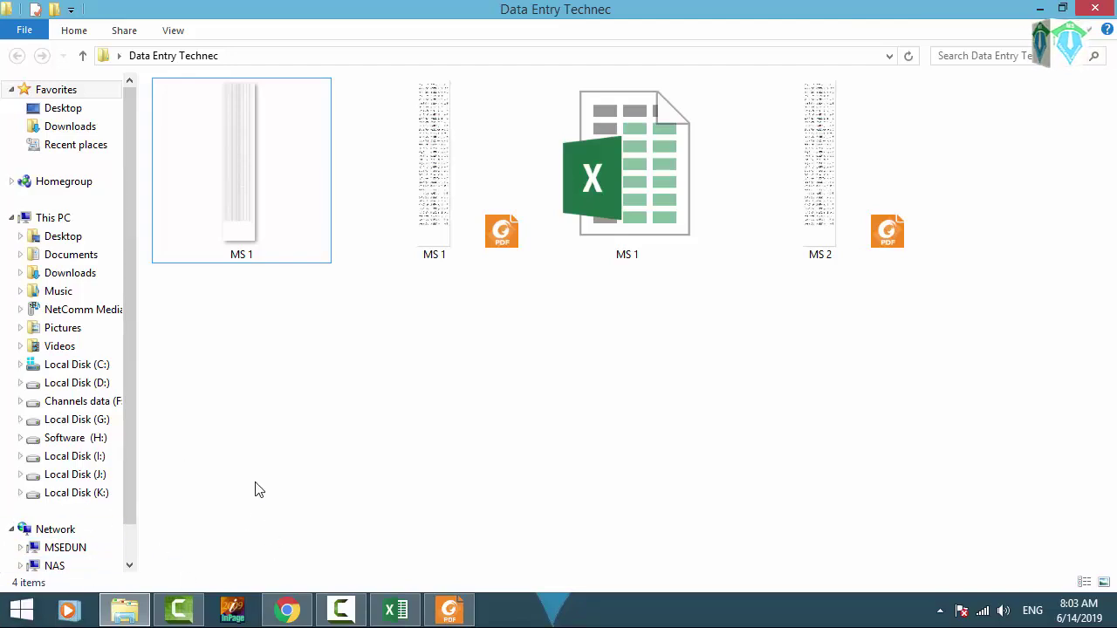
Step: Find and launch the Snipping Tool, move its window below the files, and minimize it
{"action": "left_click", "coordinate": [21, 611]}
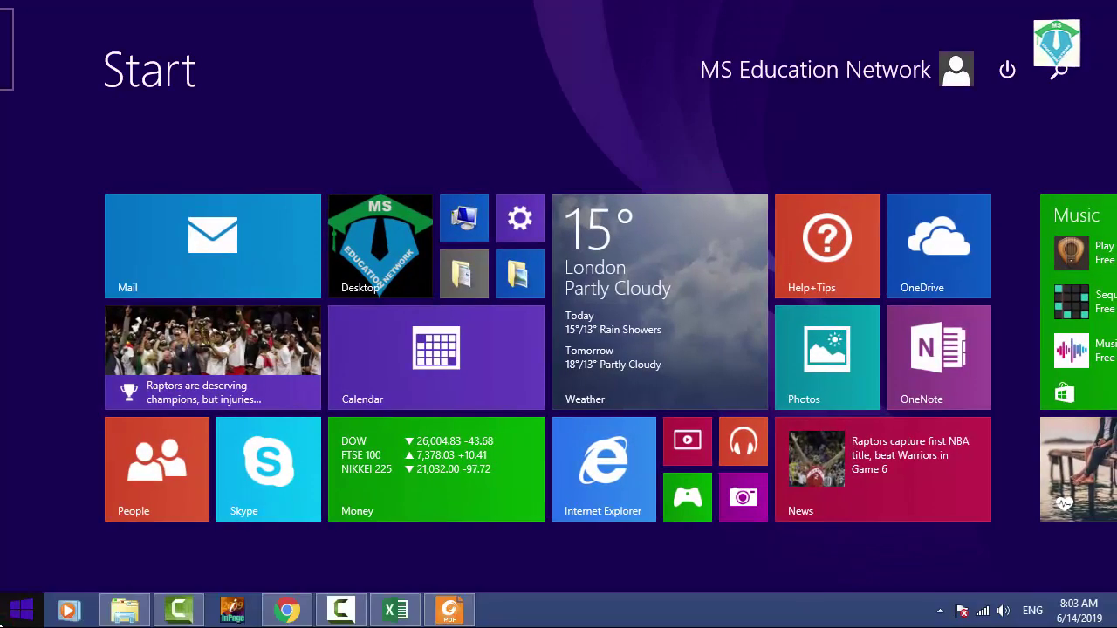
{"action": "type", "text": "s"}
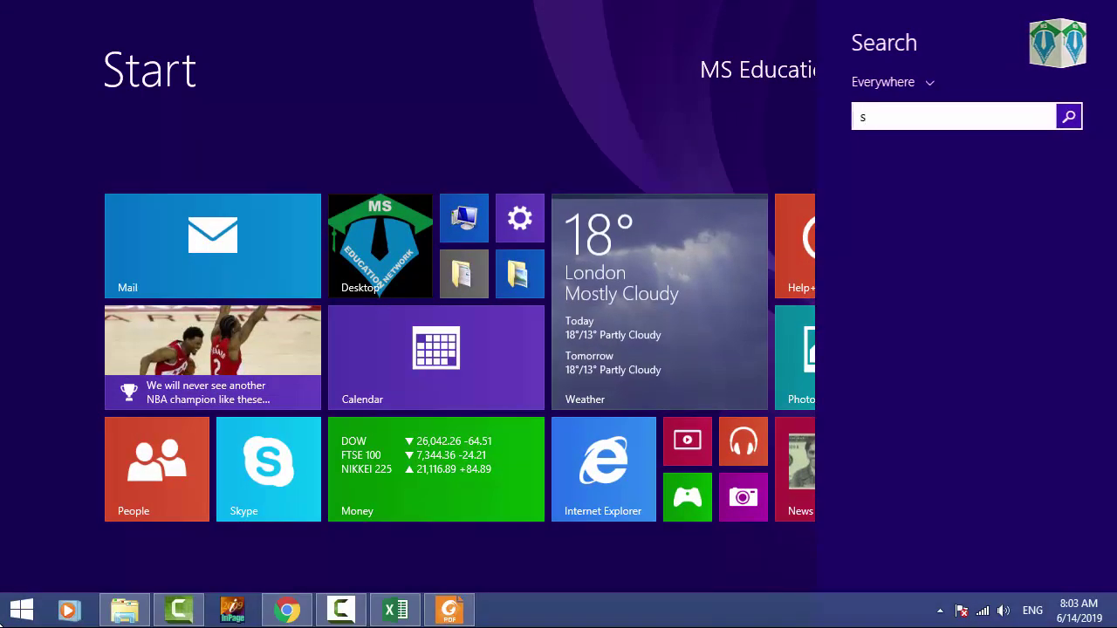
{"action": "type", "text": "nyipping Tool"}
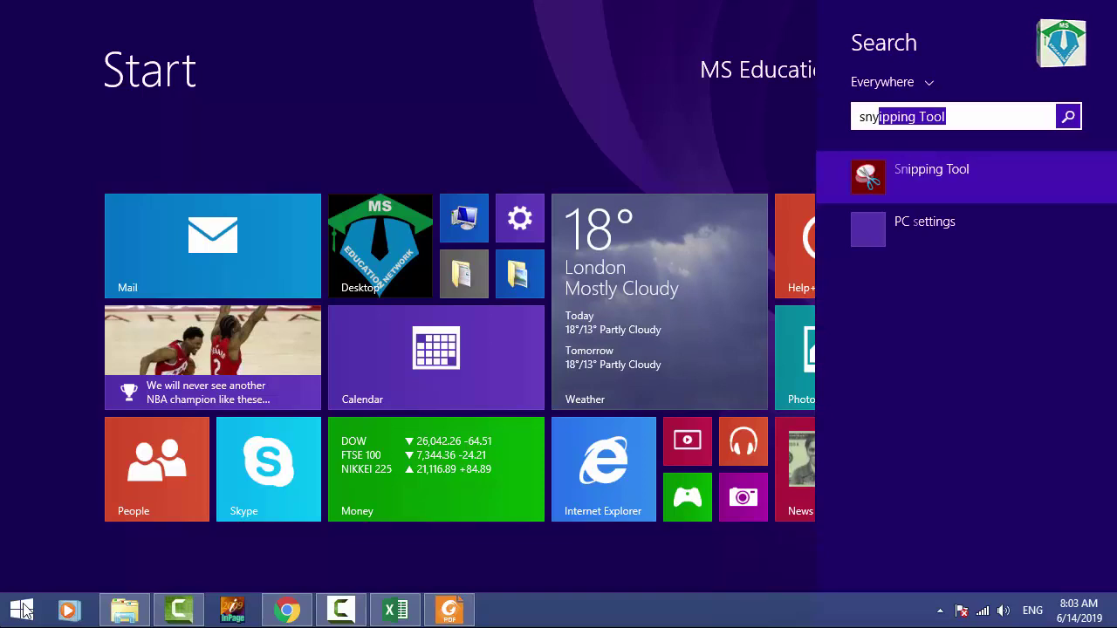
{"action": "left_click", "coordinate": [943, 173]}
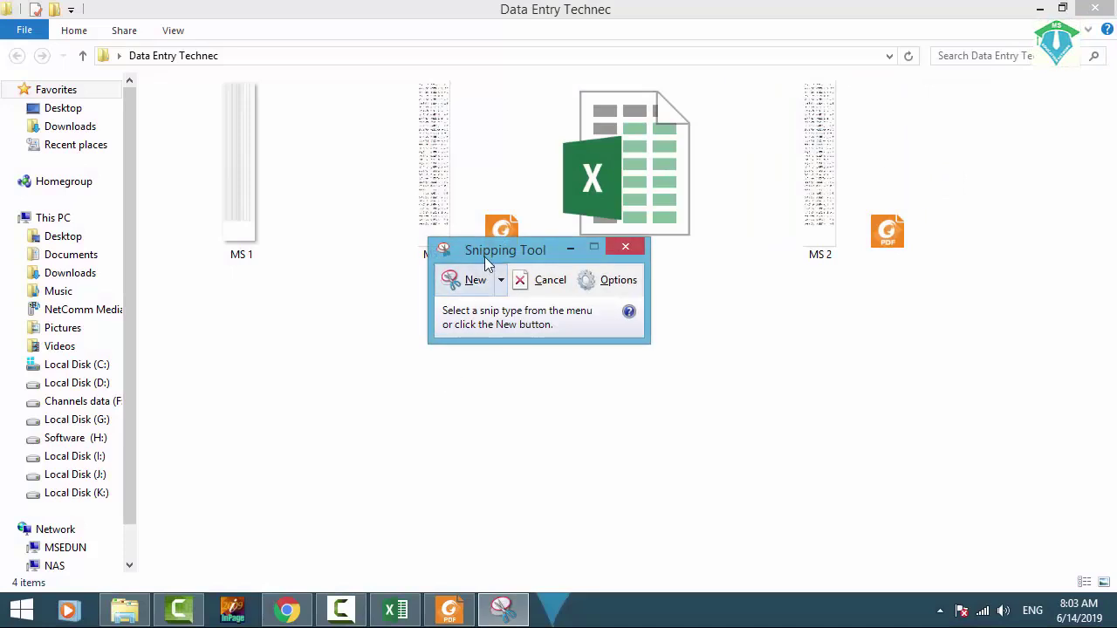
{"action": "left_click_drag", "start_coordinate": [484, 256], "coordinate": [535, 334]}
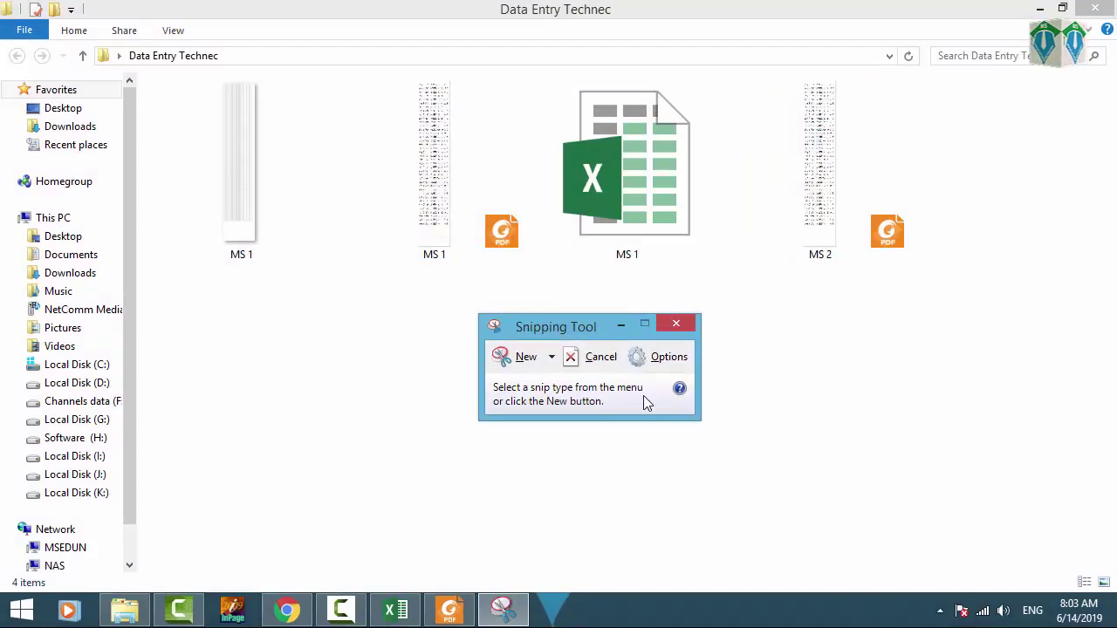
{"action": "left_click_drag", "start_coordinate": [499, 332], "coordinate": [530, 328]}
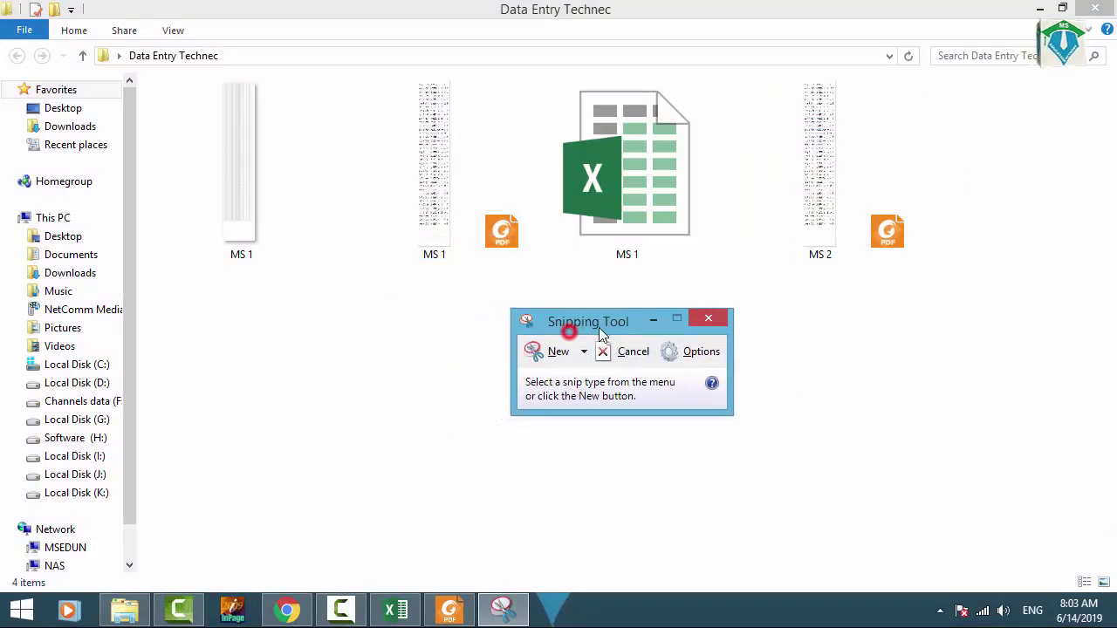
{"action": "left_click", "coordinate": [653, 323]}
Step: Find and launch OneNote 2013, add a new section to My Notebook, keeping its default name
{"action": "key", "text": "super"}
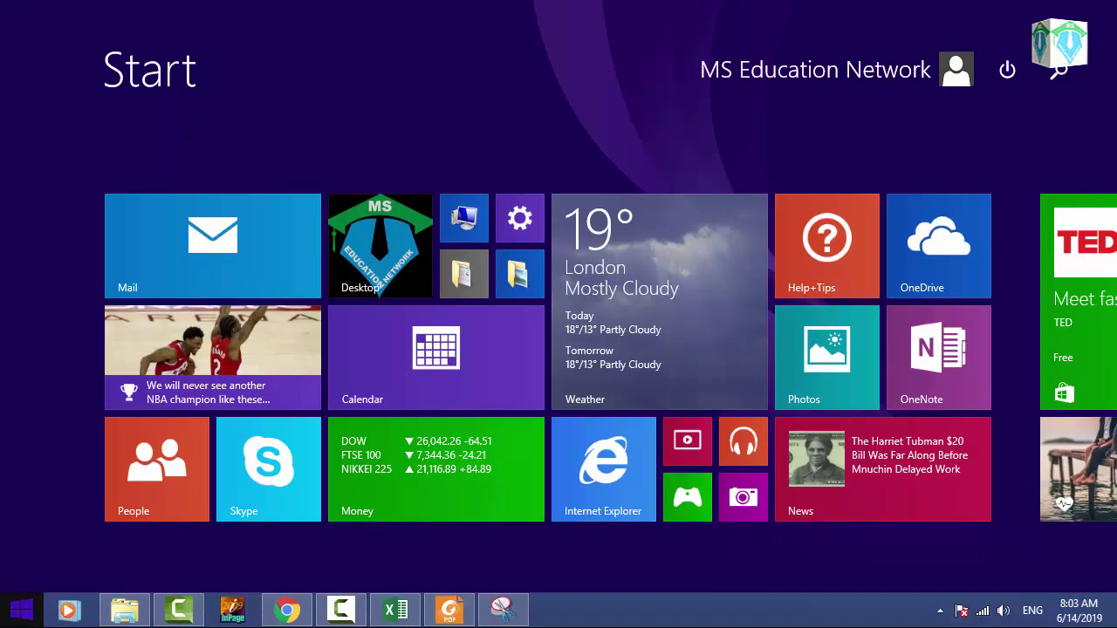
{"action": "type", "text": "oneNote 2013"}
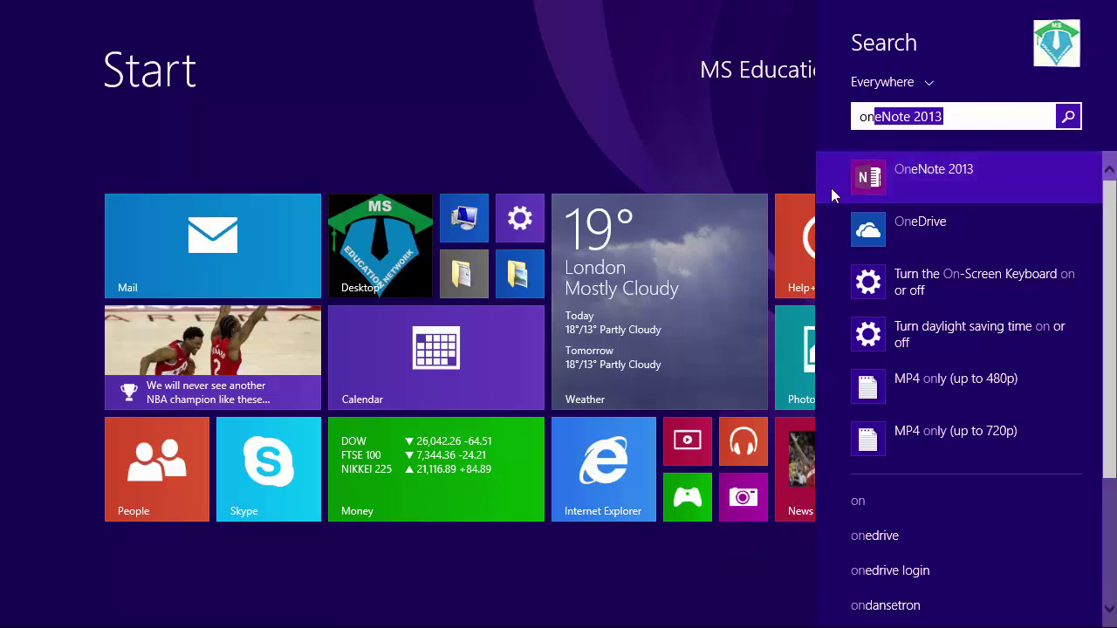
{"action": "left_click", "coordinate": [935, 173]}
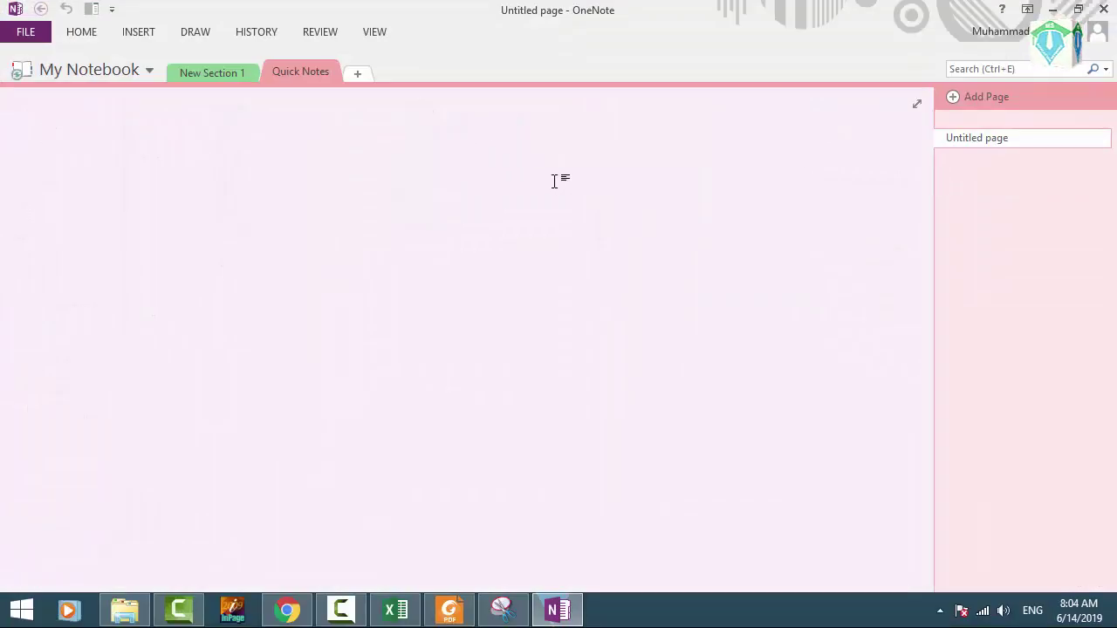
{"action": "left_click", "coordinate": [355, 75]}
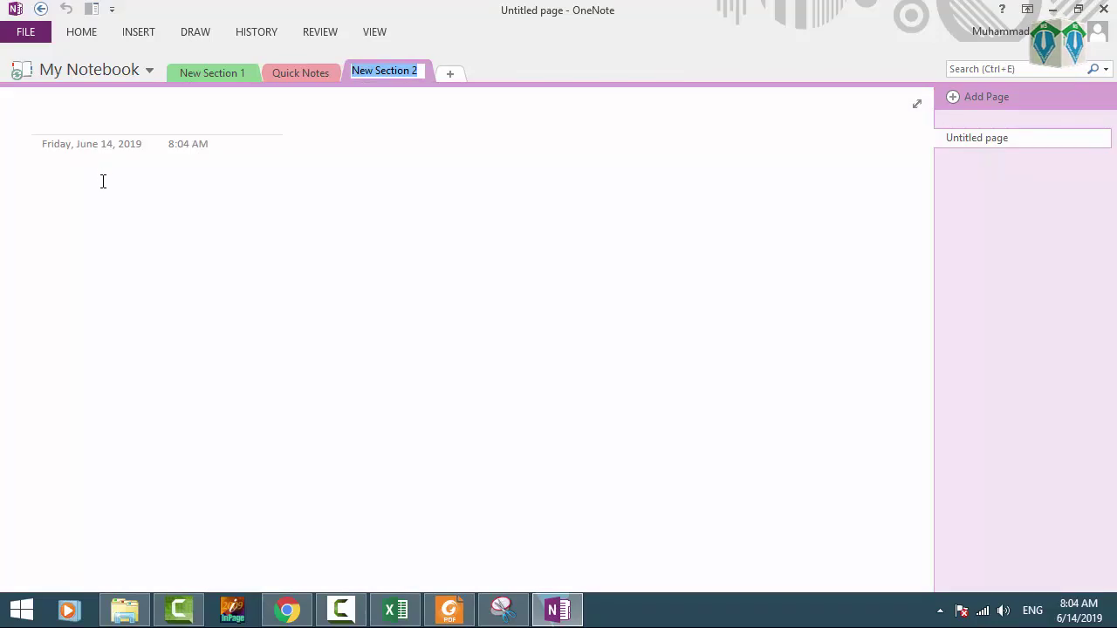
{"action": "left_click", "coordinate": [103, 182]}
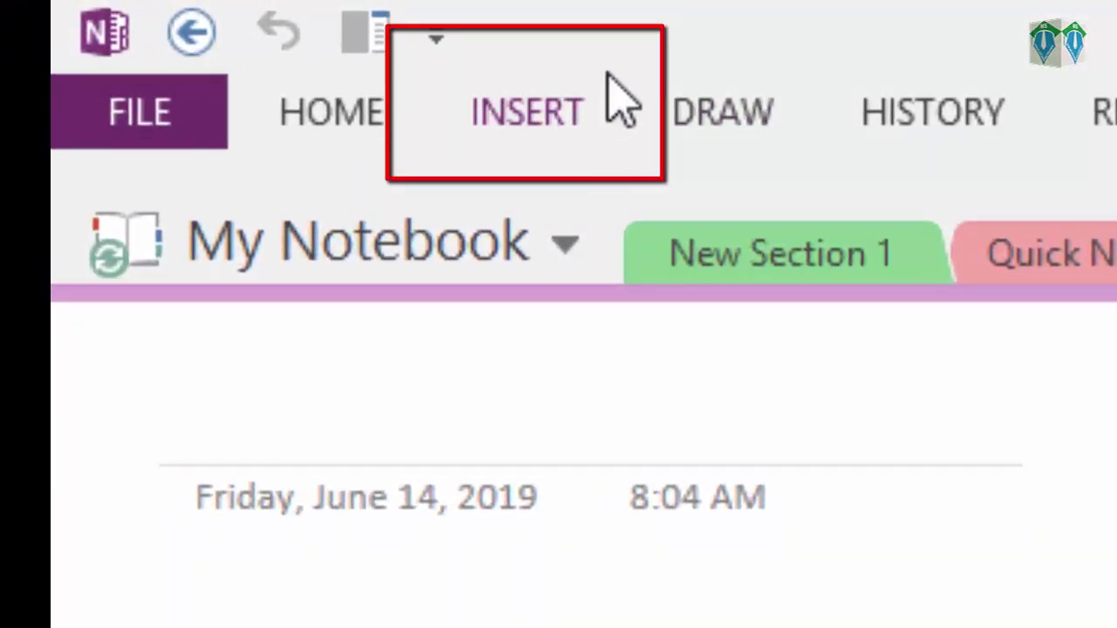
Step: Insert a table with one row and ten columns on the new section's untitled page
{"action": "left_click", "coordinate": [522, 120]}
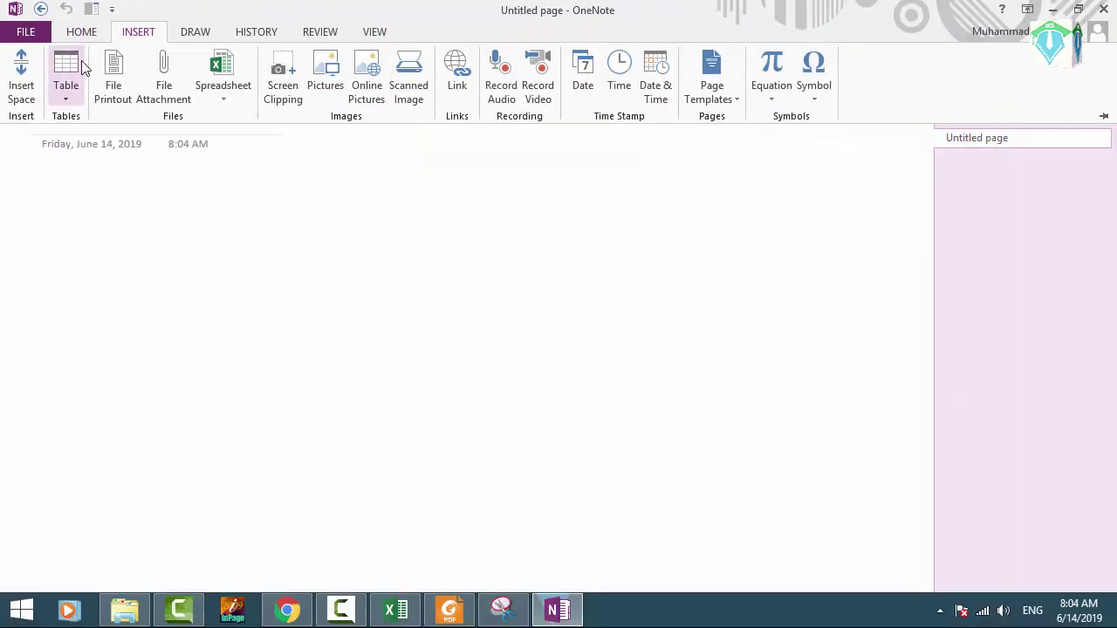
{"action": "left_click", "coordinate": [64, 95]}
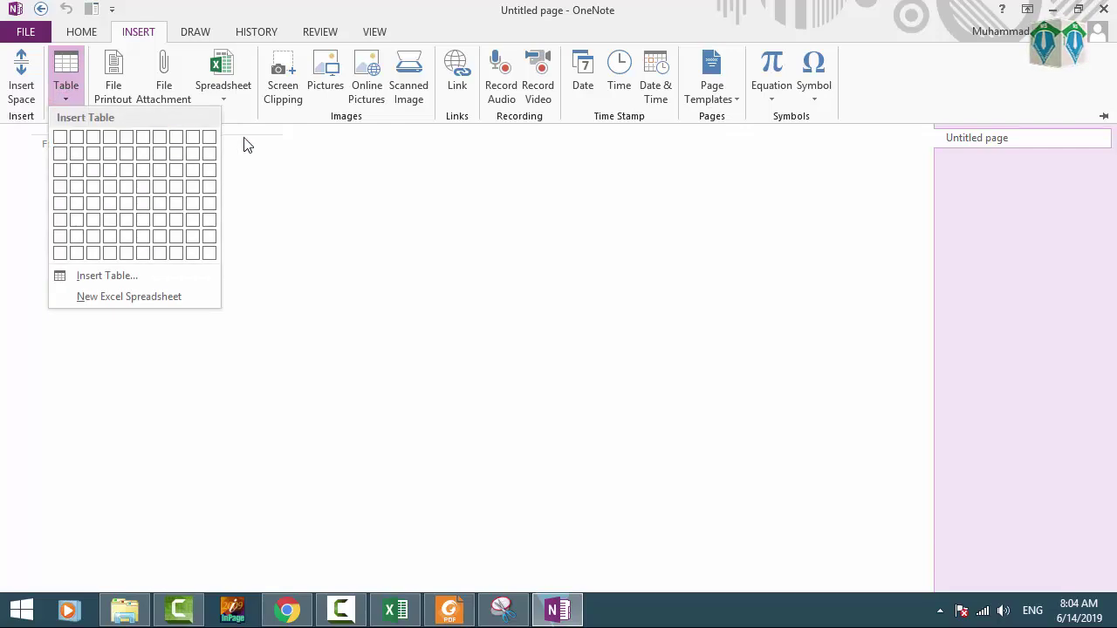
{"action": "left_click", "coordinate": [216, 137]}
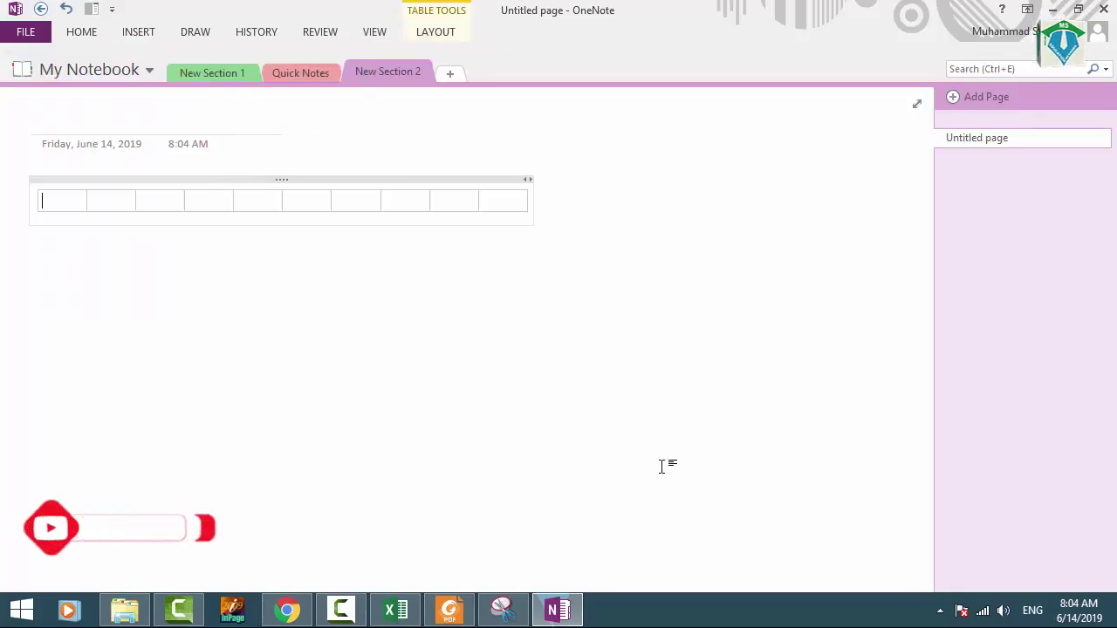
Step: Look over the columns of the MS 2 PDF and compare them with the empty ten-column table in OneNote
{"action": "left_click", "coordinate": [450, 609]}
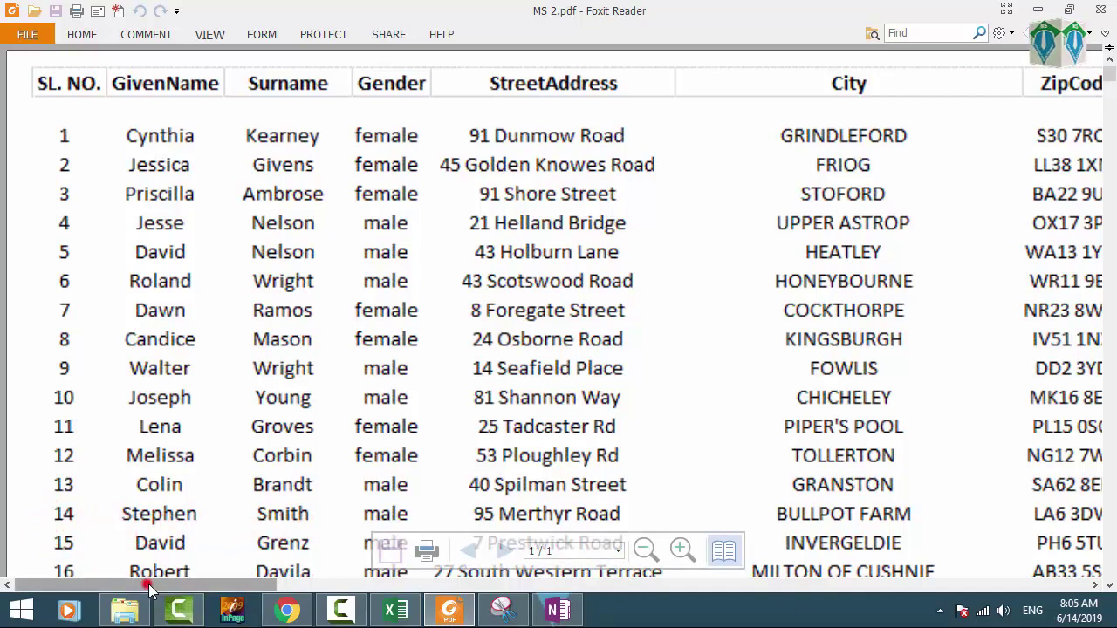
{"action": "left_click_drag", "start_coordinate": [149, 584], "coordinate": [148, 611]}
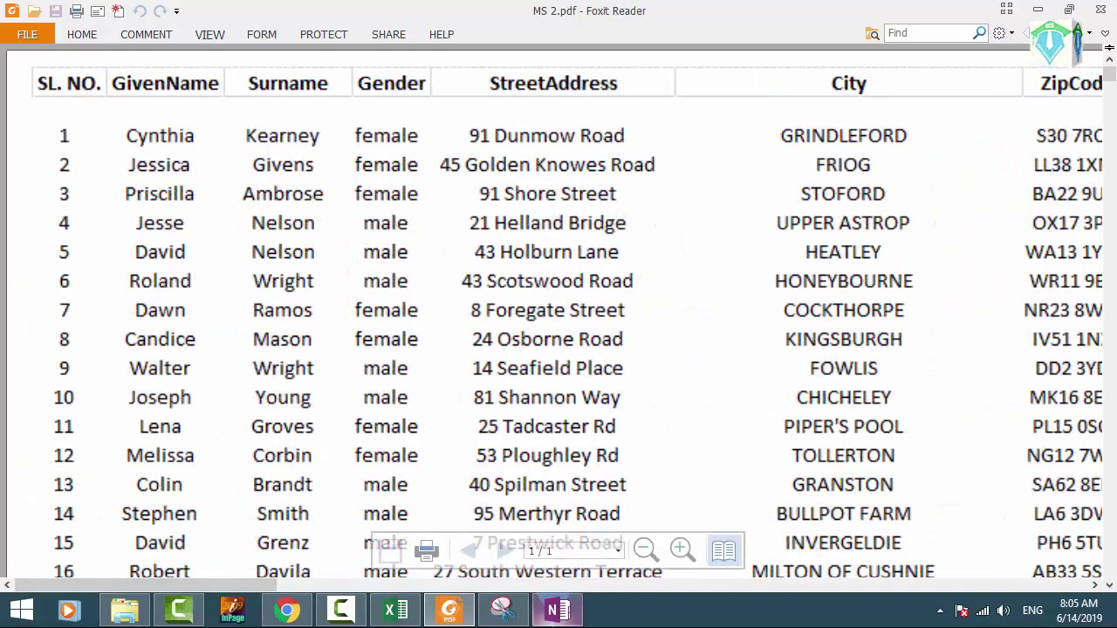
{"action": "left_click", "coordinate": [557, 609]}
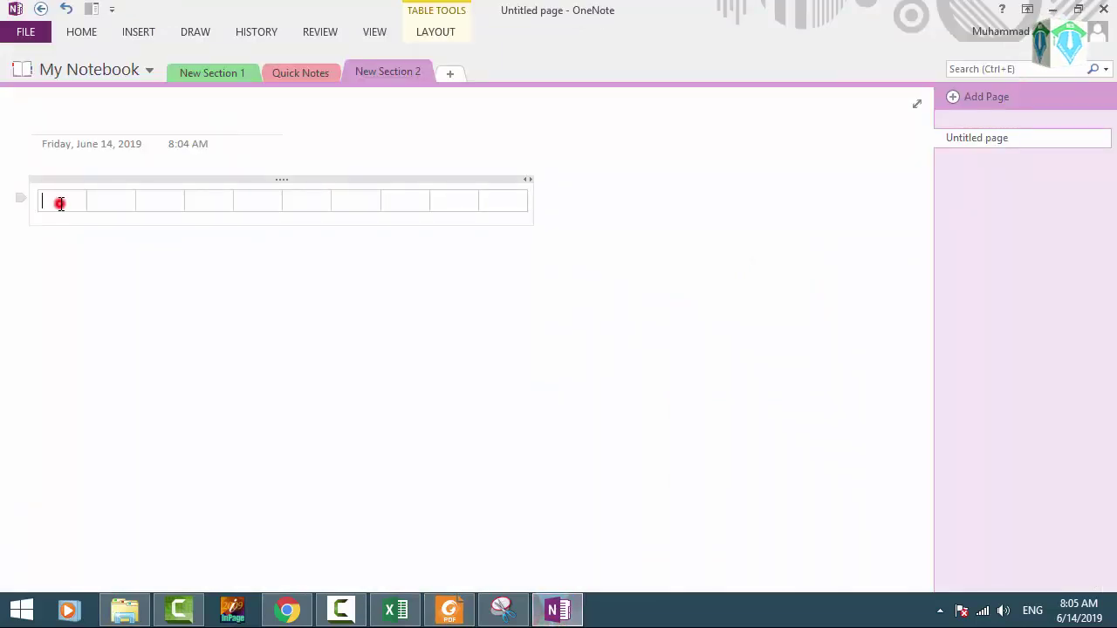
{"action": "left_click", "coordinate": [105, 199]}
{"action": "left_click", "coordinate": [177, 198]}
{"action": "left_click", "coordinate": [269, 201]}
{"action": "left_click", "coordinate": [311, 201]}
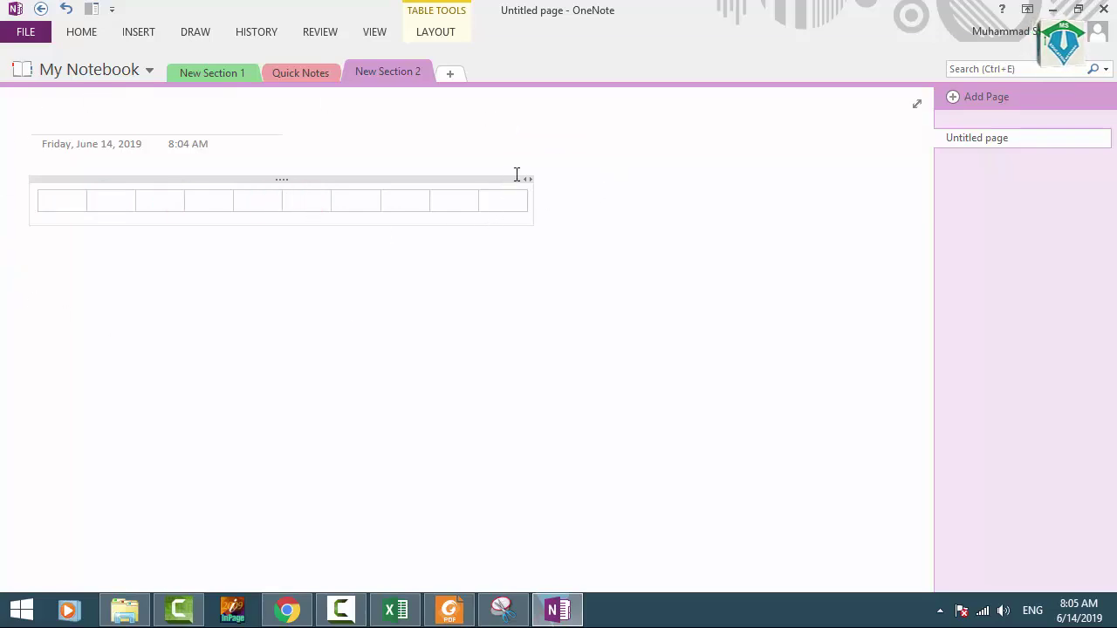
{"action": "left_click", "coordinate": [507, 198]}
{"action": "left_click", "coordinate": [366, 200]}
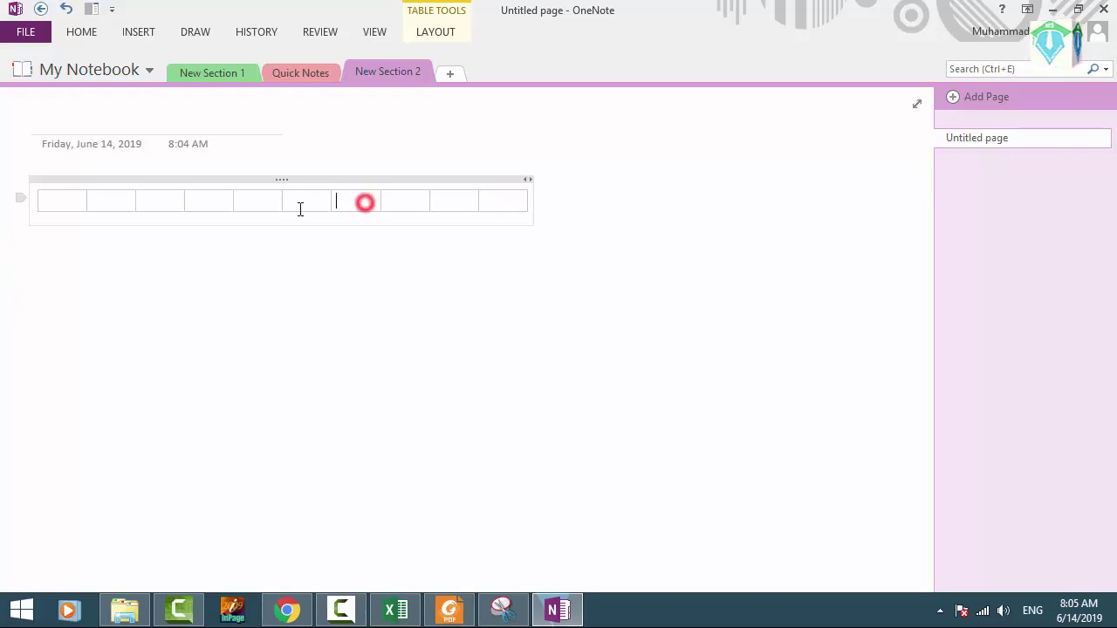
{"action": "left_click", "coordinate": [256, 203]}
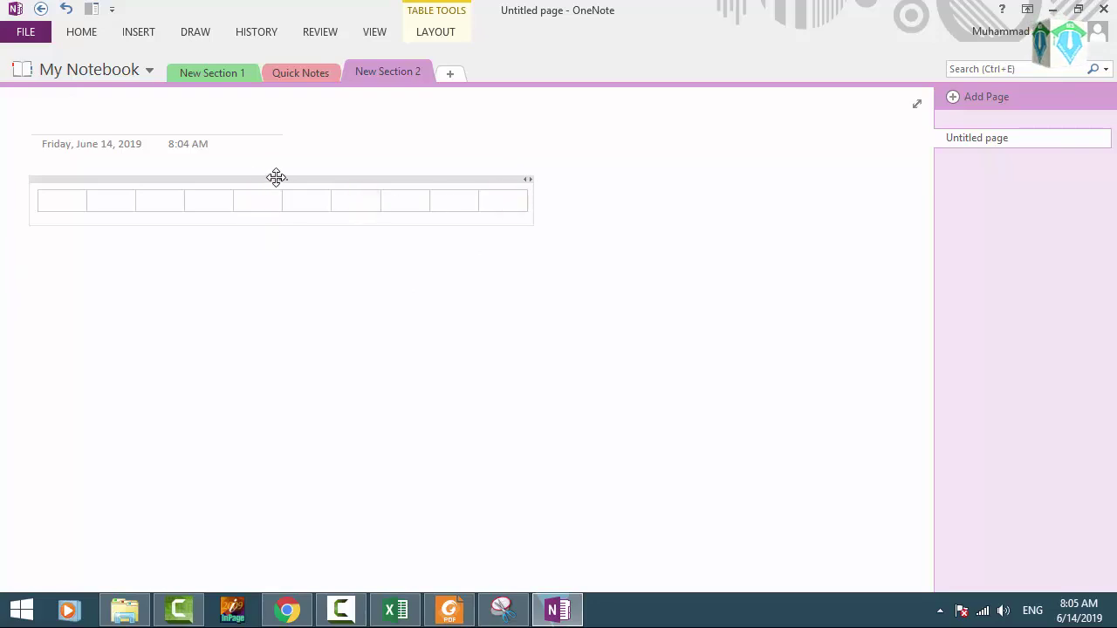
Step: Widen the OneNote container around the one-row table well beyond its tenth column
{"action": "left_click", "coordinate": [282, 177]}
{"action": "left_click", "coordinate": [606, 204]}
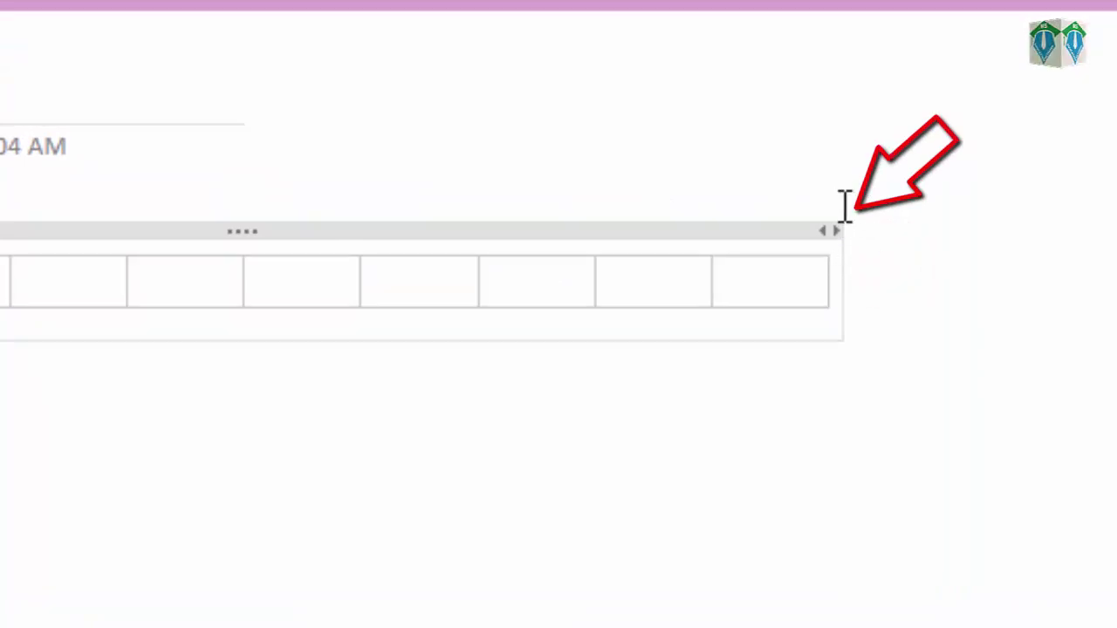
{"action": "left_click_drag", "start_coordinate": [833, 230], "coordinate": [810, 177]}
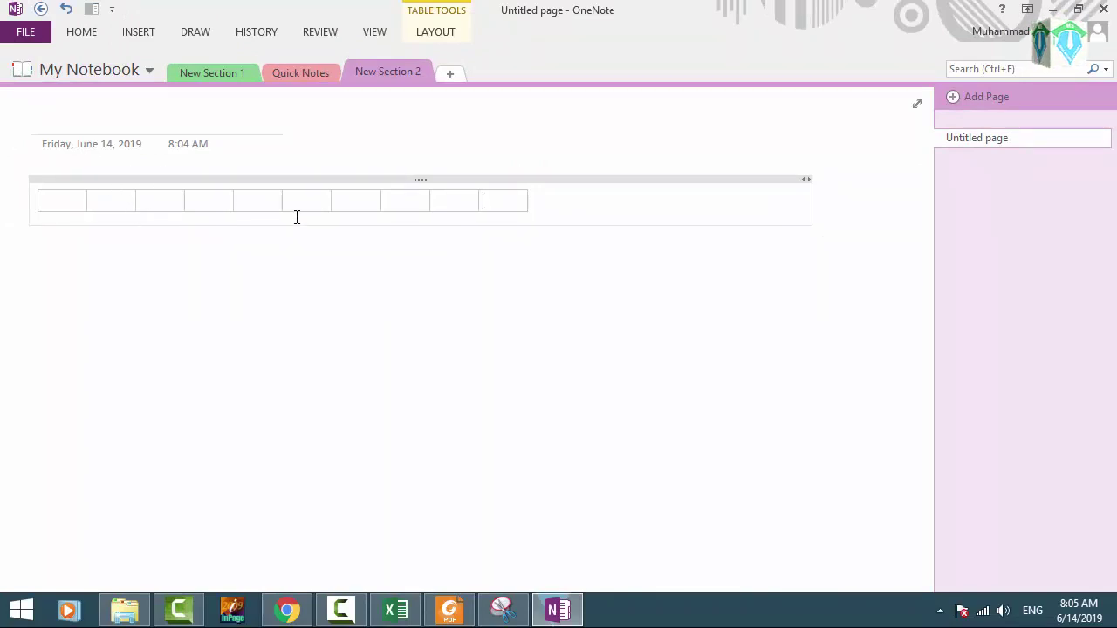
{"action": "left_click_drag", "start_coordinate": [74, 201], "coordinate": [147, 198]}
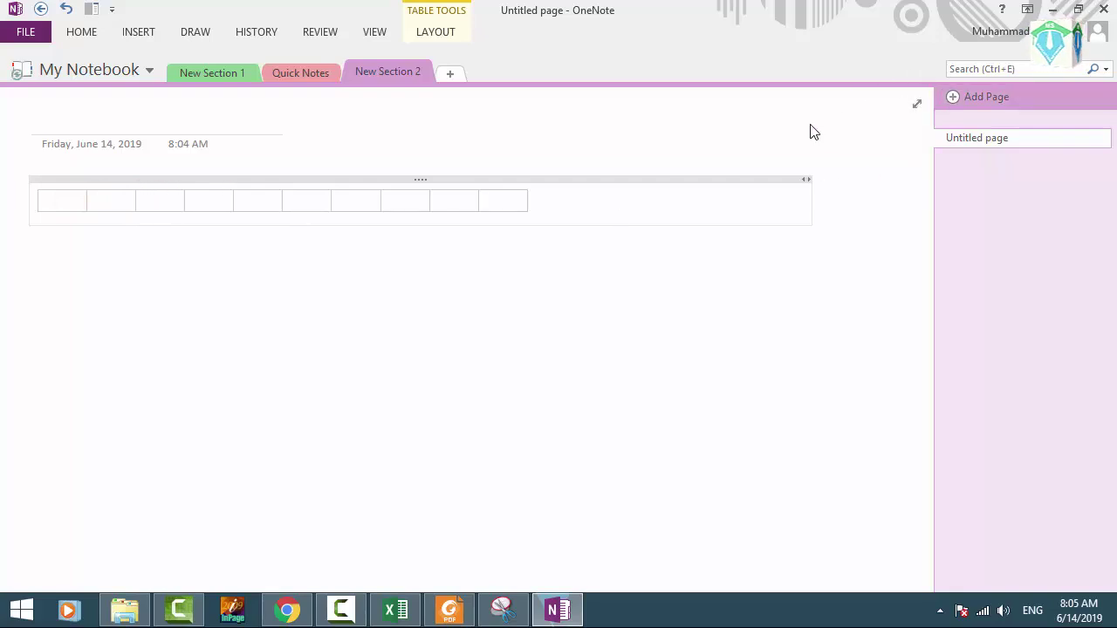
Step: Show the OneNote page in full page view and extend the table's container further in width
{"action": "left_click", "coordinate": [915, 104]}
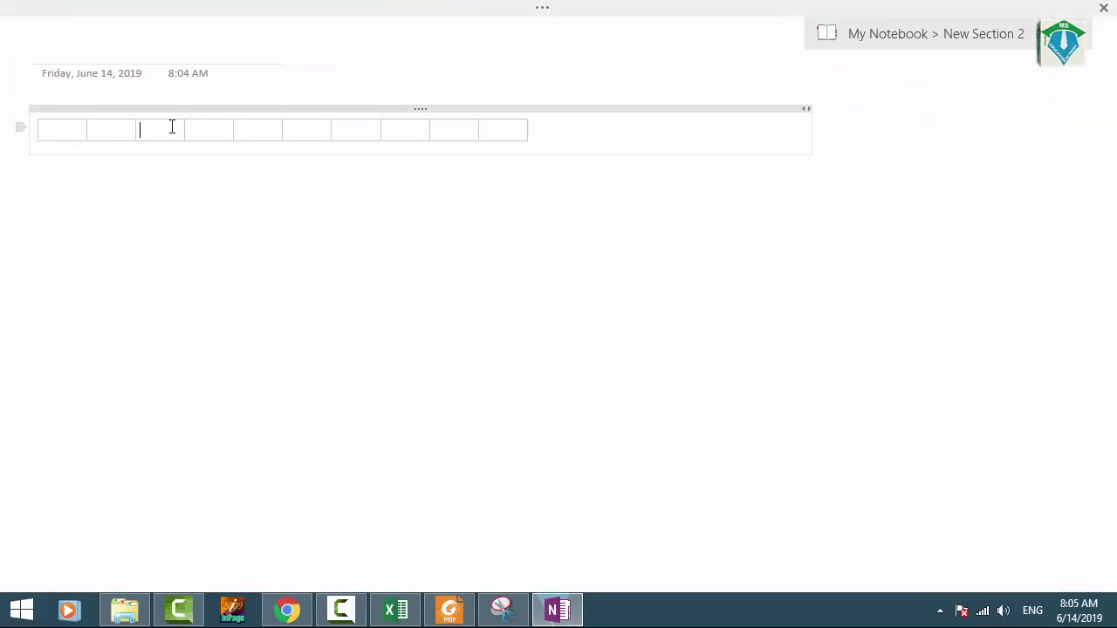
{"action": "left_click_drag", "start_coordinate": [813, 125], "coordinate": [1113, 117]}
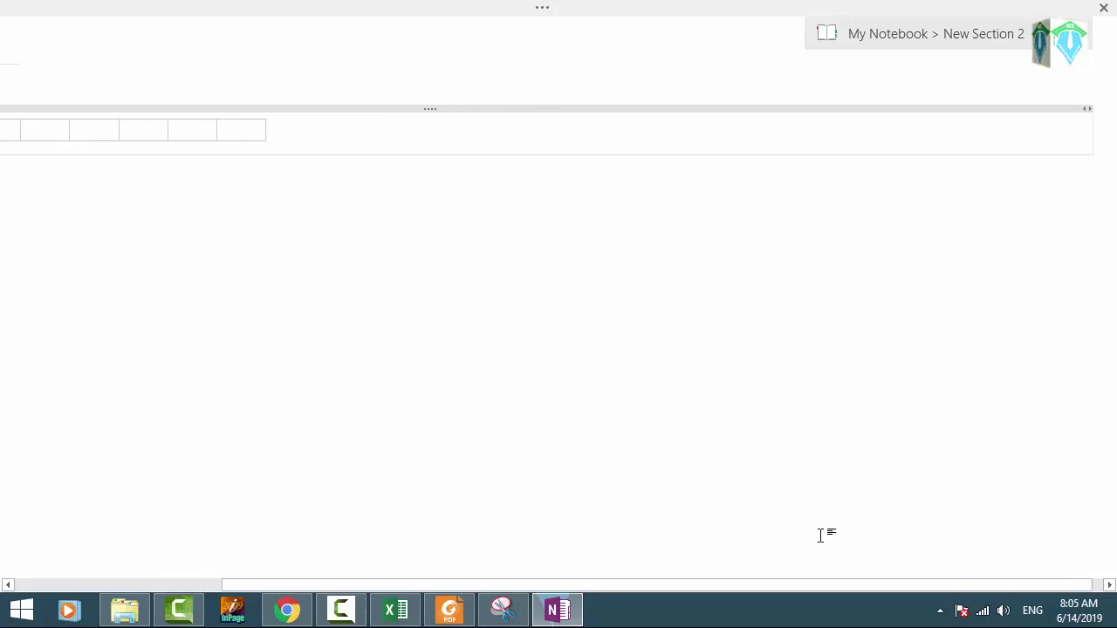
{"action": "left_click", "coordinate": [319, 583]}
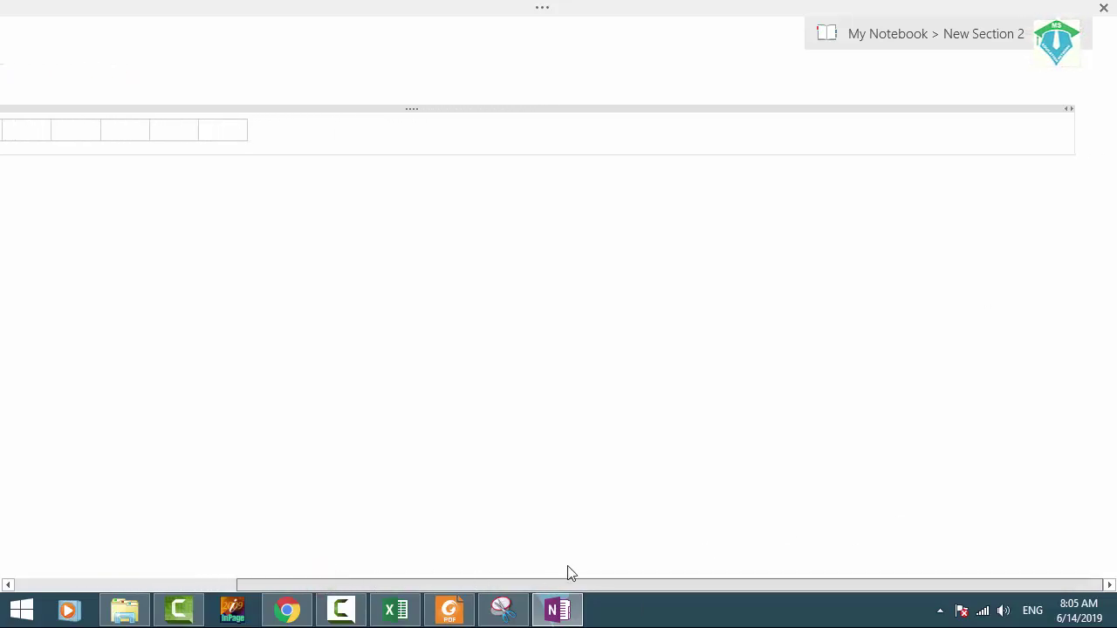
{"action": "left_click_drag", "start_coordinate": [1075, 111], "coordinate": [1112, 113]}
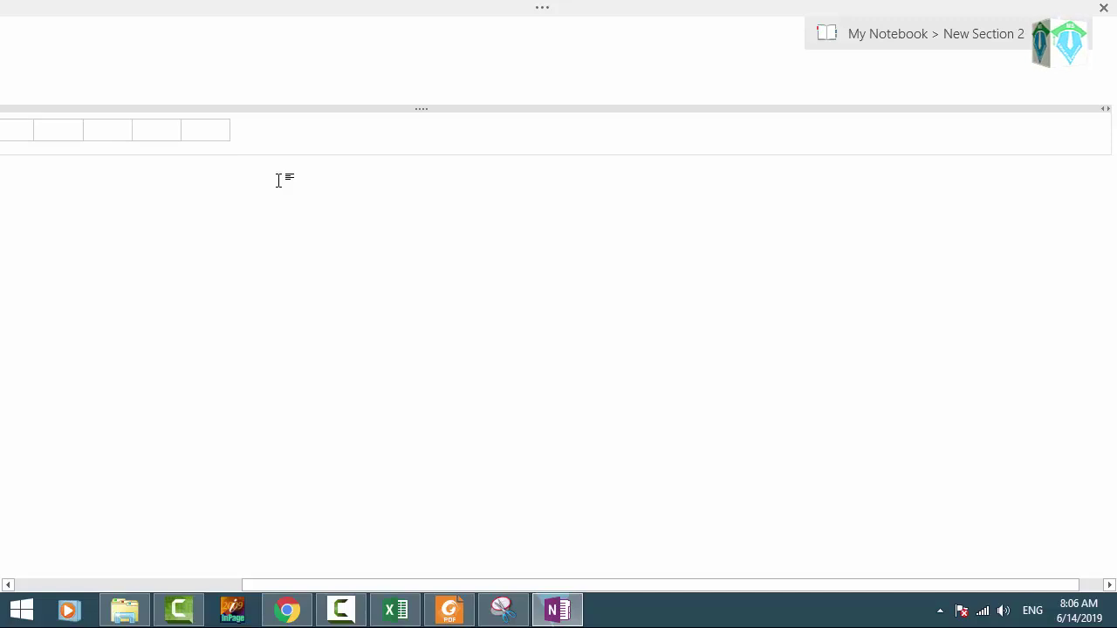
Step: Stretch the table's container across the full width of the zoomed-out page, and place the cursor in the table's first cell
{"action": "scroll", "coordinate": [278, 181], "scroll_direction": "down", "scroll_amount": 5}
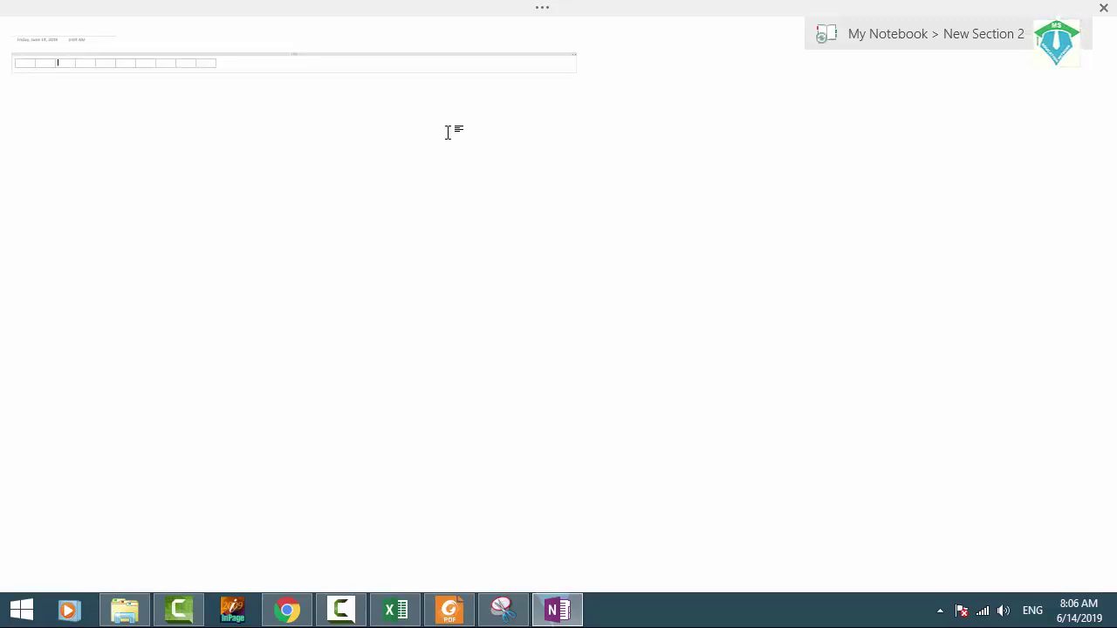
{"action": "left_click_drag", "start_coordinate": [574, 63], "coordinate": [1109, 32]}
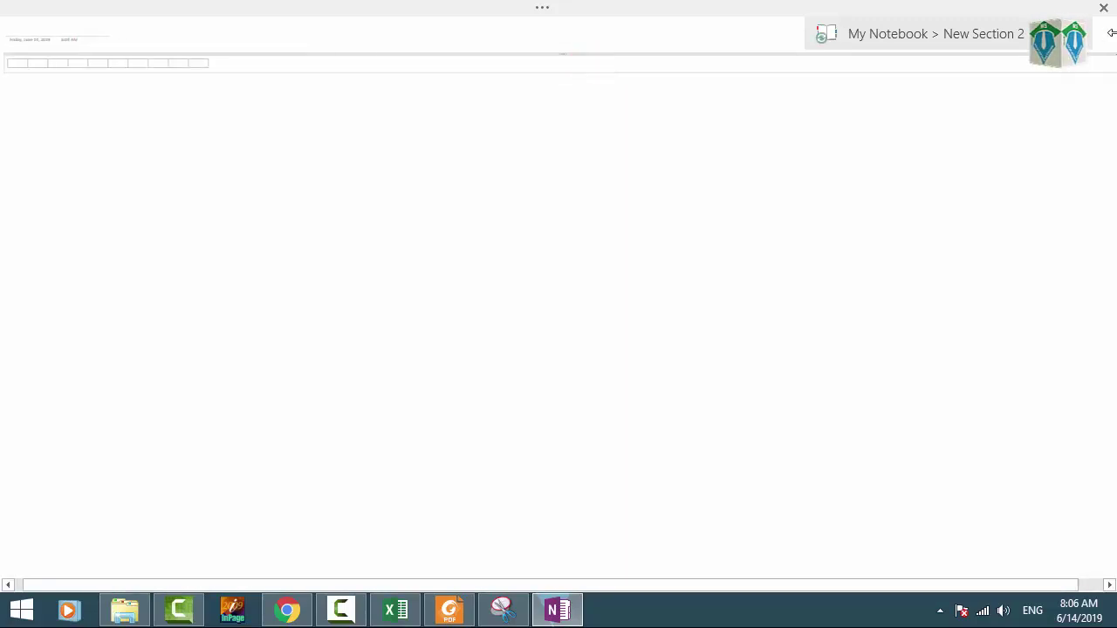
{"action": "scroll", "coordinate": [121, 105], "scroll_direction": "up", "scroll_amount": 5}
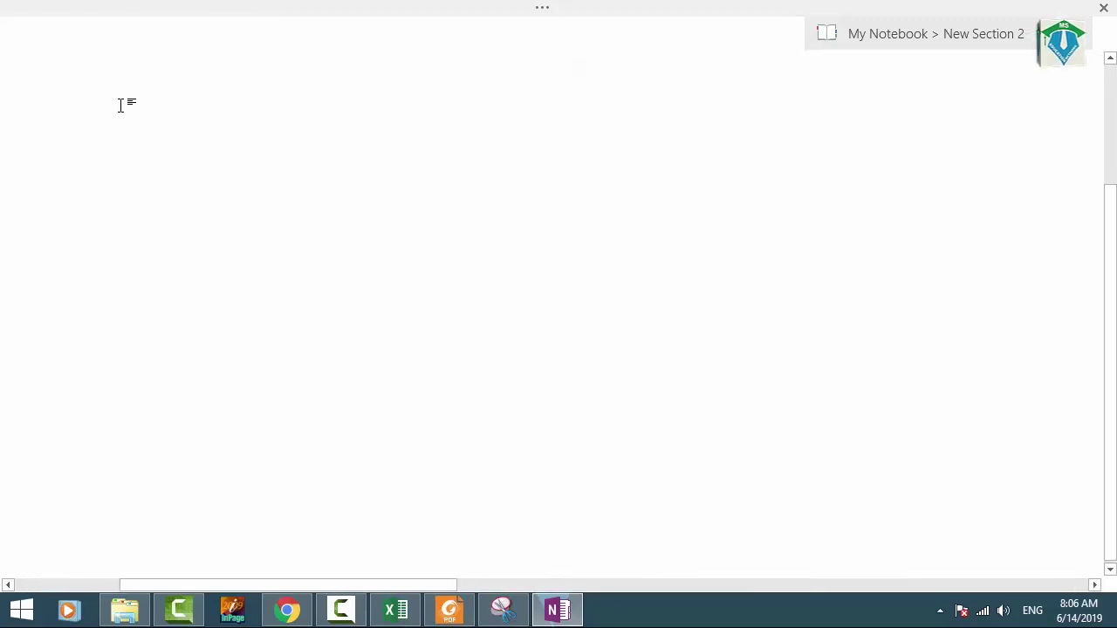
{"action": "scroll", "coordinate": [381, 434], "scroll_direction": "up", "scroll_amount": 1}
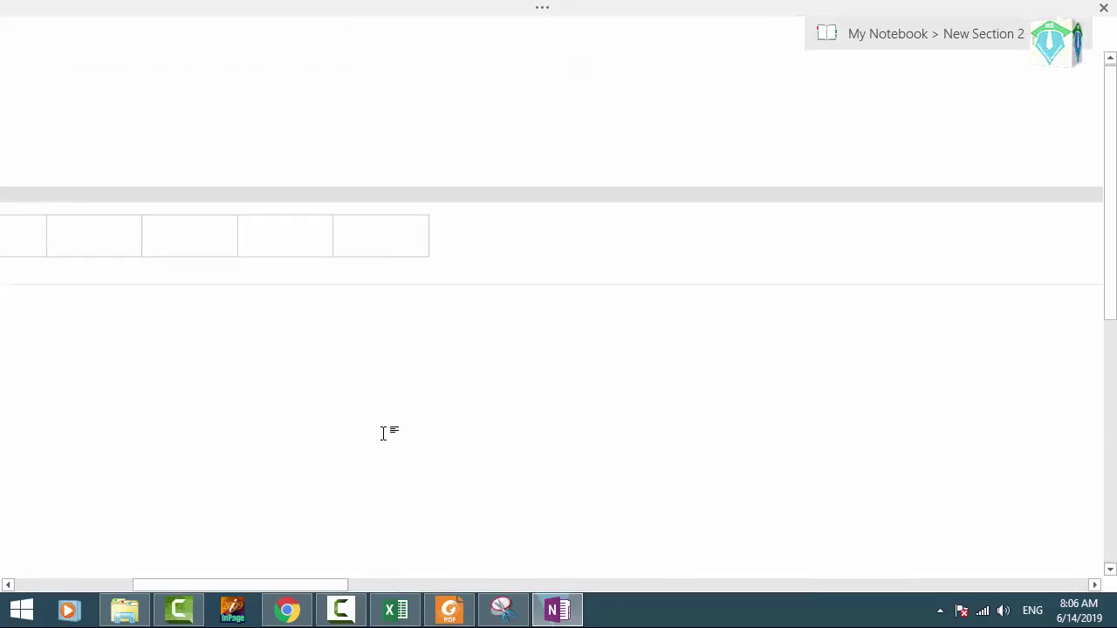
{"action": "left_click_drag", "start_coordinate": [257, 585], "coordinate": [55, 587]}
{"action": "left_click", "coordinate": [105, 230]}
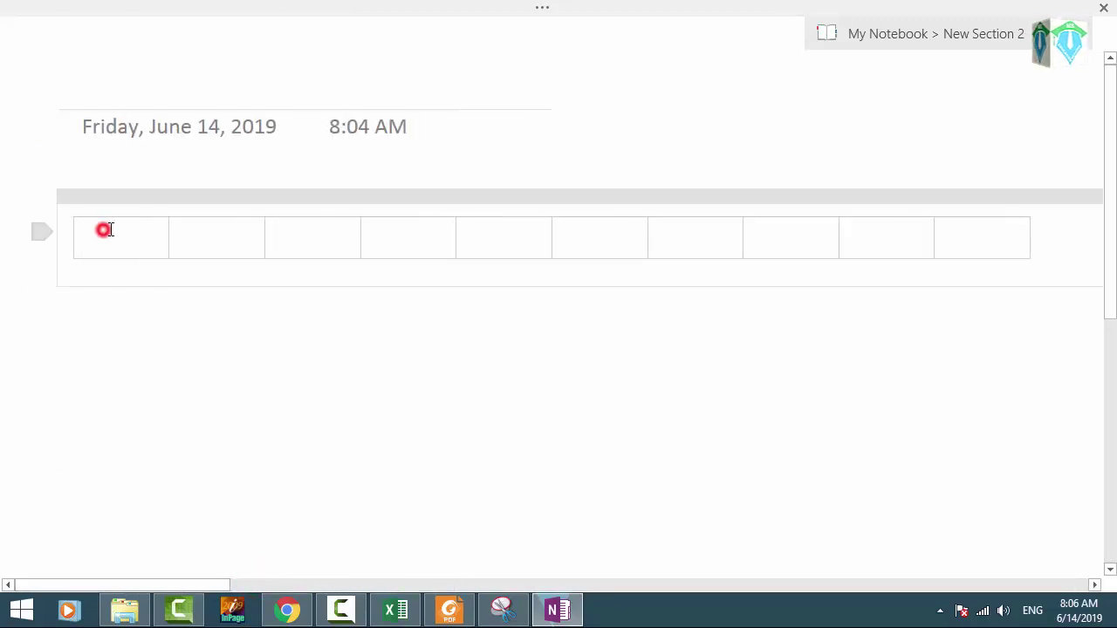
Step: Examine the records in the MS 2 PDF across all columns, from SL. NO. to Centimeters
{"action": "left_click", "coordinate": [449, 609]}
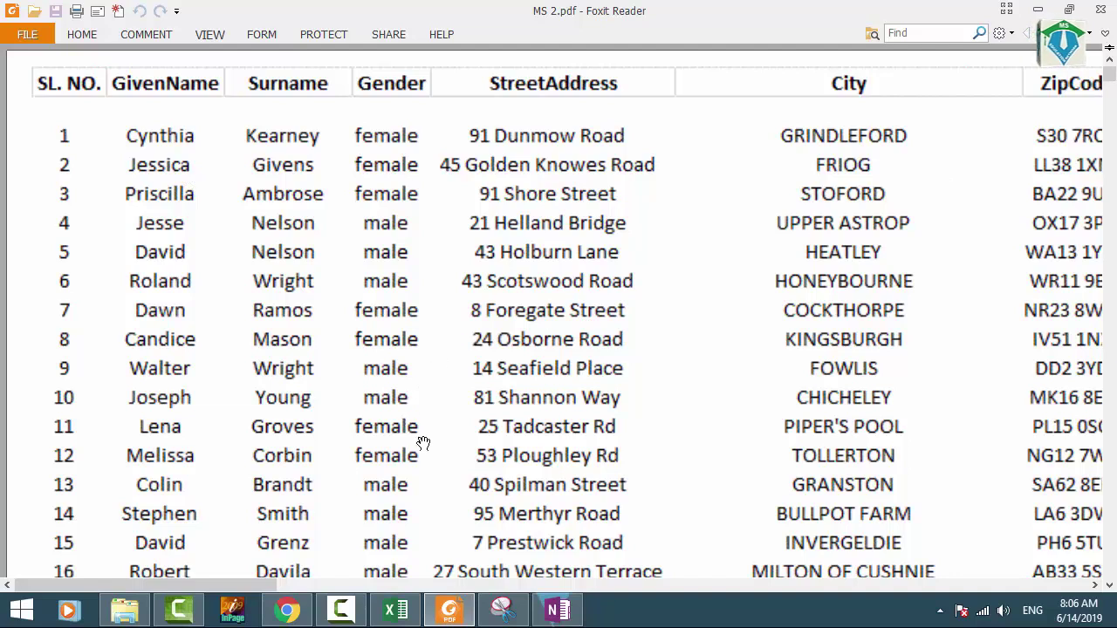
{"action": "left_click_drag", "start_coordinate": [440, 450], "coordinate": [514, 480]}
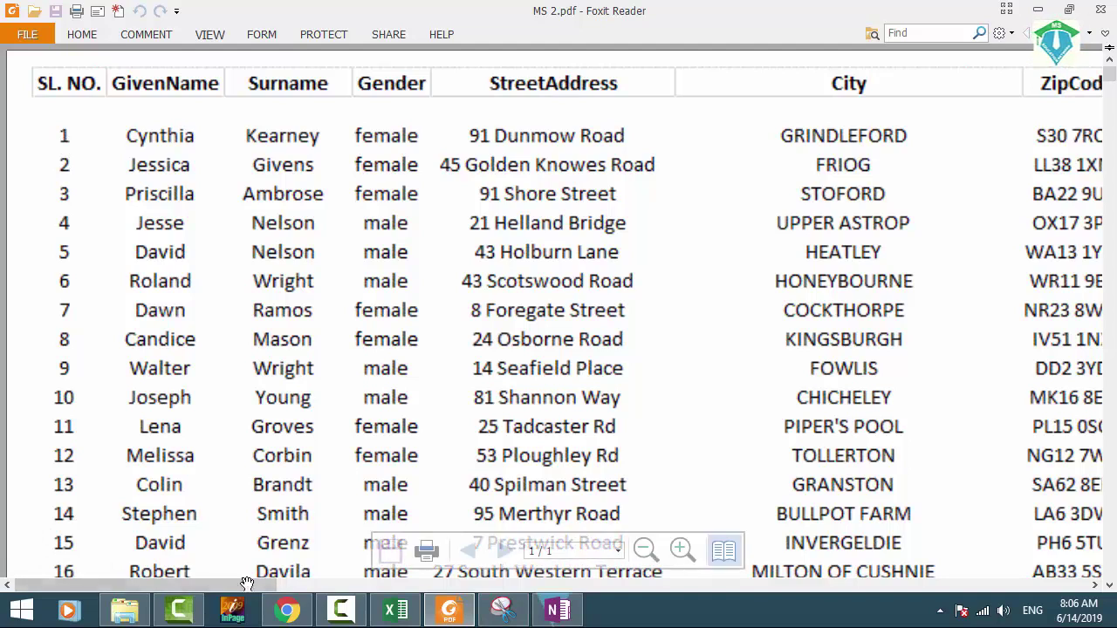
{"action": "left_click_drag", "start_coordinate": [140, 583], "coordinate": [956, 590]}
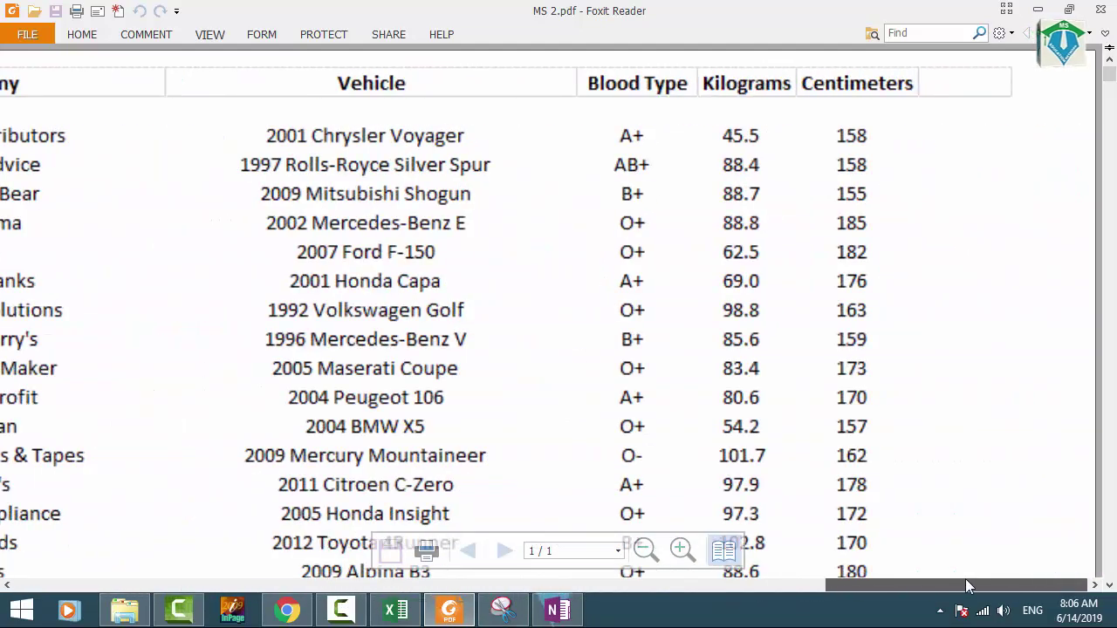
{"action": "left_click_drag", "start_coordinate": [893, 605], "coordinate": [40, 594]}
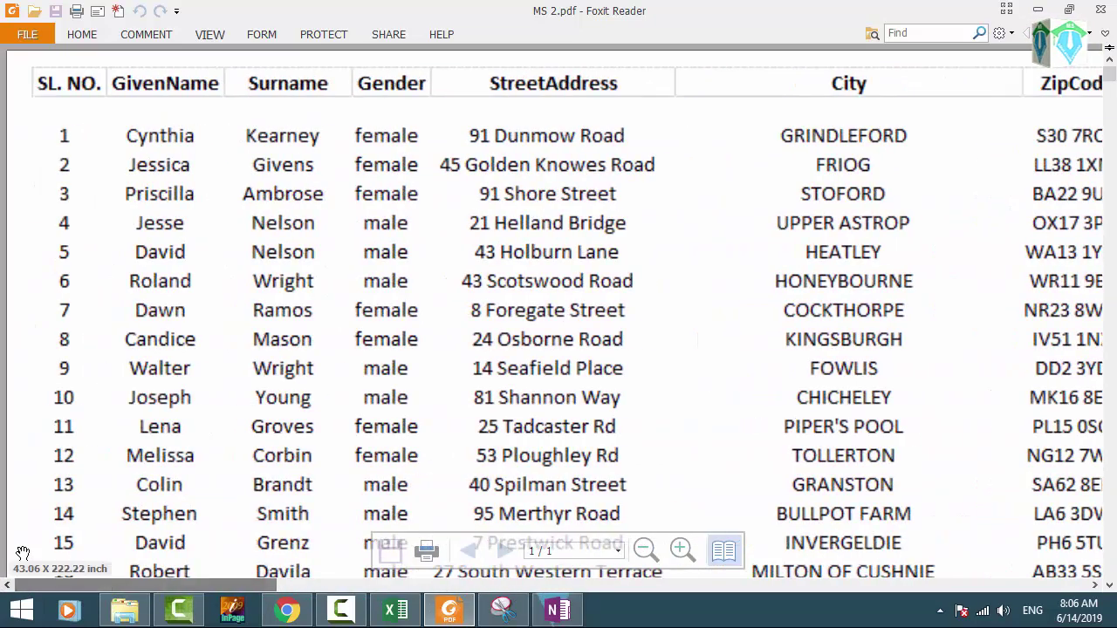
Step: Draw a red horizontal line with the Line tool beneath record 15 in the PDF, from SL. NO. to ZipCode
{"action": "left_click", "coordinate": [164, 35]}
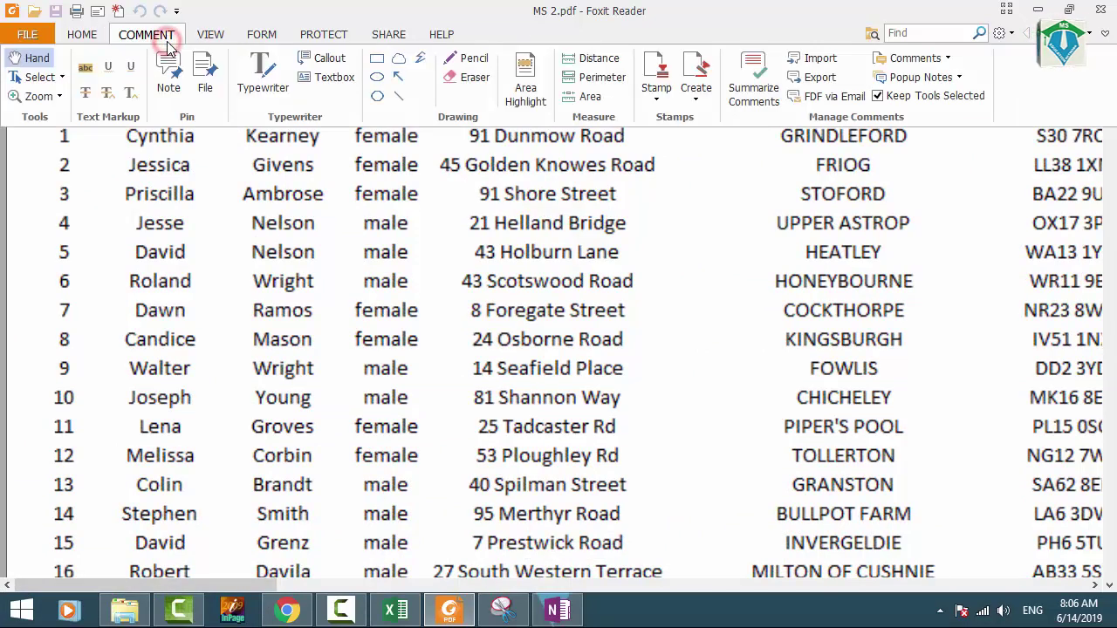
{"action": "left_click", "coordinate": [397, 100]}
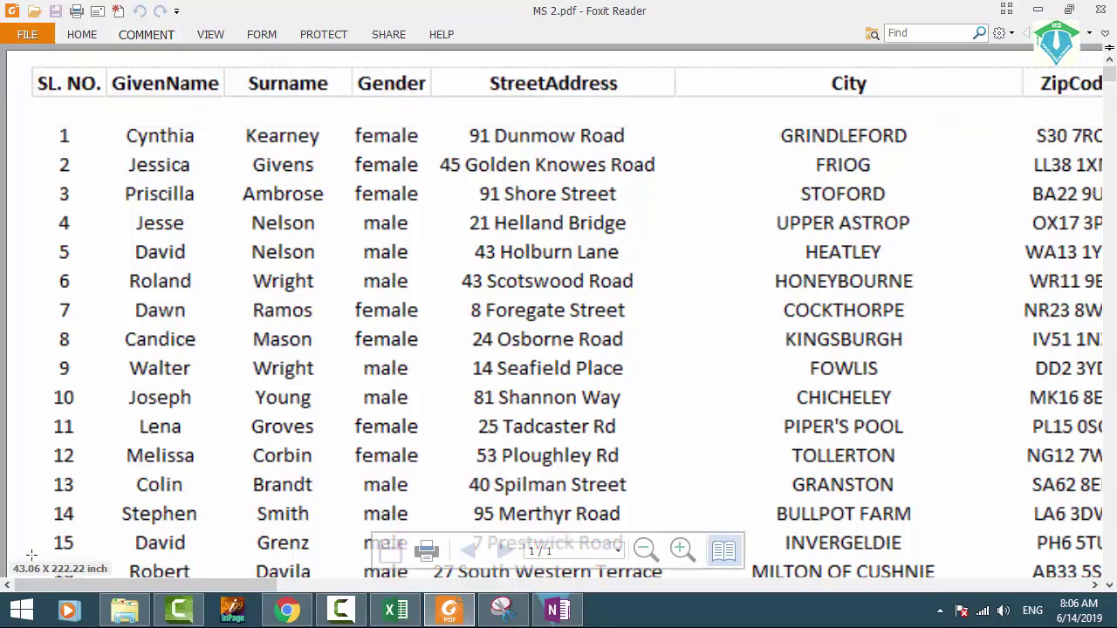
{"action": "left_click_drag", "start_coordinate": [31, 555], "coordinate": [330, 555]}
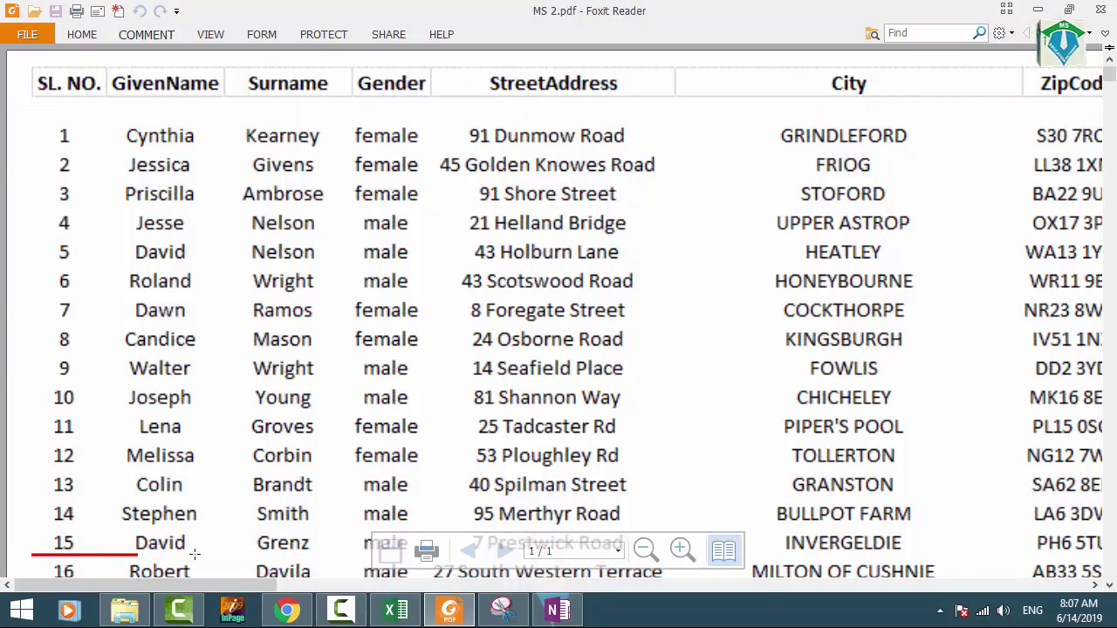
{"action": "left_click_drag", "start_coordinate": [194, 554], "coordinate": [795, 561]}
{"action": "left_click_drag", "start_coordinate": [1004, 569], "coordinate": [1060, 555]}
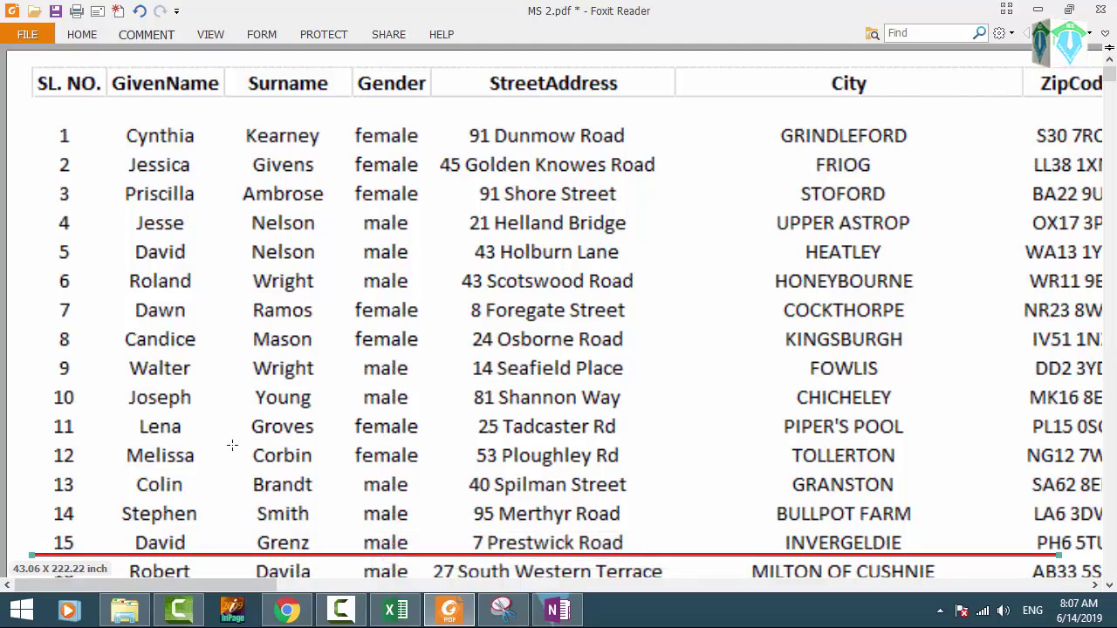
Step: Draw another horizontal red line beneath record 31, from the serial number to the City column
{"action": "scroll", "coordinate": [232, 445], "scroll_direction": "down", "scroll_amount": 10}
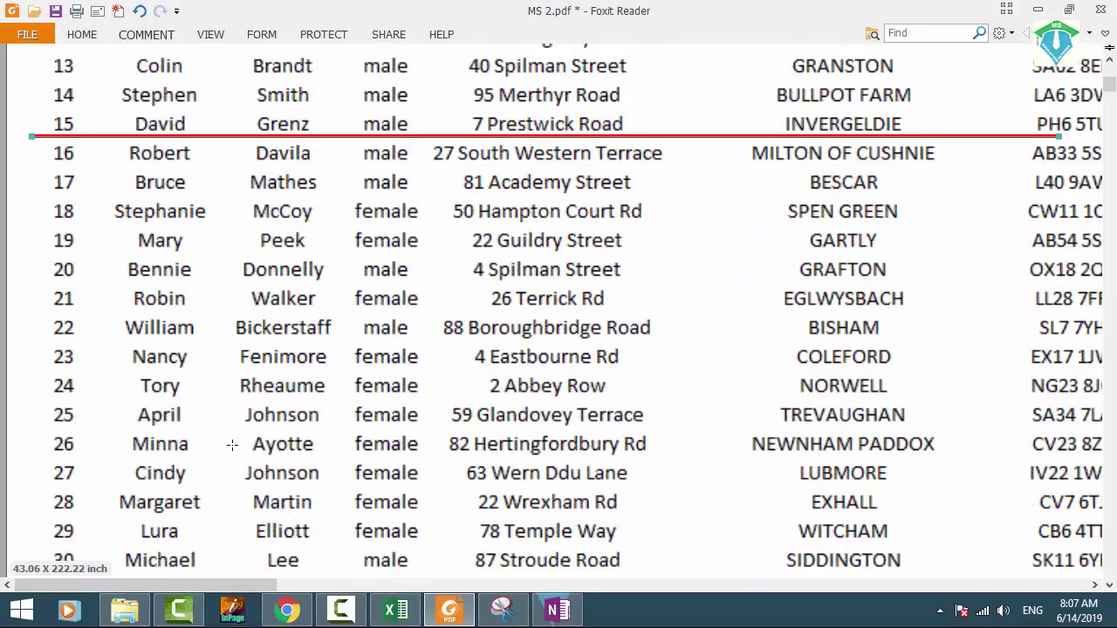
{"action": "scroll", "coordinate": [232, 445], "scroll_direction": "down", "scroll_amount": 1}
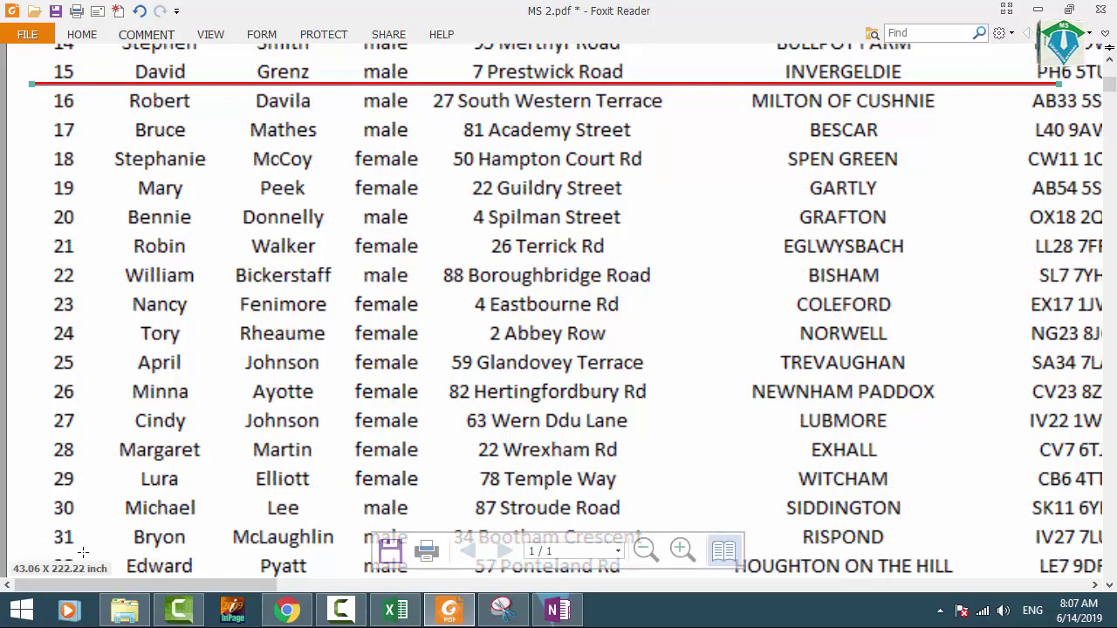
{"action": "left_click_drag", "start_coordinate": [19, 550], "coordinate": [941, 510]}
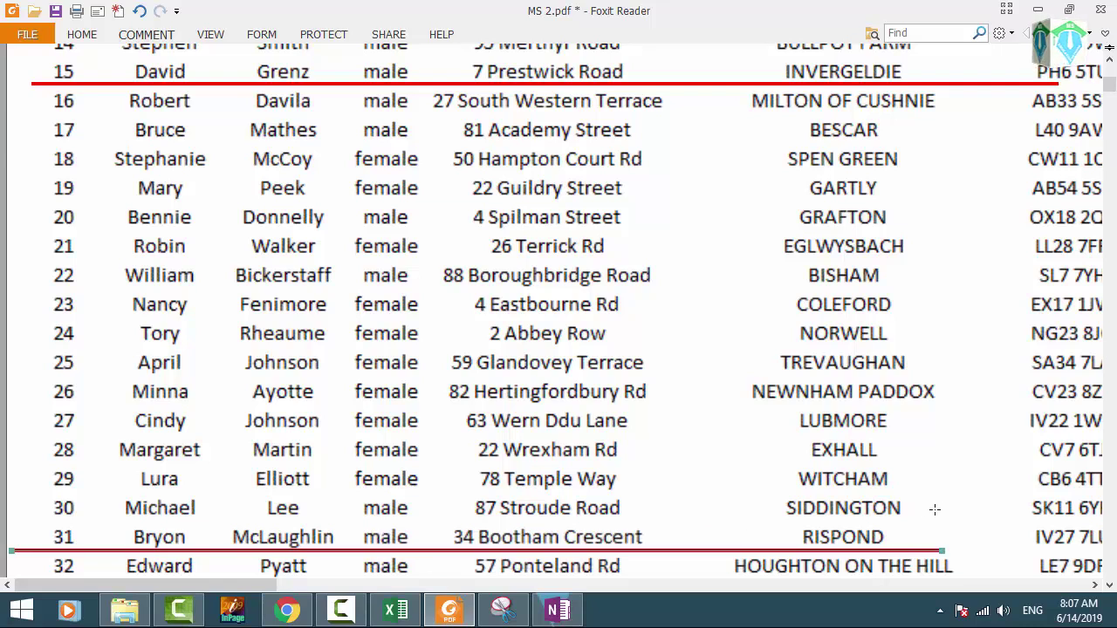
Step: Extend the red line beneath record 15 from the ZipCode column through the email, phone, birthday and card columns to the national ID column
{"action": "scroll", "coordinate": [616, 467], "scroll_direction": "up", "scroll_amount": 3}
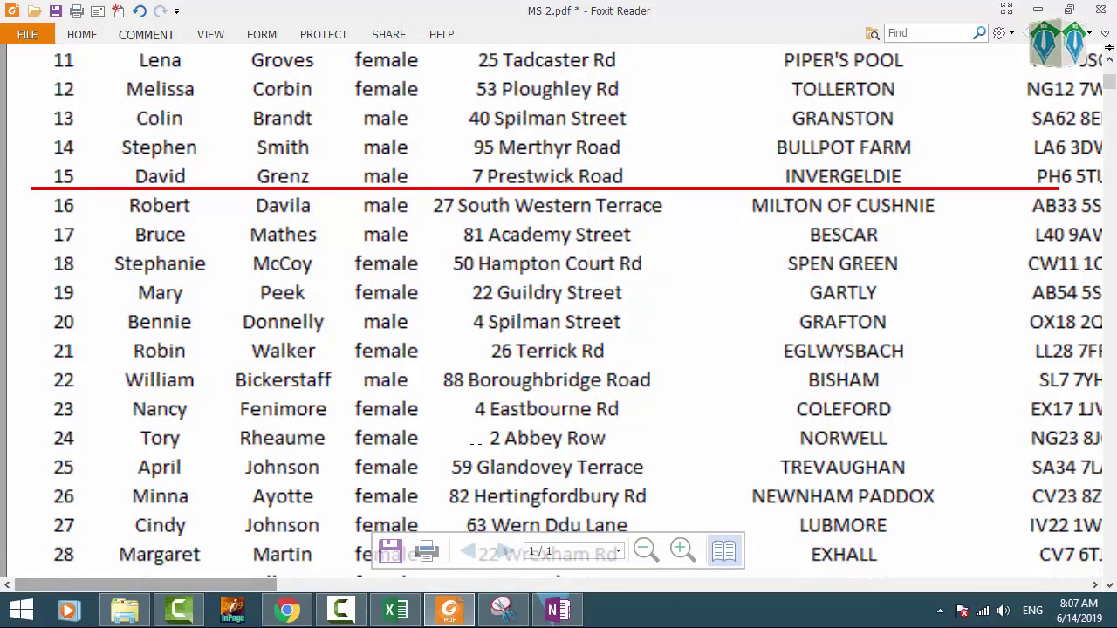
{"action": "scroll", "coordinate": [436, 426], "scroll_direction": "up", "scroll_amount": 9}
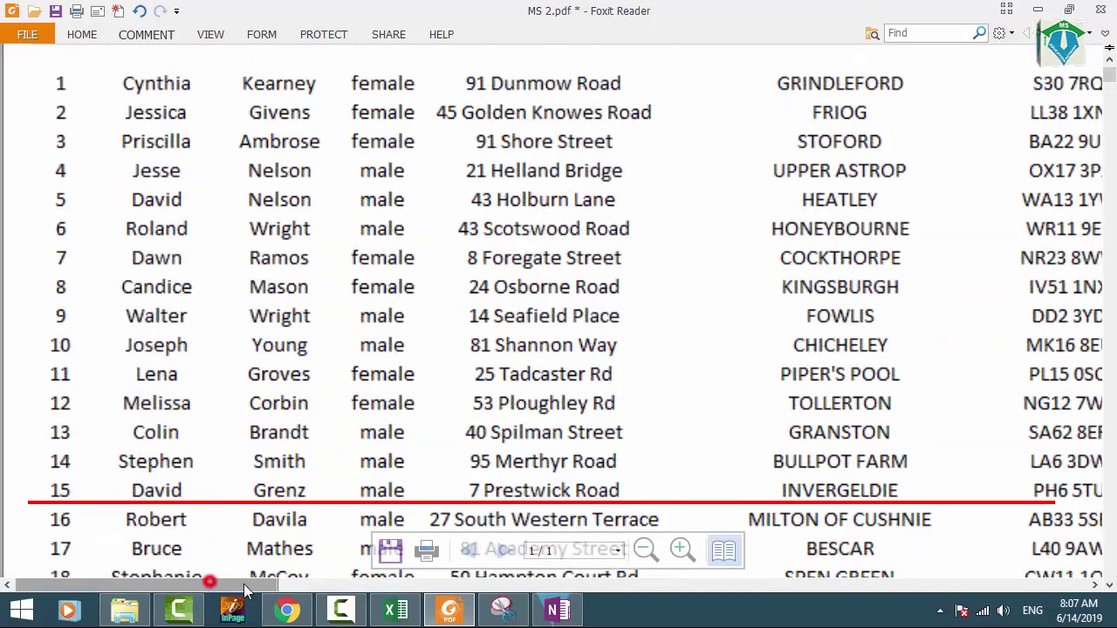
{"action": "scroll", "coordinate": [365, 580], "scroll_direction": "right", "scroll_amount": 15}
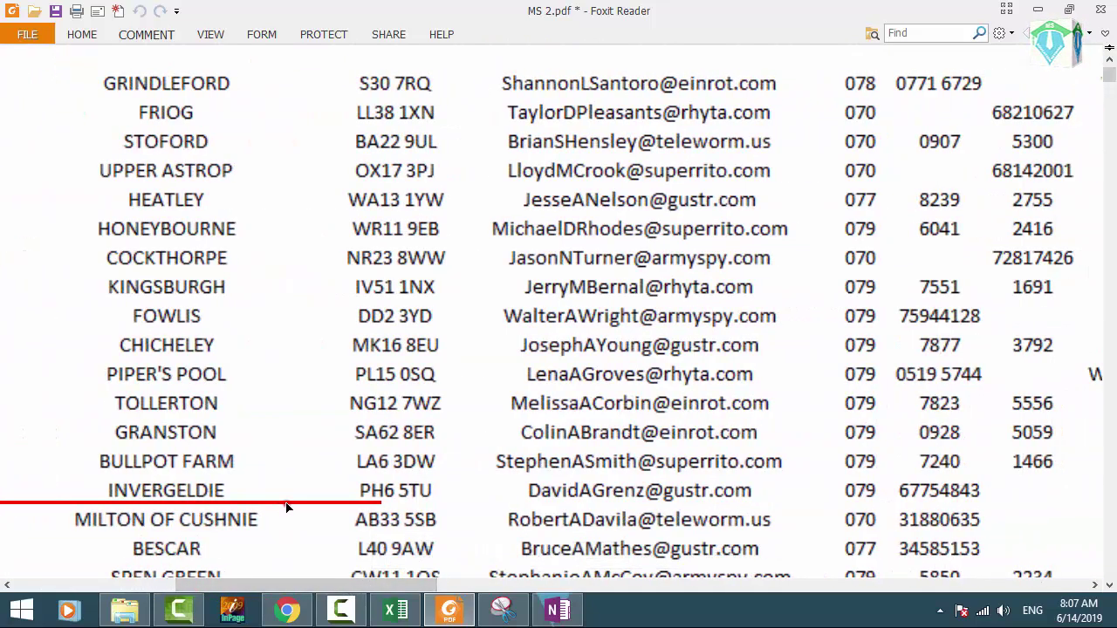
{"action": "left_click", "coordinate": [287, 503]}
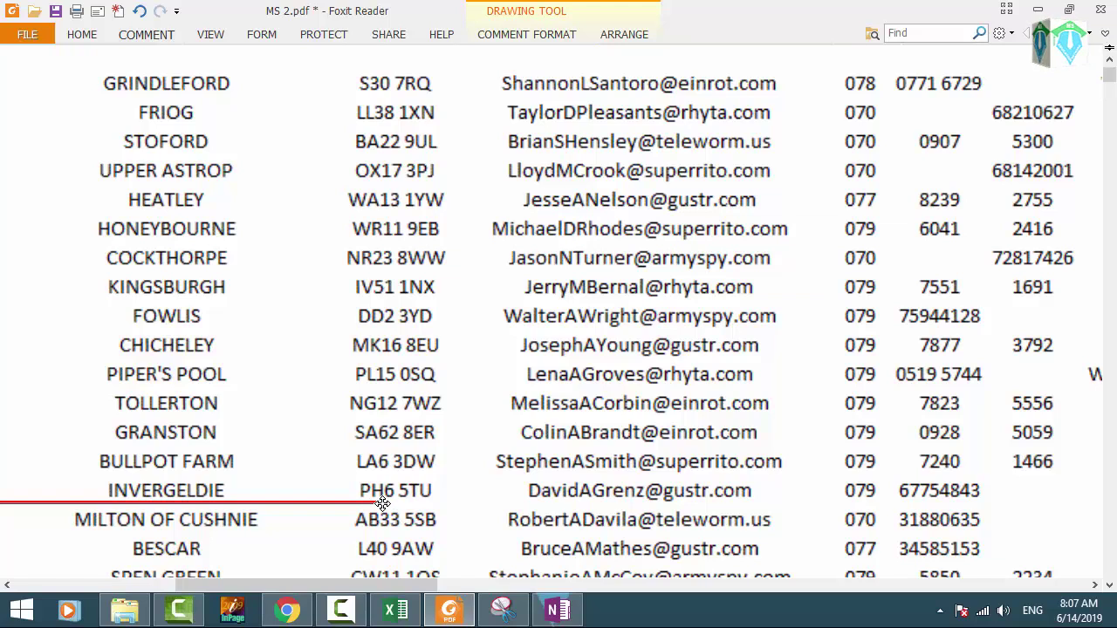
{"action": "left_click_drag", "start_coordinate": [385, 503], "coordinate": [1102, 502]}
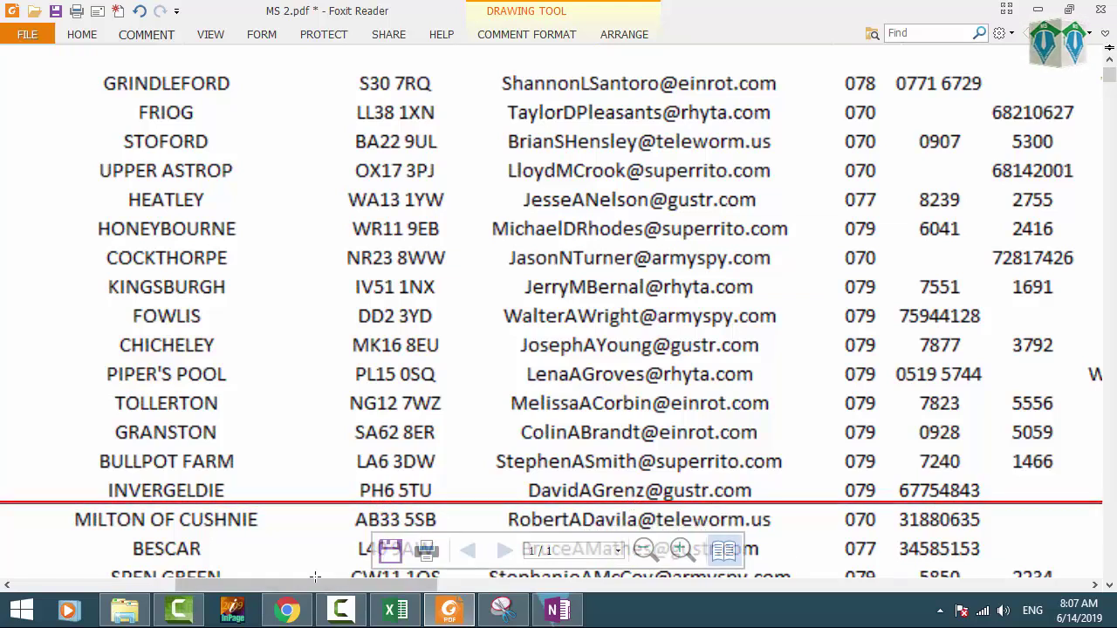
{"action": "left_click_drag", "start_coordinate": [315, 581], "coordinate": [538, 583]}
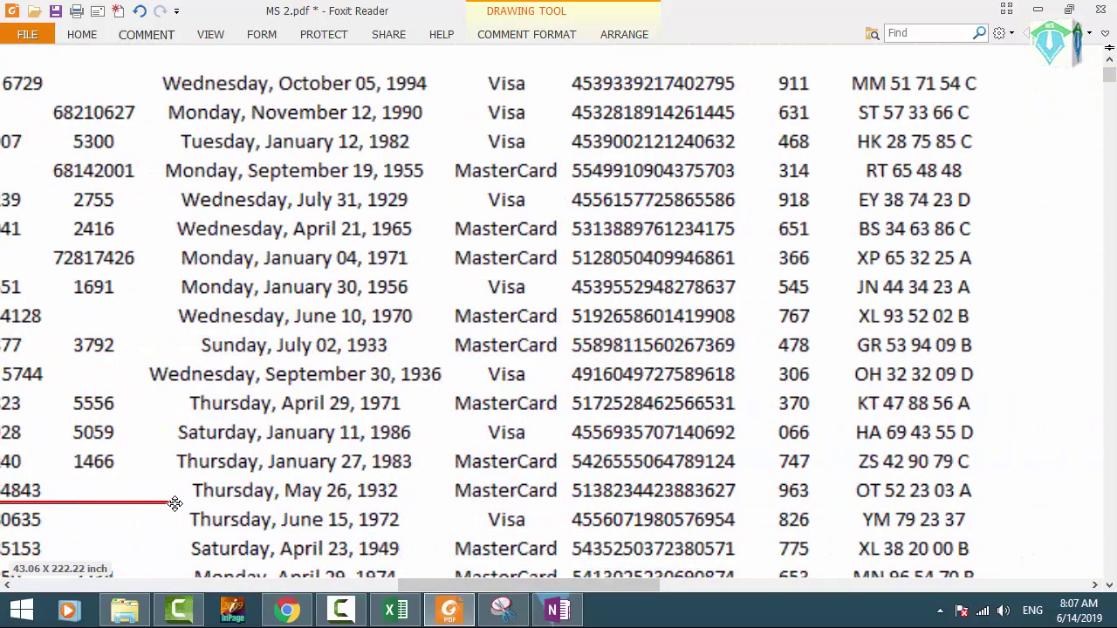
{"action": "left_click_drag", "start_coordinate": [178, 503], "coordinate": [995, 504]}
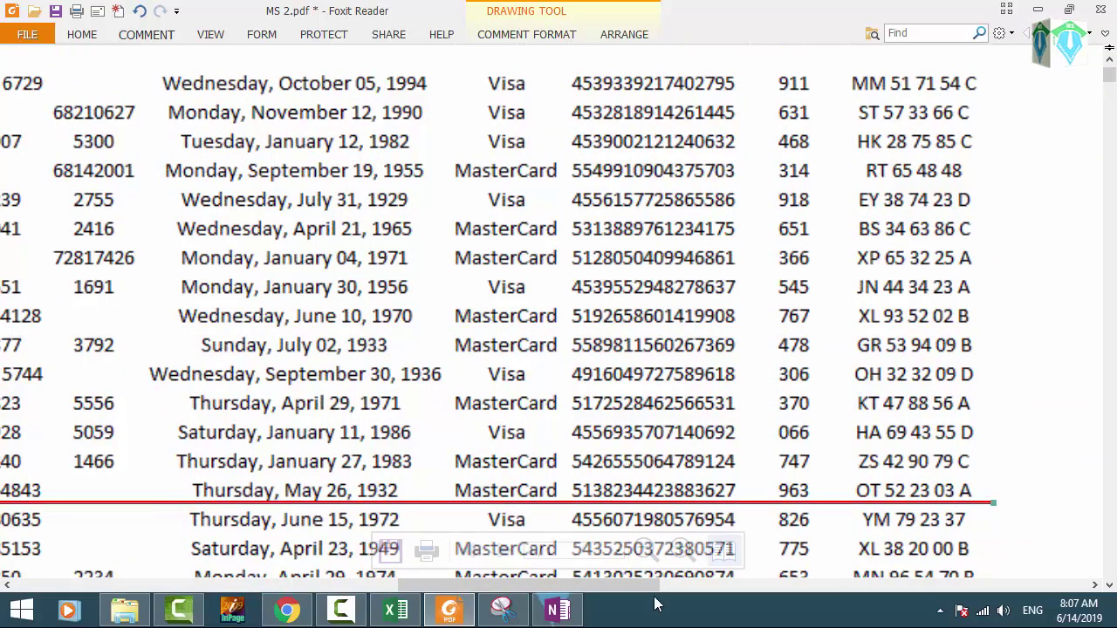
Step: Extend the line beneath record 15 onward through the occupation, company, vehicle, blood type and weight columns, past the final height column
{"action": "left_click_drag", "start_coordinate": [454, 590], "coordinate": [666, 575]}
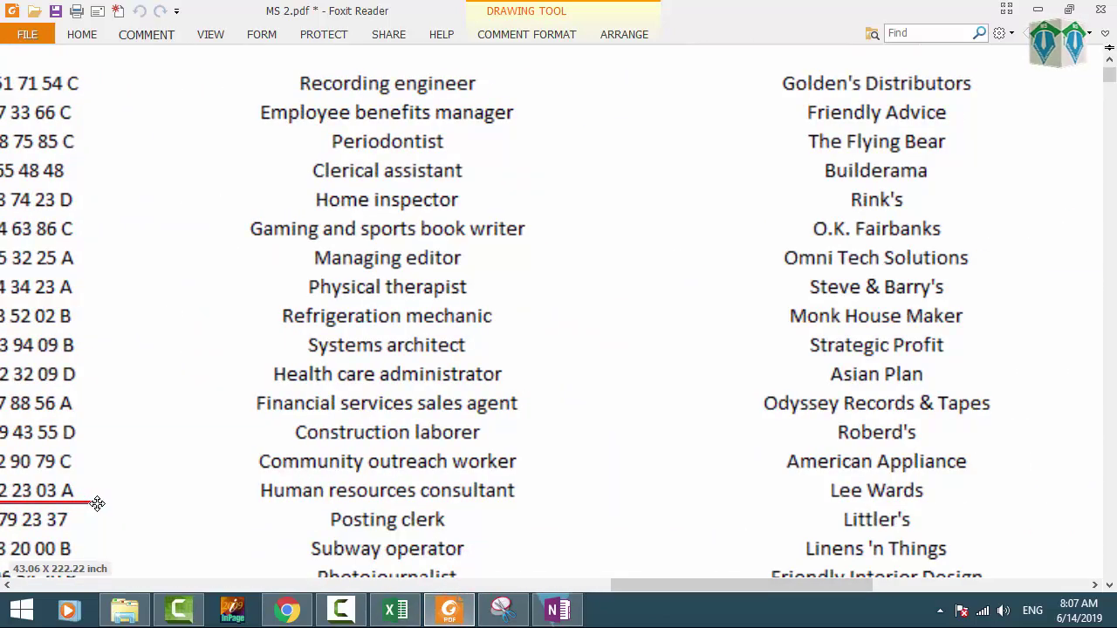
{"action": "left_click_drag", "start_coordinate": [97, 504], "coordinate": [983, 503]}
{"action": "left_click_drag", "start_coordinate": [765, 585], "coordinate": [939, 585]}
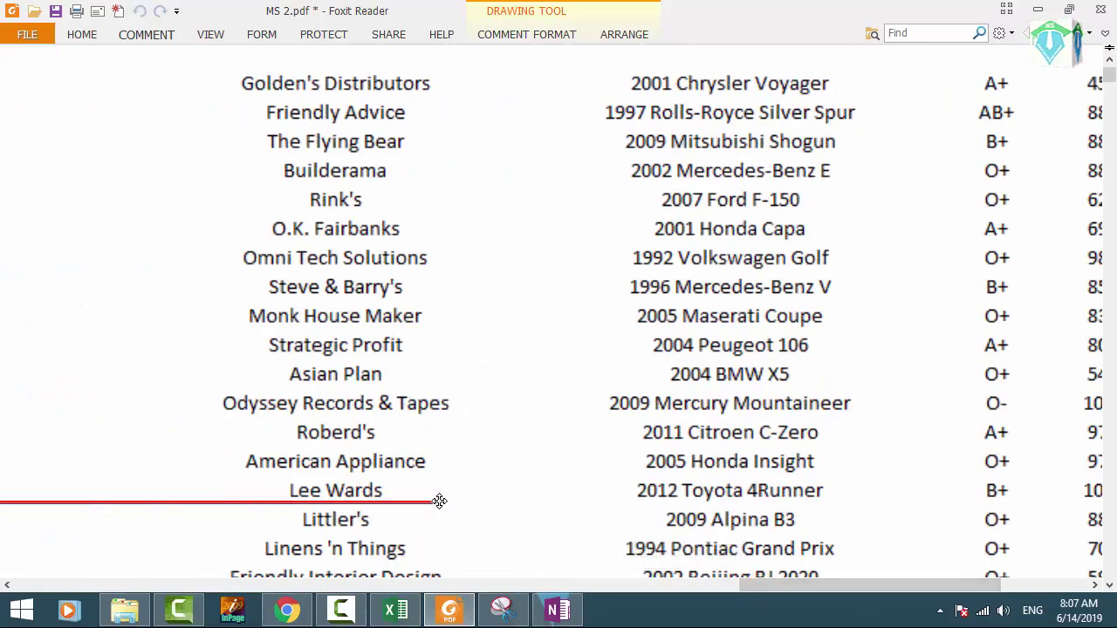
{"action": "left_click_drag", "start_coordinate": [439, 501], "coordinate": [1106, 504]}
{"action": "left_click_drag", "start_coordinate": [755, 586], "coordinate": [873, 585]}
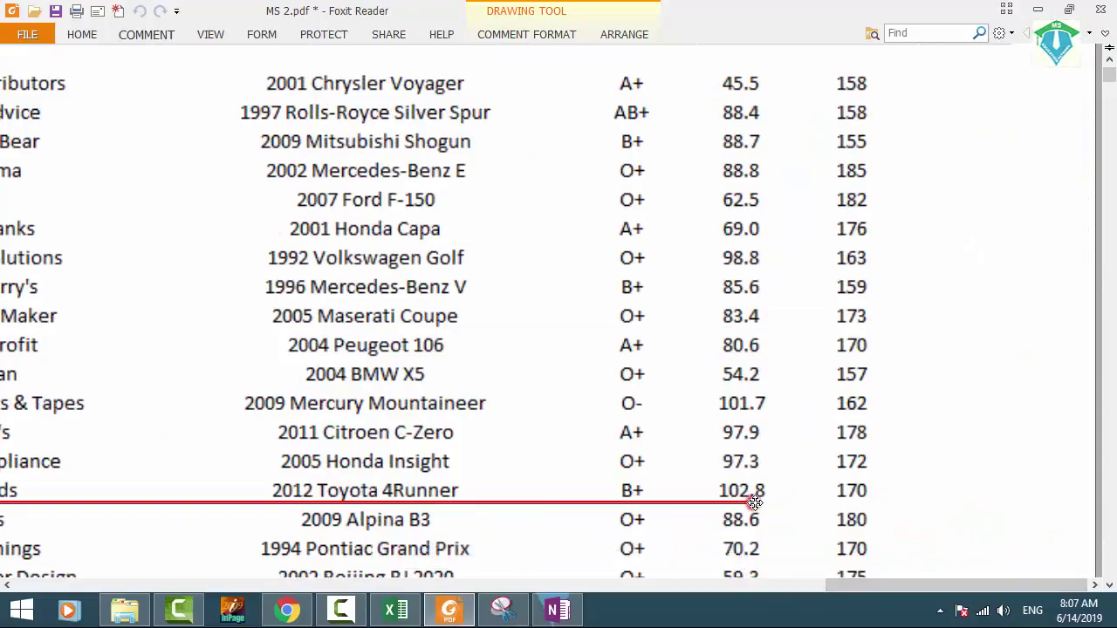
{"action": "left_click_drag", "start_coordinate": [755, 503], "coordinate": [982, 504]}
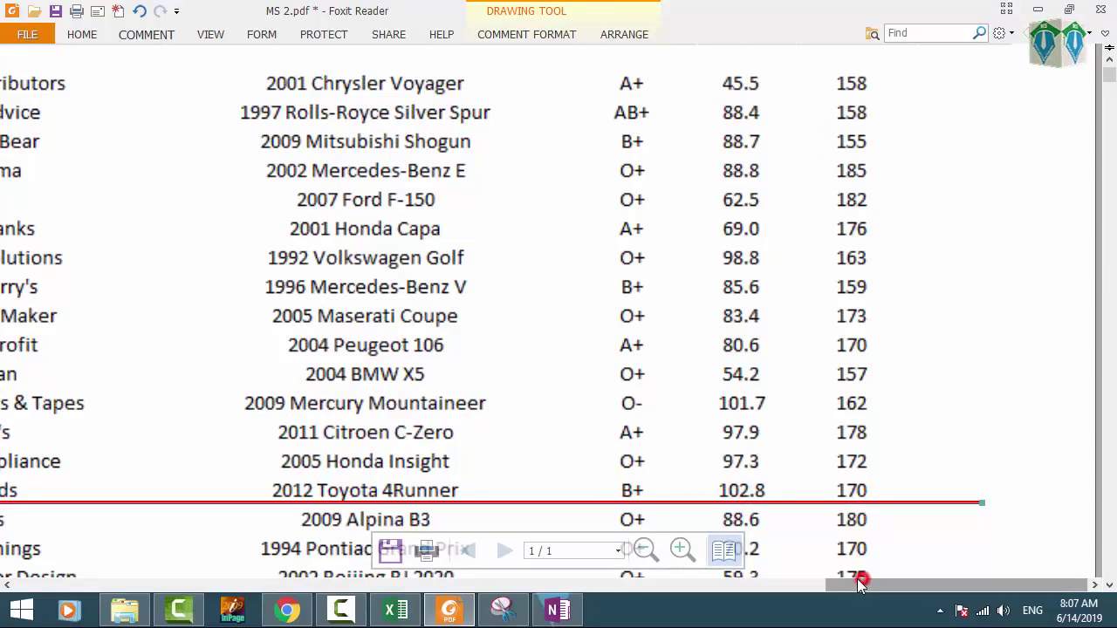
Step: Capture the PDF's SL. NO. column with Snipping Tool, from its header down to the red line beneath record 15
{"action": "left_click_drag", "start_coordinate": [860, 583], "coordinate": [108, 583]}
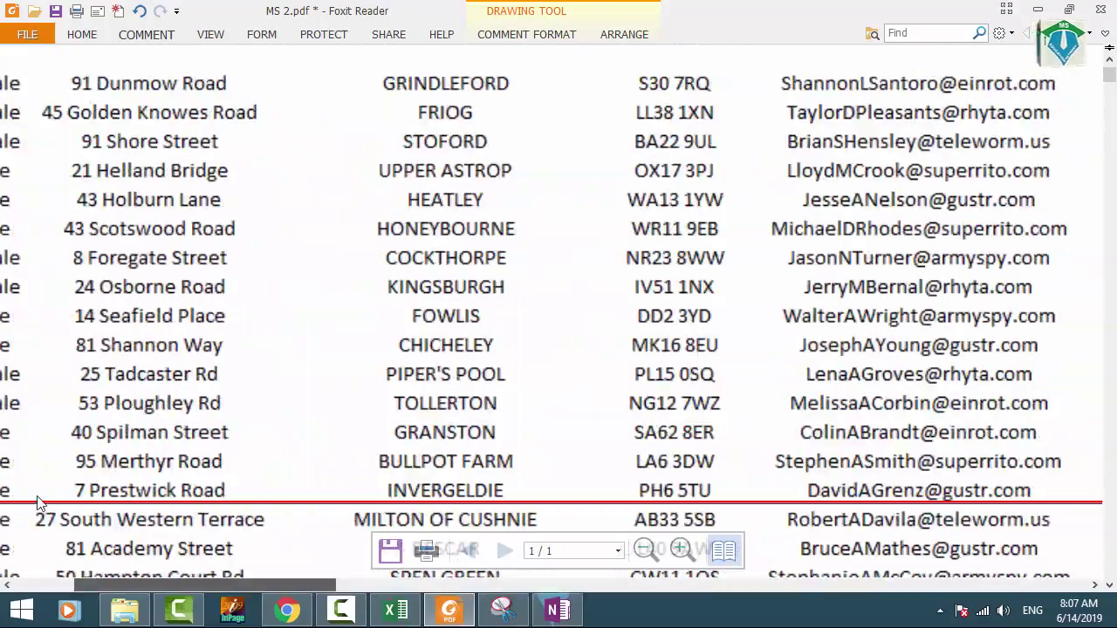
{"action": "scroll", "coordinate": [131, 428], "scroll_direction": "up", "scroll_amount": 2}
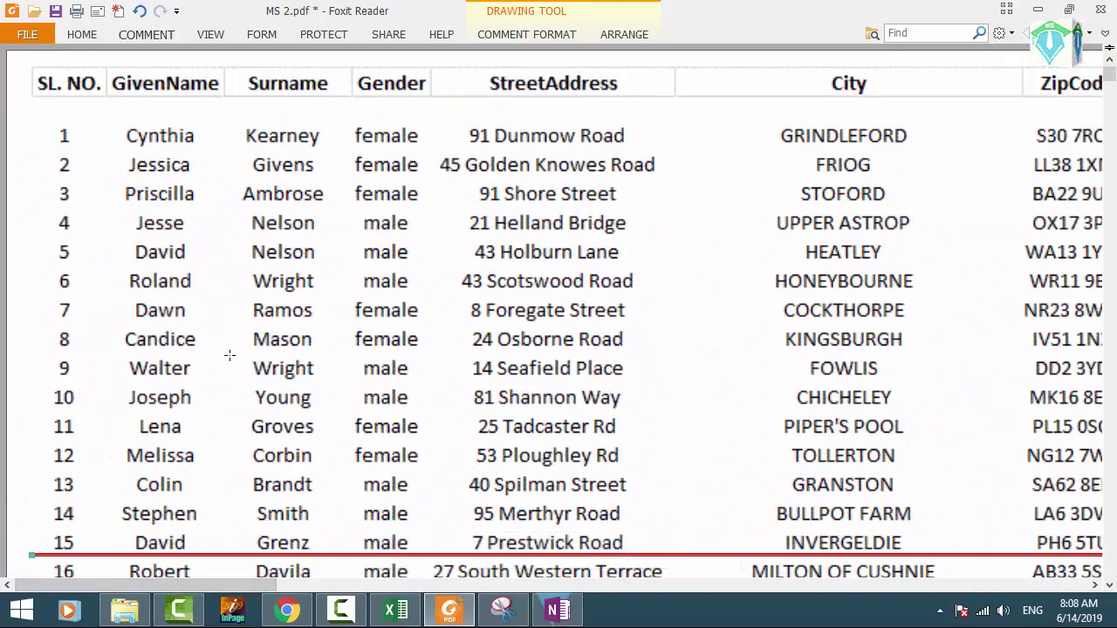
{"action": "left_click", "coordinate": [506, 610]}
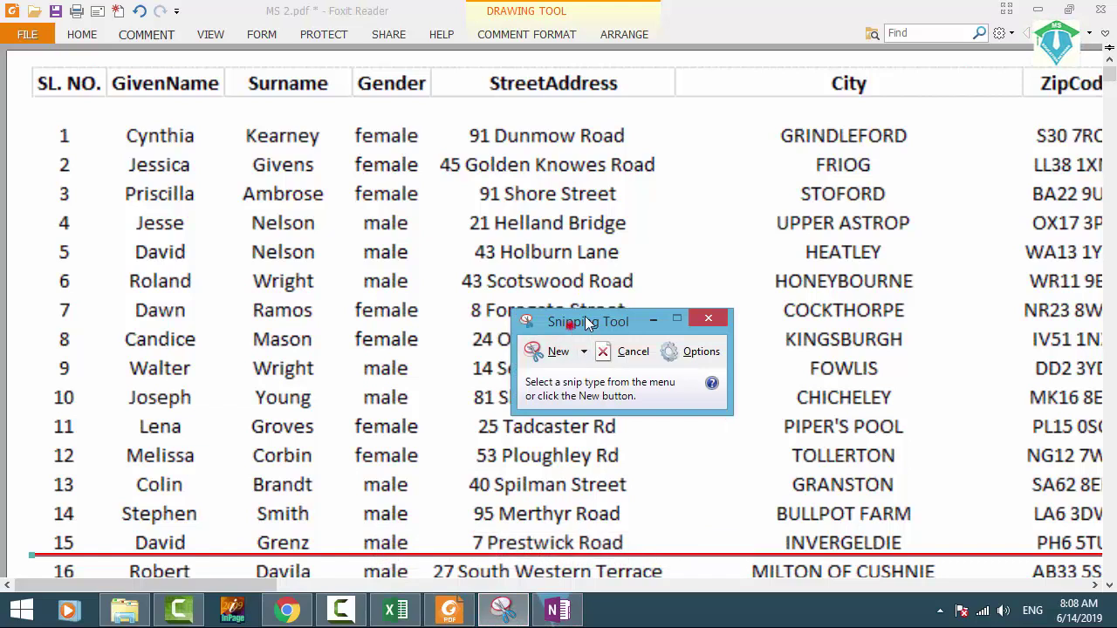
{"action": "left_click_drag", "start_coordinate": [575, 330], "coordinate": [653, 200]}
{"action": "left_click", "coordinate": [635, 231]}
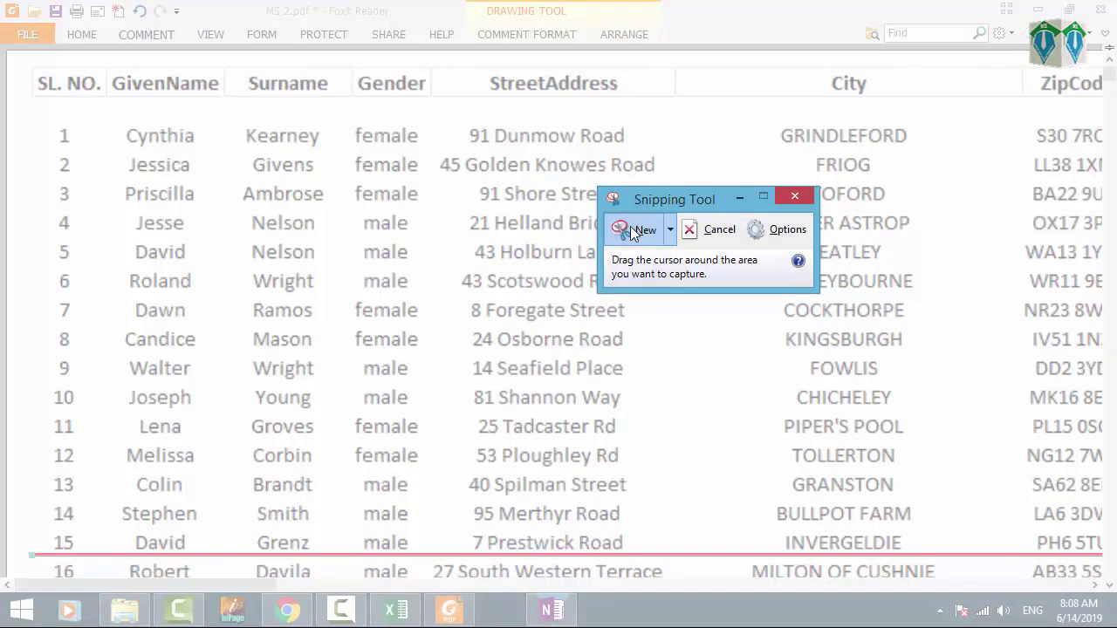
{"action": "left_click_drag", "start_coordinate": [17, 56], "coordinate": [110, 556]}
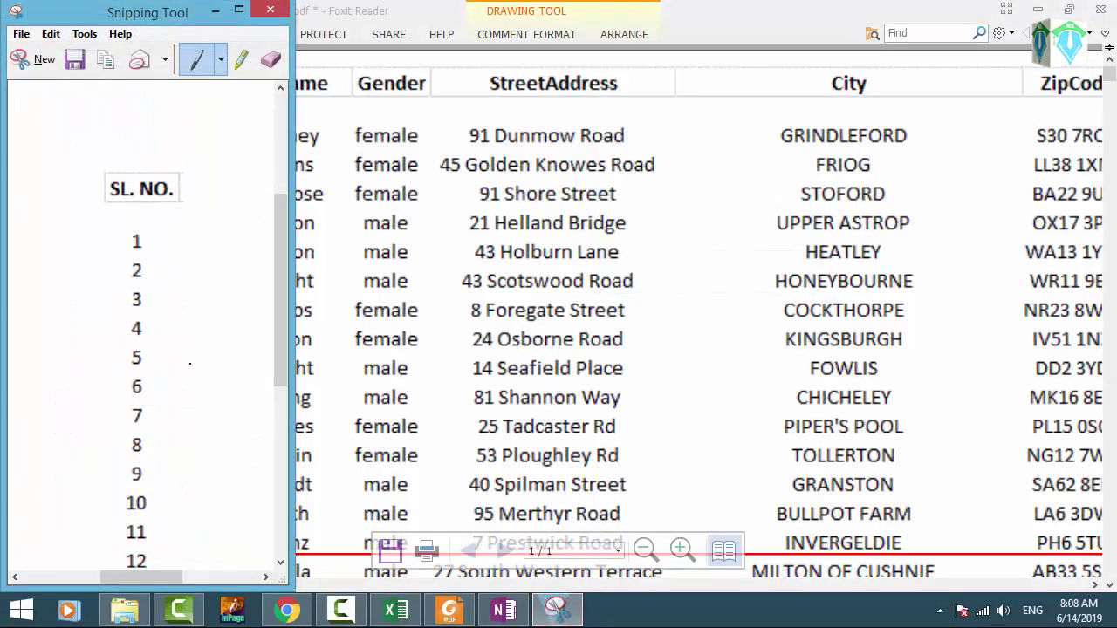
Step: Switch to OneNote and paste the SL. NO. snip into the table's first cell
{"action": "left_click", "coordinate": [504, 611]}
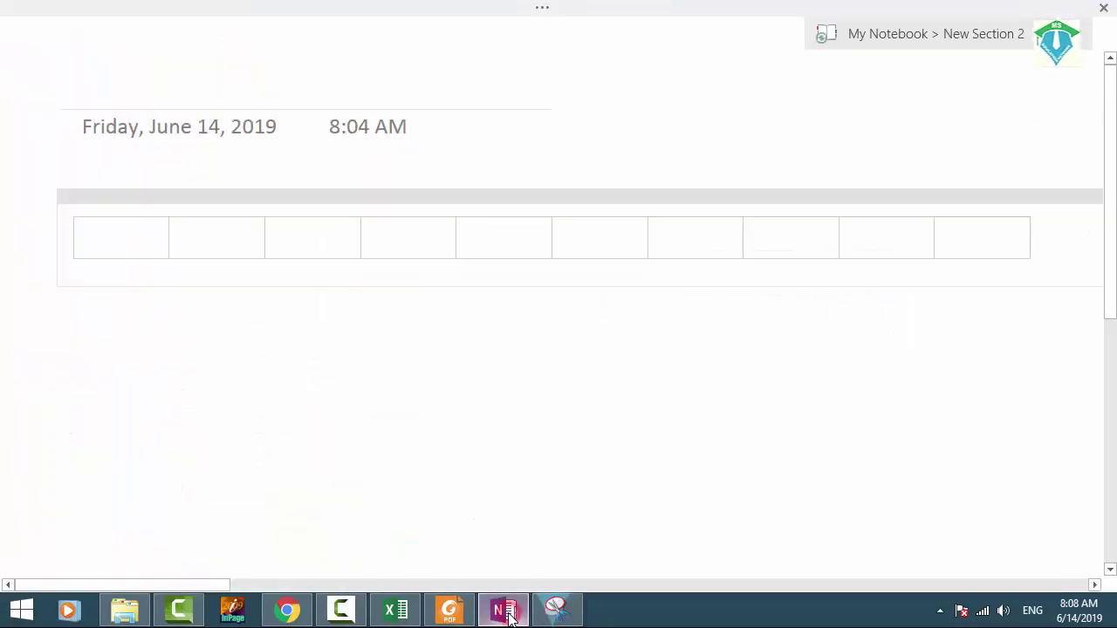
{"action": "left_click", "coordinate": [96, 235]}
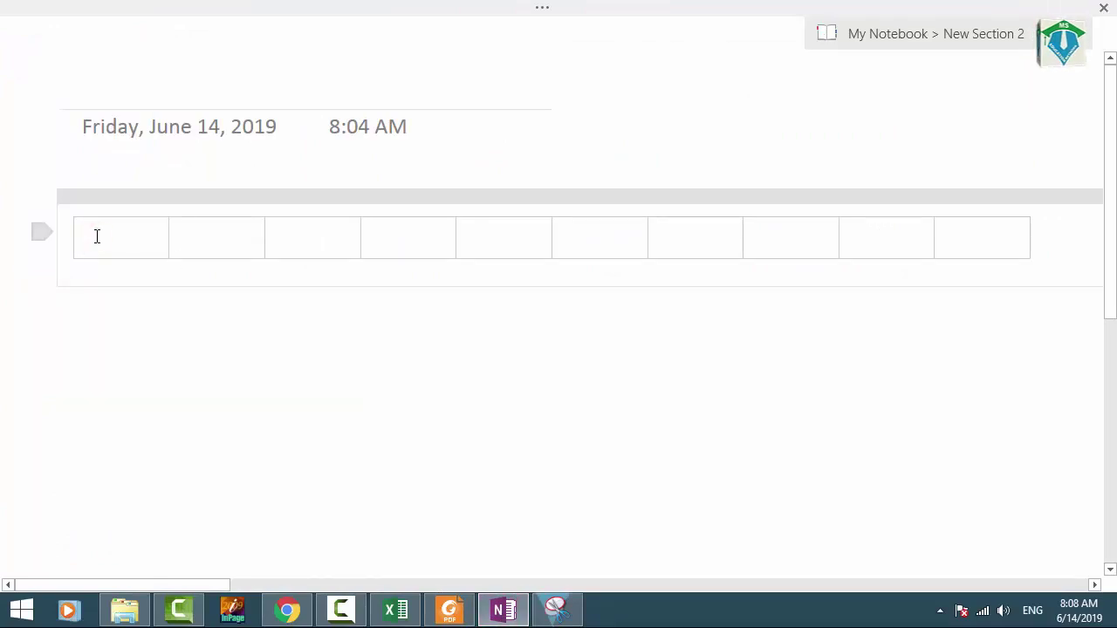
{"action": "right_click", "coordinate": [96, 236]}
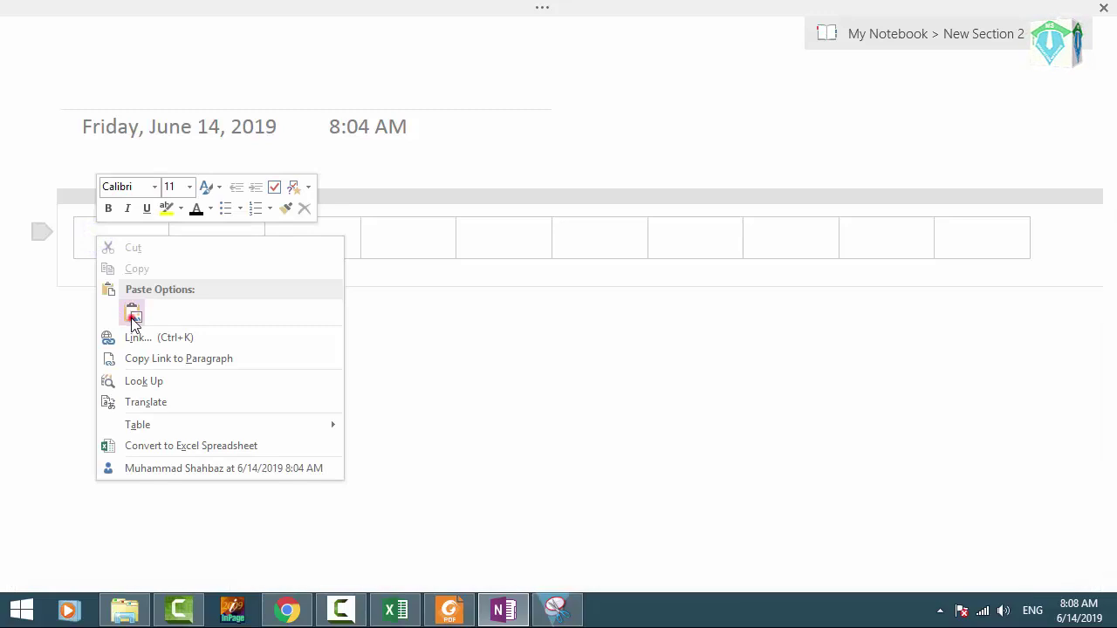
{"action": "left_click", "coordinate": [131, 318]}
Step: Shrink the pasted SL. NO. picture proportionally to roughly half its size inside the first table cell
{"action": "scroll", "coordinate": [202, 378], "scroll_direction": "up", "scroll_amount": 7}
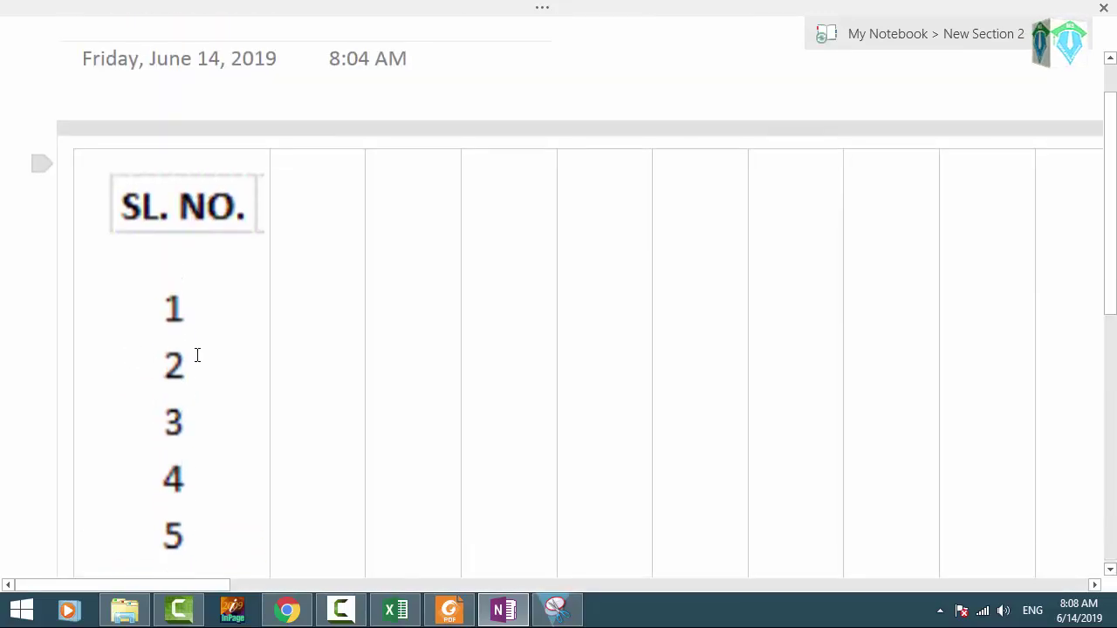
{"action": "scroll", "coordinate": [197, 349], "scroll_direction": "down", "scroll_amount": 5}
{"action": "scroll", "coordinate": [197, 342], "scroll_direction": "down", "scroll_amount": 5}
{"action": "left_click", "coordinate": [44, 362]}
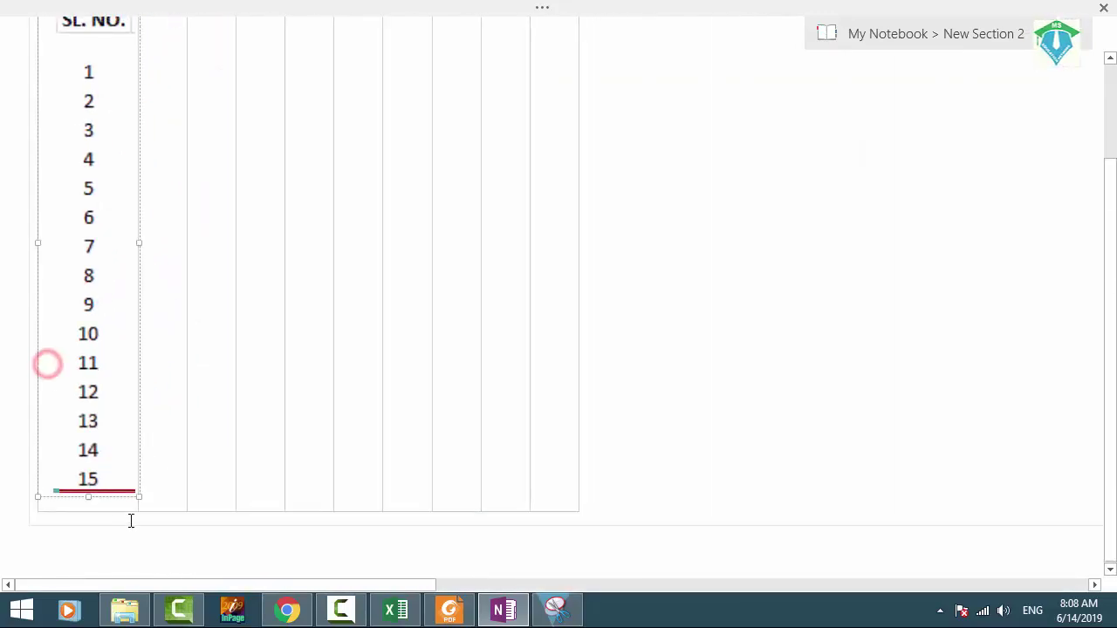
{"action": "left_click_drag", "start_coordinate": [134, 490], "coordinate": [68, 241]}
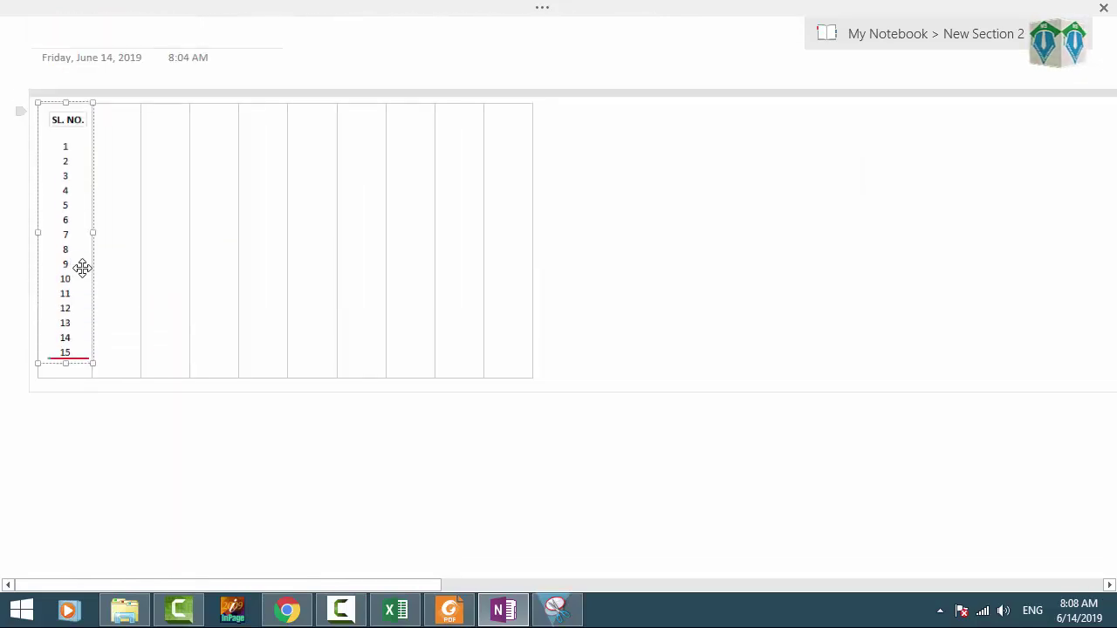
{"action": "scroll", "coordinate": [44, 207], "scroll_direction": "up", "scroll_amount": 2}
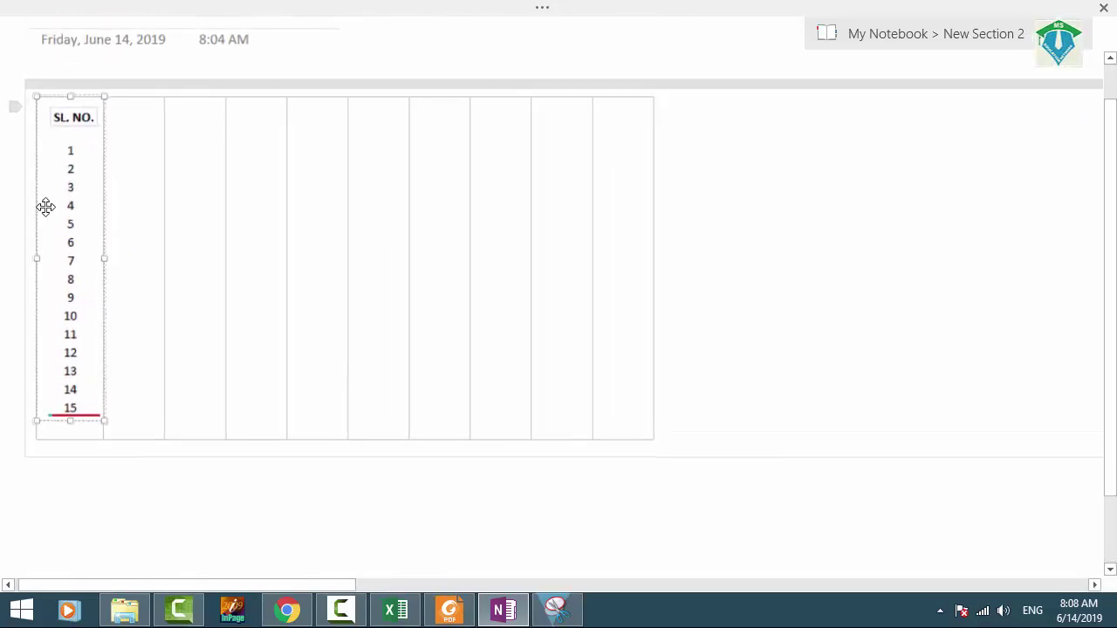
Step: Copy the text from the SL. NO. picture and paste it into the table's second cell
{"action": "left_click", "coordinate": [61, 167]}
{"action": "left_click", "coordinate": [127, 158]}
{"action": "left_click", "coordinate": [74, 165]}
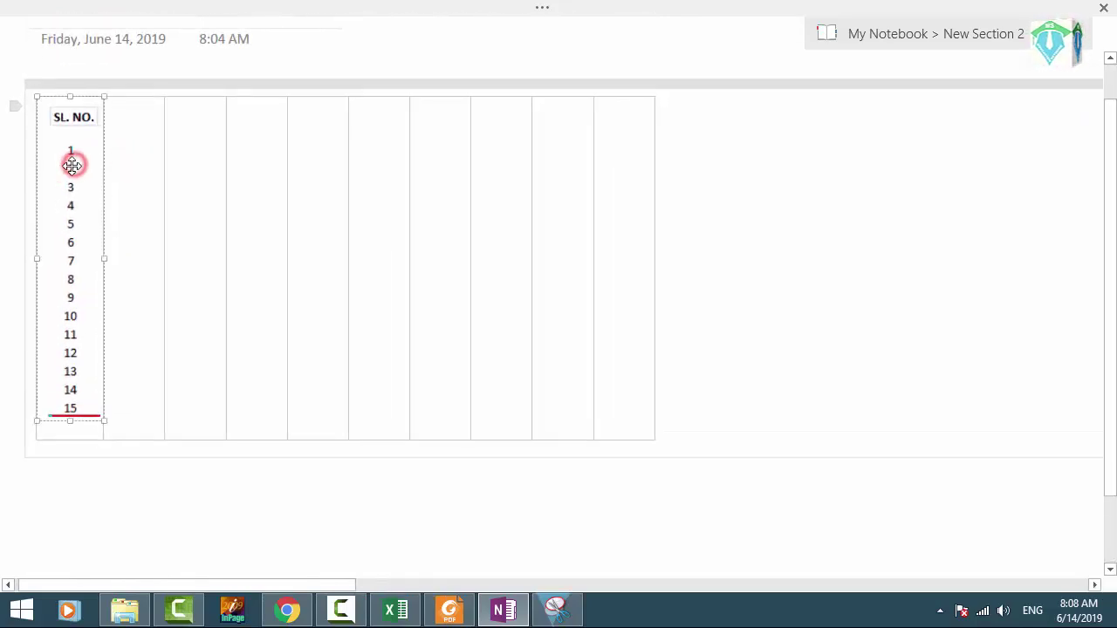
{"action": "right_click", "coordinate": [62, 157]}
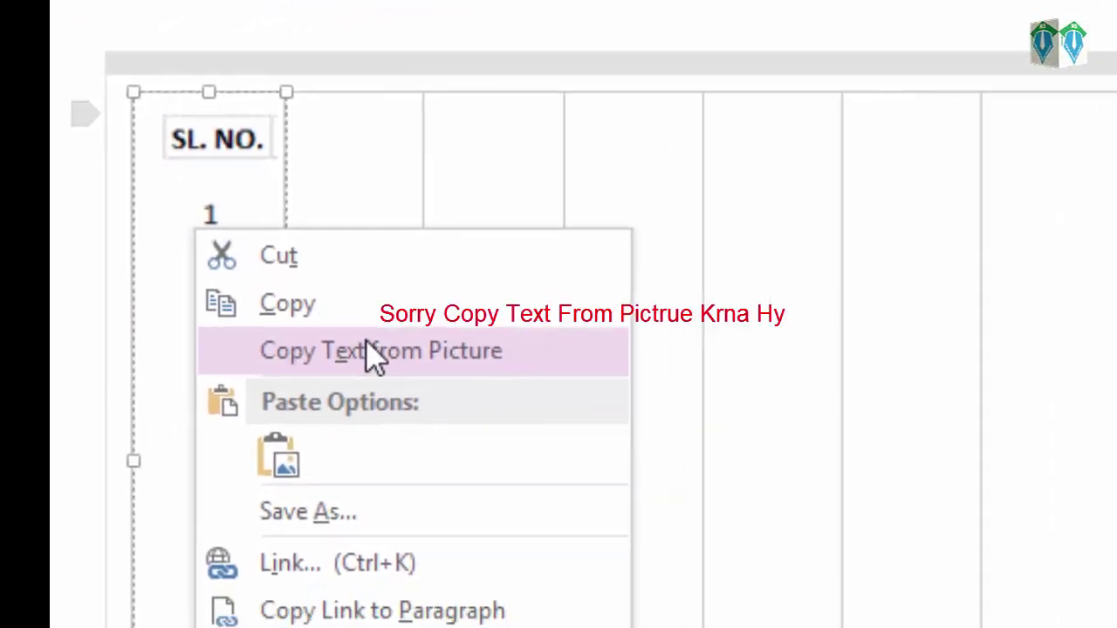
{"action": "left_click", "coordinate": [367, 346]}
{"action": "left_click", "coordinate": [352, 176]}
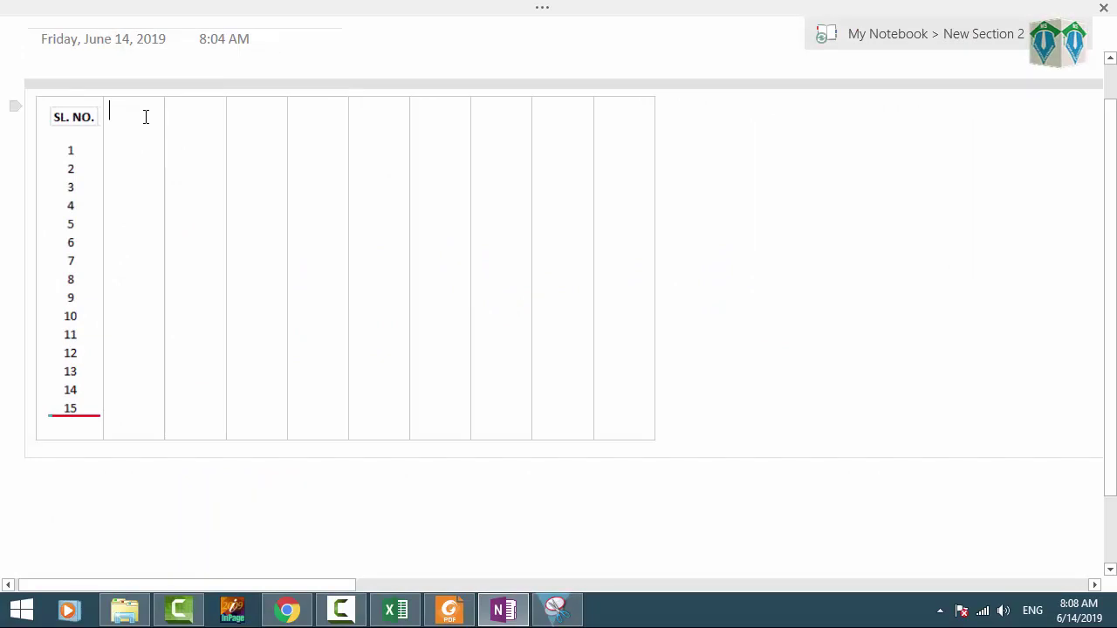
{"action": "key", "text": "ctrl+v"}
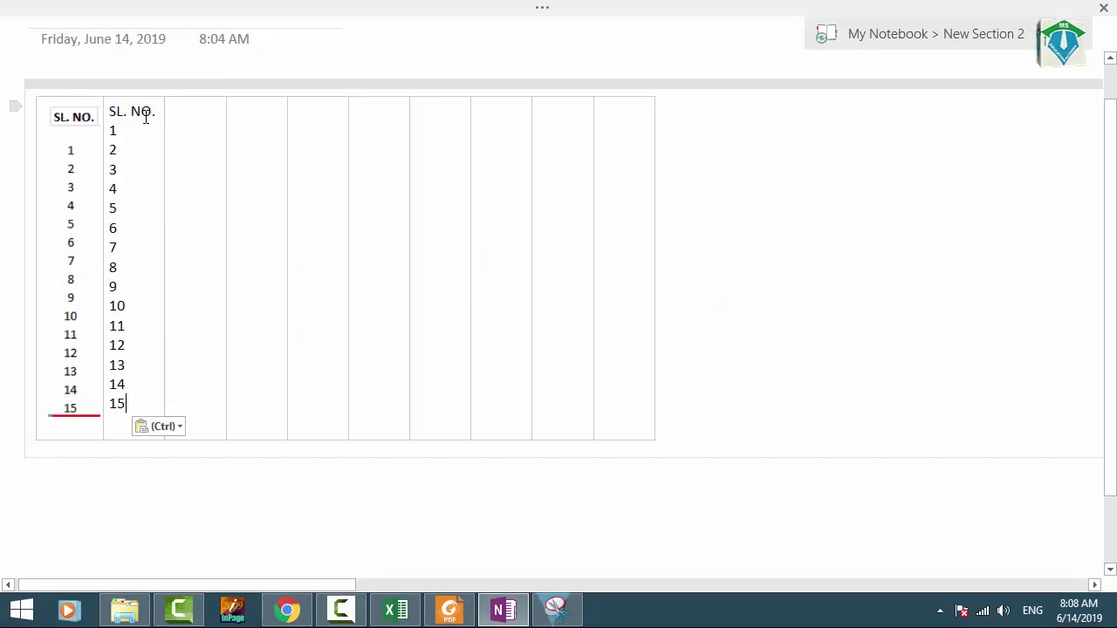
Step: Reduce the SL. NO. picture's height slightly in the first cell, and place the cursor back in the extracted numbers
{"action": "left_click", "coordinate": [63, 365]}
{"action": "left_click_drag", "start_coordinate": [70, 417], "coordinate": [68, 411]}
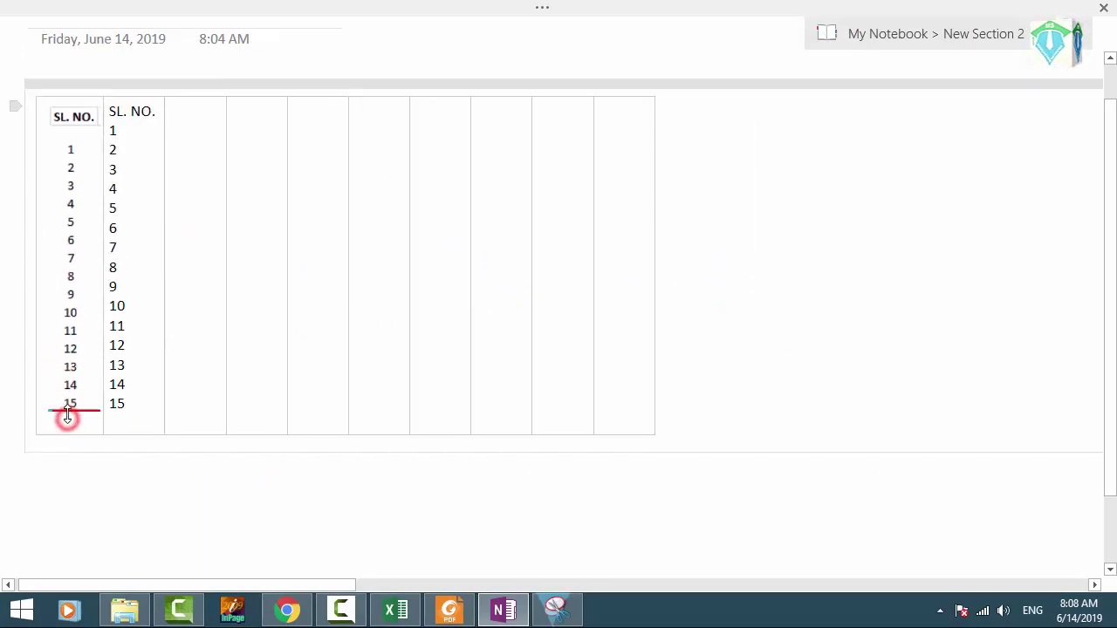
{"action": "left_click", "coordinate": [138, 360]}
Step: Compare the extracted SL. NO. header and numbers 1 to 15 with the picture in the first cell
{"action": "scroll", "coordinate": [138, 359], "scroll_direction": "up", "scroll_amount": 4}
{"action": "scroll", "coordinate": [24, 361], "scroll_direction": "up", "scroll_amount": 3}
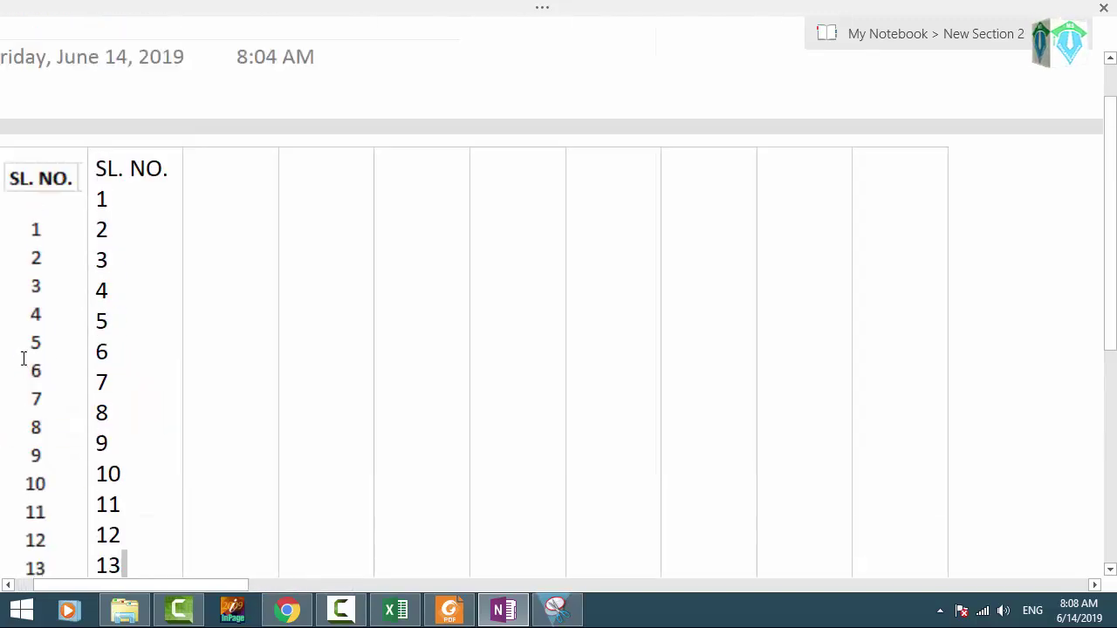
{"action": "left_click", "coordinate": [31, 240]}
{"action": "left_click_drag", "start_coordinate": [180, 587], "coordinate": [165, 584]}
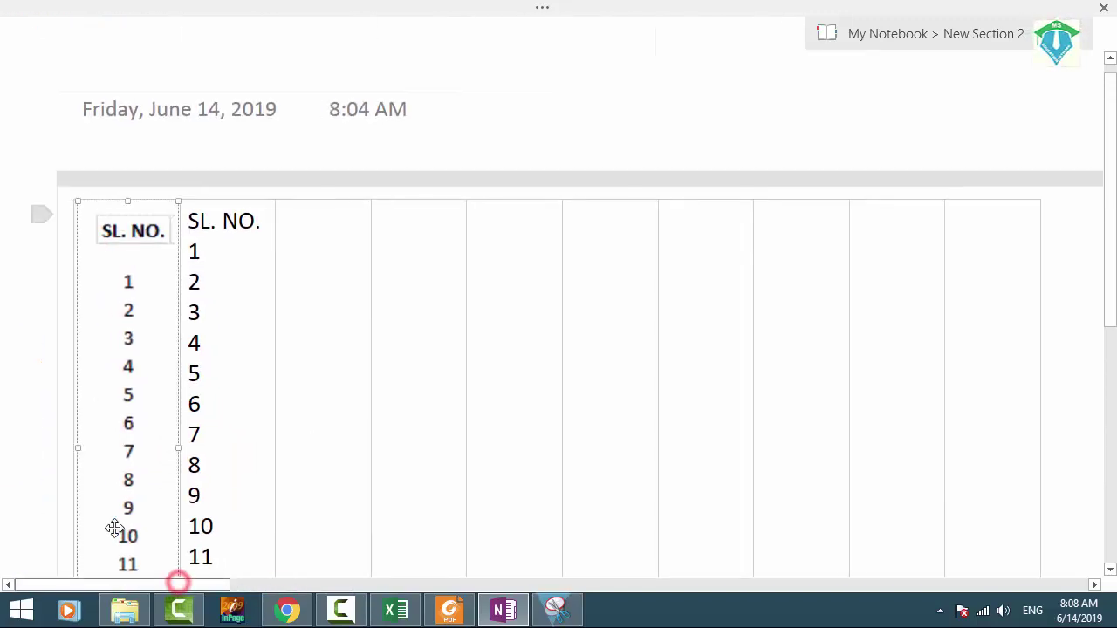
{"action": "left_click", "coordinate": [195, 252]}
{"action": "scroll", "coordinate": [199, 260], "scroll_direction": "down", "scroll_amount": 2}
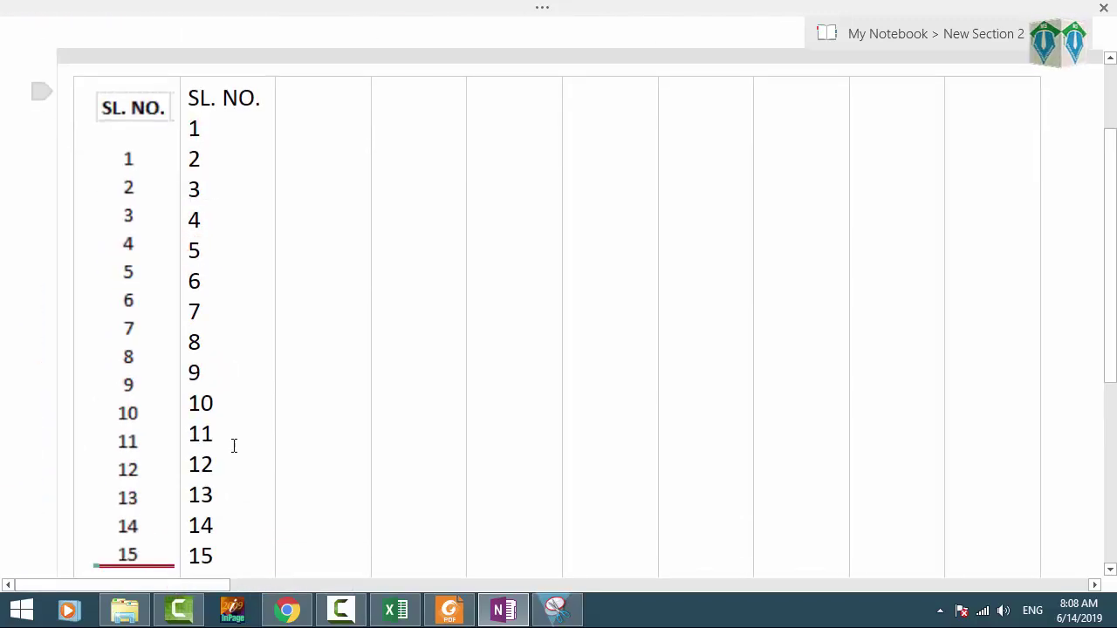
{"action": "scroll", "coordinate": [234, 446], "scroll_direction": "down", "scroll_amount": 2}
{"action": "scroll", "coordinate": [204, 509], "scroll_direction": "up", "scroll_amount": 2}
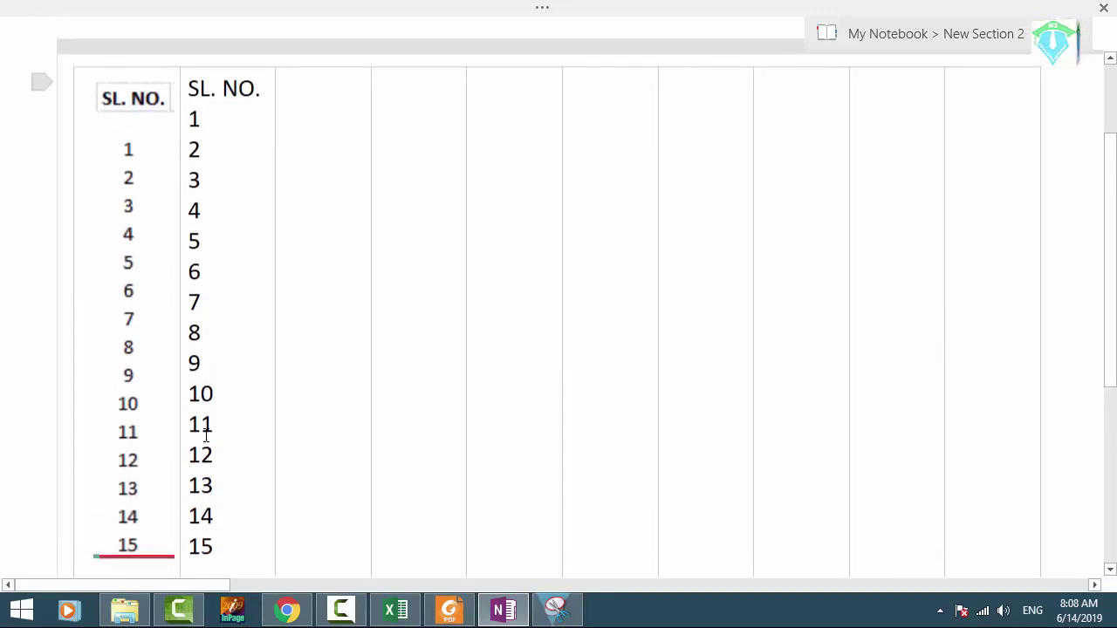
{"action": "left_click", "coordinate": [143, 177]}
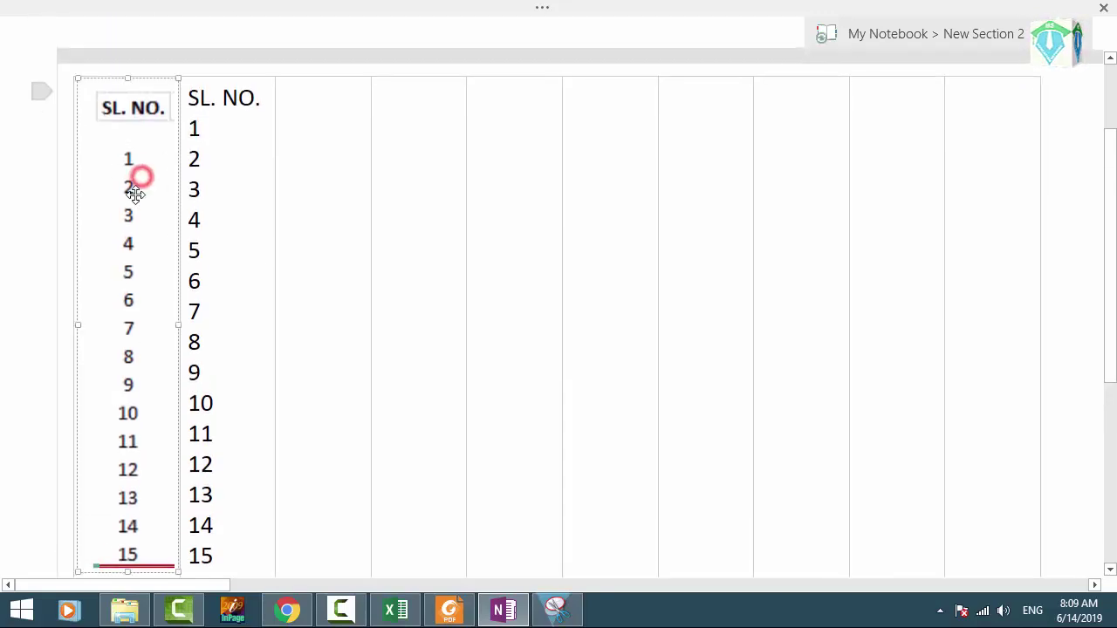
{"action": "scroll", "coordinate": [134, 511], "scroll_direction": "down", "scroll_amount": 2}
{"action": "scroll", "coordinate": [249, 341], "scroll_direction": "up", "scroll_amount": 2}
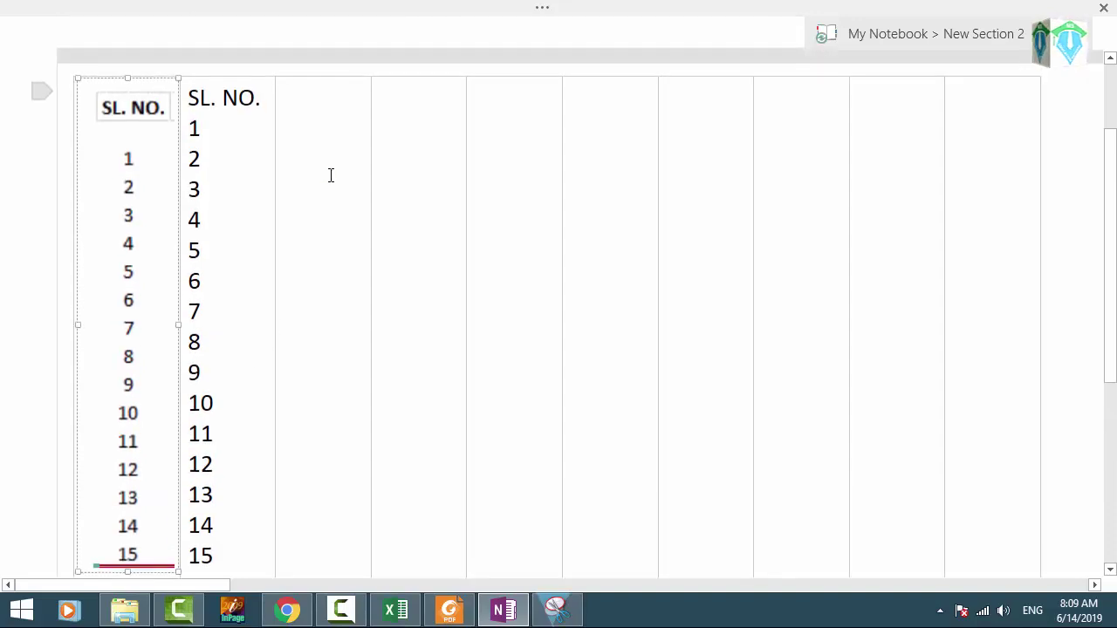
Step: Place the cursor in the table's third cell, and switch from OneNote back to Snipping Tool over the PDF
{"action": "left_click", "coordinate": [326, 175]}
{"action": "left_click", "coordinate": [513, 613]}
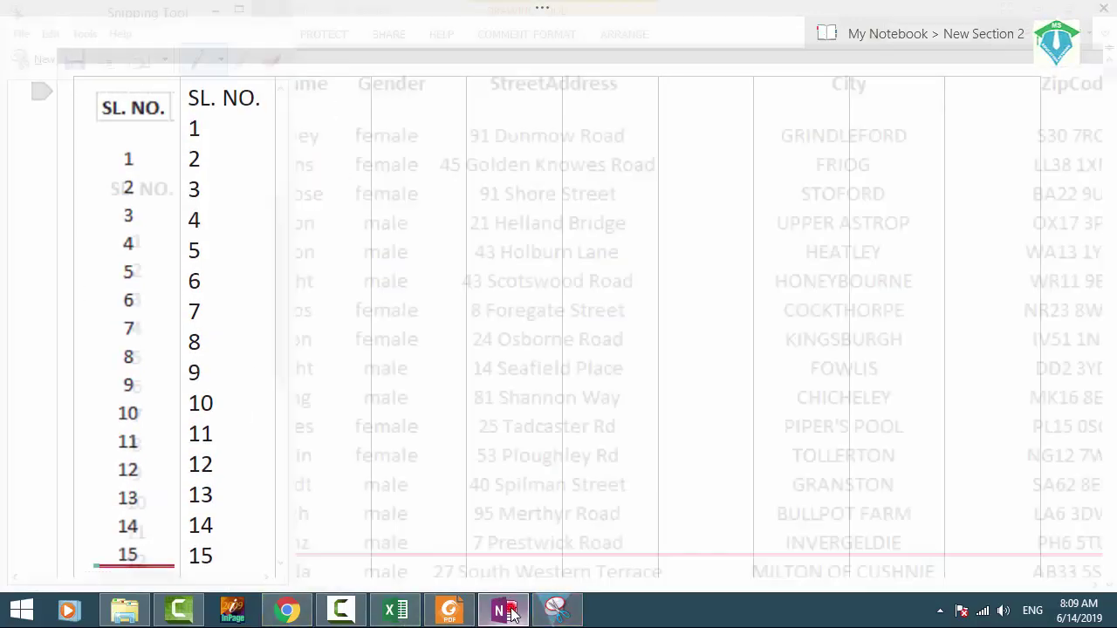
Step: Snip the GivenName column with rows 1 to 15 from MS 2.pdf using Snipping Tool, and paste it into the OneNote table's third cell
{"action": "left_click", "coordinate": [449, 611]}
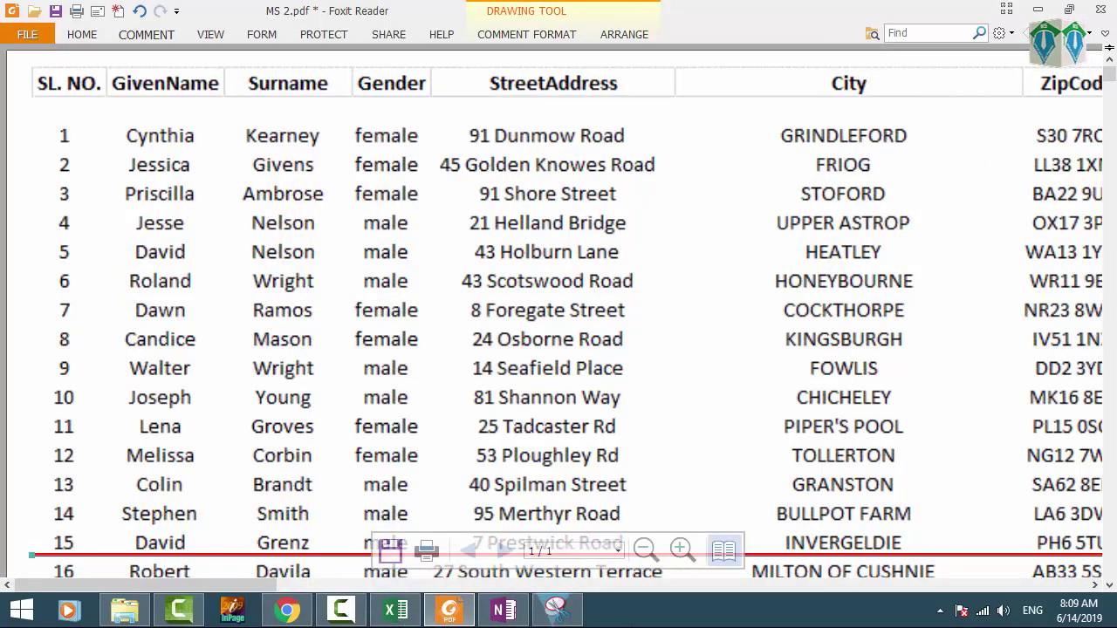
{"action": "left_click", "coordinate": [558, 611]}
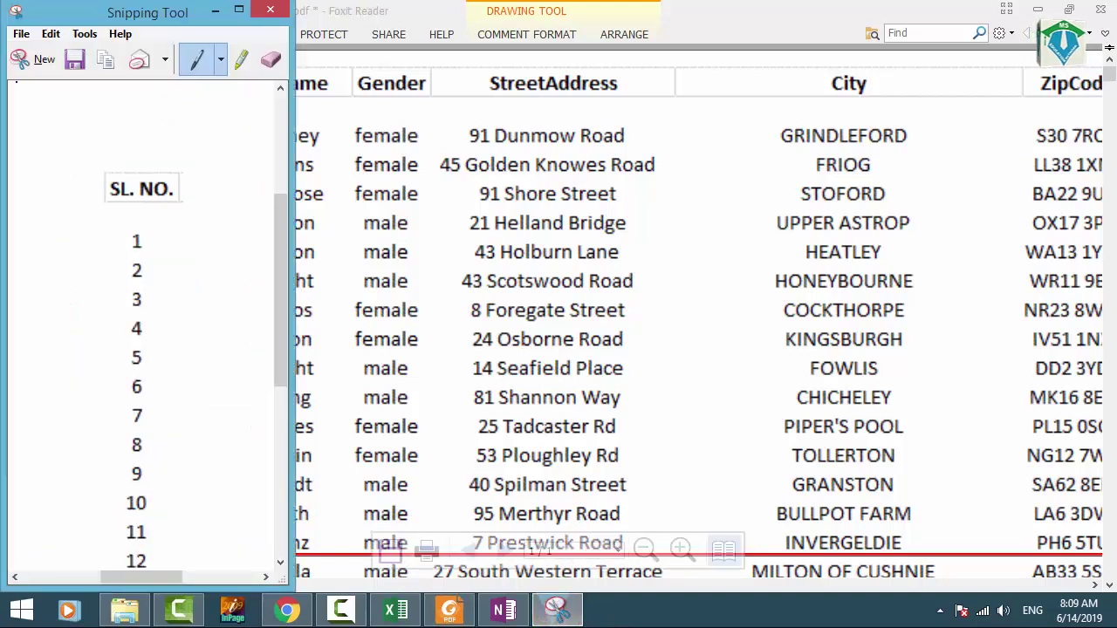
{"action": "left_click", "coordinate": [18, 63]}
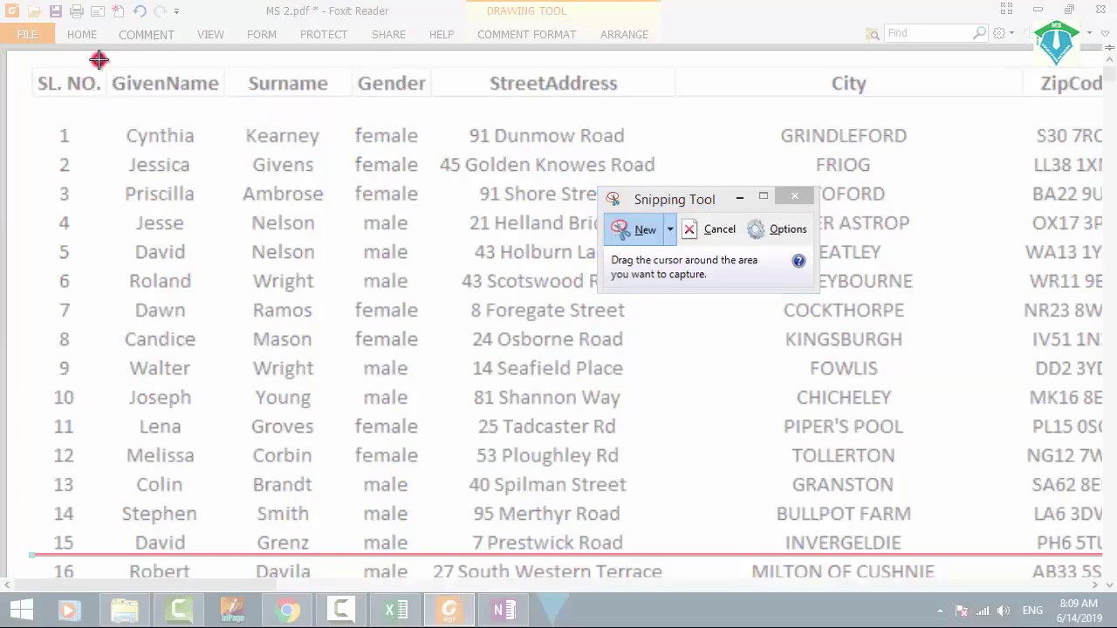
{"action": "left_click_drag", "start_coordinate": [98, 59], "coordinate": [225, 560]}
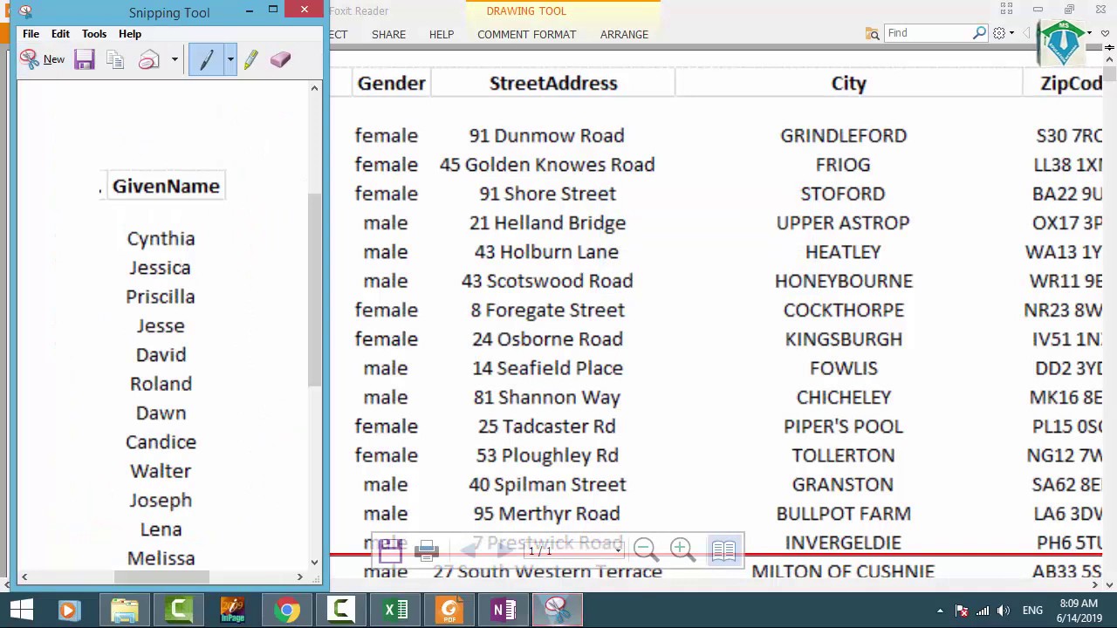
{"action": "left_click", "coordinate": [503, 610]}
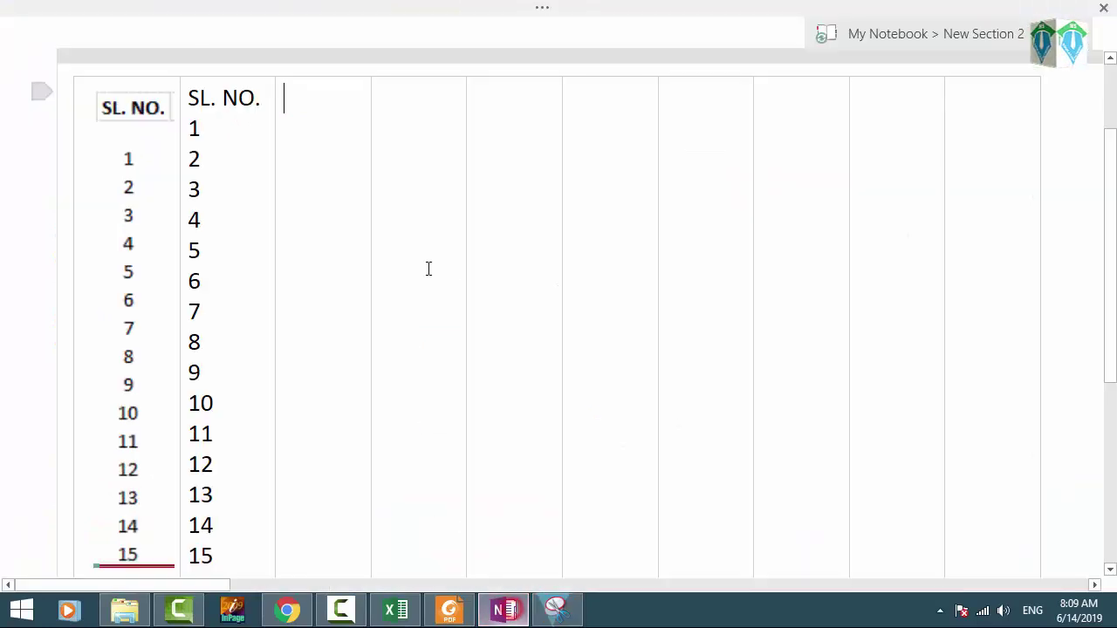
{"action": "right_click", "coordinate": [288, 100]}
{"action": "left_click", "coordinate": [321, 173]}
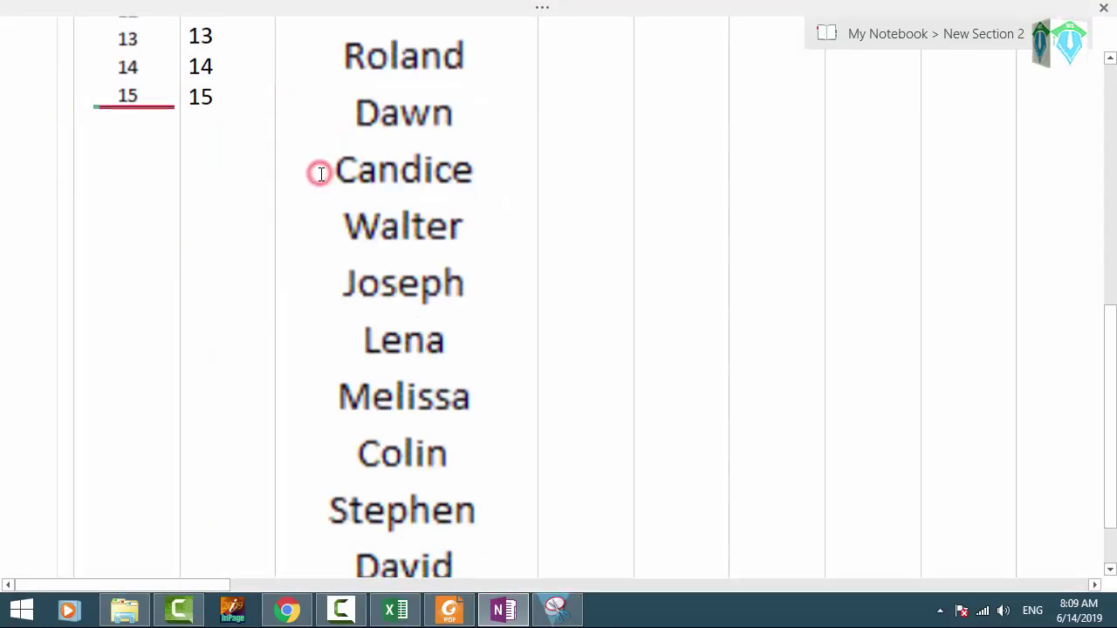
Step: Copy the text from the GivenName picture and paste it into the table's fourth cell
{"action": "right_click", "coordinate": [402, 234]}
{"action": "left_click", "coordinate": [439, 292]}
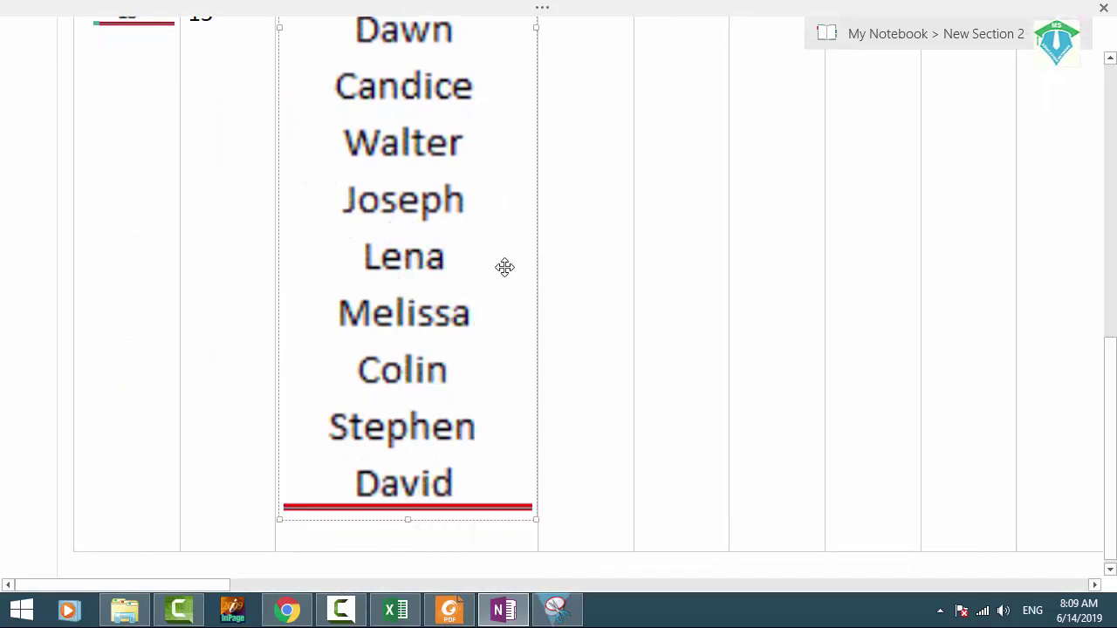
{"action": "scroll", "coordinate": [554, 270], "scroll_direction": "up", "scroll_amount": 8}
{"action": "left_click", "coordinate": [597, 252]}
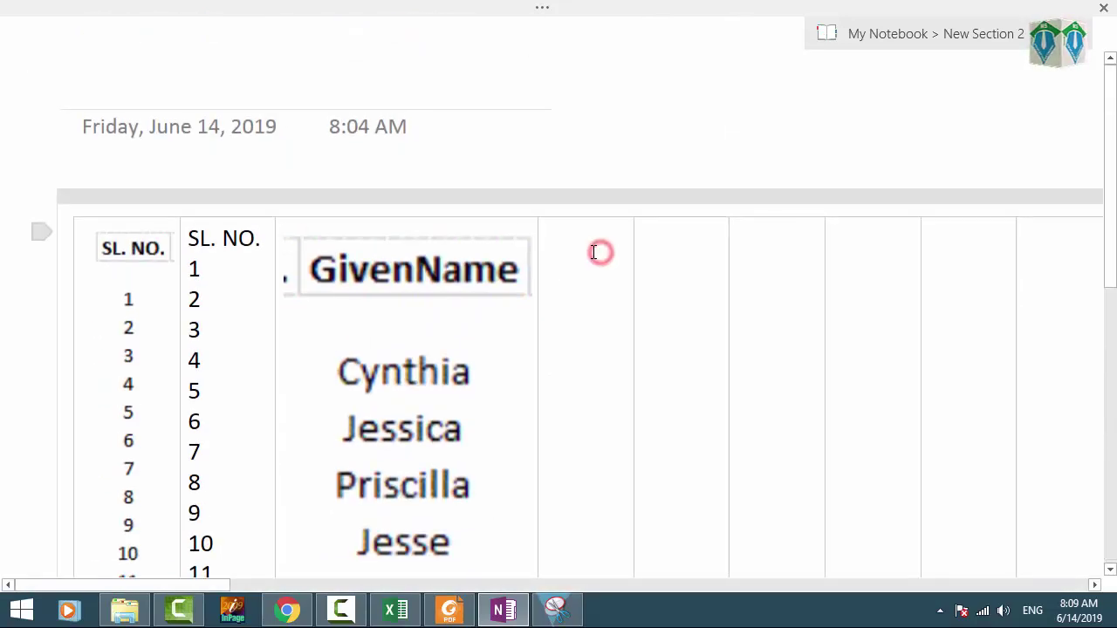
{"action": "key", "text": "ctrl+v"}
Step: Shrink the GivenName picture proportionally in the third cell to roughly match the height of the extracted names
{"action": "scroll", "coordinate": [509, 352], "scroll_direction": "down", "scroll_amount": 5}
{"action": "left_click", "coordinate": [414, 379]}
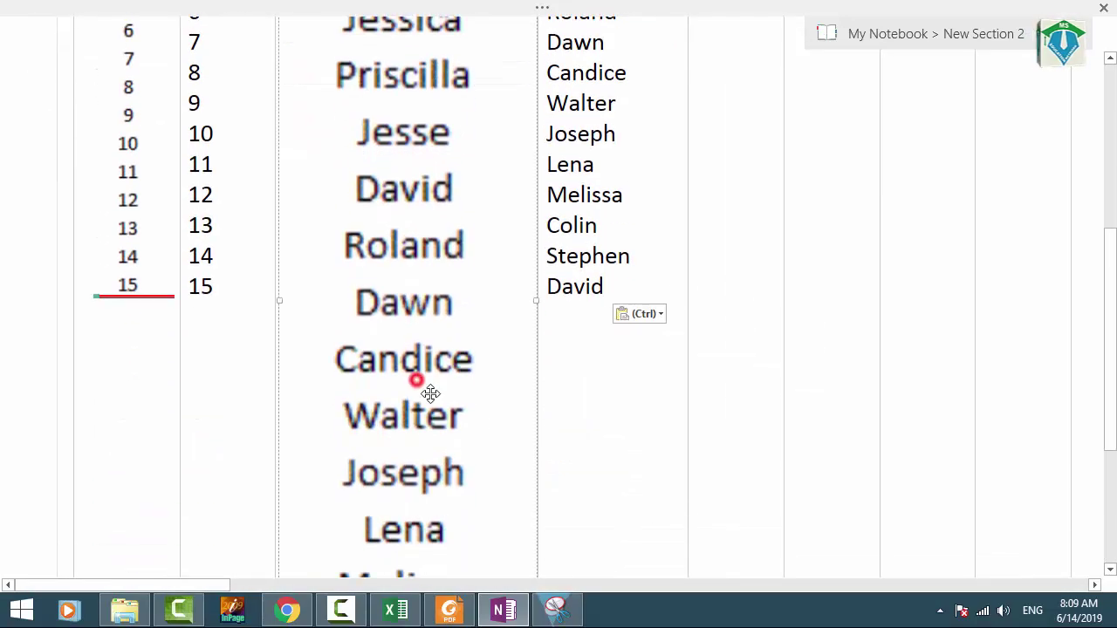
{"action": "scroll", "coordinate": [514, 483], "scroll_direction": "down", "scroll_amount": 5}
{"action": "left_click_drag", "start_coordinate": [535, 543], "coordinate": [355, 76]}
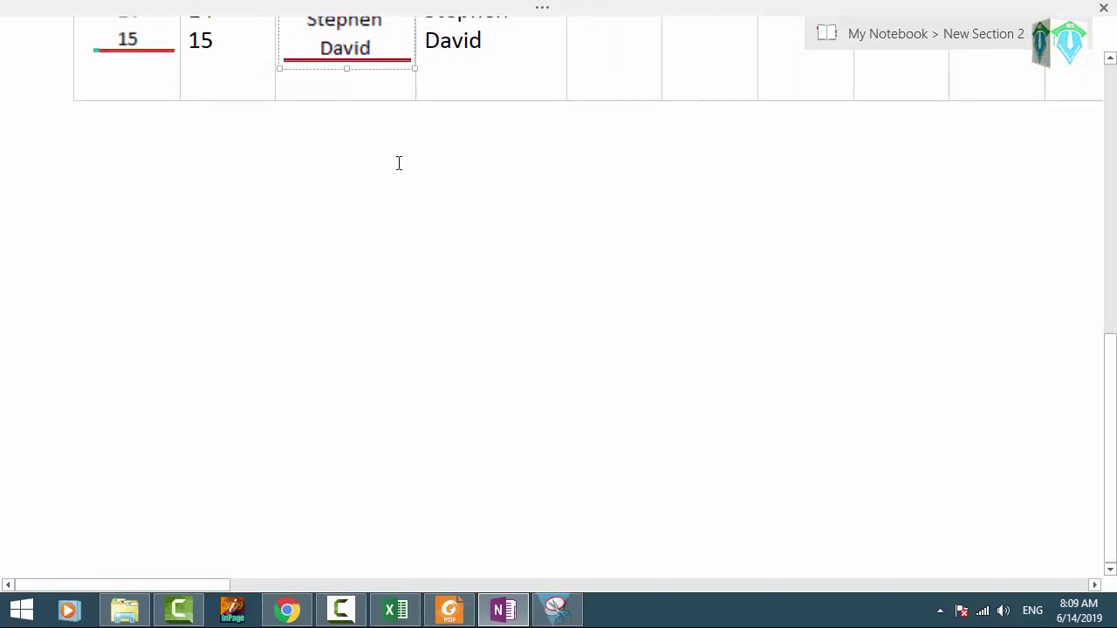
{"action": "scroll", "coordinate": [394, 262], "scroll_direction": "up", "scroll_amount": 7}
{"action": "scroll", "coordinate": [396, 293], "scroll_direction": "down", "scroll_amount": 2}
{"action": "scroll", "coordinate": [396, 294], "scroll_direction": "up", "scroll_amount": 2}
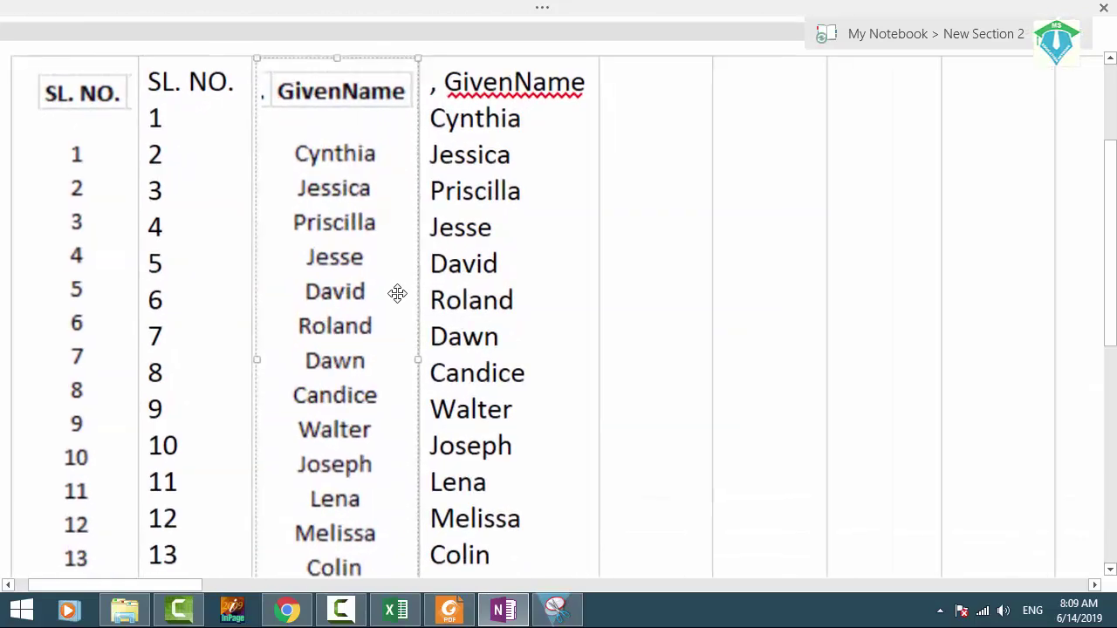
Step: Delete the stray comma and space before the extracted GivenName header
{"action": "scroll", "coordinate": [398, 296], "scroll_direction": "up", "scroll_amount": 3}
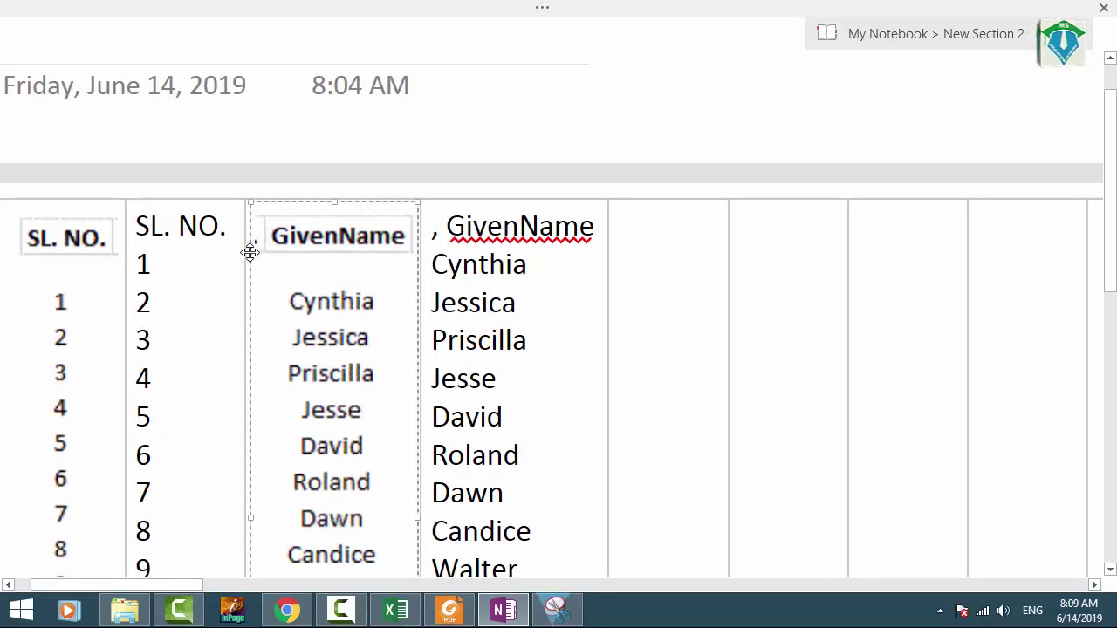
{"action": "left_click", "coordinate": [449, 229]}
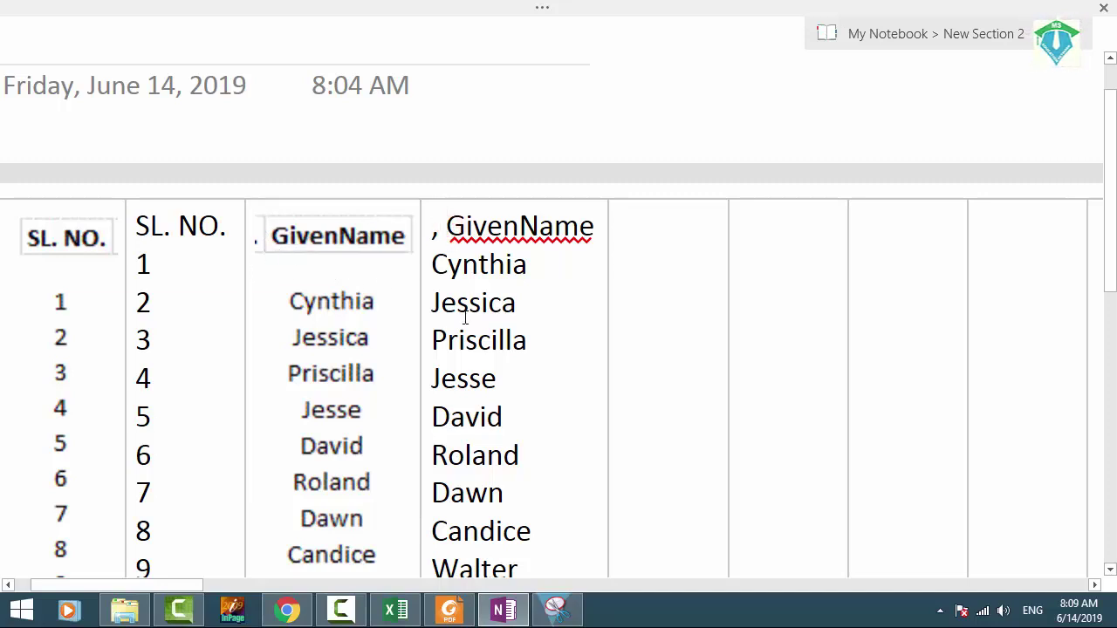
{"action": "key", "text": "BackSpace"}
{"action": "key", "text": "BackSpace"}
Step: Insert a blank line below the header in both the extracted SL. NO. and GivenName text cells
{"action": "scroll", "coordinate": [466, 314], "scroll_direction": "down", "scroll_amount": 3}
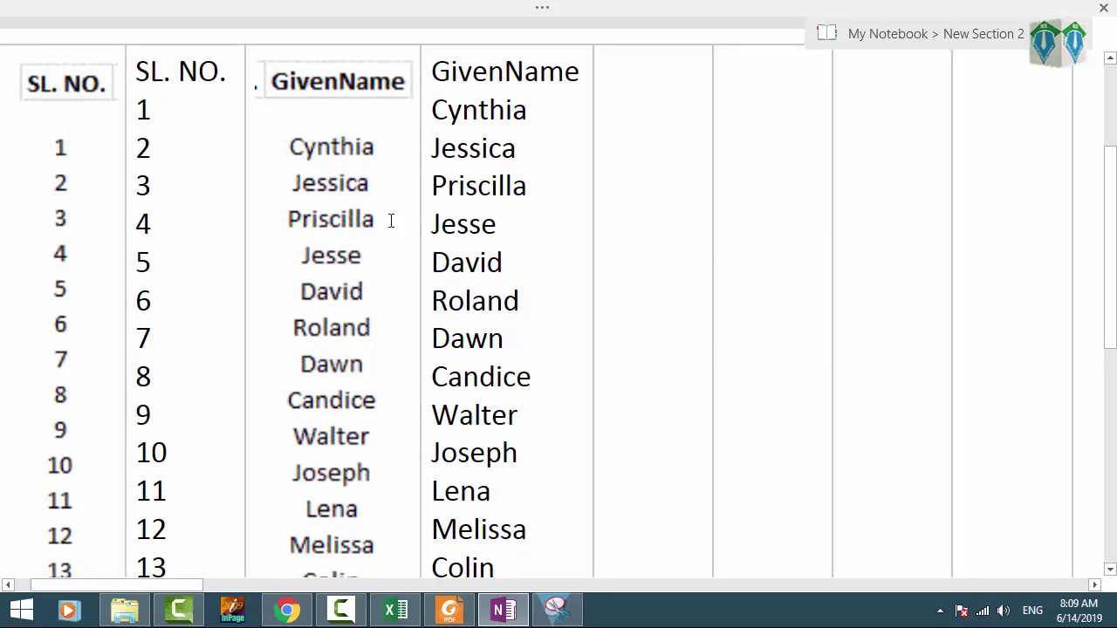
{"action": "left_click", "coordinate": [351, 177]}
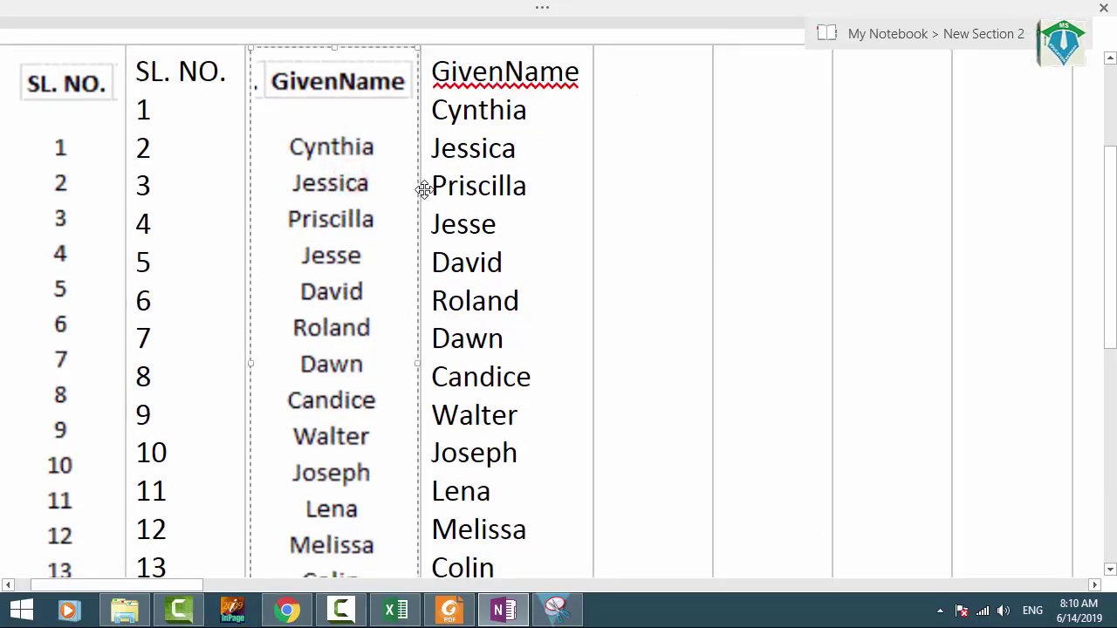
{"action": "left_click", "coordinate": [139, 109]}
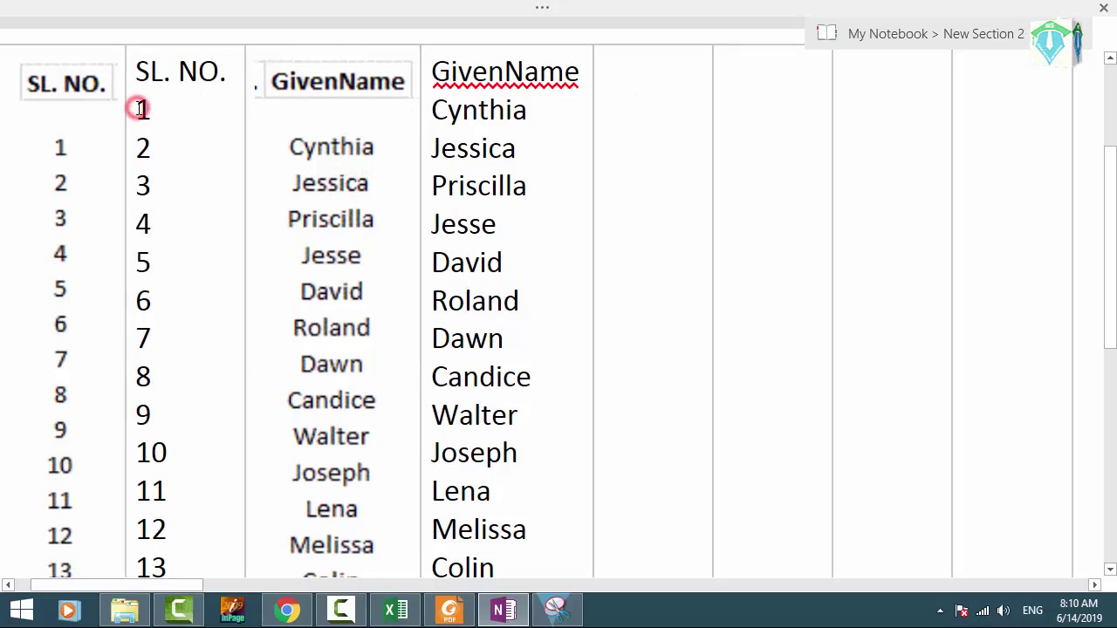
{"action": "key", "text": "Return"}
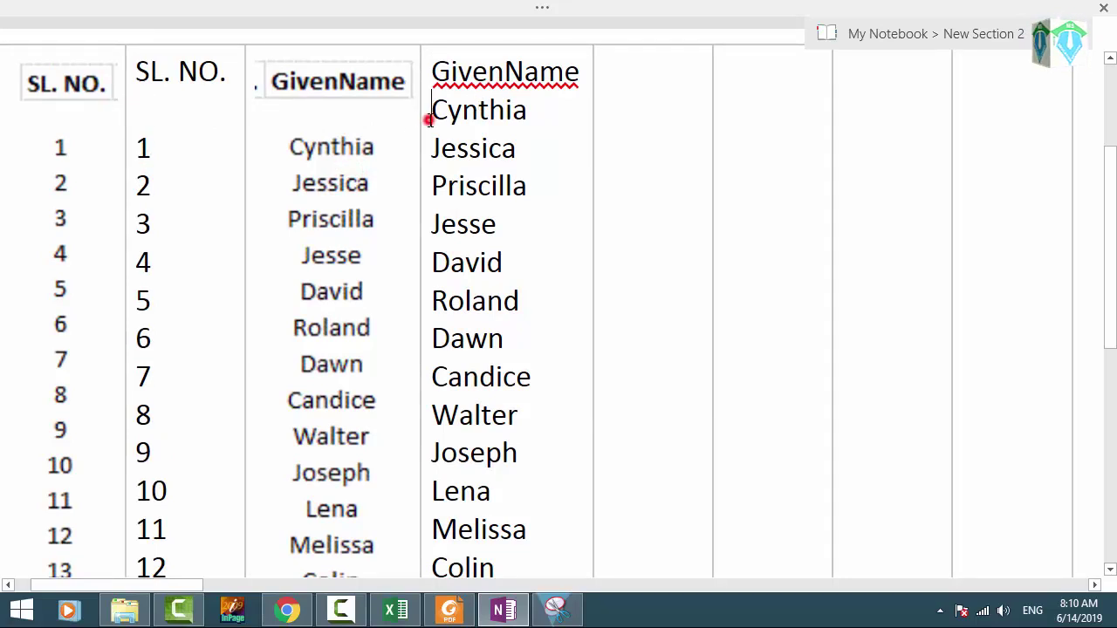
{"action": "key", "text": "Return"}
Step: Stretch the GivenName picture's height slightly so its rows line up with the extracted names
{"action": "scroll", "coordinate": [454, 168], "scroll_direction": "down", "scroll_amount": 5}
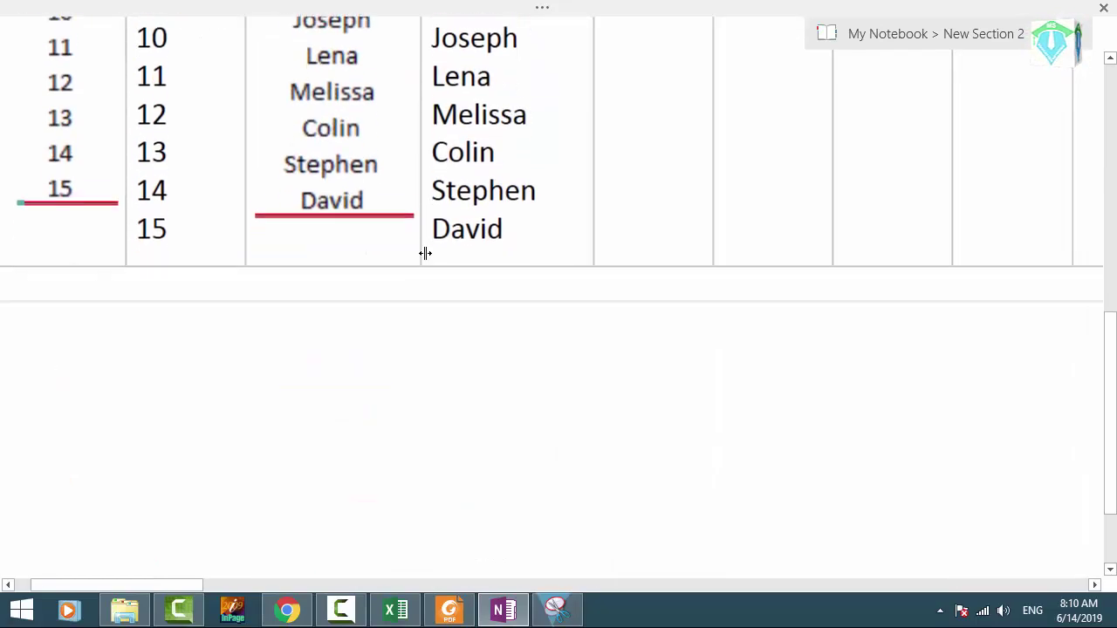
{"action": "left_click", "coordinate": [314, 191]}
{"action": "left_click_drag", "start_coordinate": [338, 218], "coordinate": [342, 247]}
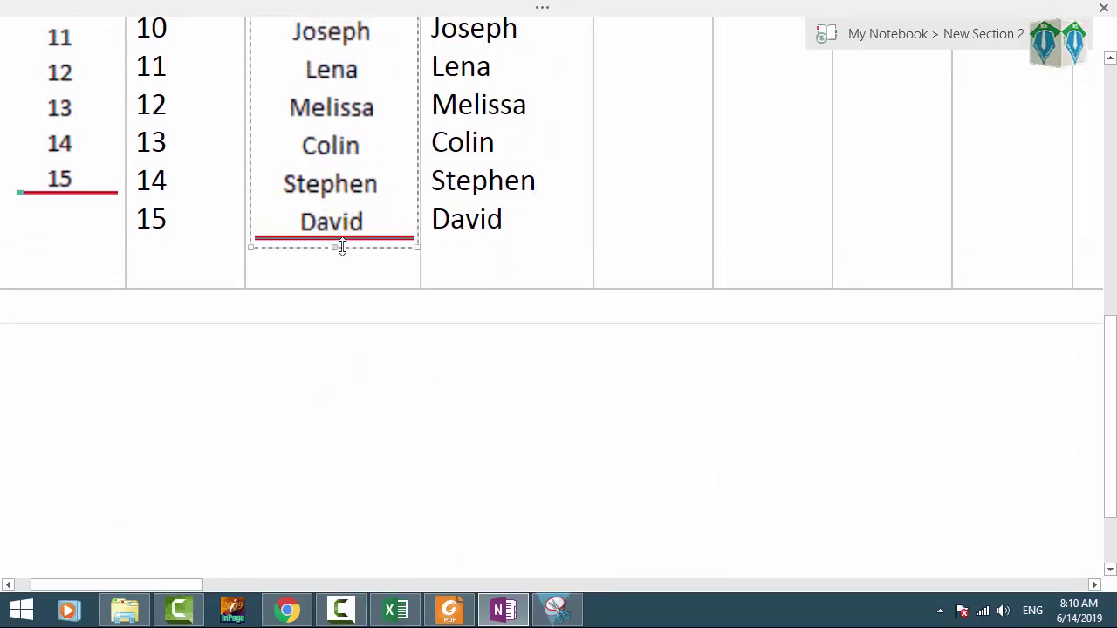
{"action": "scroll", "coordinate": [489, 285], "scroll_direction": "up", "scroll_amount": 3}
{"action": "scroll", "coordinate": [489, 285], "scroll_direction": "down", "scroll_amount": 5}
{"action": "scroll", "coordinate": [501, 332], "scroll_direction": "up", "scroll_amount": 3}
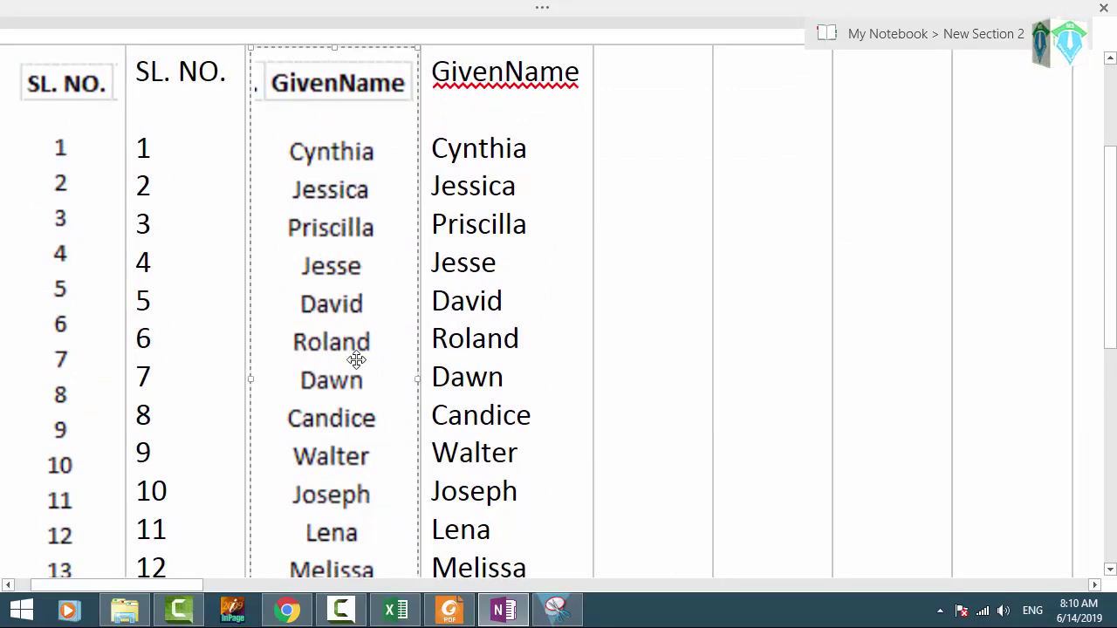
Step: Compare the extracted given names row by row with the GivenName picture
{"action": "left_click", "coordinate": [461, 382]}
{"action": "scroll", "coordinate": [461, 382], "scroll_direction": "down", "scroll_amount": 2}
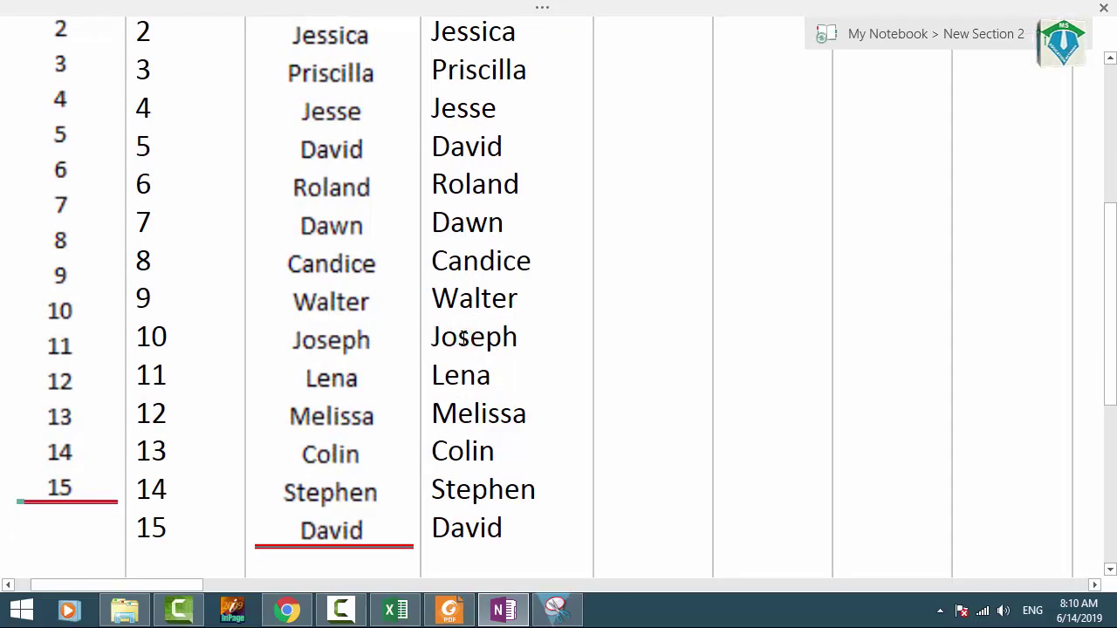
{"action": "left_click", "coordinate": [498, 388]}
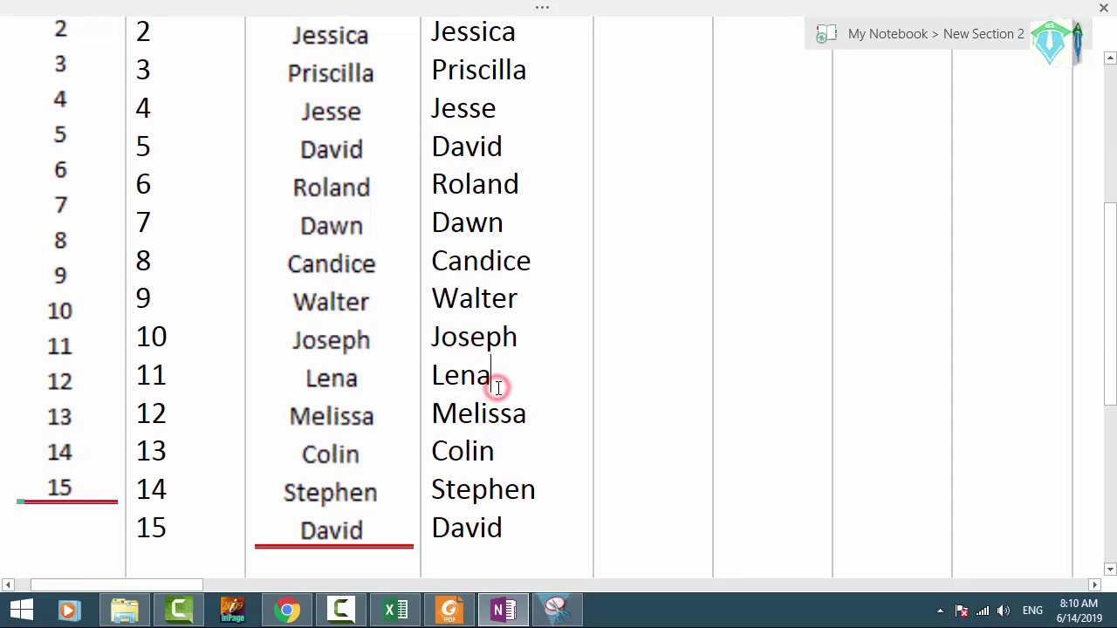
{"action": "scroll", "coordinate": [497, 387], "scroll_direction": "down", "scroll_amount": 2}
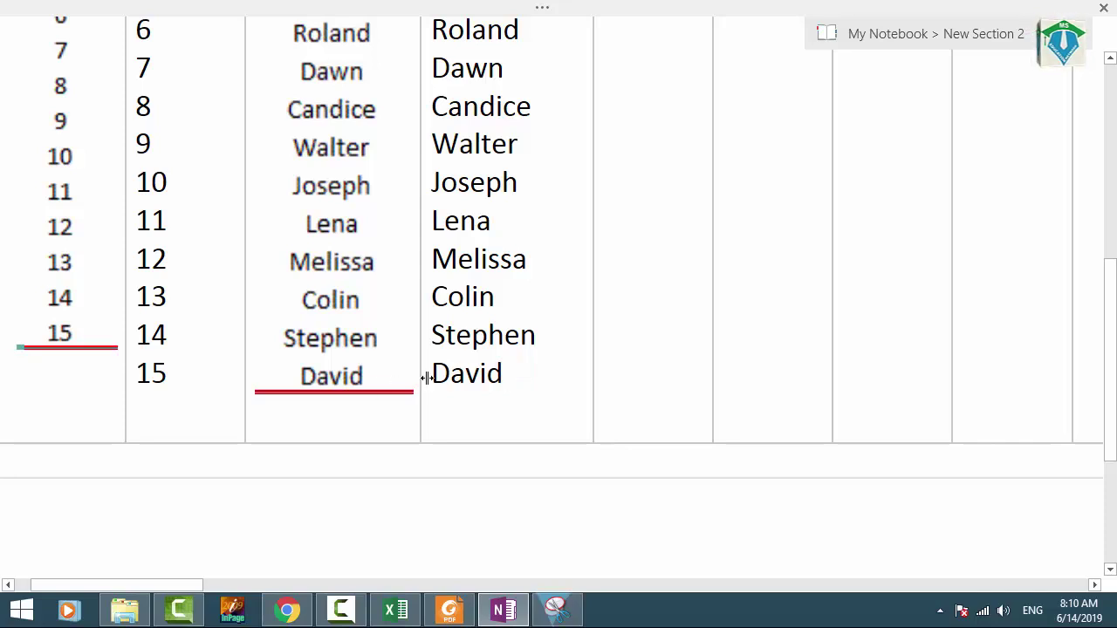
{"action": "left_click", "coordinate": [465, 302]}
{"action": "scroll", "coordinate": [464, 302], "scroll_direction": "up", "scroll_amount": 3}
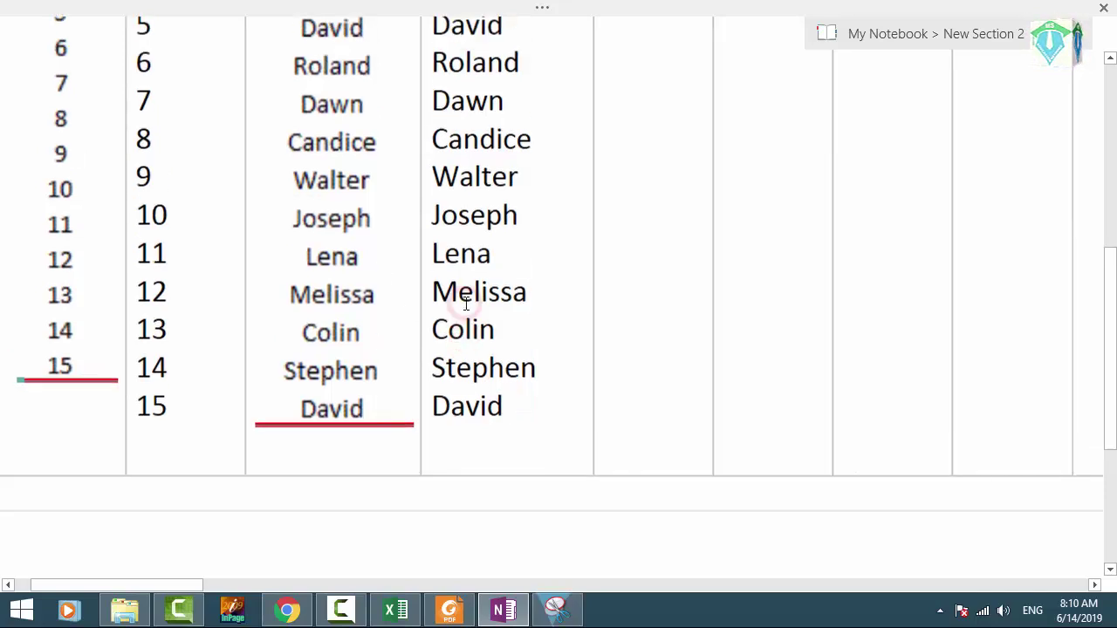
{"action": "scroll", "coordinate": [448, 300], "scroll_direction": "up", "scroll_amount": 3}
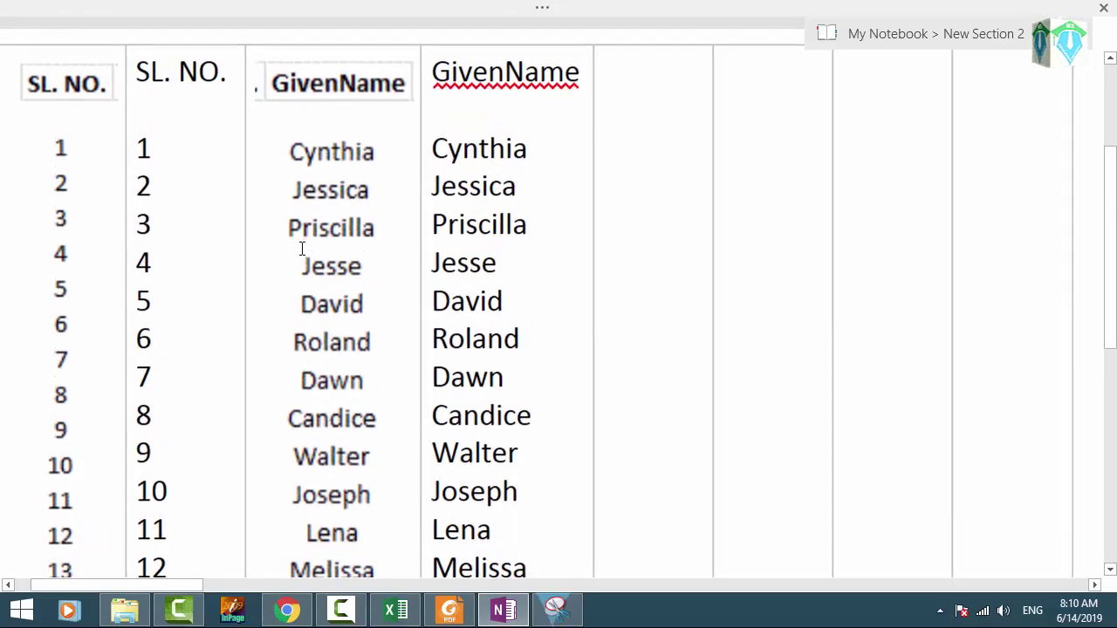
Step: Stretch the SL. NO. picture's height in the first cell so its numbers line up with the extracted numbers 1 to 15
{"action": "scroll", "coordinate": [305, 253], "scroll_direction": "down", "scroll_amount": 6}
{"action": "left_click", "coordinate": [43, 334]}
{"action": "left_click_drag", "start_coordinate": [57, 358], "coordinate": [67, 393]}
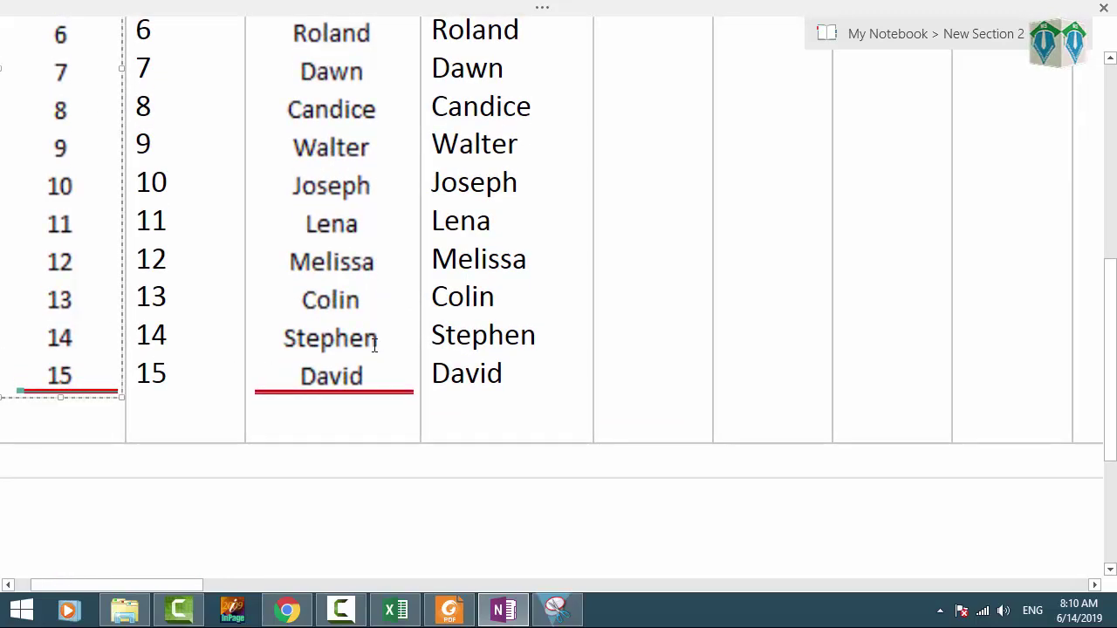
{"action": "scroll", "coordinate": [375, 345], "scroll_direction": "up", "scroll_amount": 8}
{"action": "scroll", "coordinate": [288, 305], "scroll_direction": "down", "scroll_amount": 6}
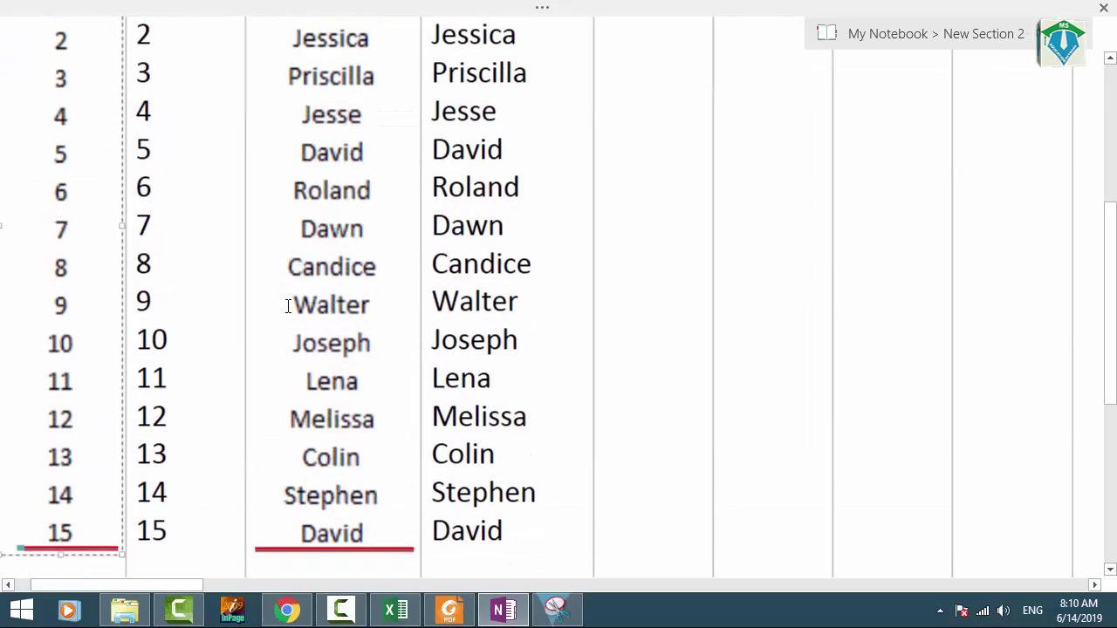
{"action": "scroll", "coordinate": [291, 303], "scroll_direction": "up", "scroll_amount": 6}
Step: Snip the Surname column with rows 1 to 15 from MS 2.pdf using Snipping Tool, and paste it into the OneNote table's fifth cell
{"action": "left_click", "coordinate": [660, 218]}
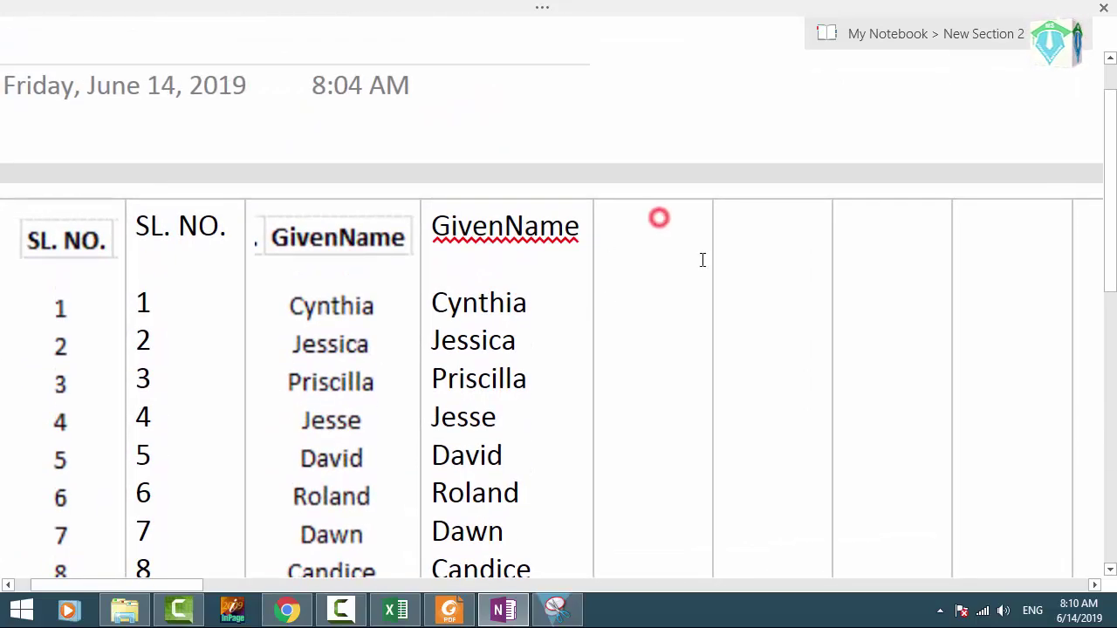
{"action": "left_click", "coordinate": [450, 609]}
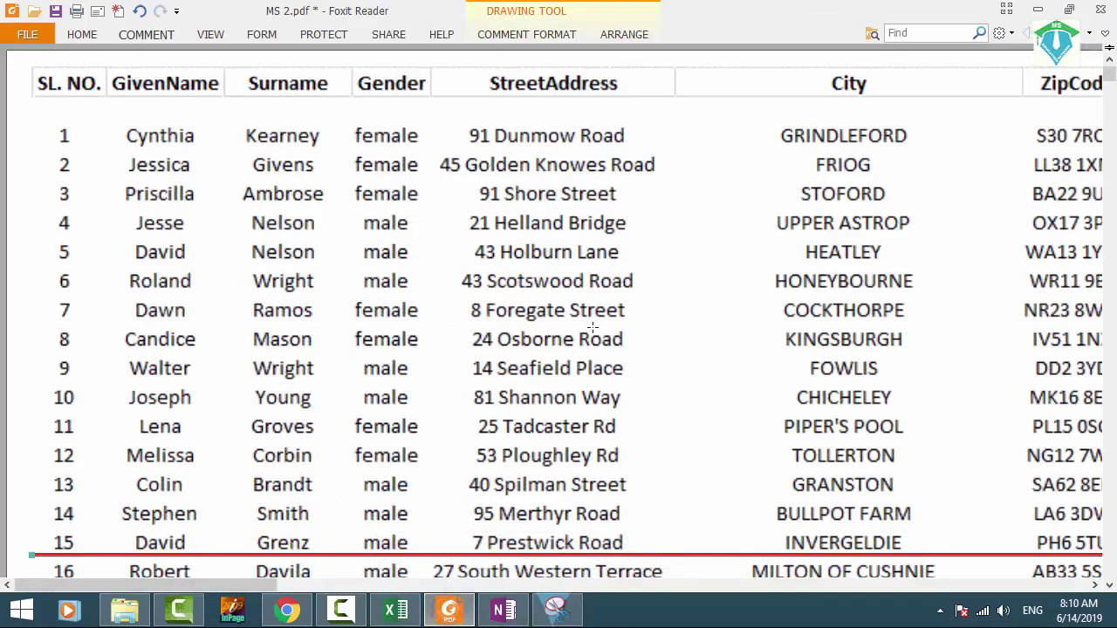
{"action": "left_click", "coordinate": [559, 611]}
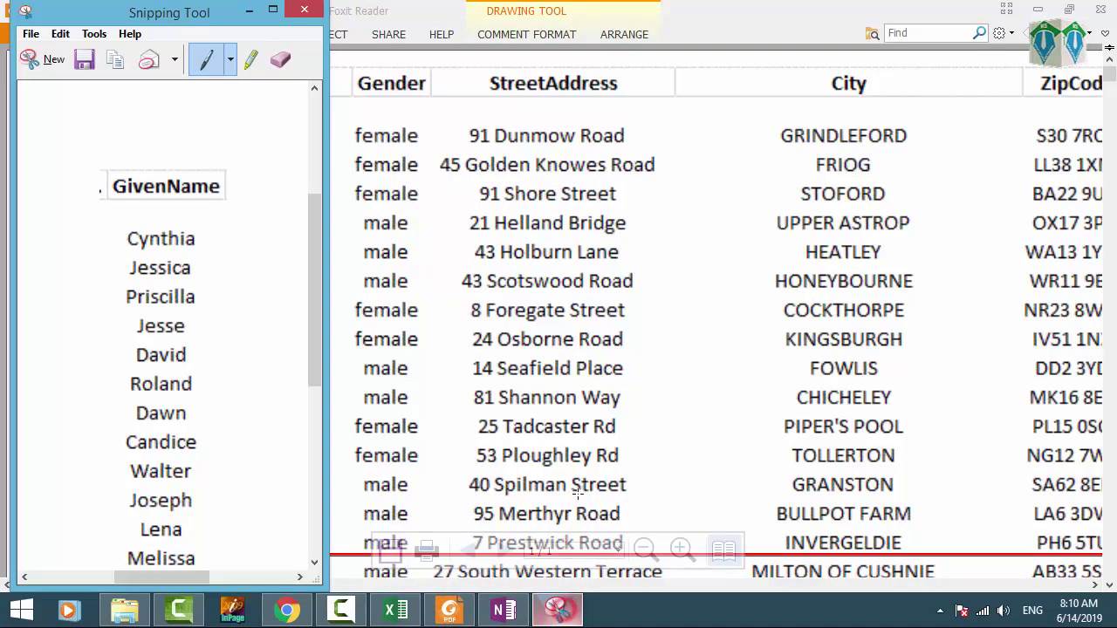
{"action": "left_click", "coordinate": [38, 63]}
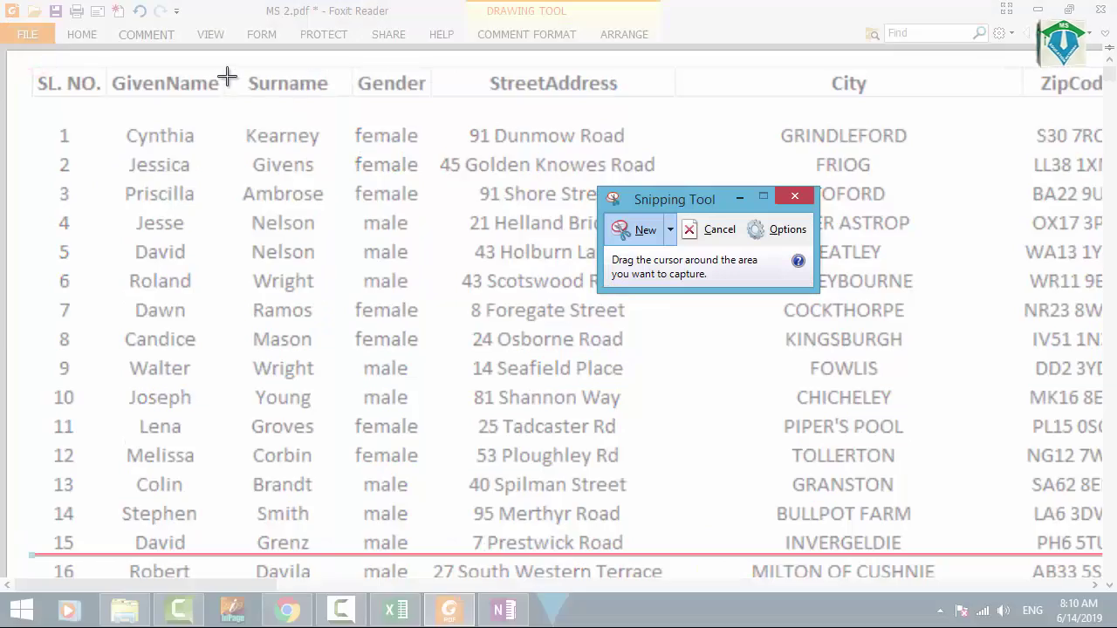
{"action": "left_click_drag", "start_coordinate": [219, 66], "coordinate": [341, 558]}
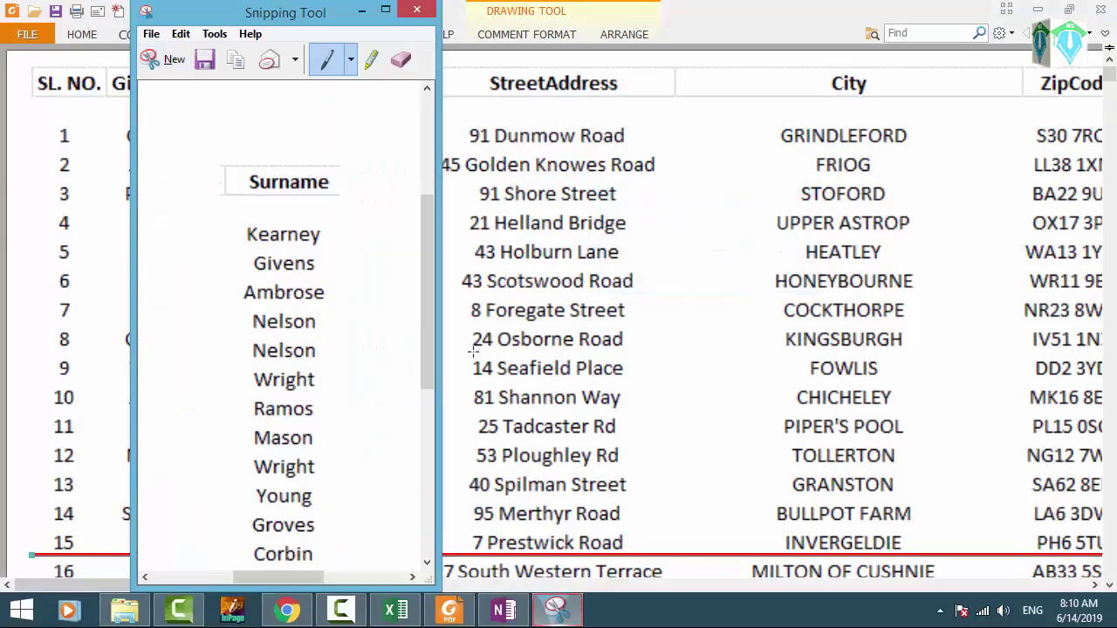
{"action": "left_click", "coordinate": [504, 604]}
{"action": "key", "text": "ctrl+v"}
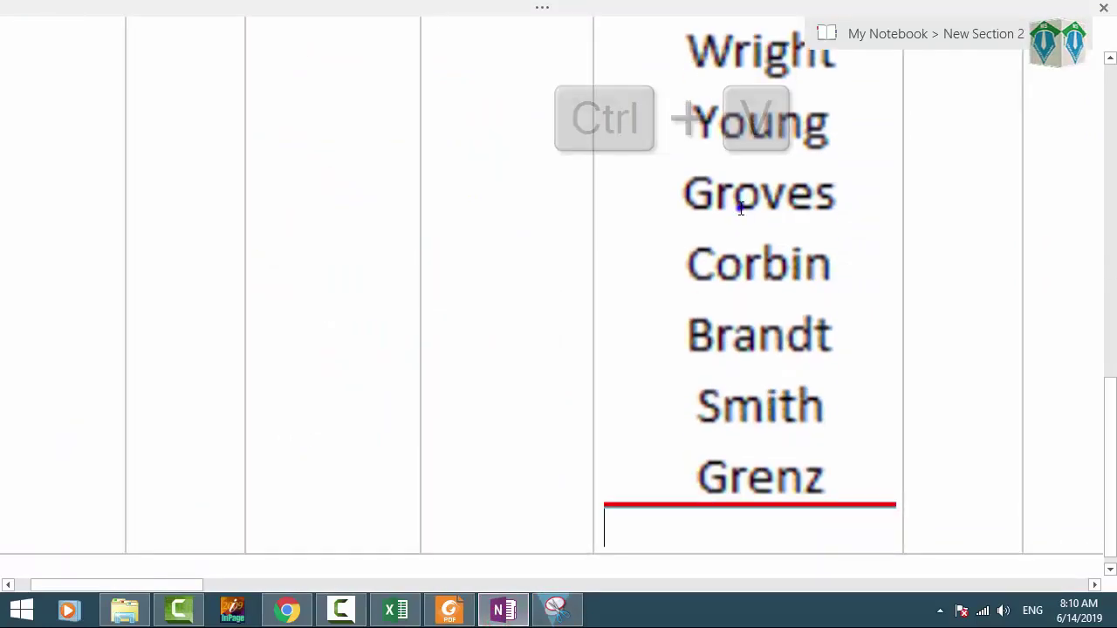
Step: Copy the text out of the pasted Surname picture and scale the picture down to roughly match the other columns' rows
{"action": "right_click", "coordinate": [741, 208]}
{"action": "left_click", "coordinate": [803, 270]}
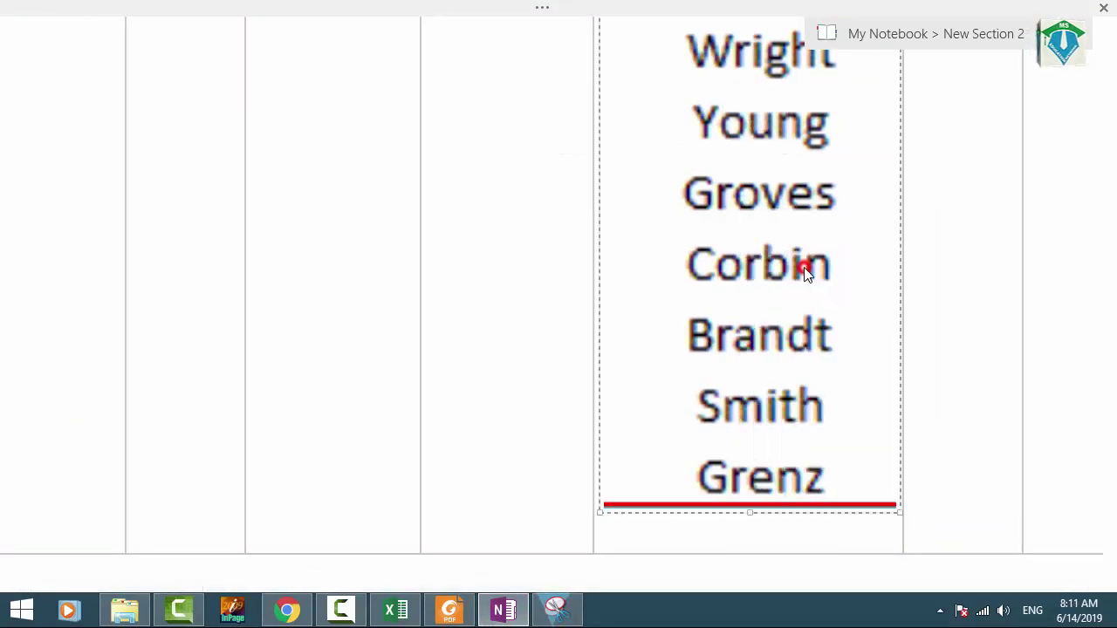
{"action": "scroll", "coordinate": [818, 257], "scroll_direction": "down", "scroll_amount": 3}
{"action": "scroll", "coordinate": [561, 242], "scroll_direction": "up", "scroll_amount": 3}
{"action": "scroll", "coordinate": [561, 242], "scroll_direction": "up", "scroll_amount": 1}
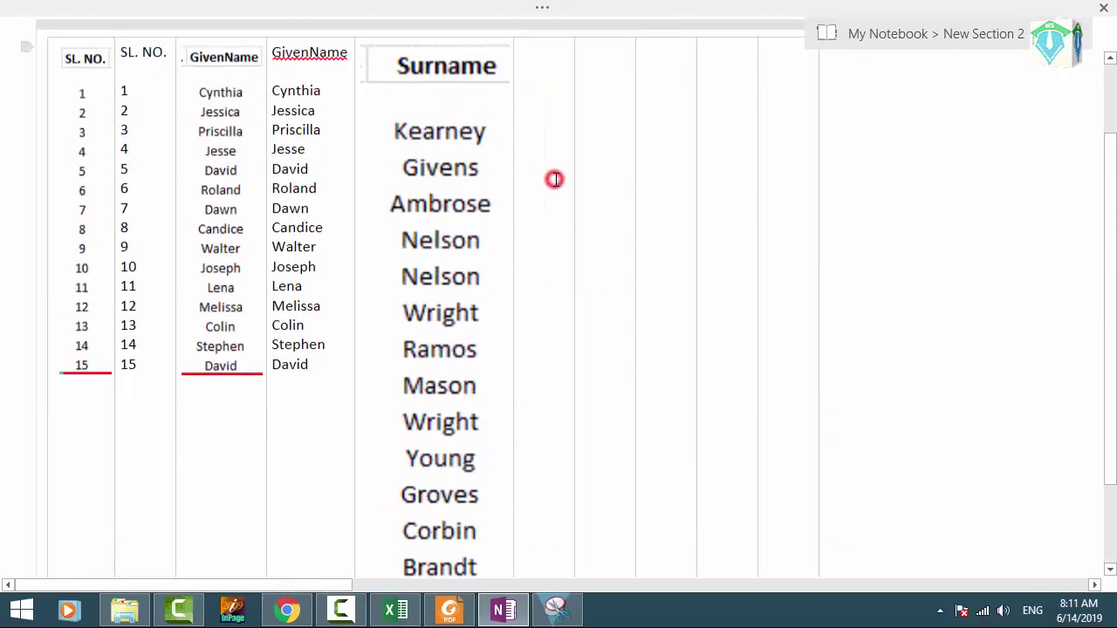
{"action": "scroll", "coordinate": [399, 329], "scroll_direction": "down", "scroll_amount": 3}
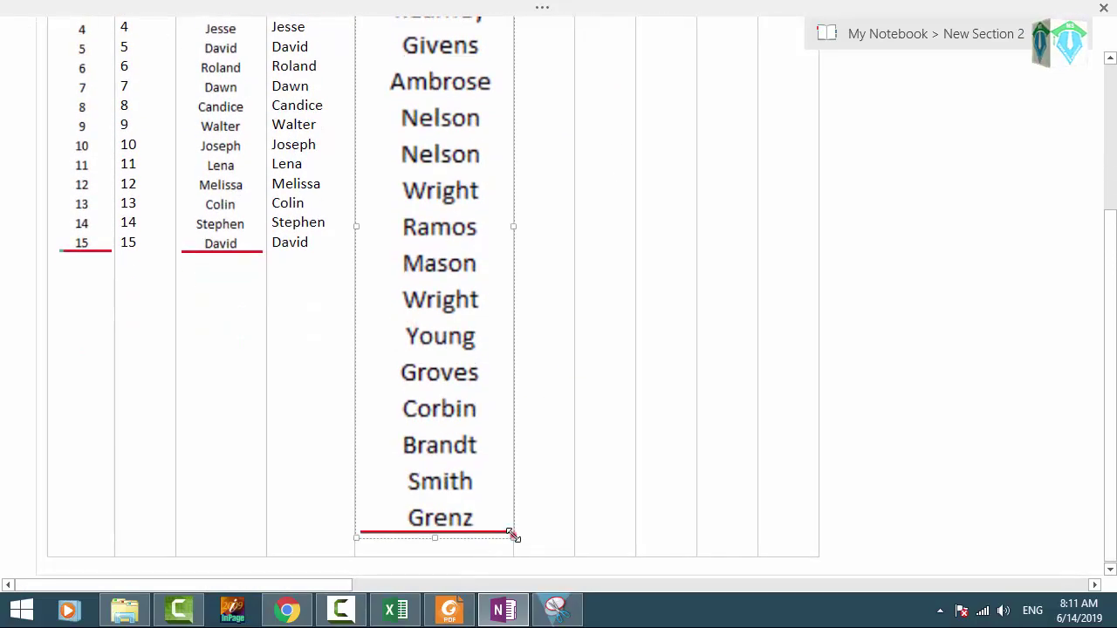
{"action": "left_click_drag", "start_coordinate": [513, 536], "coordinate": [447, 264]}
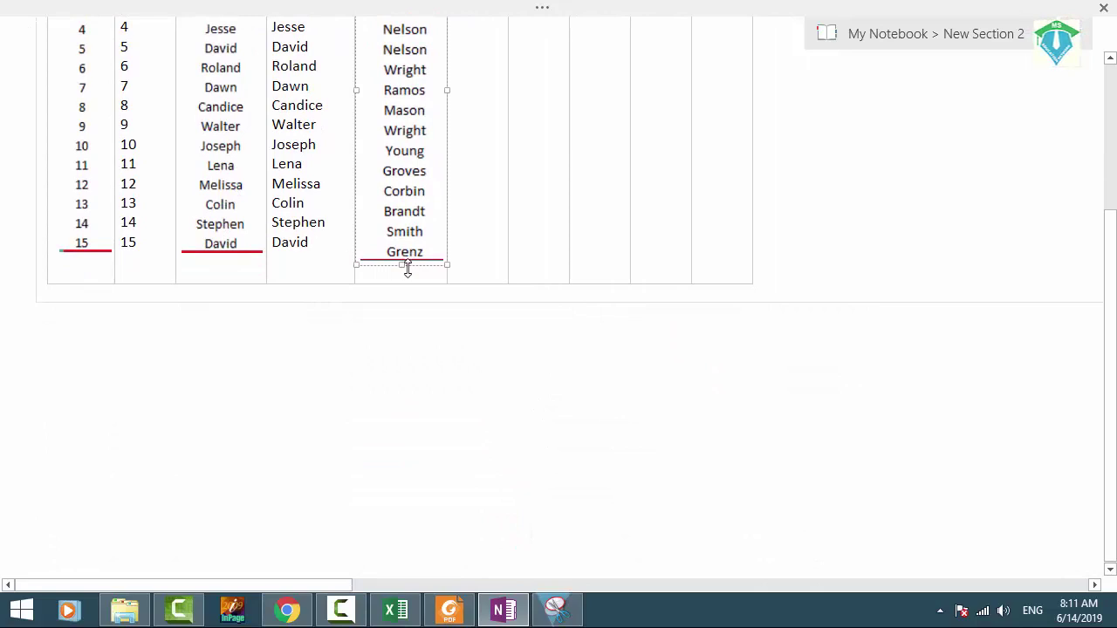
Step: Stretch the Surname picture's height slightly in the fifth cell
{"action": "scroll", "coordinate": [406, 269], "scroll_direction": "up", "scroll_amount": 3}
{"action": "scroll", "coordinate": [274, 344], "scroll_direction": "up", "scroll_amount": 3}
{"action": "left_click", "coordinate": [397, 384]}
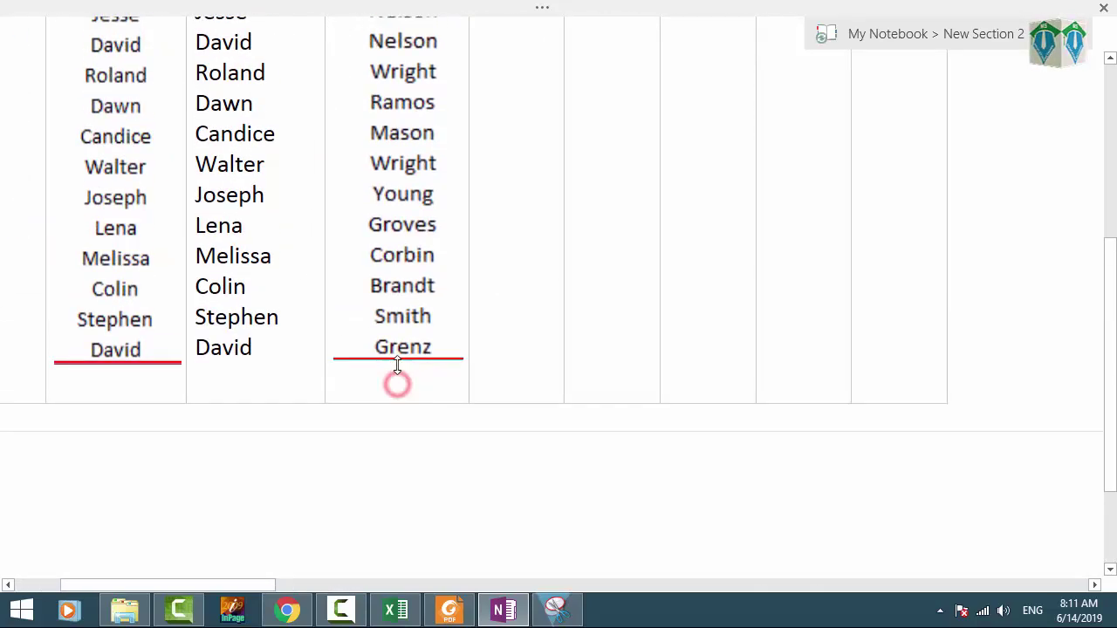
{"action": "left_click", "coordinate": [397, 365]}
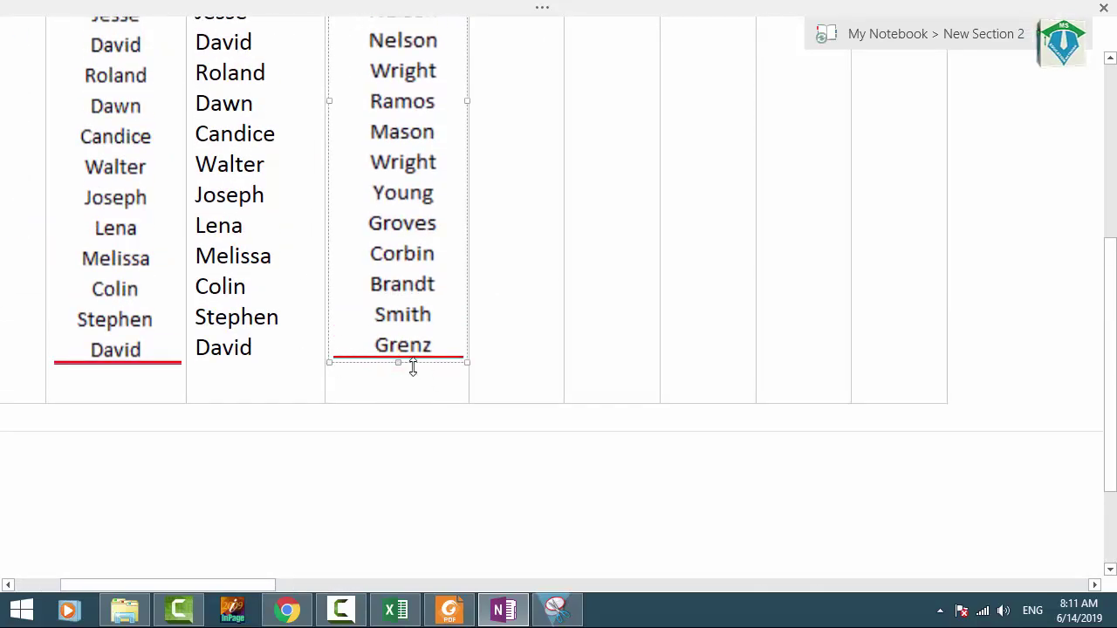
{"action": "left_click_drag", "start_coordinate": [412, 367], "coordinate": [409, 378]}
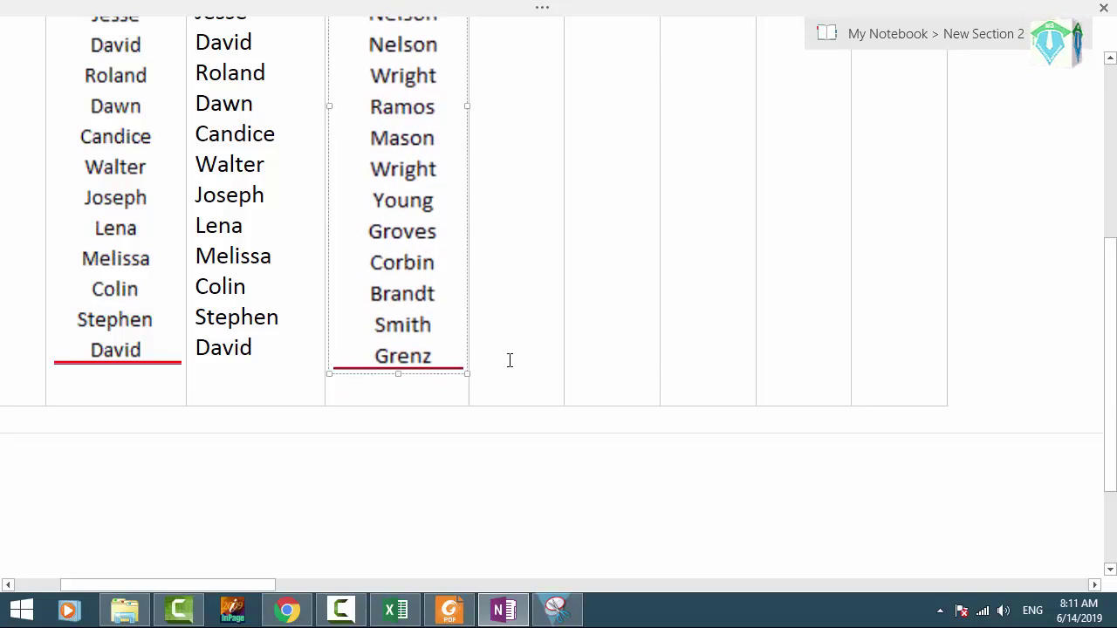
Step: Paste the extracted surnames into the sixth cell, add a blank line below the Surname heading, and check them against the picture
{"action": "left_click", "coordinate": [496, 279]}
{"action": "key", "text": "ctrl+v"}
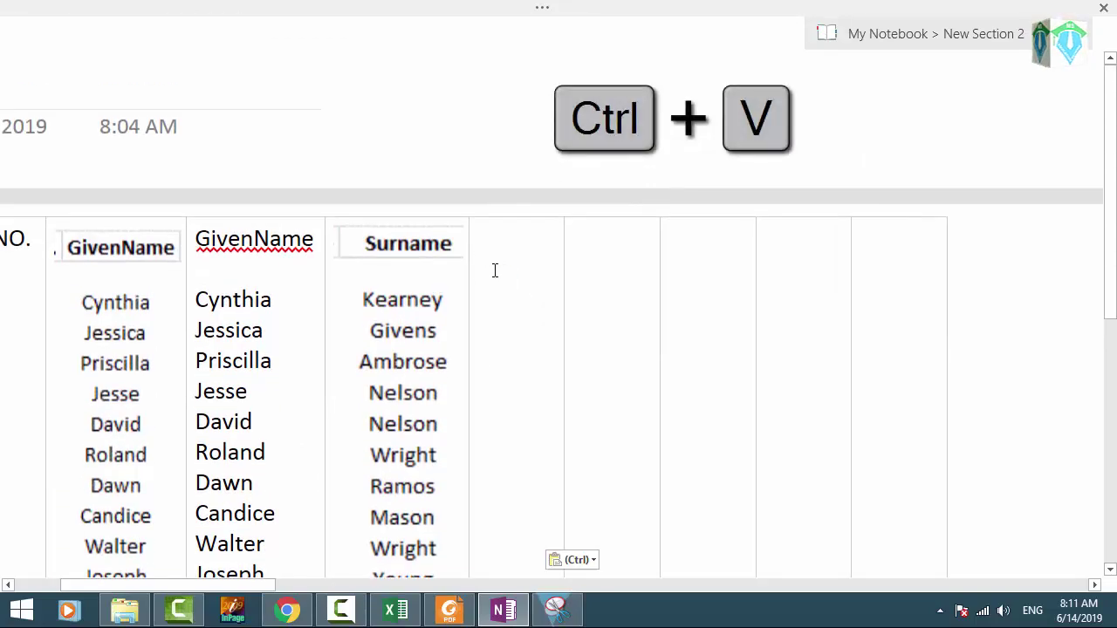
{"action": "left_click", "coordinate": [472, 106]}
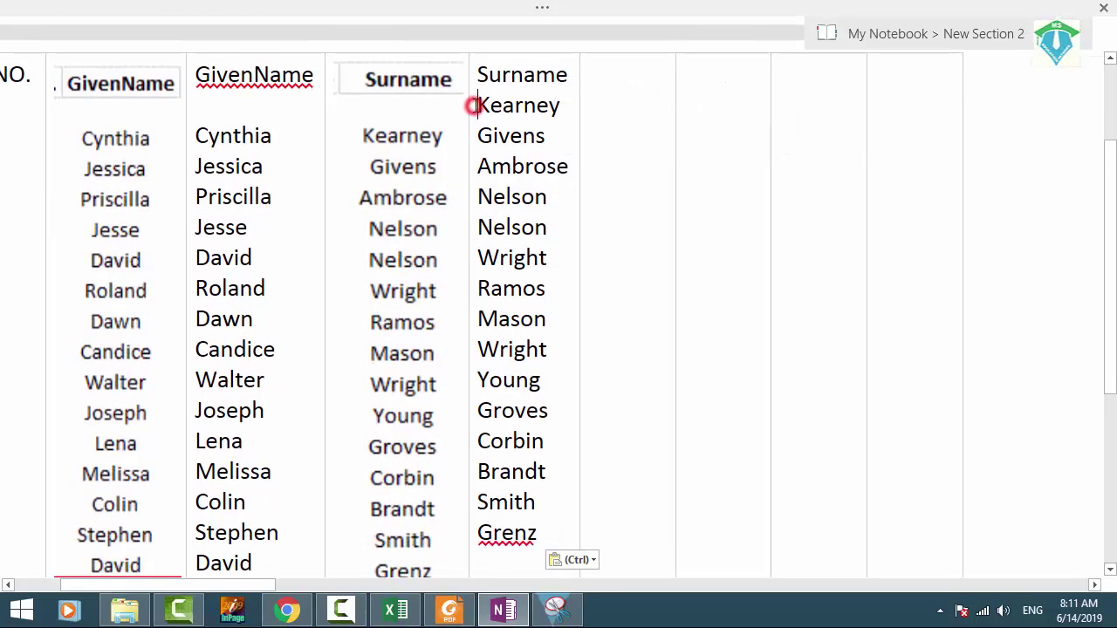
{"action": "key", "text": "Return"}
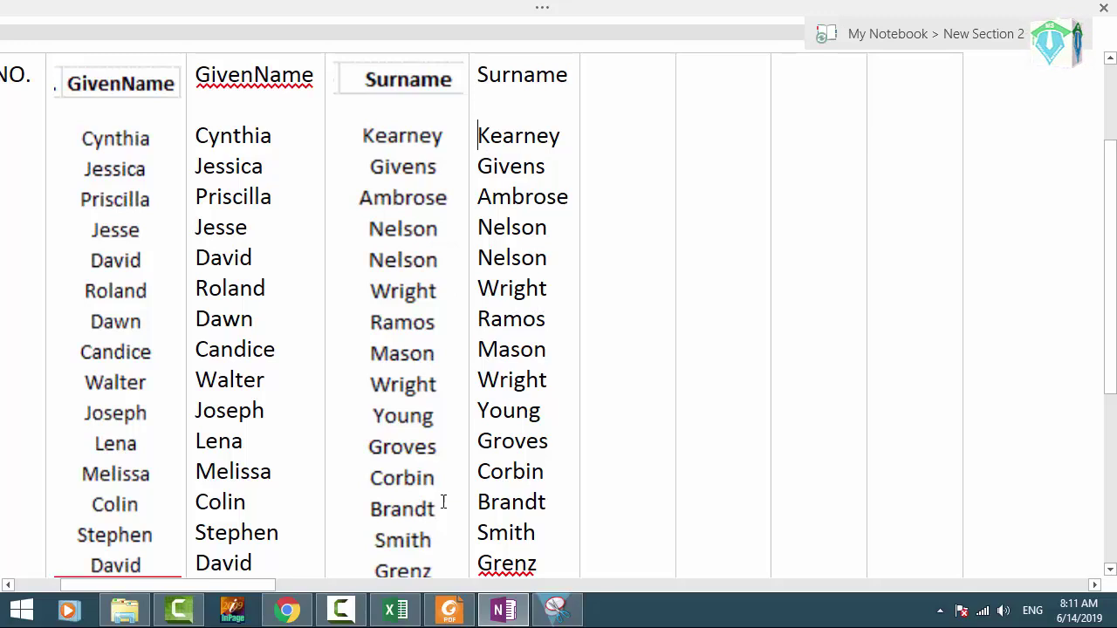
{"action": "scroll", "coordinate": [418, 474], "scroll_direction": "down", "scroll_amount": 3}
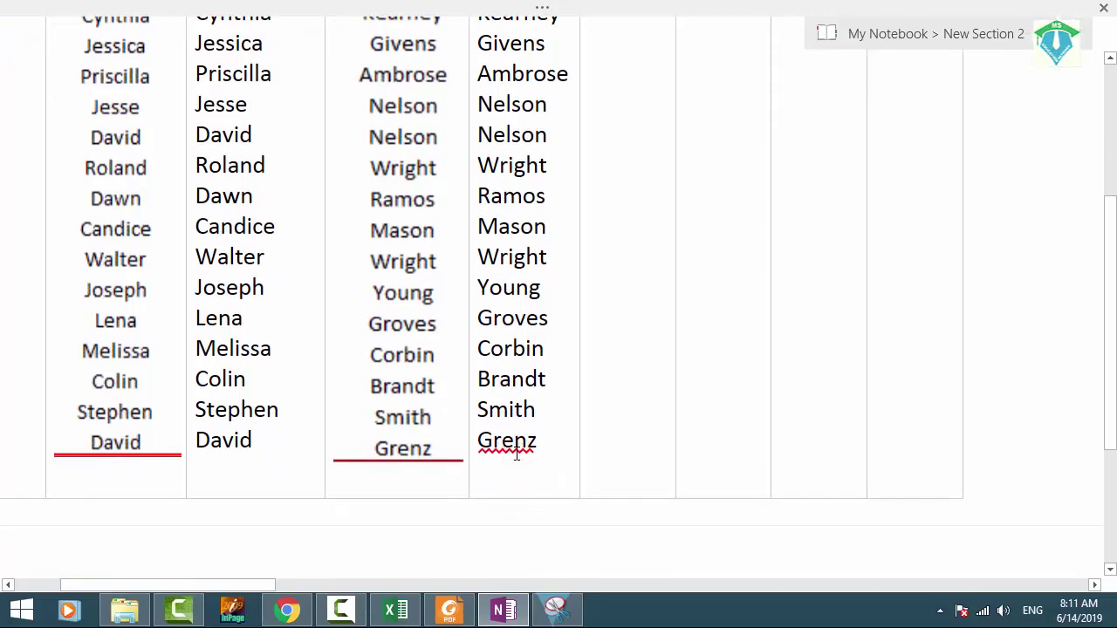
{"action": "scroll", "coordinate": [517, 455], "scroll_direction": "up", "scroll_amount": 3}
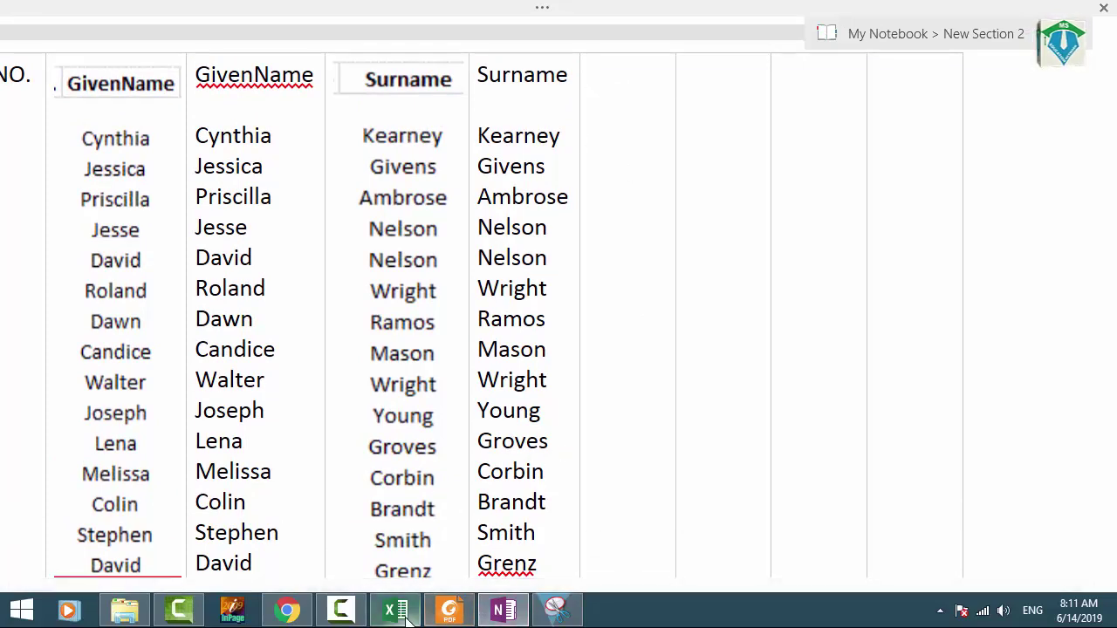
Step: Snip the Gender column with rows 1 to 15 from MS 2.pdf using Snipping Tool, and paste it into the OneNote table's seventh cell
{"action": "left_click", "coordinate": [464, 615]}
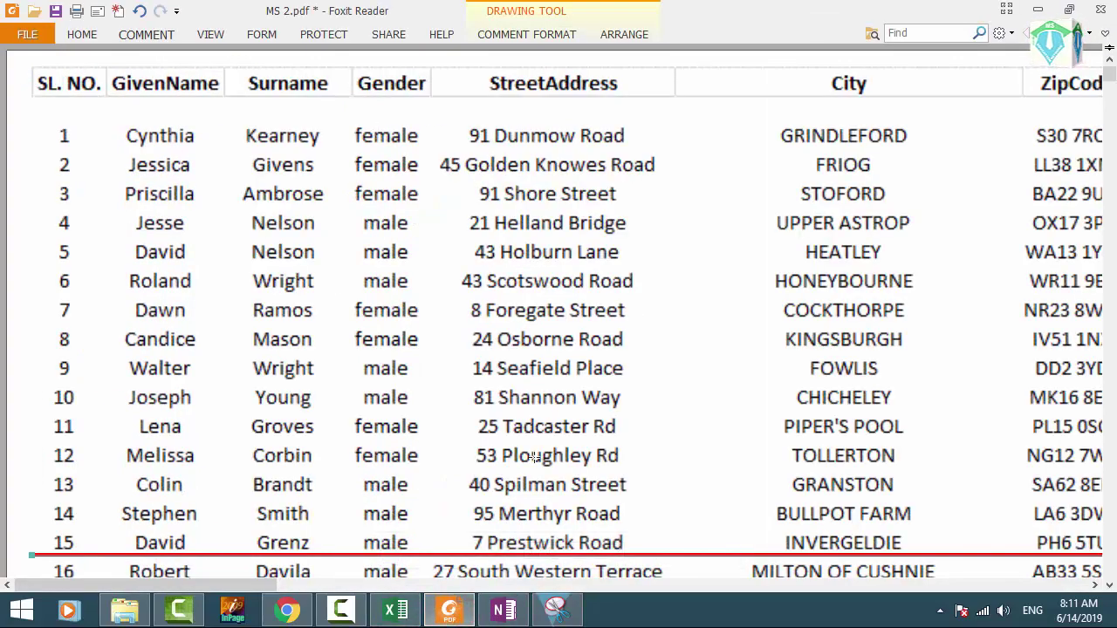
{"action": "left_click", "coordinate": [563, 569]}
{"action": "left_click", "coordinate": [155, 55]}
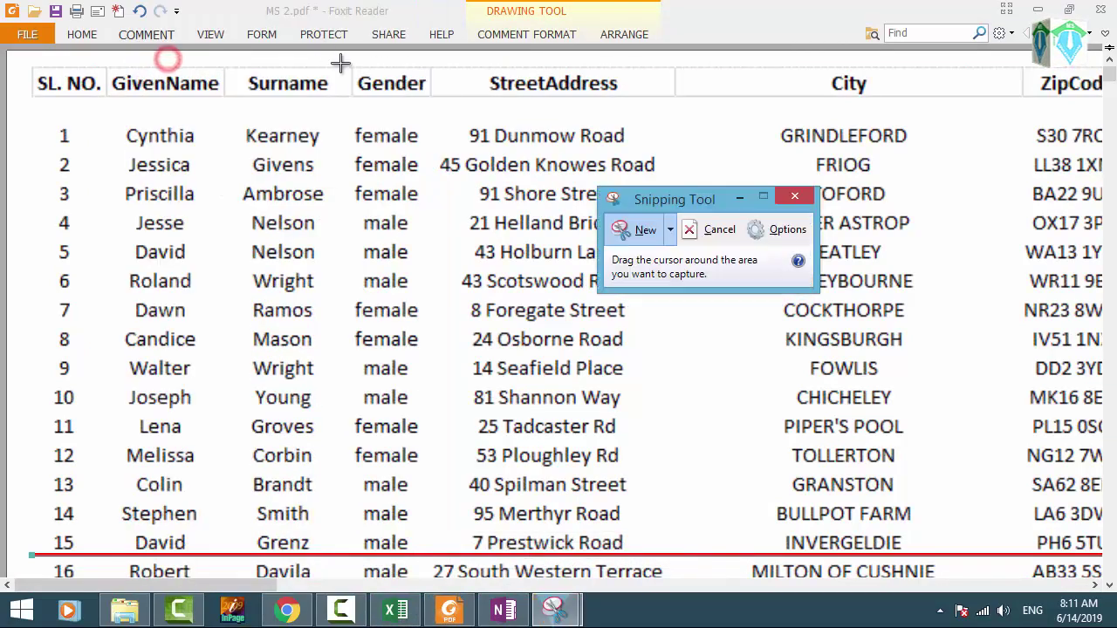
{"action": "left_click_drag", "start_coordinate": [346, 66], "coordinate": [430, 559]}
{"action": "key", "text": "alt+Tab"}
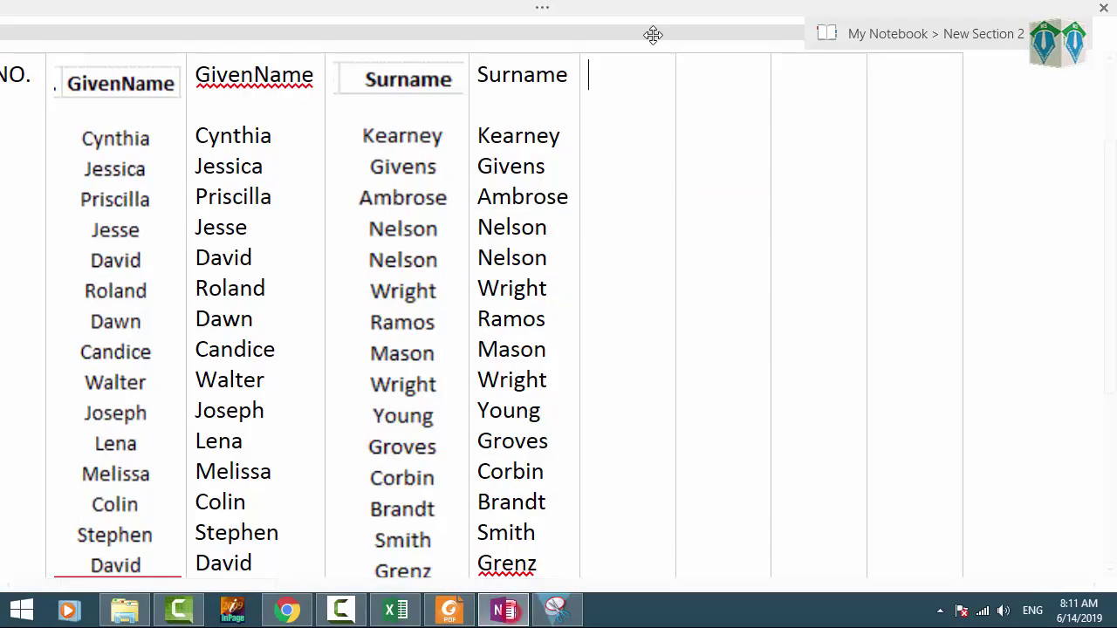
{"action": "key", "text": "ctrl+v"}
Step: Copy the text out of the Gender picture and scale the picture down to match the neighbouring rows
{"action": "right_click", "coordinate": [615, 131]}
{"action": "left_click", "coordinate": [676, 184]}
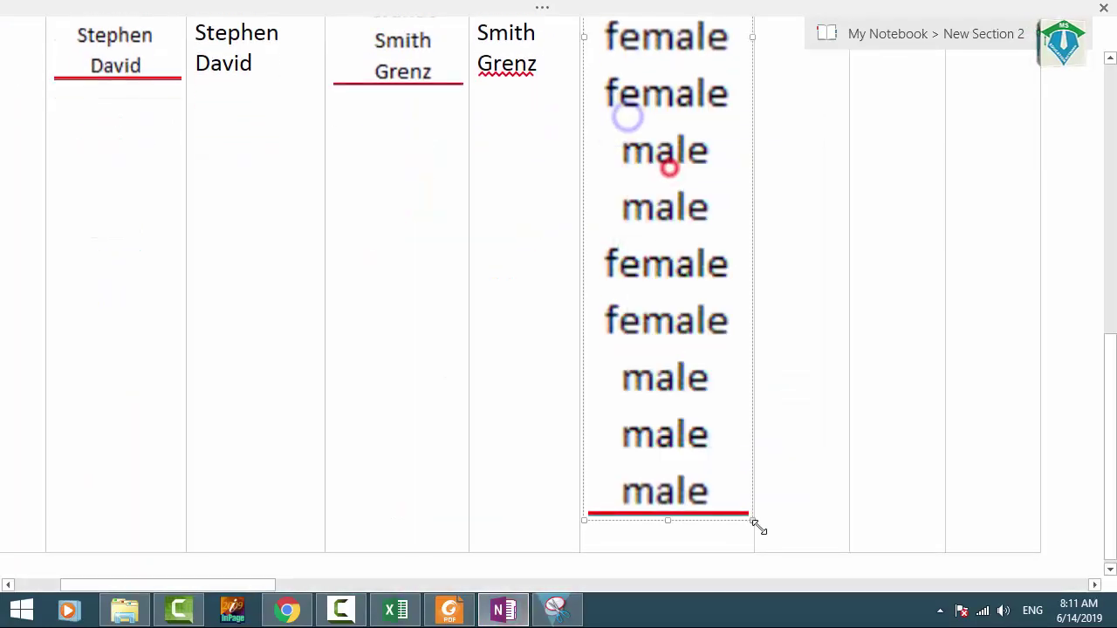
{"action": "left_click_drag", "start_coordinate": [753, 521], "coordinate": [697, 113]}
Step: Paste the extracted gender text into the eighth cell and insert a blank line below its Gender heading
{"action": "left_click", "coordinate": [736, 117]}
{"action": "key", "text": "ctrl+v"}
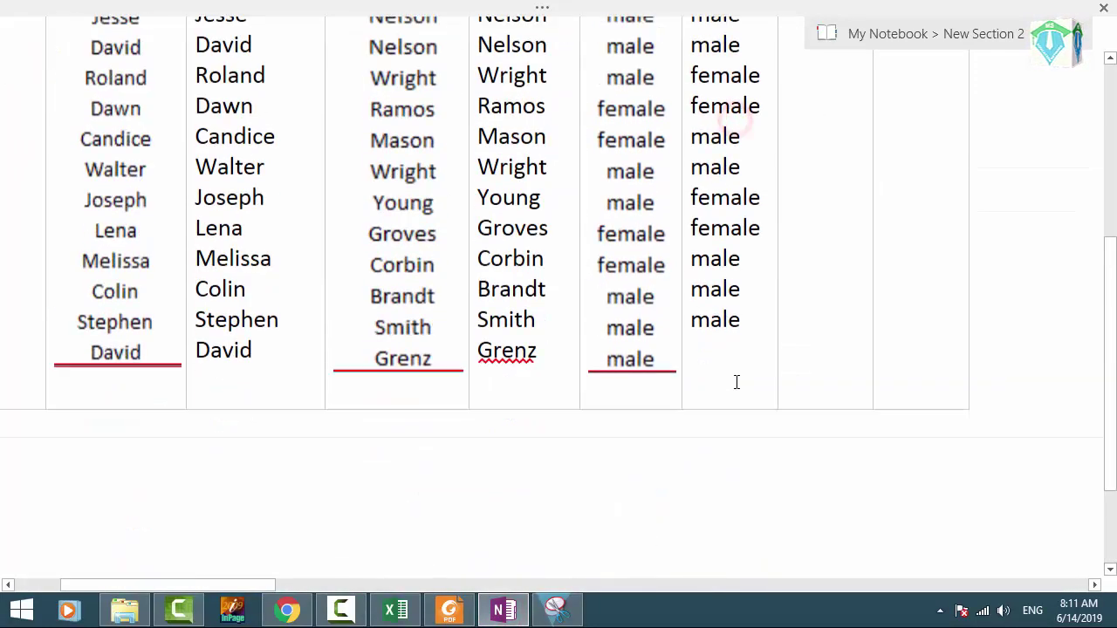
{"action": "left_click", "coordinate": [636, 337]}
{"action": "scroll", "coordinate": [635, 346], "scroll_direction": "up", "scroll_amount": 5}
{"action": "left_click", "coordinate": [772, 242]}
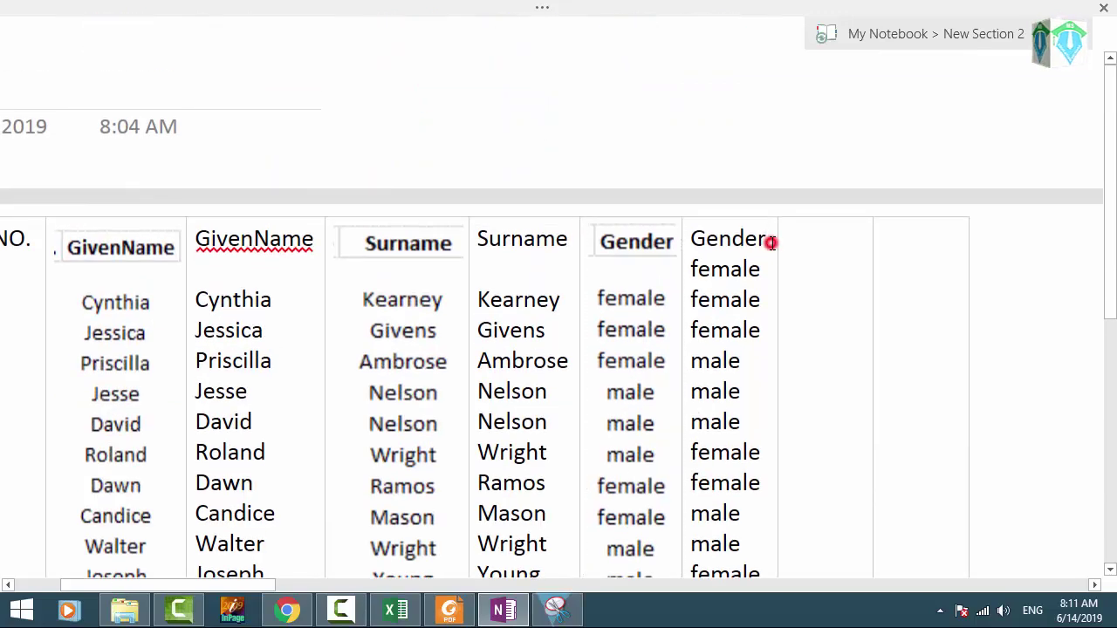
{"action": "left_click", "coordinate": [713, 520]}
{"action": "scroll", "coordinate": [713, 519], "scroll_direction": "down", "scroll_amount": 5}
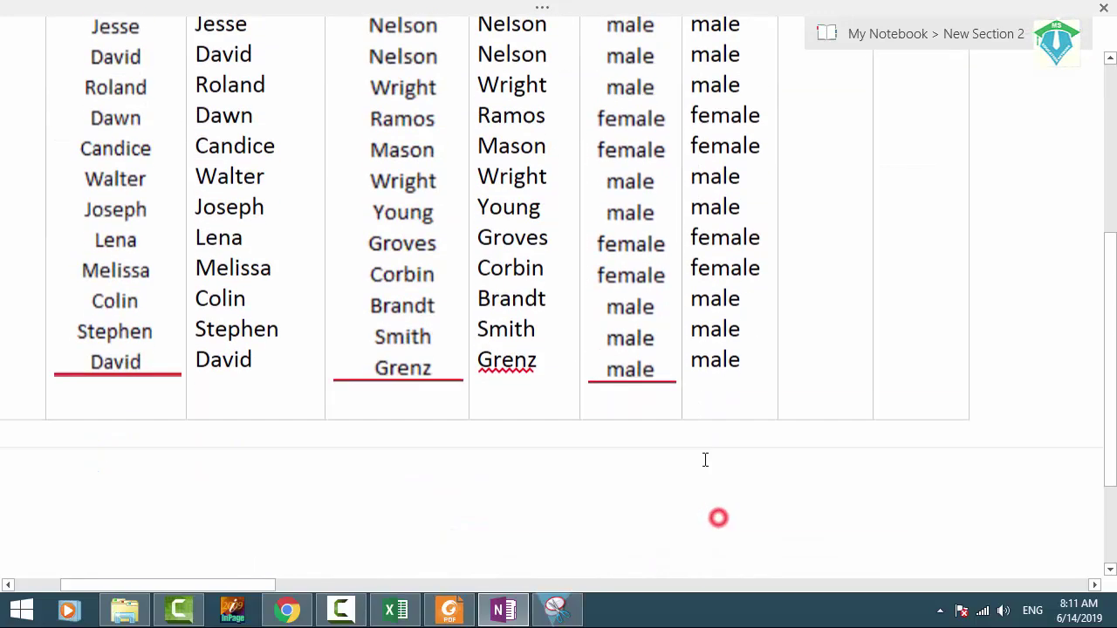
Step: Reduce the Gender picture's height slightly so its rows line up with the extracted text
{"action": "left_click", "coordinate": [638, 375]}
{"action": "scroll", "coordinate": [656, 380], "scroll_direction": "up", "scroll_amount": 5}
{"action": "left_click", "coordinate": [693, 369]}
Step: Snip the StreetAddress column with rows 1 to 15 from MS 2.pdf using Snipping Tool, and paste it into the OneNote table's ninth cell
{"action": "left_click", "coordinate": [808, 260]}
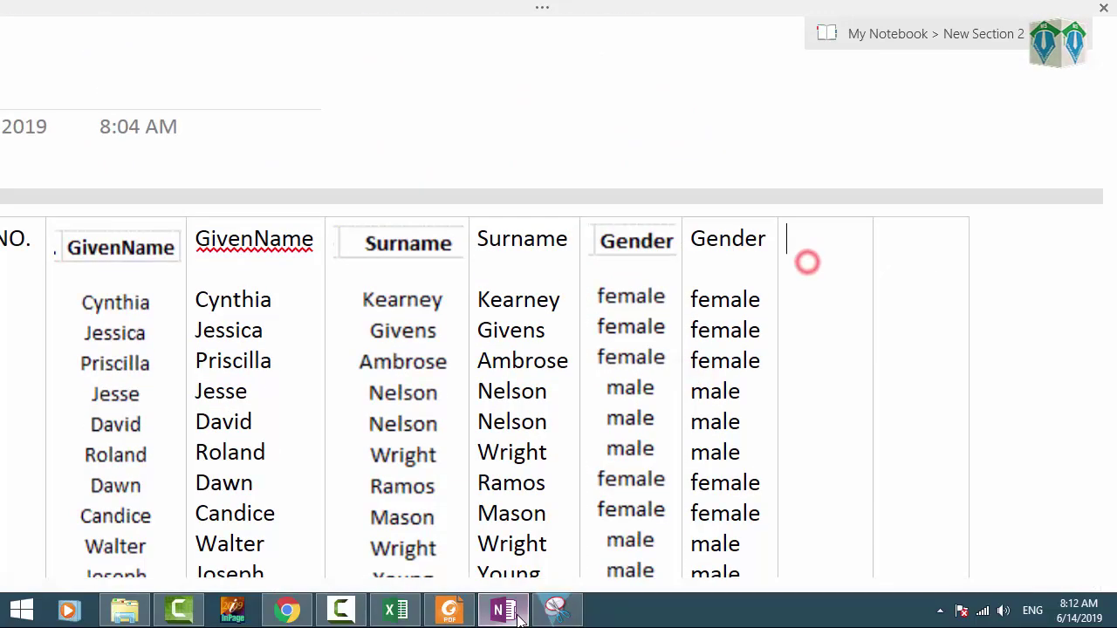
{"action": "left_click", "coordinate": [463, 611]}
{"action": "left_click", "coordinate": [296, 59]}
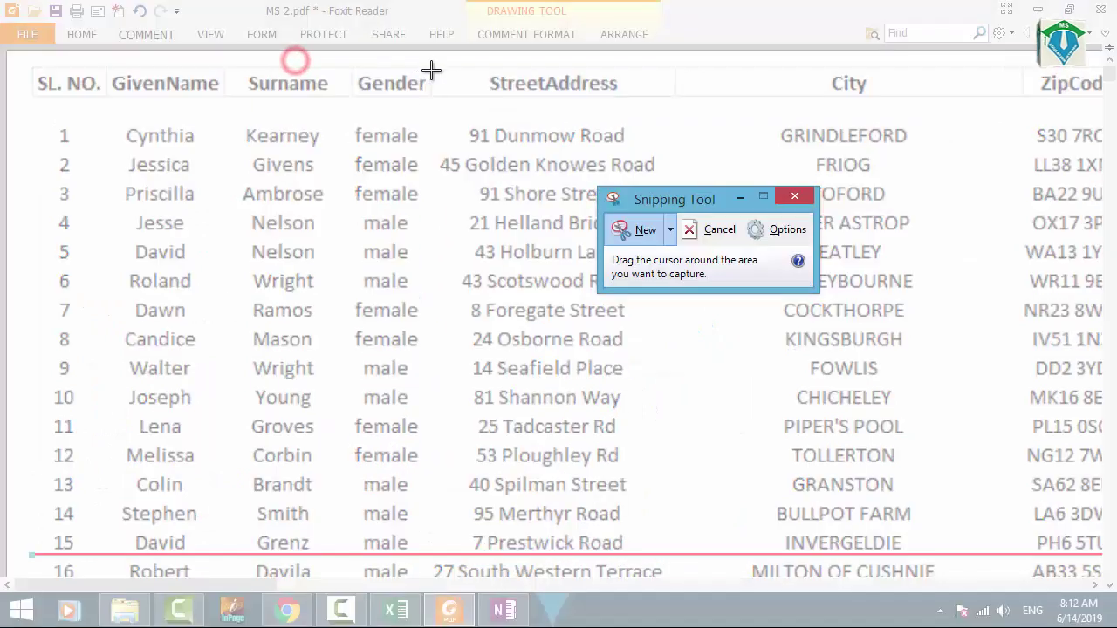
{"action": "left_click_drag", "start_coordinate": [432, 64], "coordinate": [685, 559]}
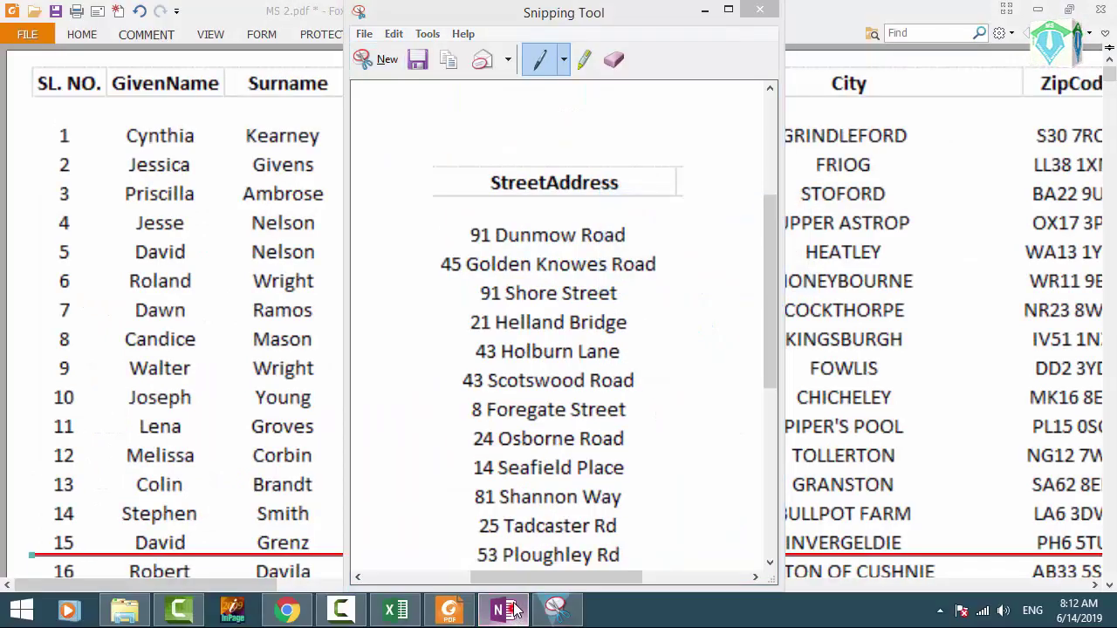
{"action": "left_click", "coordinate": [505, 611]}
{"action": "key", "text": "ctrl+v"}
Step: Copy the text out of the StreetAddress picture and scale the picture down to match the neighbouring rows
{"action": "right_click", "coordinate": [736, 147]}
{"action": "left_click", "coordinate": [773, 207]}
{"action": "scroll", "coordinate": [815, 379], "scroll_direction": "down", "scroll_amount": 4}
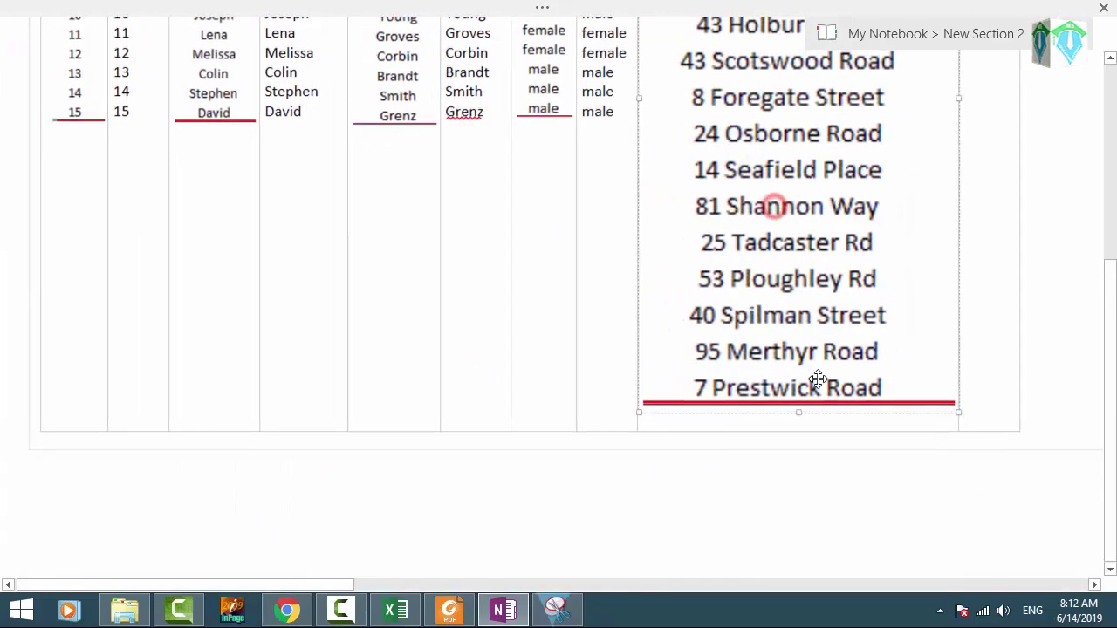
{"action": "left_click_drag", "start_coordinate": [956, 413], "coordinate": [726, 135]}
{"action": "scroll", "coordinate": [785, 157], "scroll_direction": "up", "scroll_amount": 5}
Step: Paste the extracted street addresses into the tenth cell and reduce the StreetAddress picture's height slightly to align its rows
{"action": "left_click", "coordinate": [858, 153]}
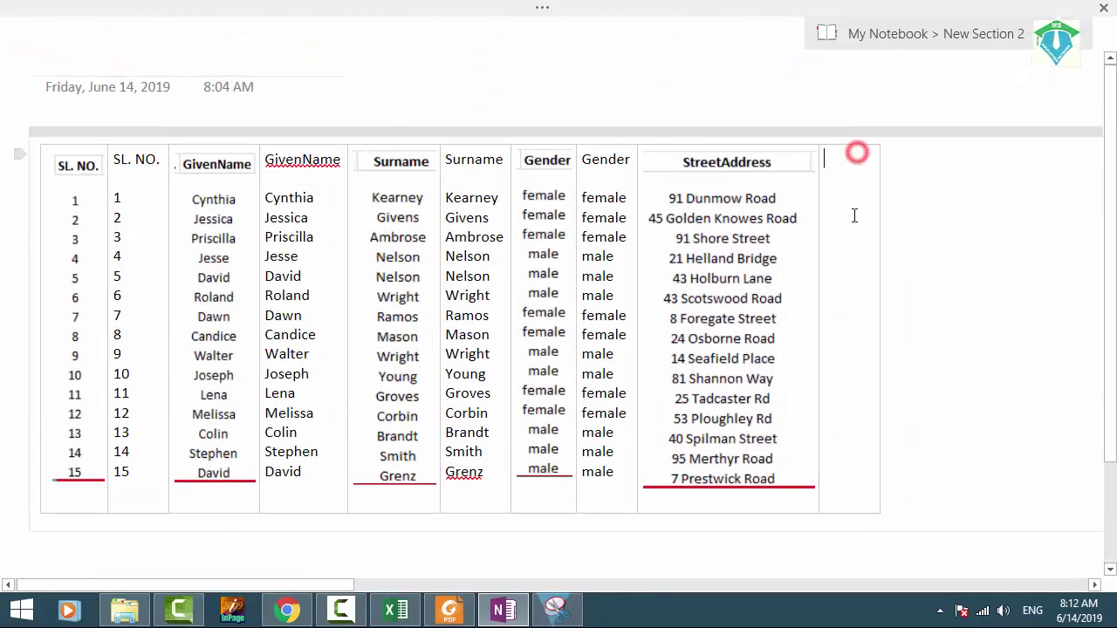
{"action": "key", "text": "ctrl+v"}
{"action": "scroll", "coordinate": [847, 262], "scroll_direction": "up", "scroll_amount": 4}
{"action": "scroll", "coordinate": [843, 267], "scroll_direction": "down", "scroll_amount": 5}
{"action": "left_click", "coordinate": [569, 180]}
{"action": "left_click_drag", "start_coordinate": [610, 241], "coordinate": [603, 219]}
{"action": "scroll", "coordinate": [603, 219], "scroll_direction": "up", "scroll_amount": 5}
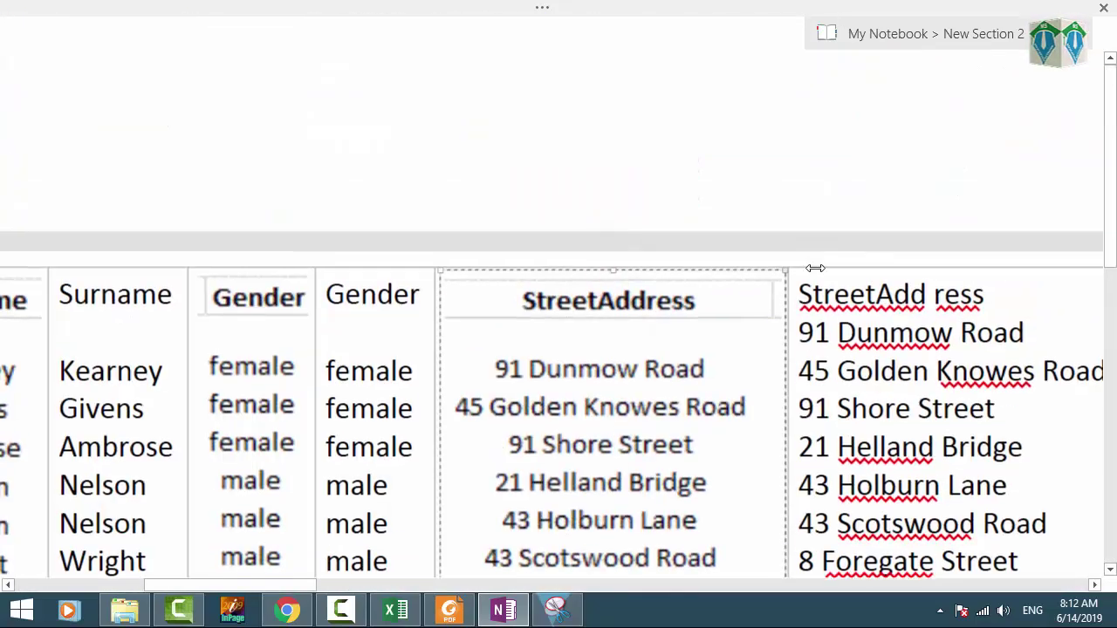
Step: Insert a blank line below the extracted street heading and remove its stray space so it reads StreetAddress
{"action": "left_click", "coordinate": [1002, 297]}
{"action": "key", "text": "Return"}
{"action": "scroll", "coordinate": [735, 396], "scroll_direction": "down", "scroll_amount": 2}
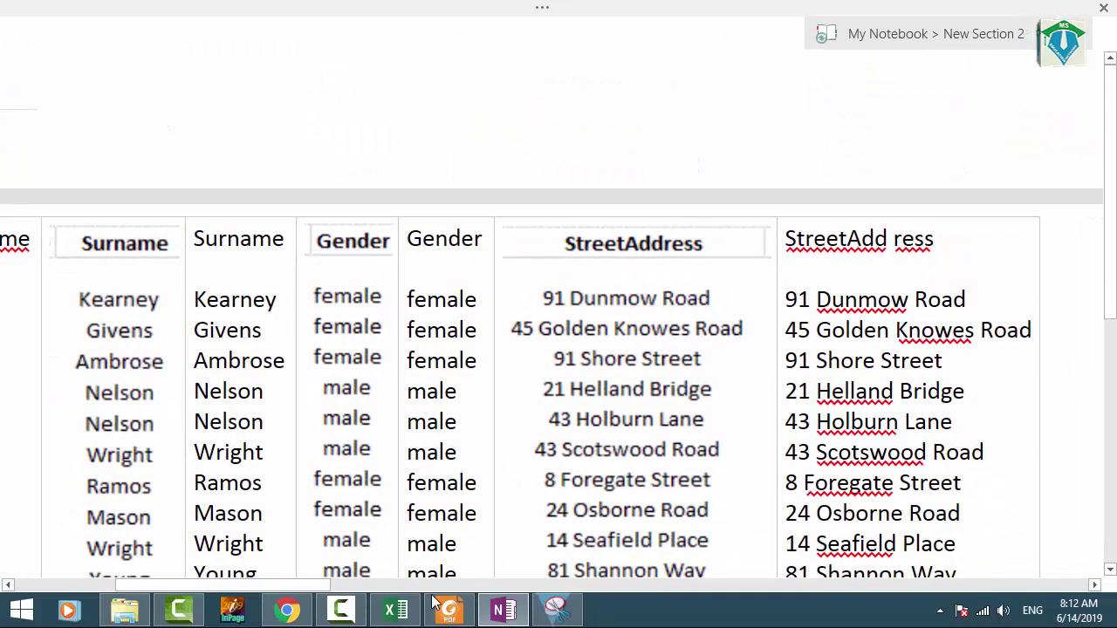
{"action": "left_click", "coordinate": [294, 585]}
{"action": "left_click_drag", "start_coordinate": [315, 592], "coordinate": [375, 591]}
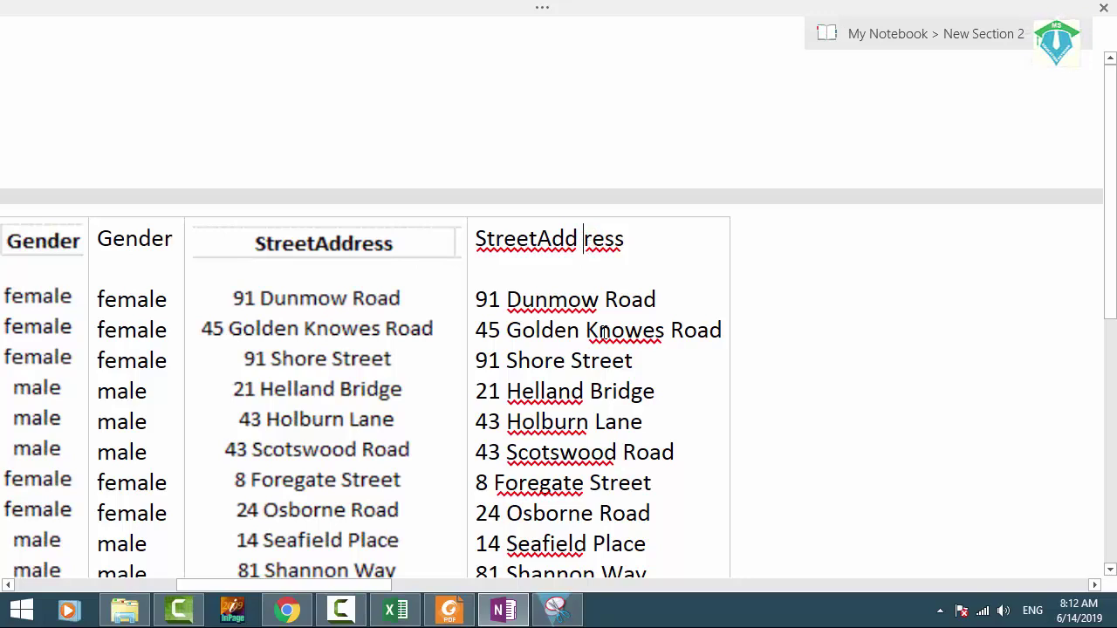
{"action": "key", "text": "BackSpace"}
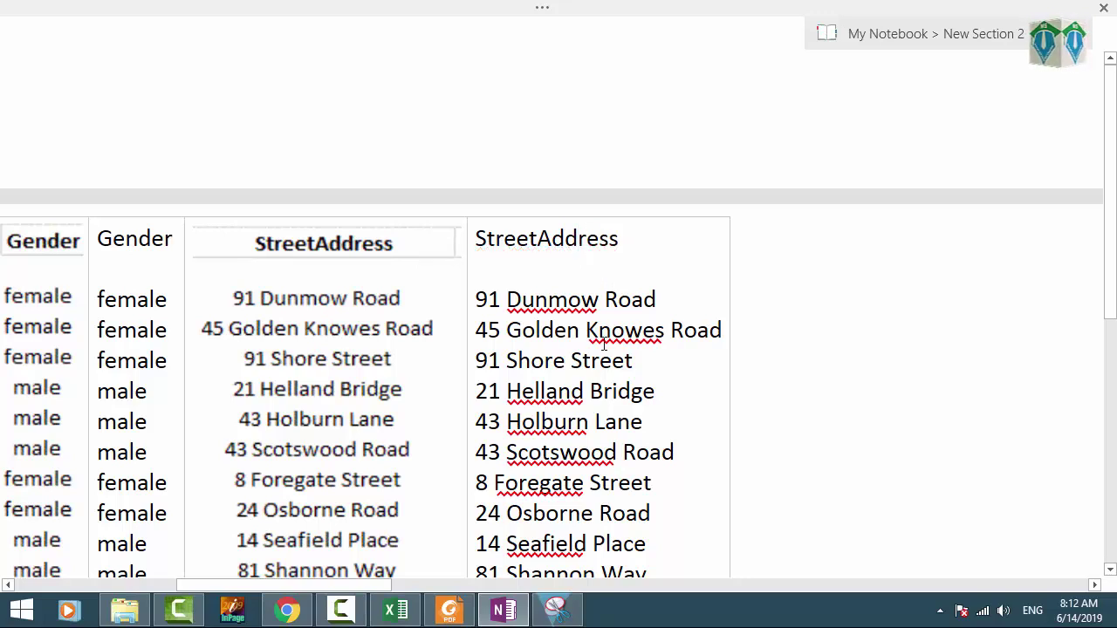
Step: Compare the extracted street addresses row by row with the StreetAddress picture
{"action": "scroll", "coordinate": [603, 344], "scroll_direction": "down", "scroll_amount": 3}
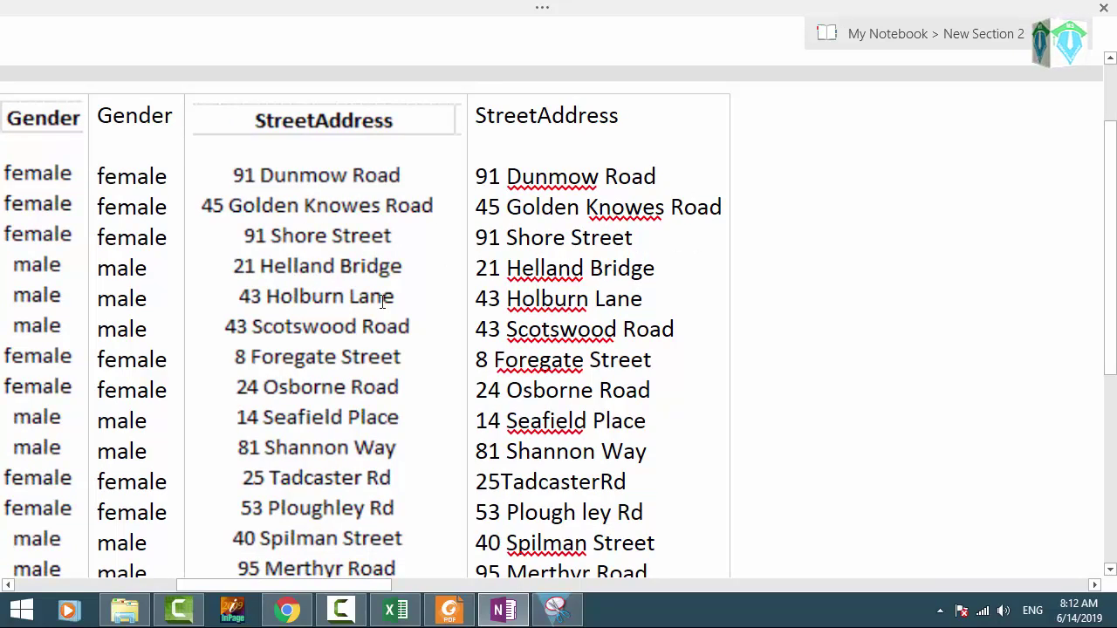
{"action": "scroll", "coordinate": [645, 310], "scroll_direction": "down", "scroll_amount": 3}
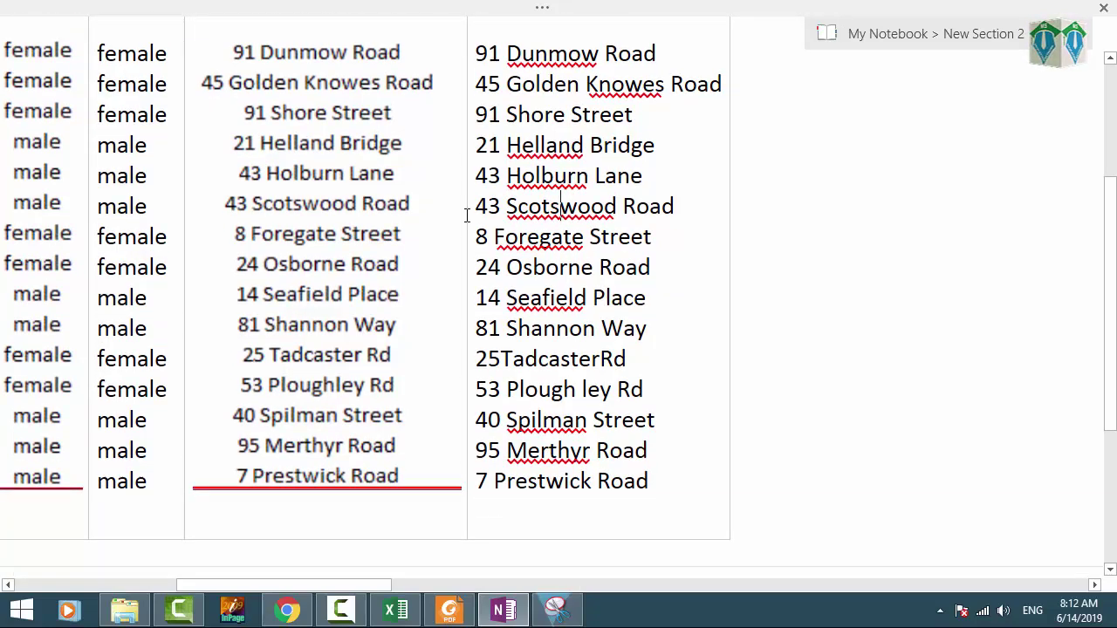
{"action": "left_click", "coordinate": [283, 352]}
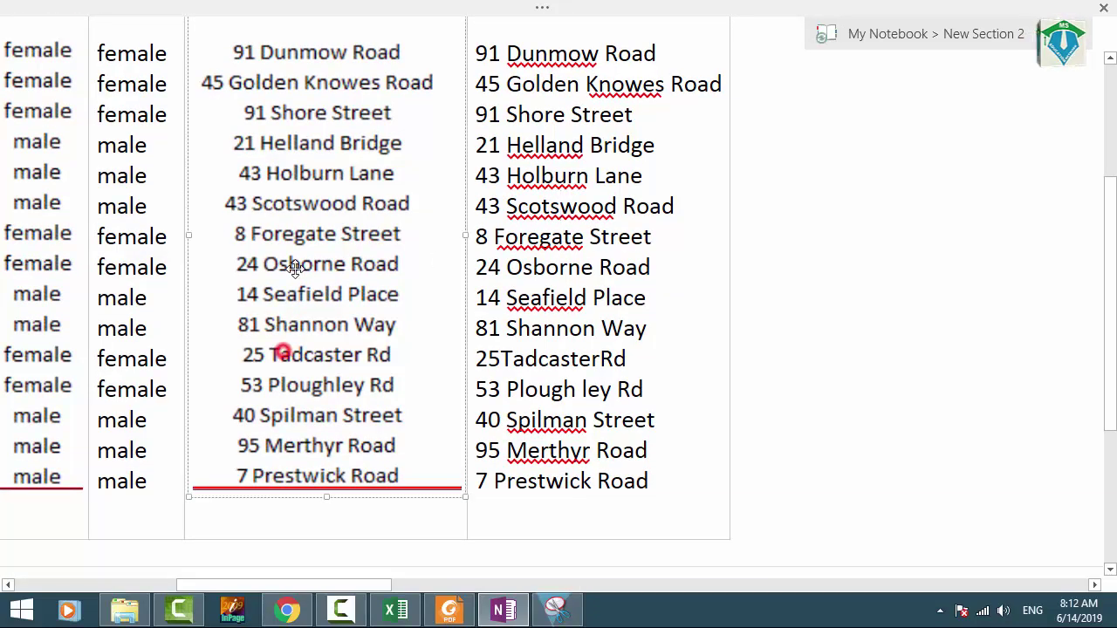
{"action": "left_click", "coordinate": [572, 268]}
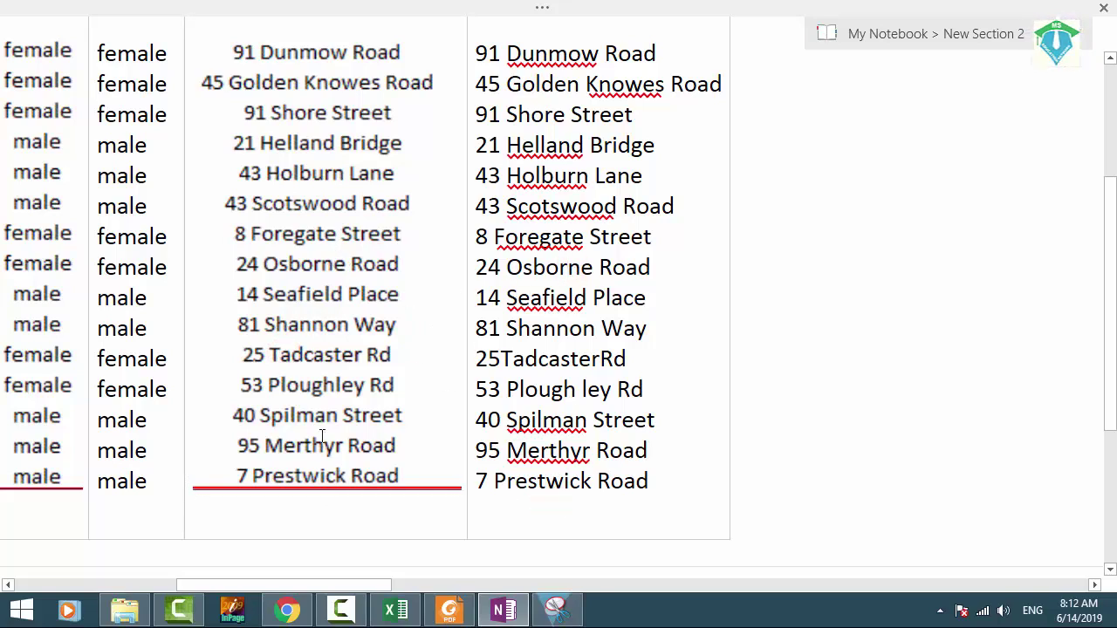
{"action": "left_click", "coordinate": [608, 502]}
{"action": "scroll", "coordinate": [654, 449], "scroll_direction": "up", "scroll_amount": 3}
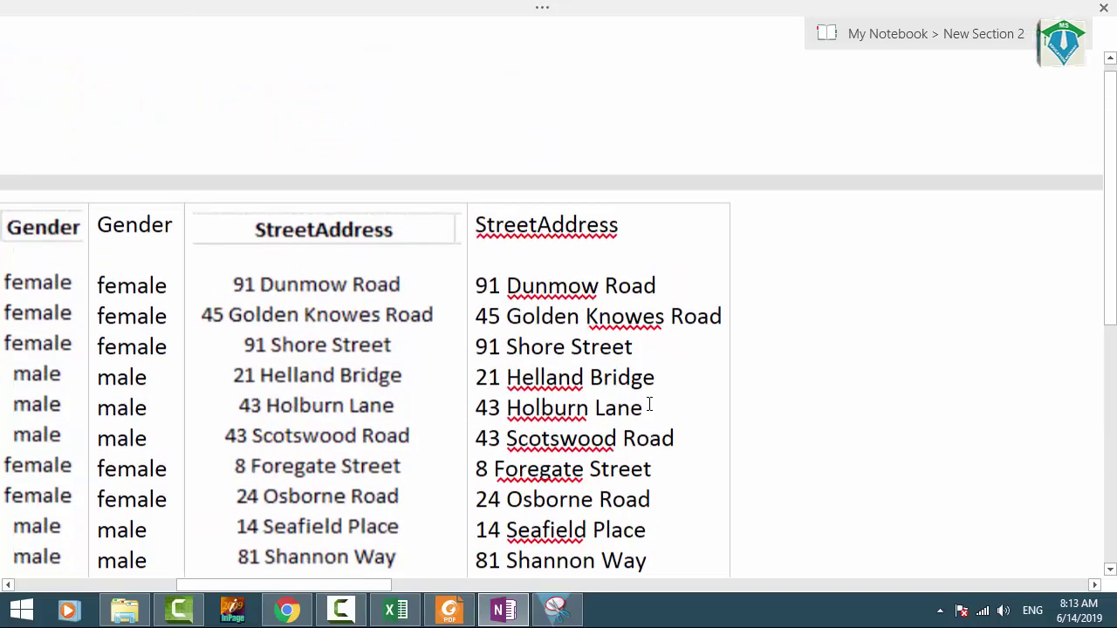
{"action": "scroll", "coordinate": [649, 401], "scroll_direction": "down", "scroll_amount": 2, "text": "ctrl"}
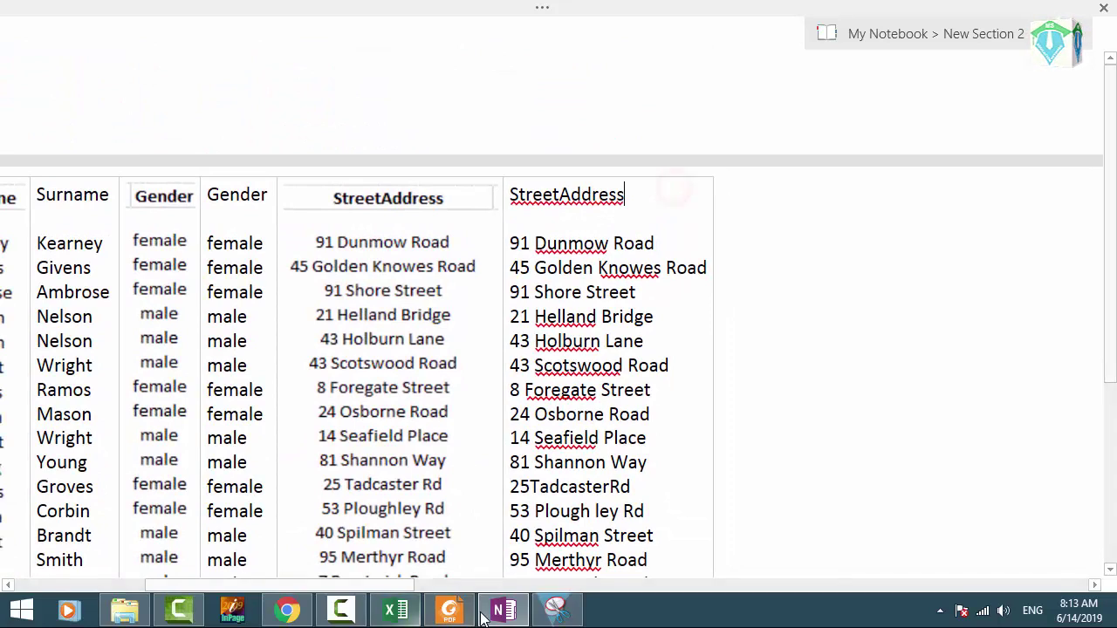
Step: Examine the columns that follow StreetAddress in MS 2.pdf in Foxit Reader, from City to TelephoneNumber, and return to OneNote
{"action": "left_click", "coordinate": [449, 609]}
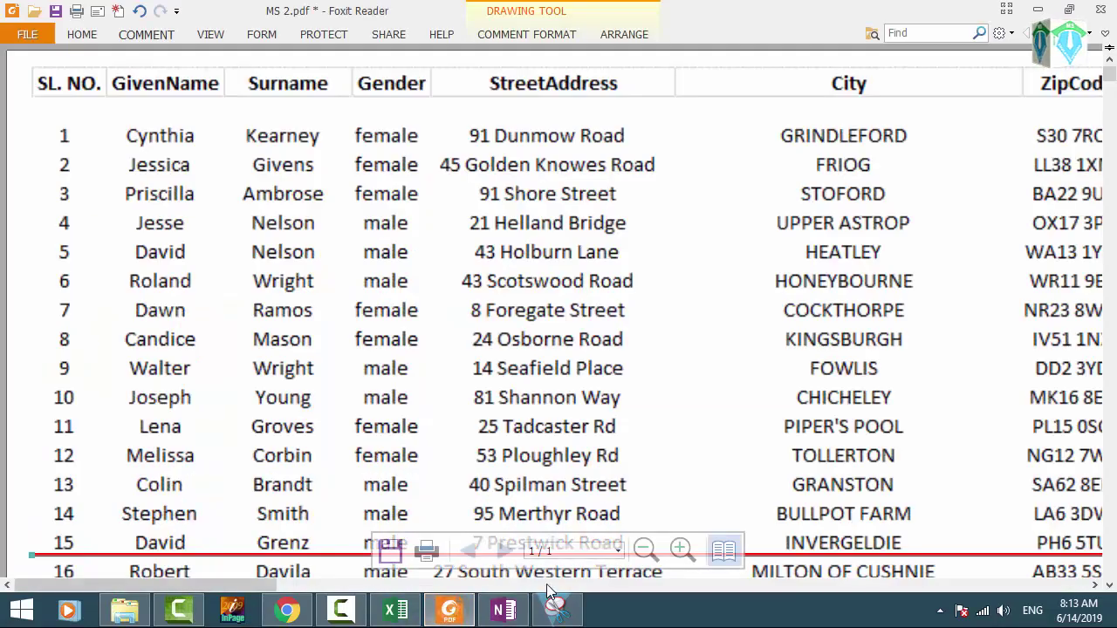
{"action": "left_click_drag", "start_coordinate": [221, 583], "coordinate": [377, 585]}
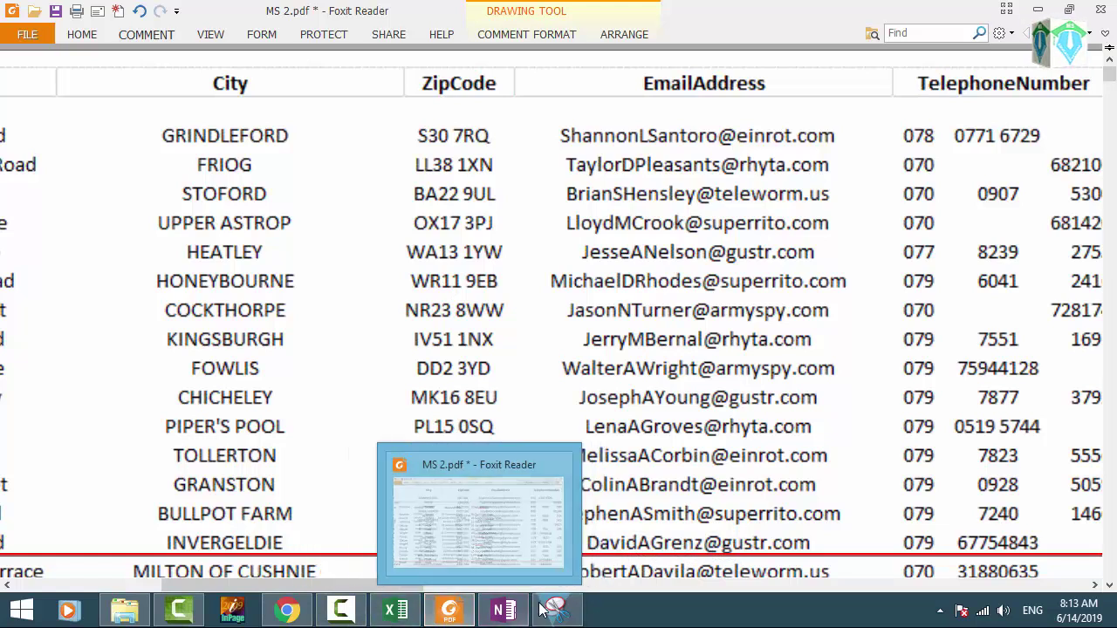
{"action": "left_click", "coordinate": [503, 609]}
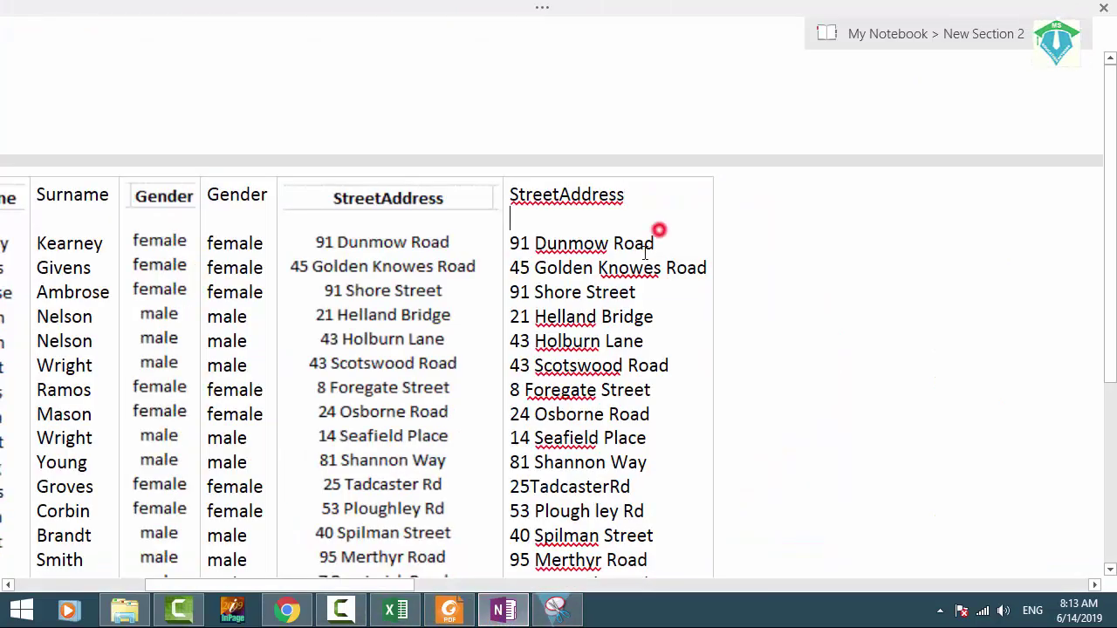
Step: Insert 17 empty columns to the right of the extracted StreetAddress column in the OneNote table
{"action": "scroll", "coordinate": [646, 253], "scroll_direction": "down", "scroll_amount": 2, "text": "ctrl"}
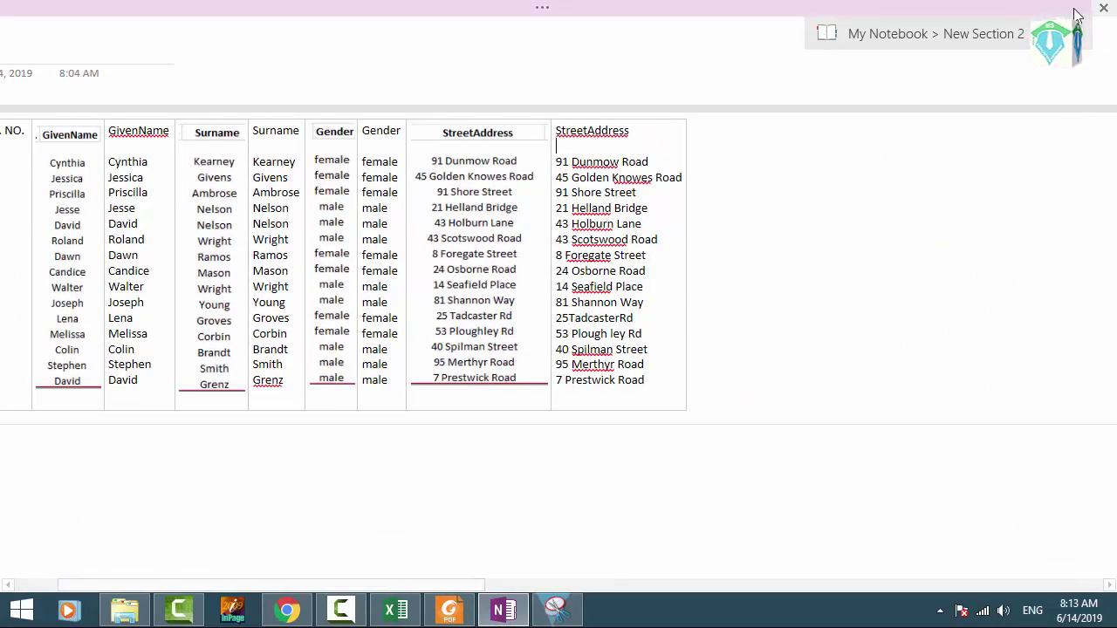
{"action": "left_click", "coordinate": [542, 8]}
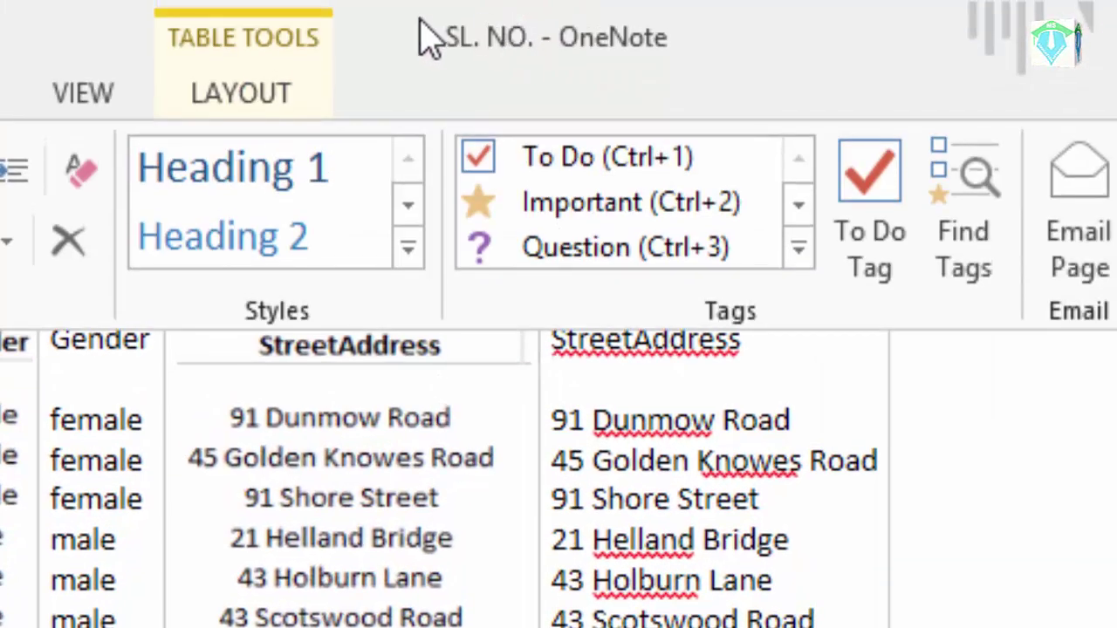
{"action": "left_click", "coordinate": [229, 97]}
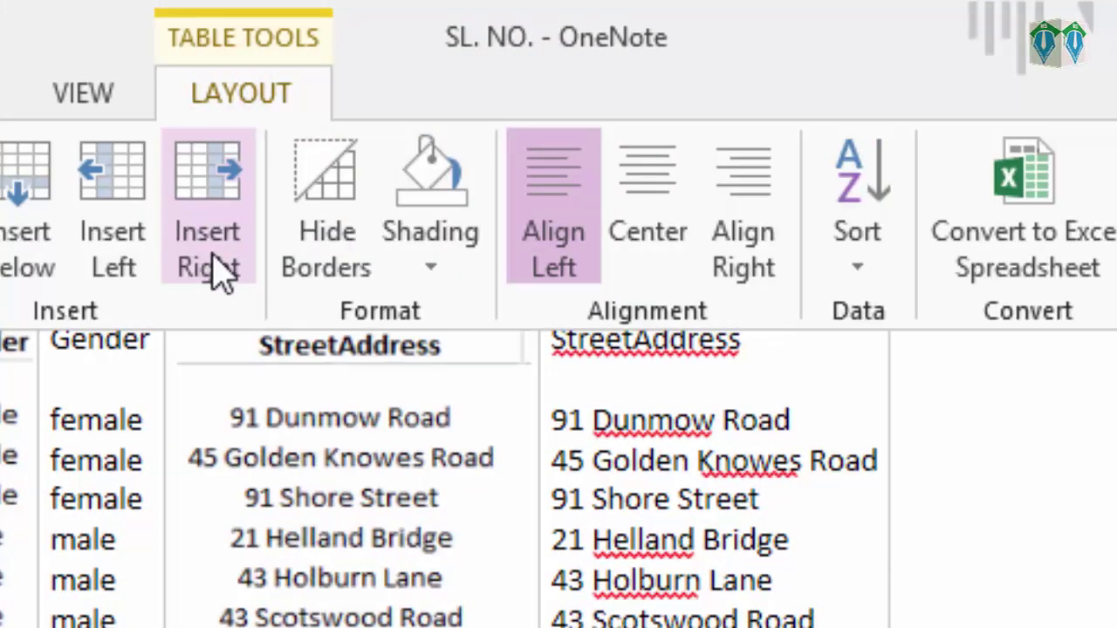
{"action": "left_click", "coordinate": [208, 187]}
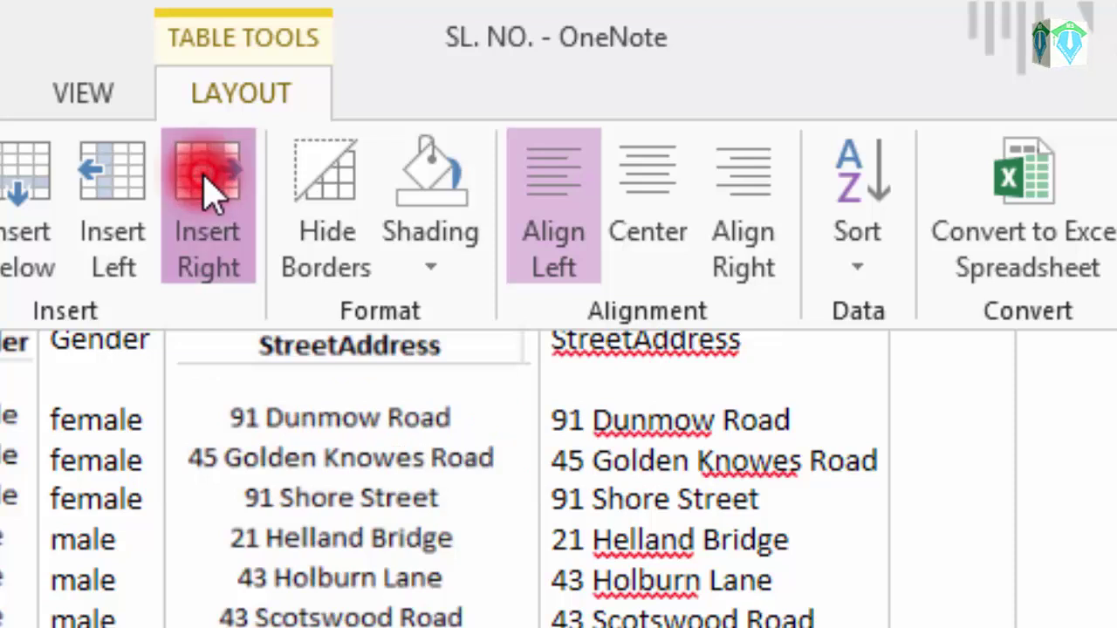
{"action": "left_click", "coordinate": [208, 179]}
{"action": "left_click", "coordinate": [208, 179]}
{"action": "left_click", "coordinate": [208, 179]}
{"action": "left_click", "coordinate": [208, 179]}
{"action": "left_click", "coordinate": [208, 179]}
{"action": "left_click", "coordinate": [208, 179]}
{"action": "left_click", "coordinate": [208, 178]}
{"action": "left_click", "coordinate": [207, 179]}
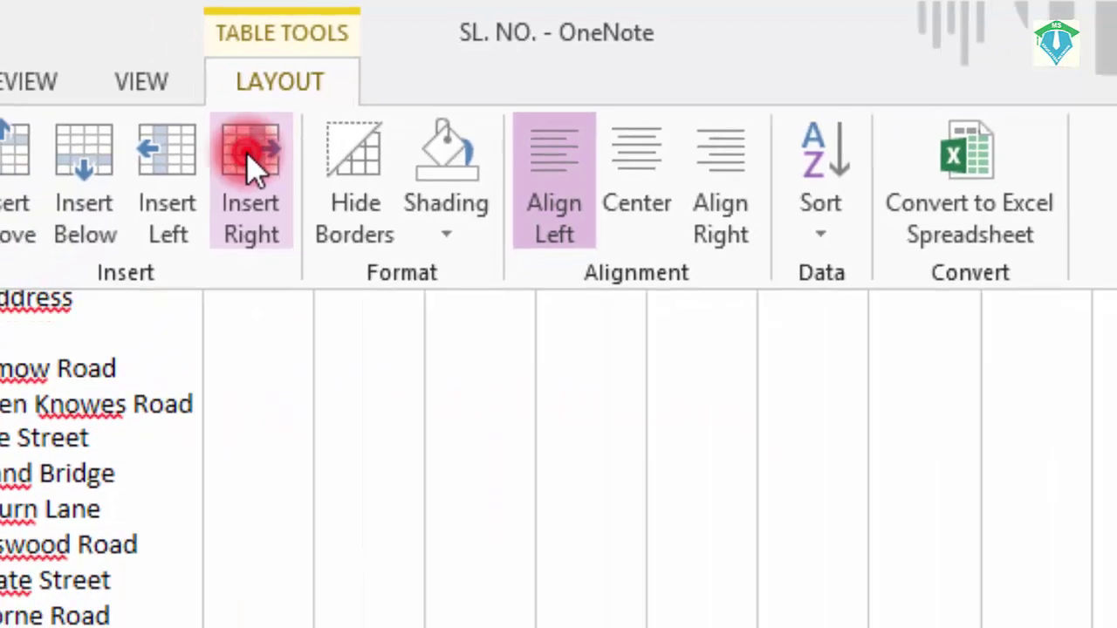
{"action": "left_click", "coordinate": [123, 463]}
{"action": "key", "text": "F11"}
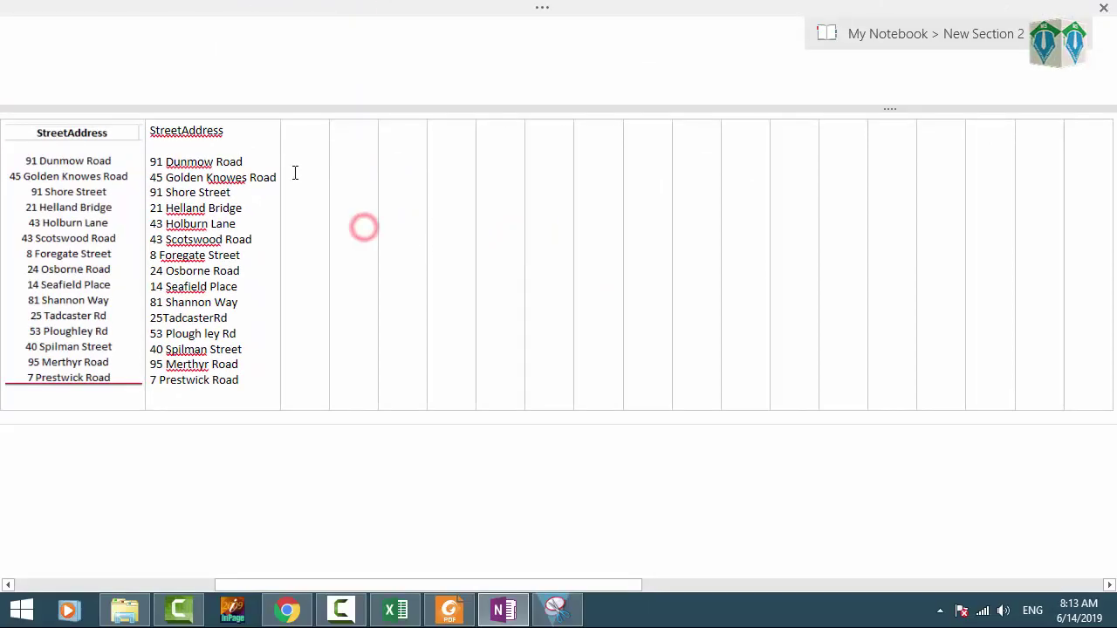
{"action": "left_click_drag", "start_coordinate": [353, 585], "coordinate": [576, 585]}
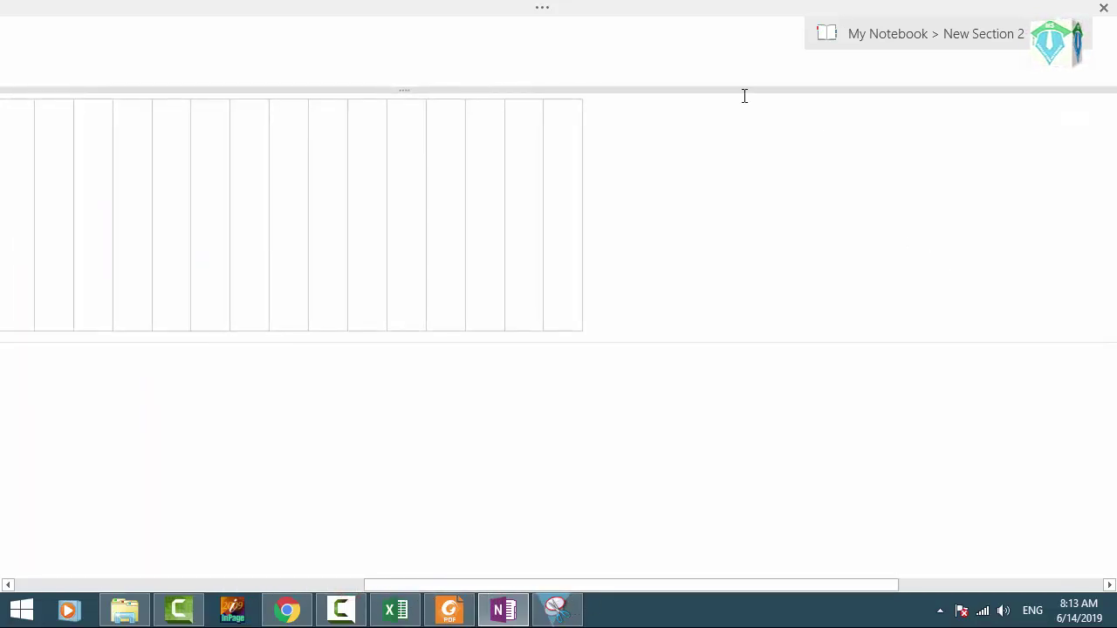
{"action": "left_click", "coordinate": [743, 89]}
{"action": "left_click", "coordinate": [385, 169]}
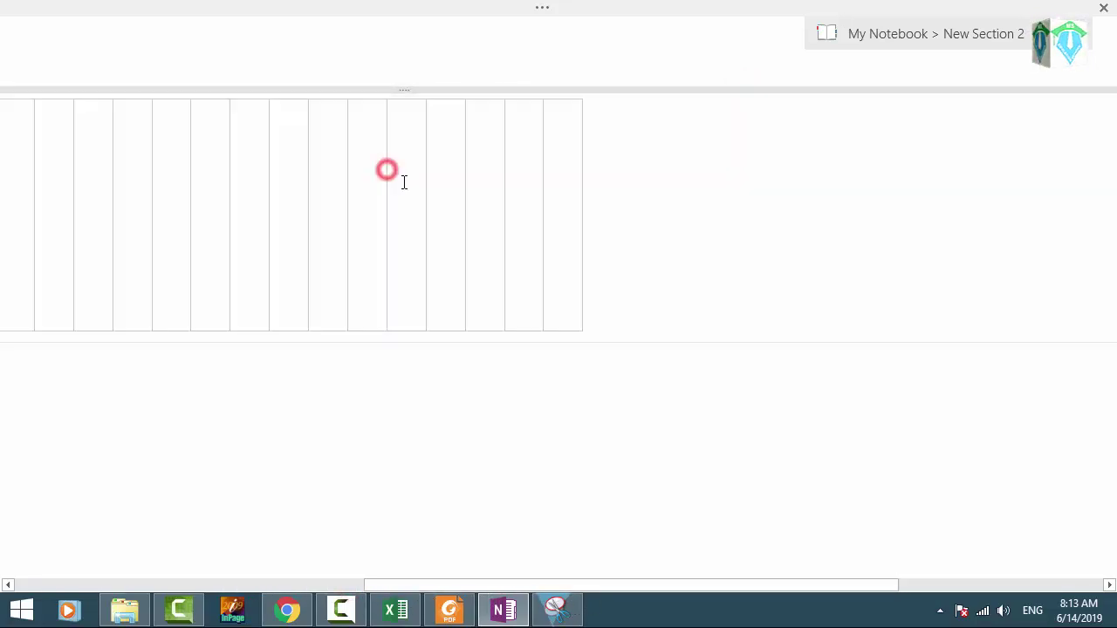
{"action": "scroll", "coordinate": [427, 574], "scroll_direction": "left", "scroll_amount": 5}
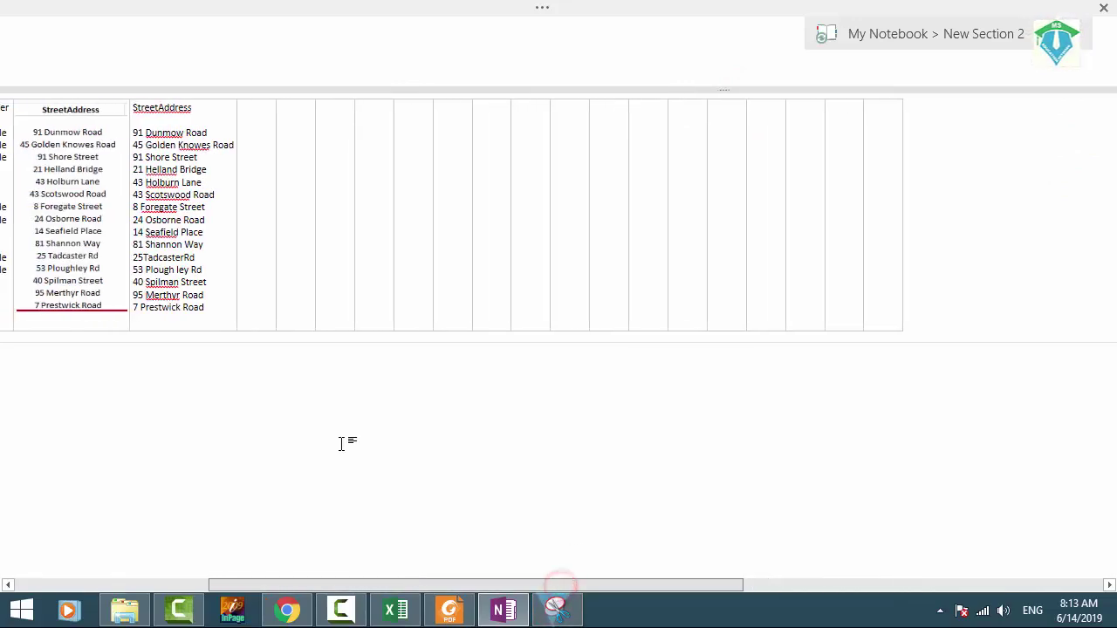
Step: Snip the PDF's ZipCode column from its heading through row 15 and paste the picture into the first empty OneNote table cell
{"action": "left_click", "coordinate": [265, 126]}
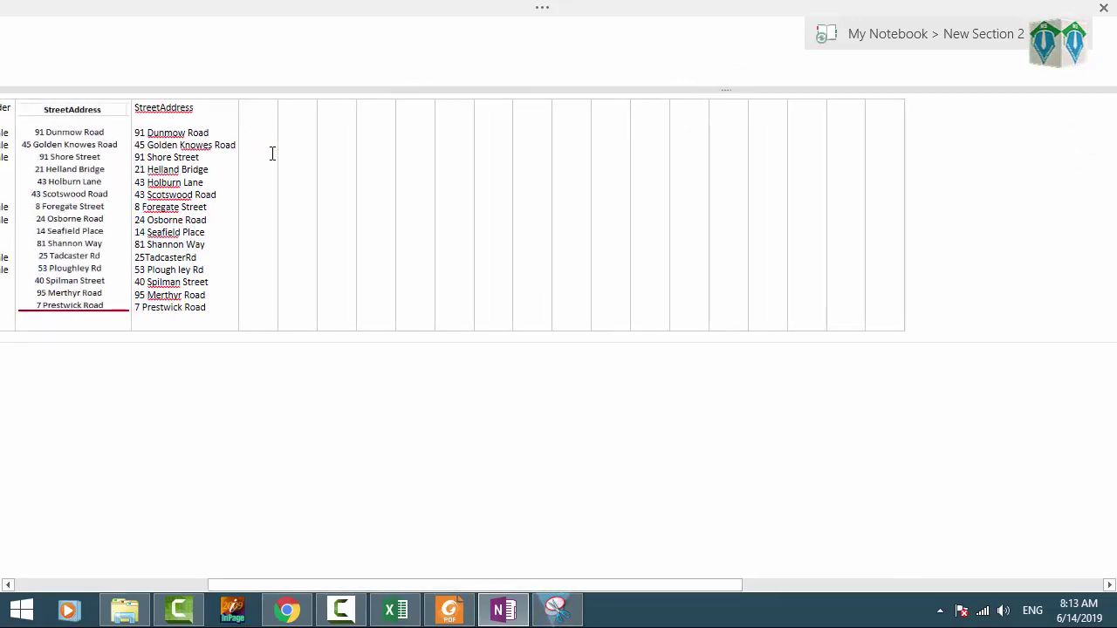
{"action": "scroll", "coordinate": [272, 153], "scroll_direction": "up", "scroll_amount": 5}
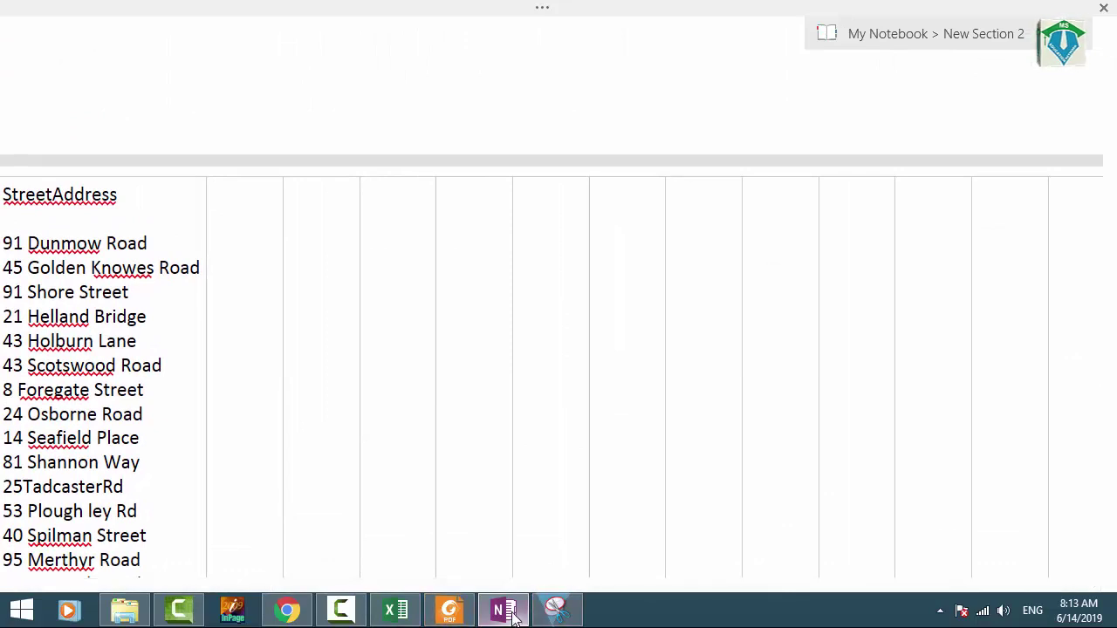
{"action": "left_click", "coordinate": [514, 611]}
{"action": "left_click", "coordinate": [556, 609]}
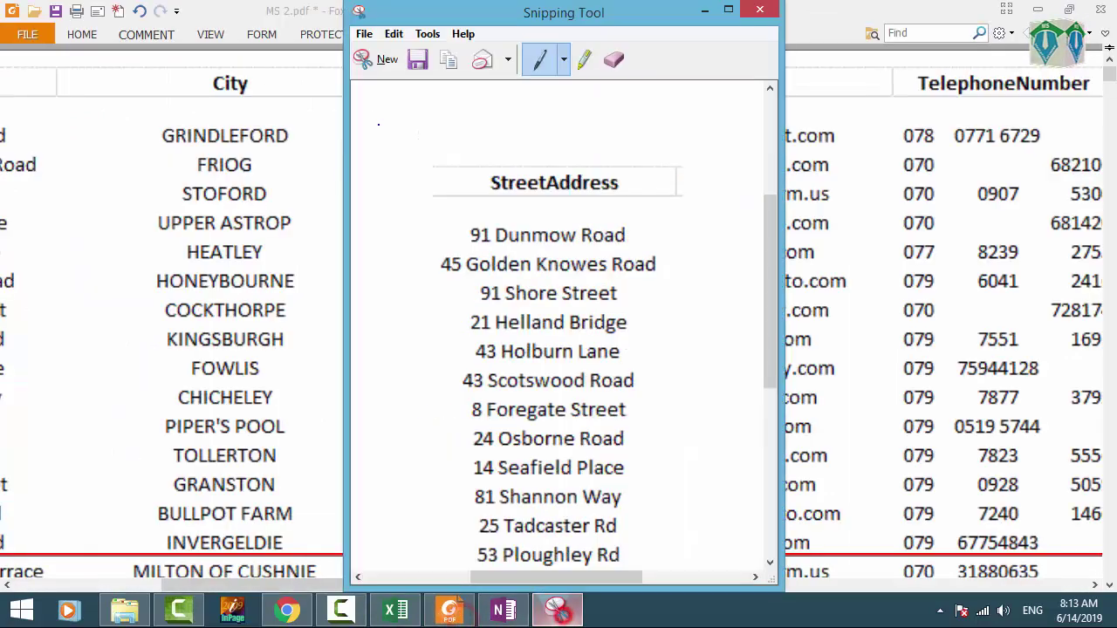
{"action": "left_click", "coordinate": [375, 54]}
{"action": "left_click_drag", "start_coordinate": [382, 62], "coordinate": [526, 558]}
{"action": "left_click", "coordinate": [504, 609]}
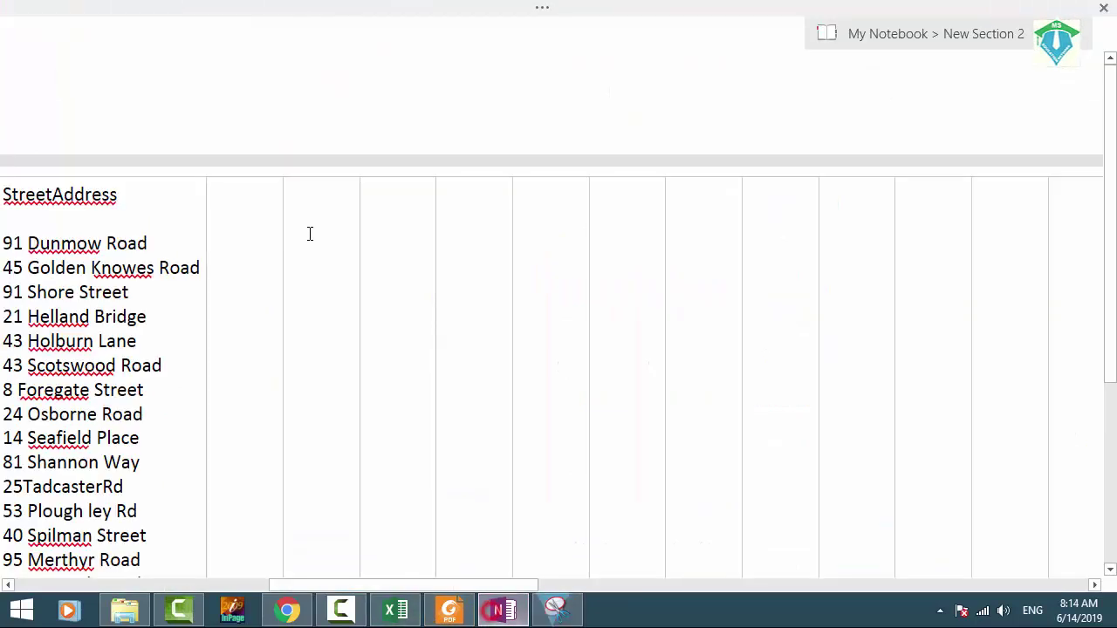
{"action": "left_click", "coordinate": [258, 184]}
{"action": "key", "text": "ctrl+v"}
Step: Copy the text out of the ZipCode picture and paste it into the adjacent empty cell
{"action": "right_click", "coordinate": [282, 187]}
{"action": "left_click", "coordinate": [312, 243]}
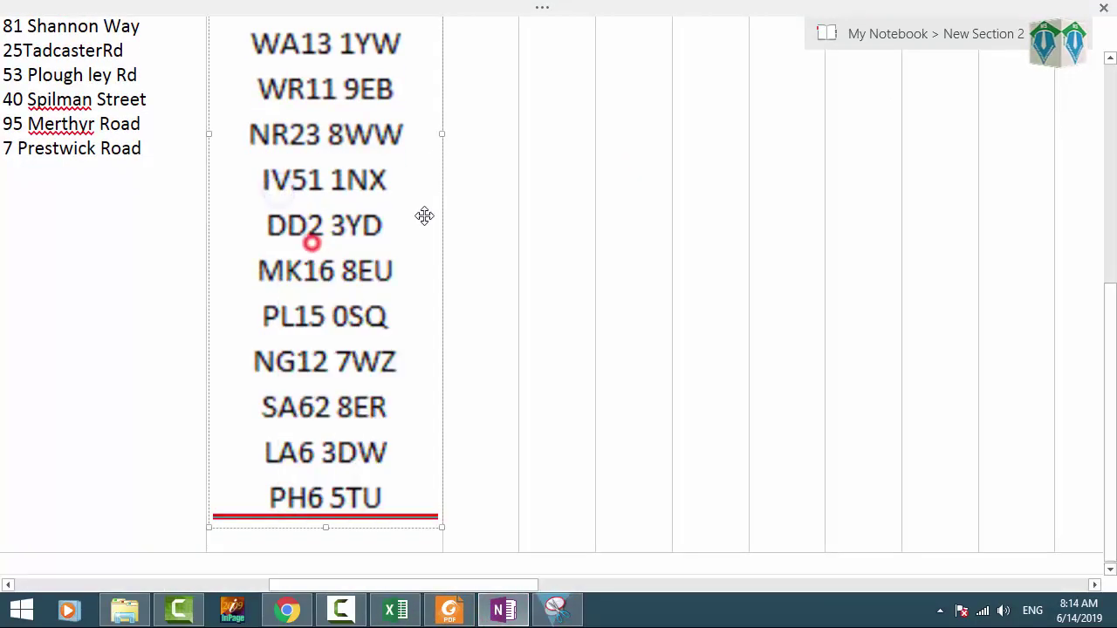
{"action": "left_click", "coordinate": [468, 101]}
{"action": "type", "text": "ZipCode S307RQ LL38 1XN BA22 9UL OX17 3PJ WA13 1YW WRJ1 9EB NR23 8WW 1V51 1NX DD23YD MK16 8EU PL15OSQ NG127WZ SA628ER LA63DW PH65TU"}
Step: Scale the ZipCode picture down to roughly match the neighbouring rows and insert a blank line below the extracted ZipCode heading
{"action": "scroll", "coordinate": [407, 481], "scroll_direction": "down", "scroll_amount": 6}
{"action": "left_click", "coordinate": [374, 378]}
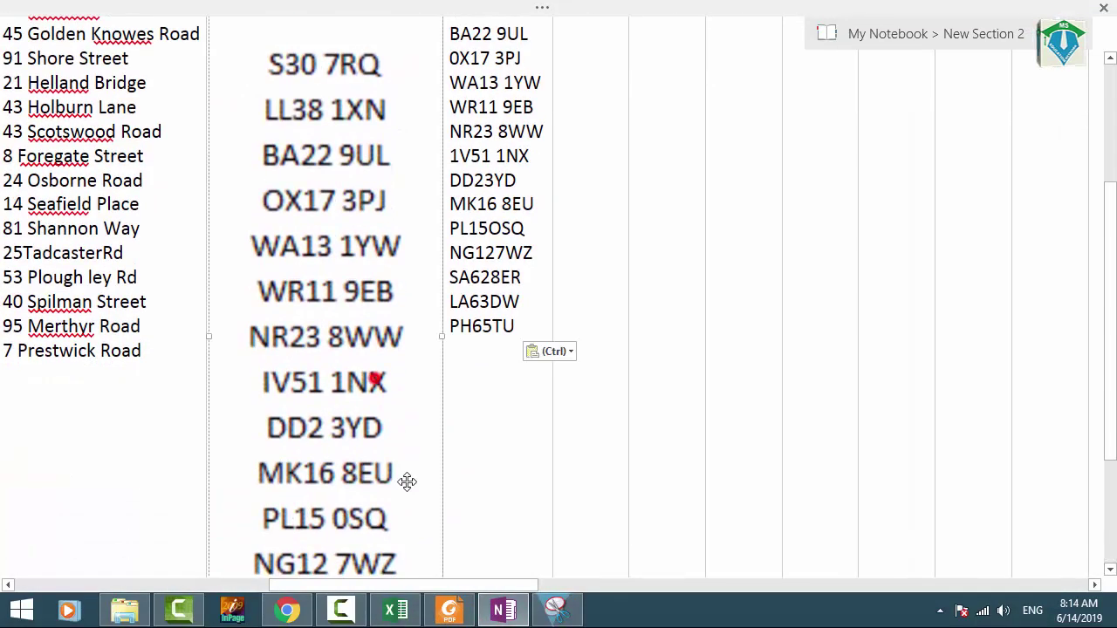
{"action": "left_click_drag", "start_coordinate": [443, 531], "coordinate": [189, 155]}
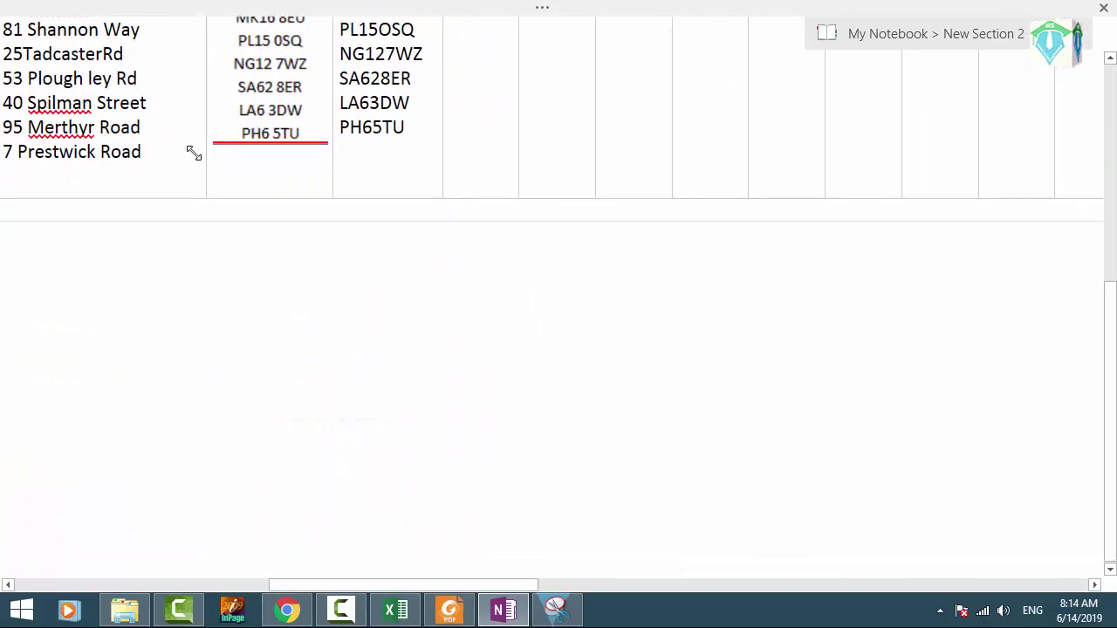
{"action": "scroll", "coordinate": [402, 151], "scroll_direction": "up", "scroll_amount": 5}
{"action": "scroll", "coordinate": [403, 150], "scroll_direction": "up", "scroll_amount": 1}
{"action": "left_click", "coordinate": [412, 158]}
{"action": "key", "text": "Return"}
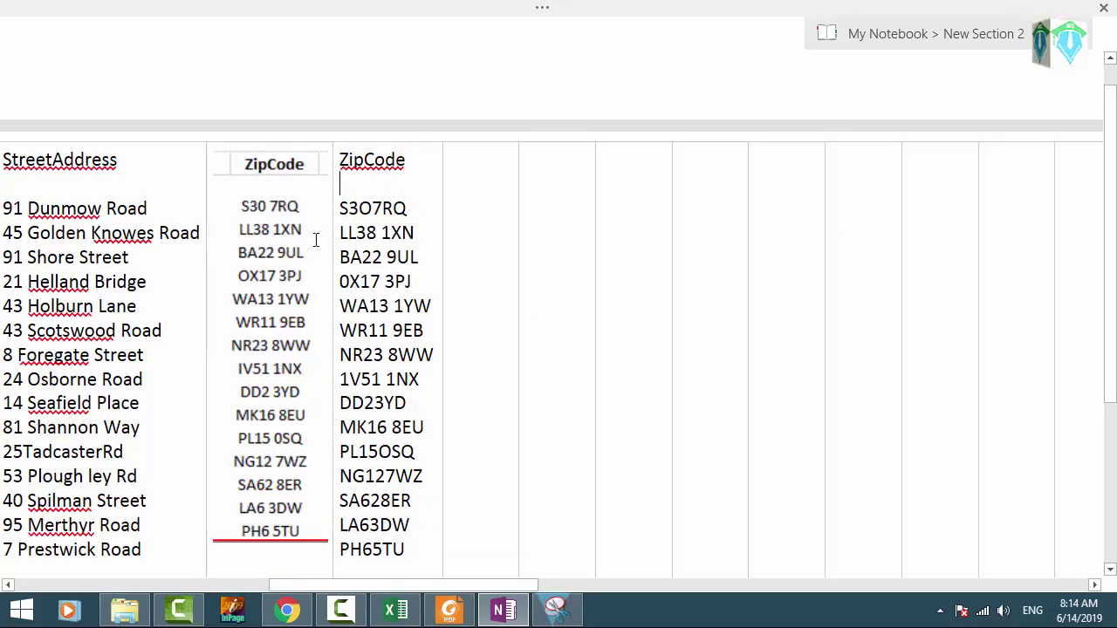
Step: In the extracted first zip code, change the letter O to 0 and add the missing space; change the fourth code's leading 0 to O
{"action": "scroll", "coordinate": [311, 243], "scroll_direction": "up", "scroll_amount": 1}
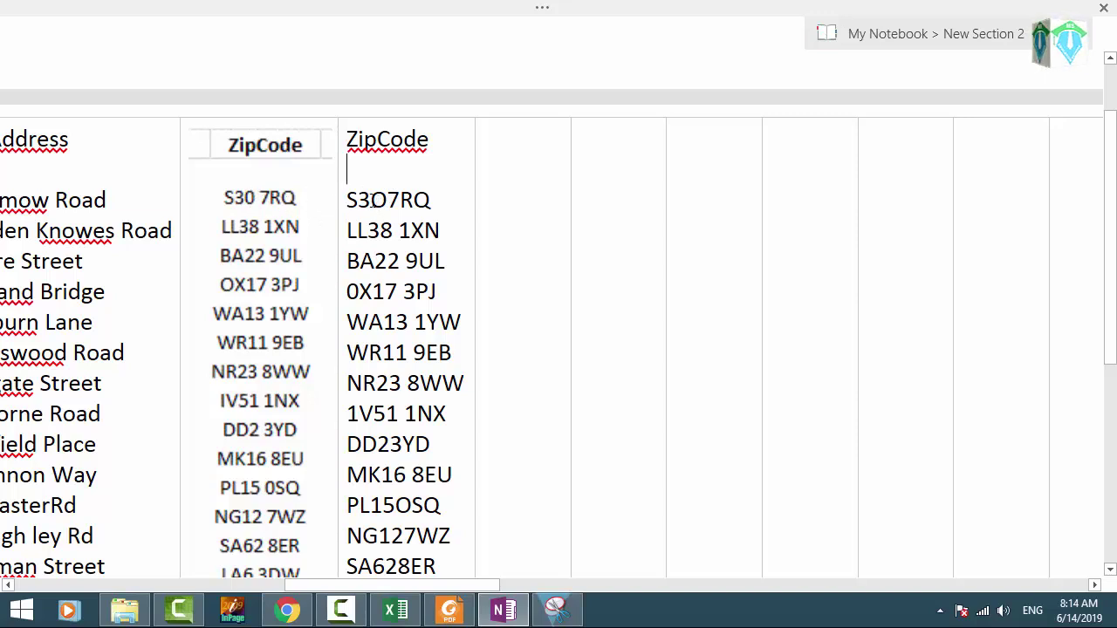
{"action": "left_click_drag", "start_coordinate": [371, 199], "coordinate": [389, 200]}
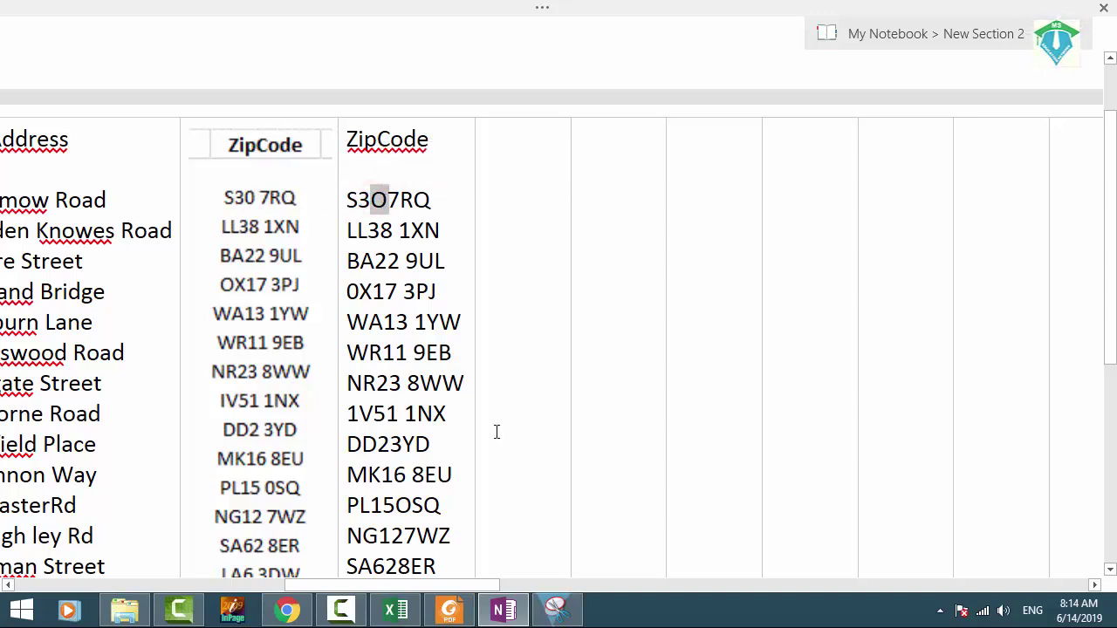
{"action": "type", "text": "0"}
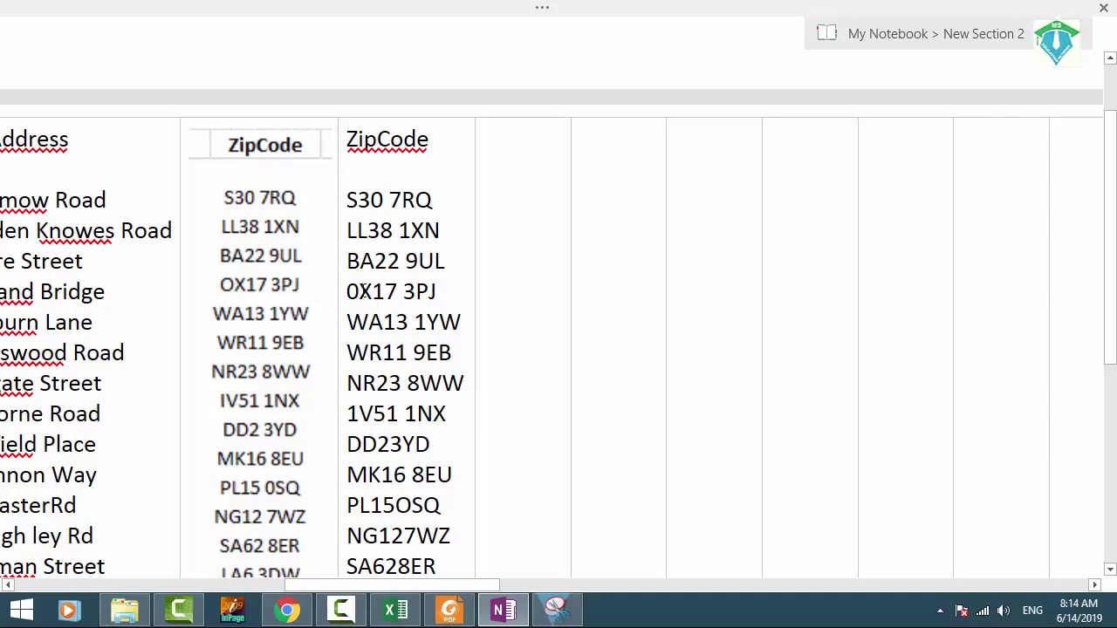
{"action": "left_click_drag", "start_coordinate": [356, 291], "coordinate": [347, 292]}
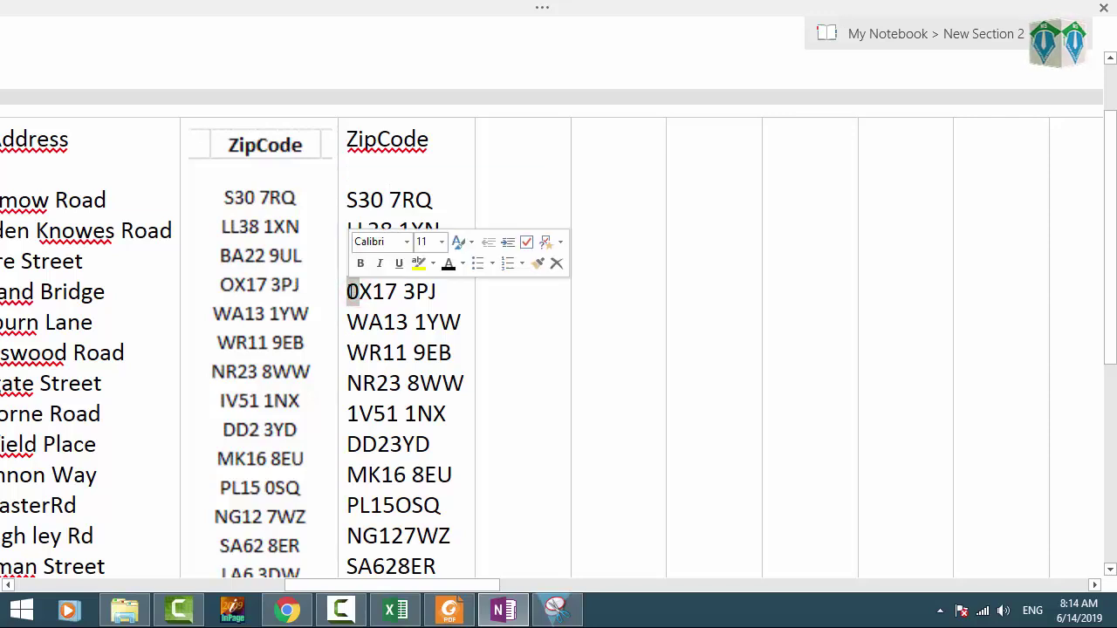
{"action": "type", "text": "O"}
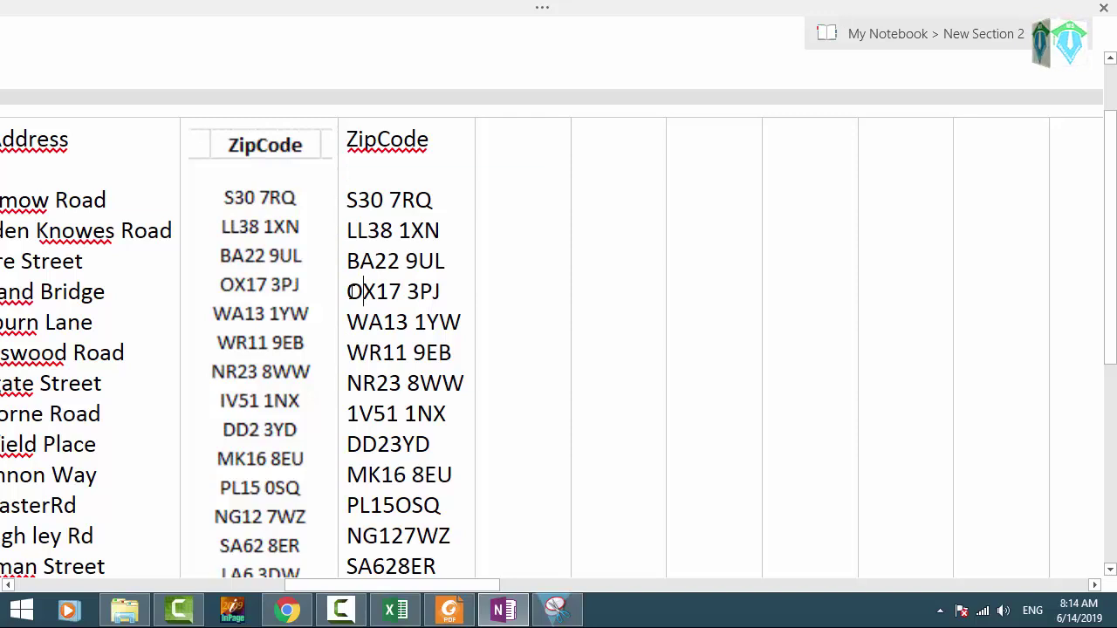
Step: Change the leading 1 of the eighth zip code to the letter I and insert the missing space in the ninth code
{"action": "scroll", "coordinate": [350, 292], "scroll_direction": "down", "scroll_amount": 3}
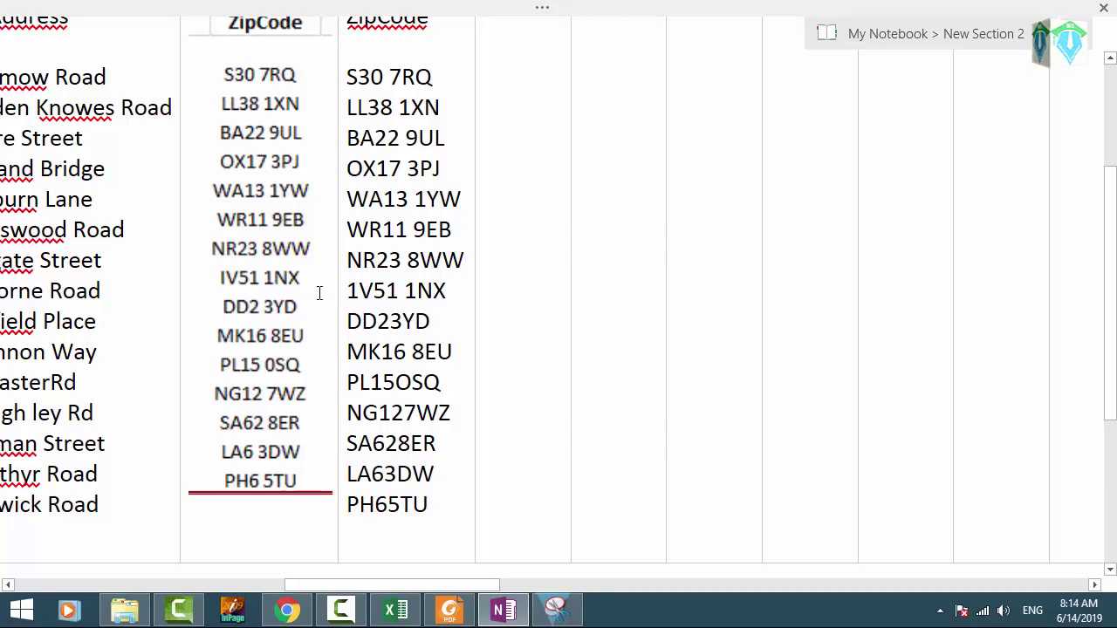
{"action": "left_click_drag", "start_coordinate": [359, 297], "coordinate": [346, 293]}
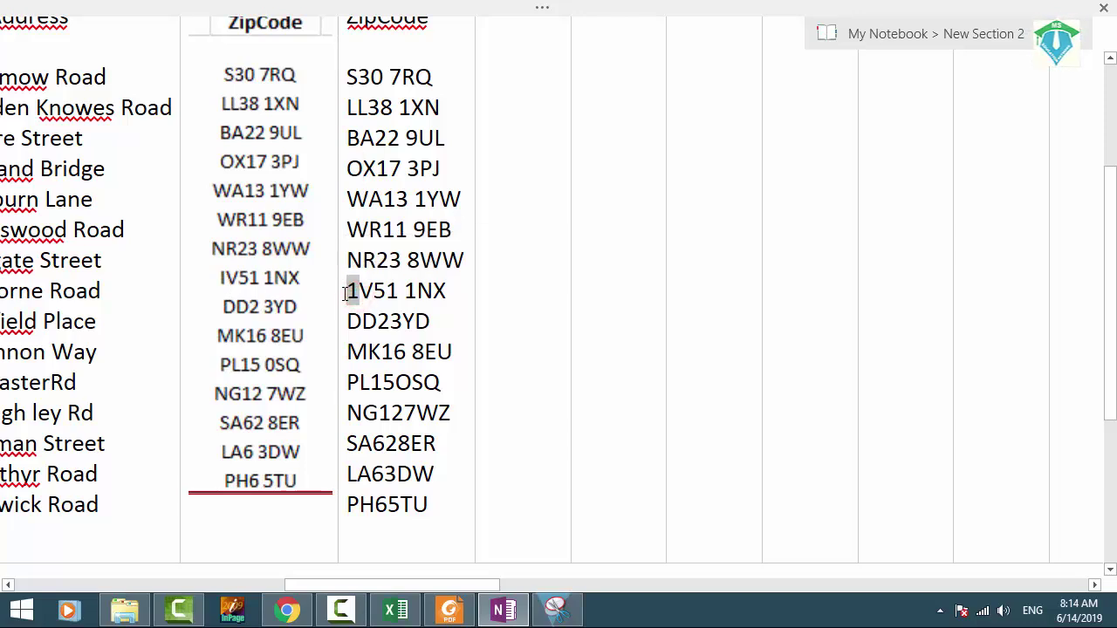
{"action": "type", "text": "I"}
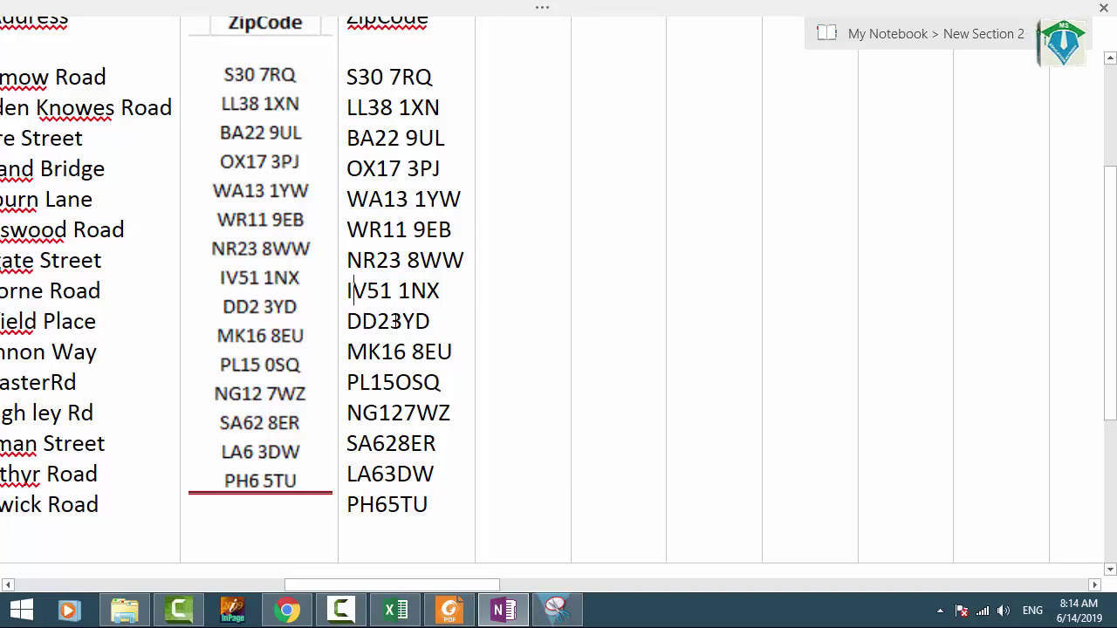
{"action": "left_click", "coordinate": [397, 321]}
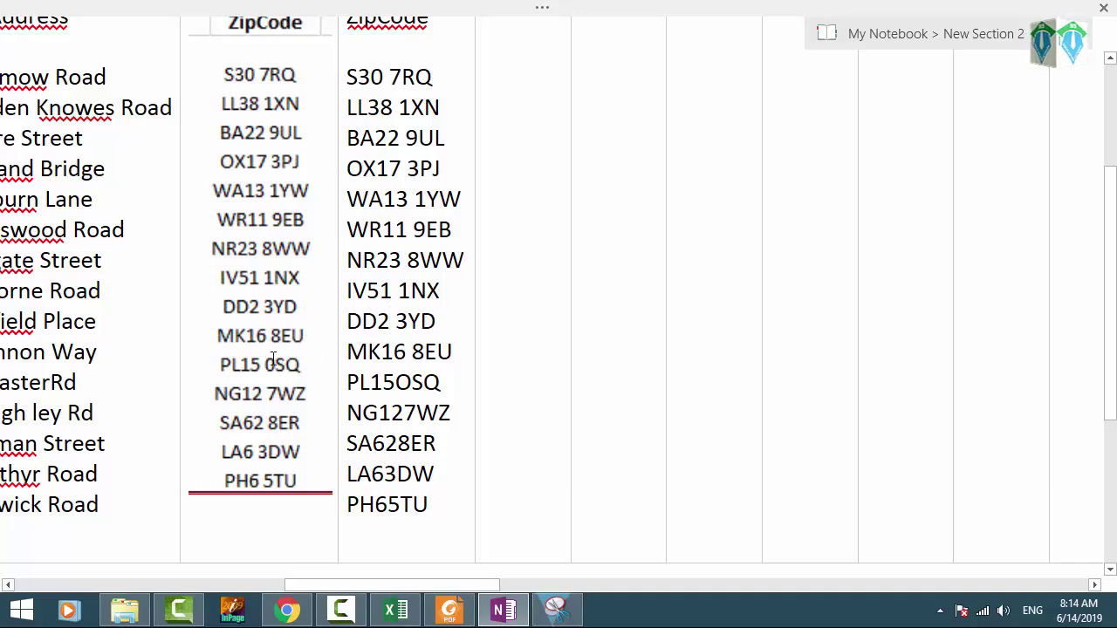
Step: Insert the missing spaces in the eleventh to thirteenth zip codes and change the eleventh code's letter O to 0
{"action": "left_click", "coordinate": [397, 383]}
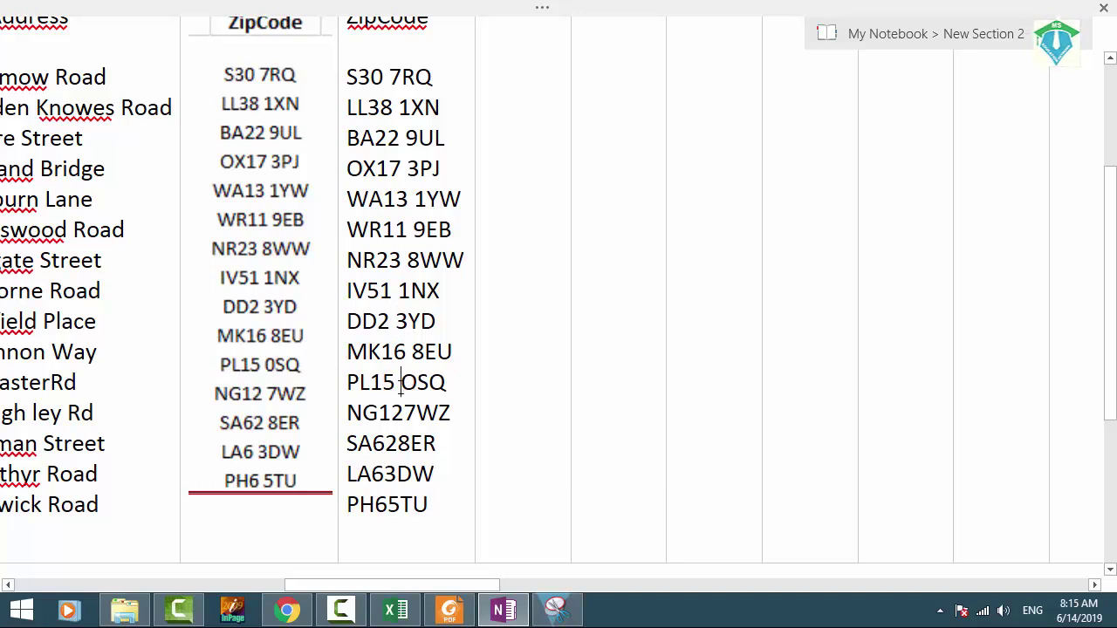
{"action": "left_click_drag", "start_coordinate": [402, 382], "coordinate": [421, 382]}
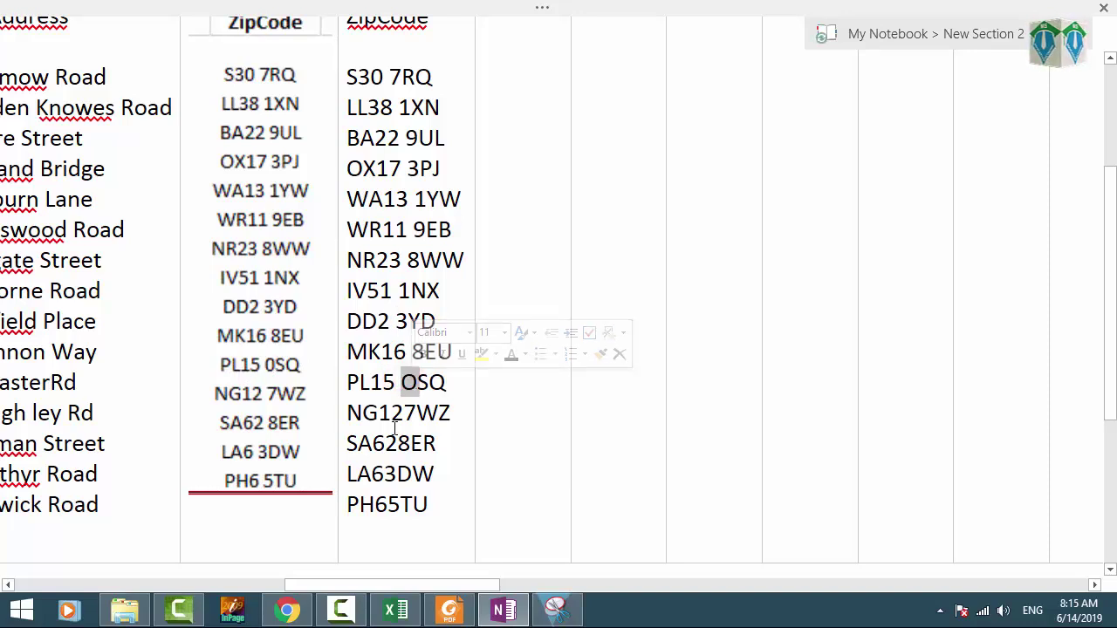
{"action": "type", "text": "0"}
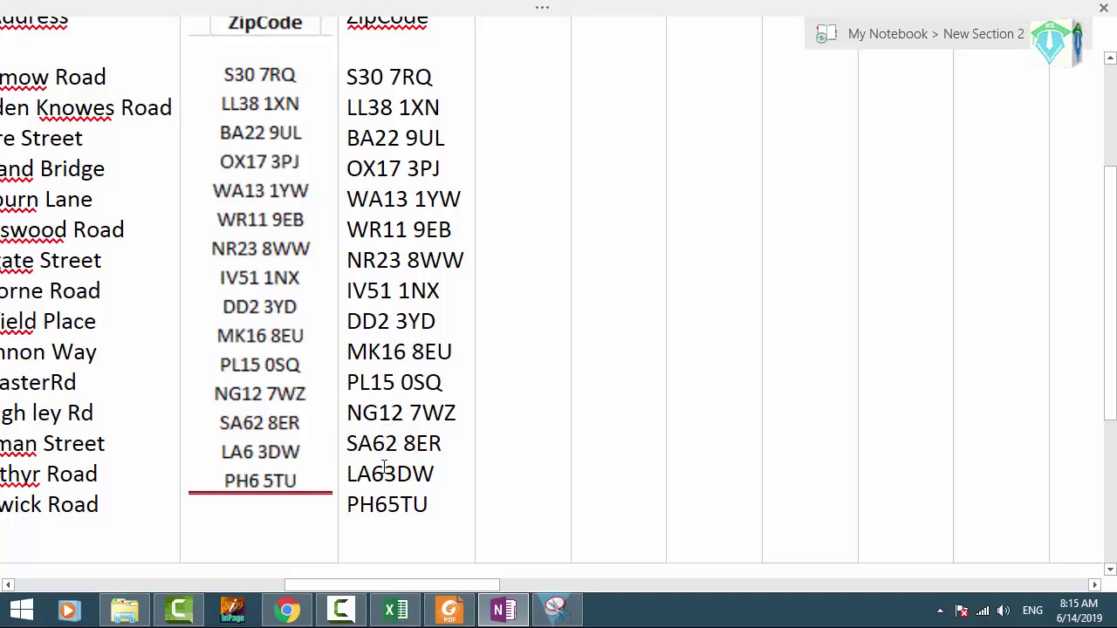
Step: Stretch the ZipCode picture's height to align its rows with the text and insert the missing spaces in the last two codes
{"action": "left_click", "coordinate": [248, 487]}
{"action": "left_click_drag", "start_coordinate": [260, 503], "coordinate": [261, 523]}
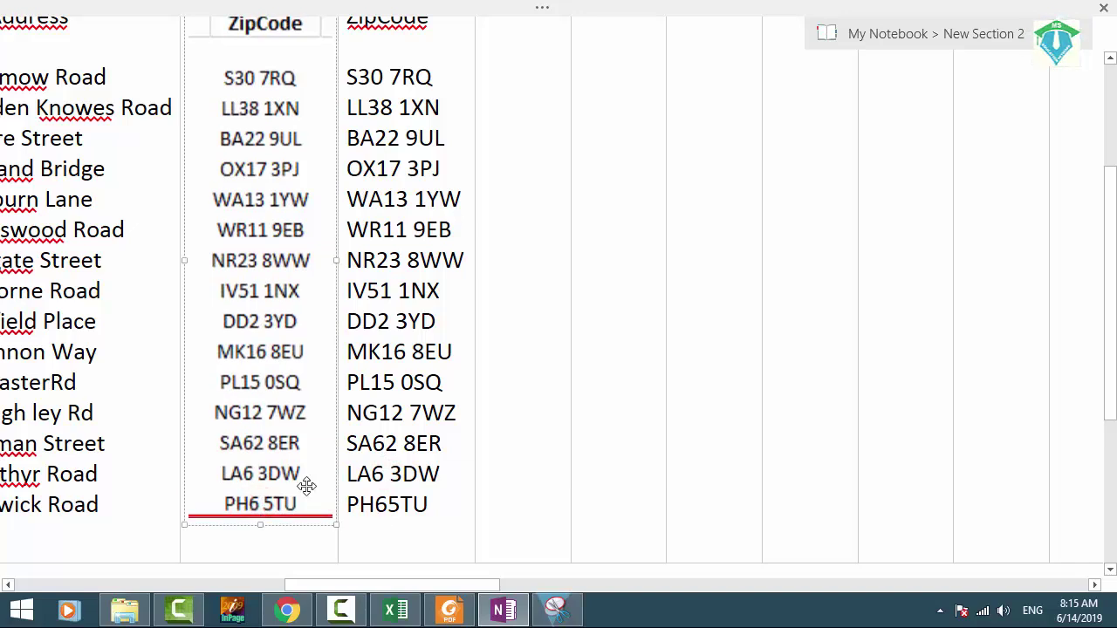
{"action": "left_click", "coordinate": [387, 506]}
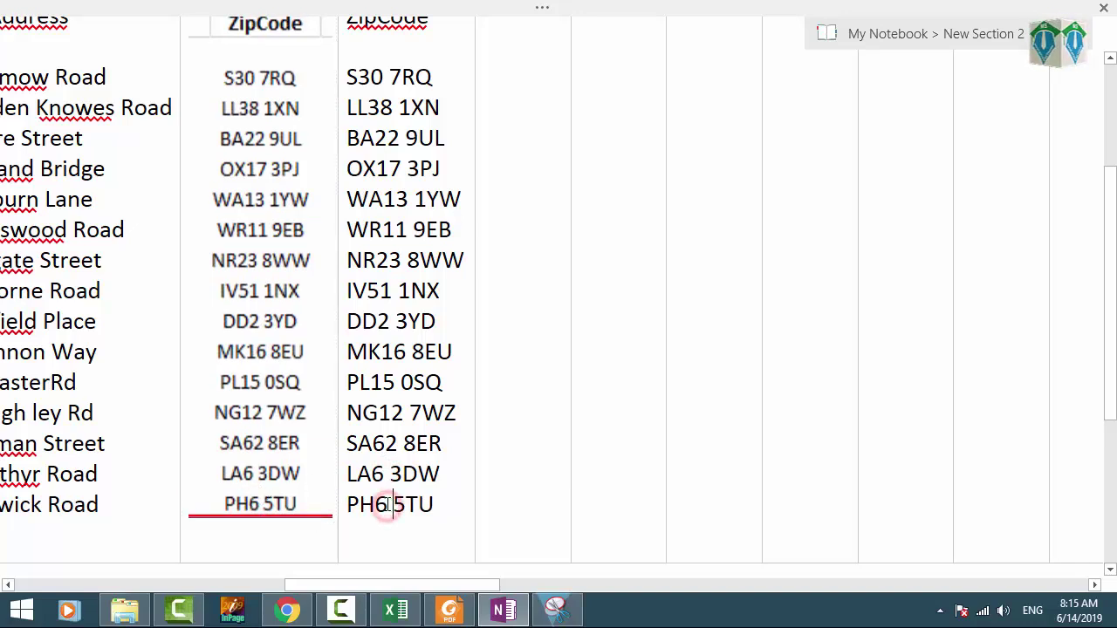
{"action": "scroll", "coordinate": [397, 411], "scroll_direction": "up", "scroll_amount": 5}
{"action": "scroll", "coordinate": [405, 319], "scroll_direction": "down", "scroll_amount": 2}
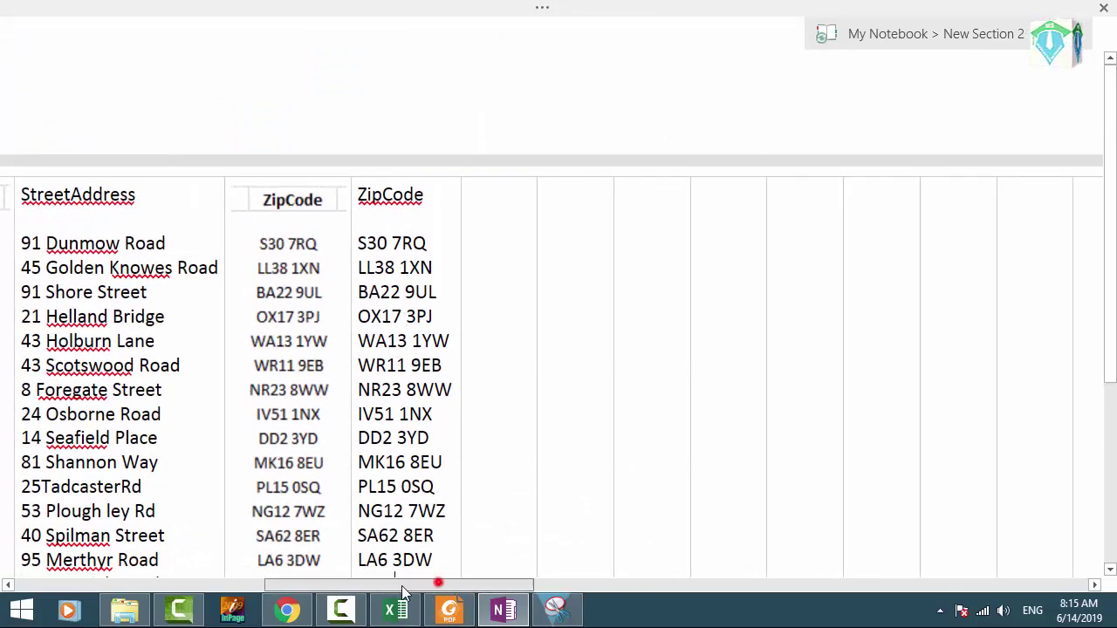
Step: Switch to the PDF and examine its remaining columns through to Centimeters
{"action": "scroll", "coordinate": [452, 584], "scroll_direction": "left", "scroll_amount": 10}
{"action": "scroll", "coordinate": [332, 407], "scroll_direction": "down", "scroll_amount": 3}
{"action": "scroll", "coordinate": [332, 407], "scroll_direction": "down", "scroll_amount": 2}
{"action": "left_click", "coordinate": [110, 333]}
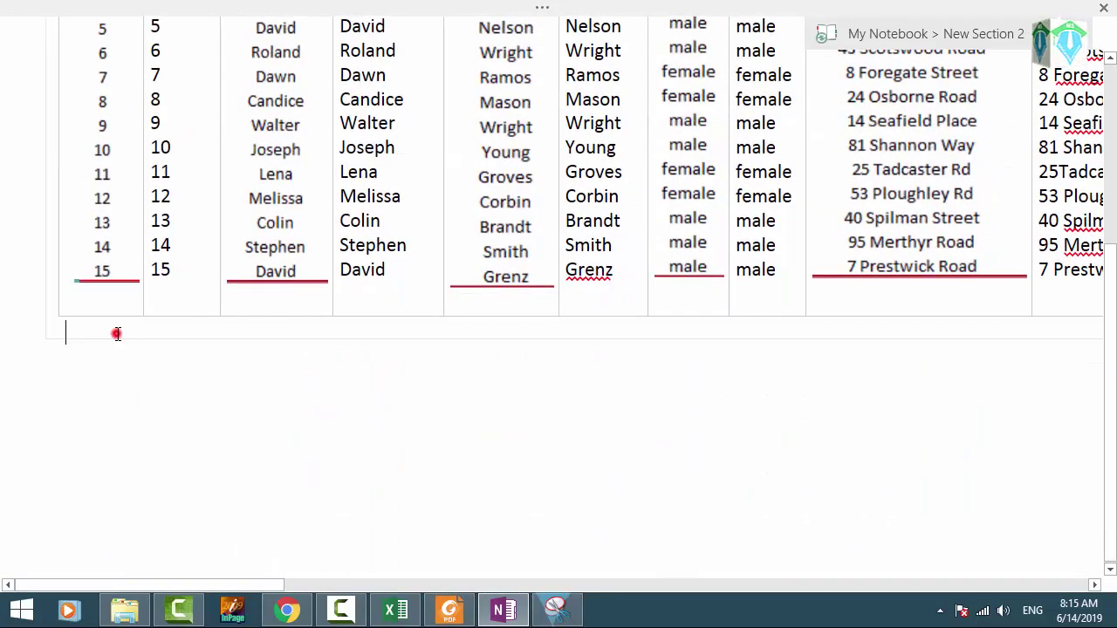
{"action": "left_click", "coordinate": [524, 610]}
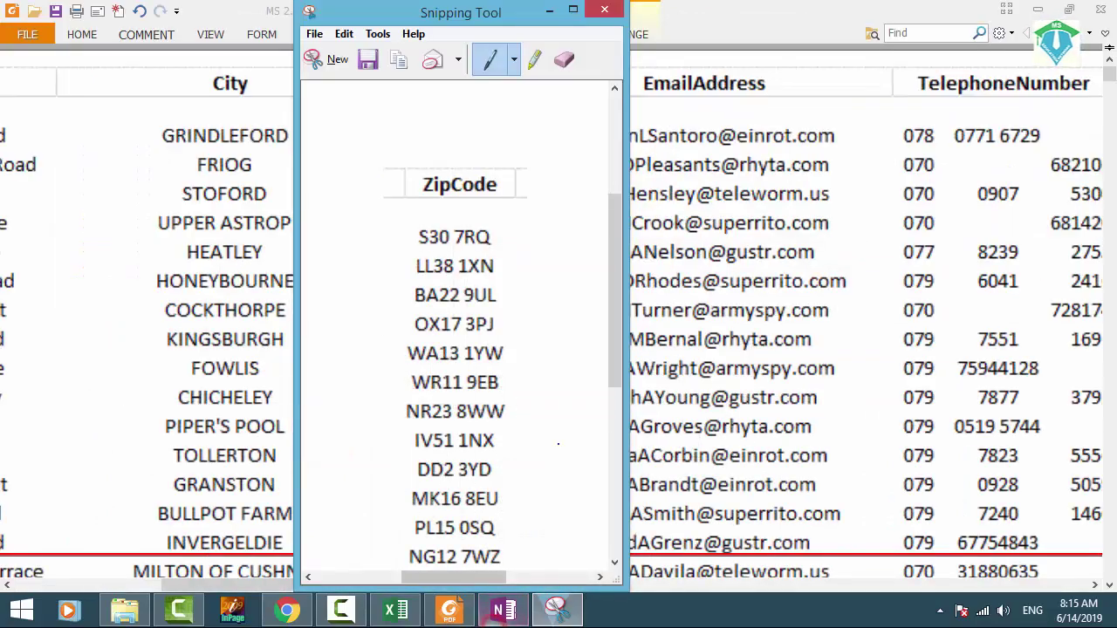
{"action": "left_click", "coordinate": [744, 460]}
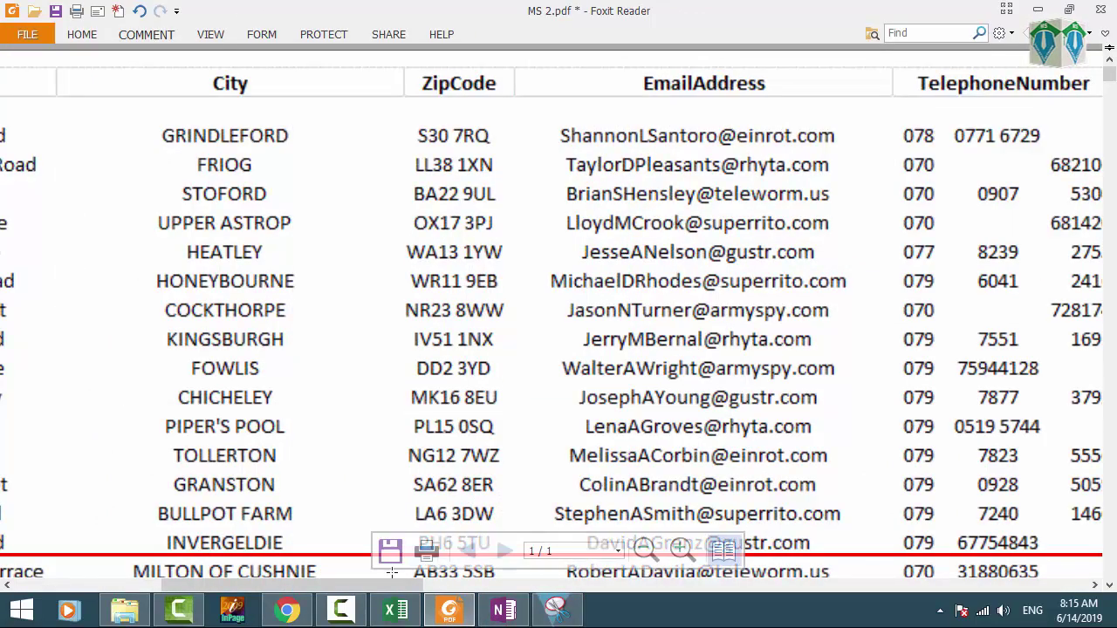
{"action": "left_click_drag", "start_coordinate": [371, 594], "coordinate": [1032, 594]}
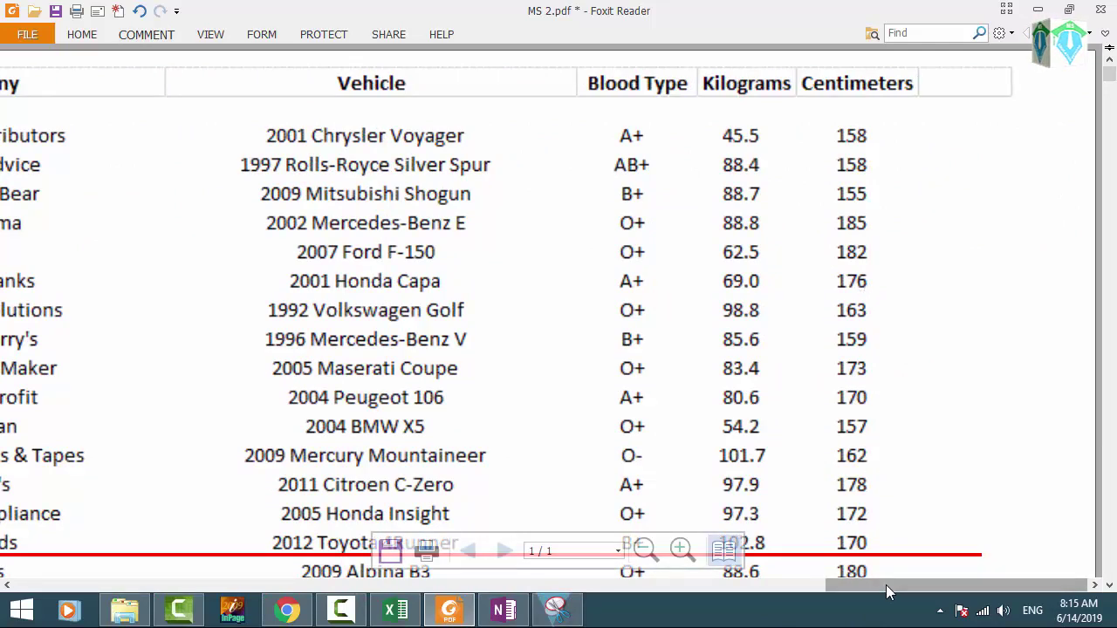
{"action": "left_click_drag", "start_coordinate": [864, 588], "coordinate": [29, 529]}
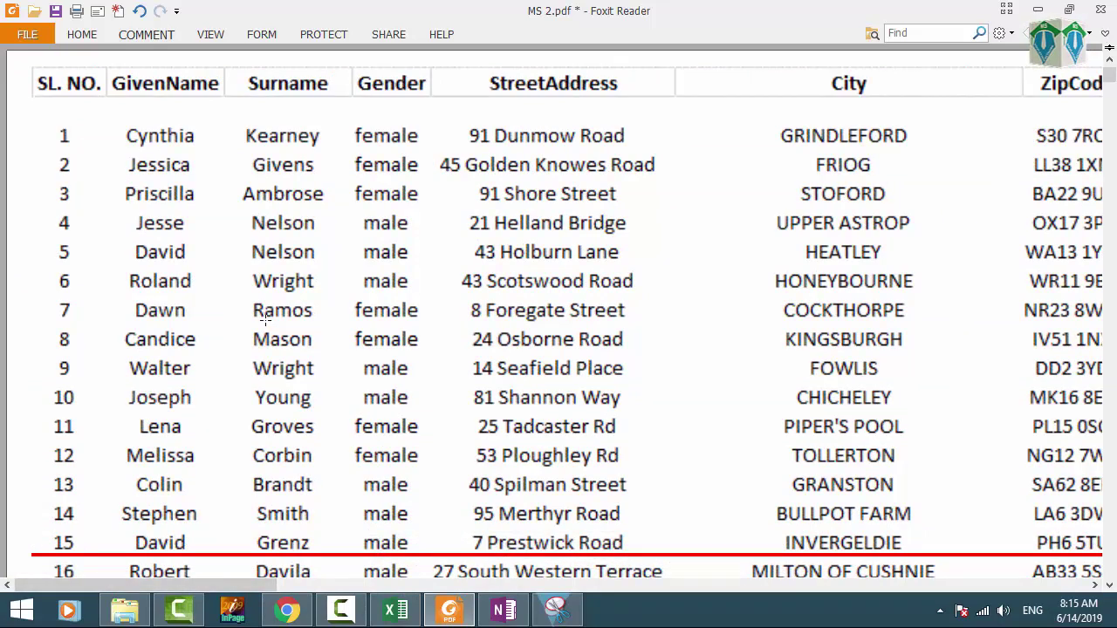
Step: Bring the next batch, rows 16 to 31, into view in the PDF and select the red line marking its end
{"action": "scroll", "coordinate": [265, 319], "scroll_direction": "down", "scroll_amount": 1}
{"action": "left_click_drag", "start_coordinate": [1112, 71], "coordinate": [1111, 79]}
{"action": "scroll", "coordinate": [150, 234], "scroll_direction": "down", "scroll_amount": 2}
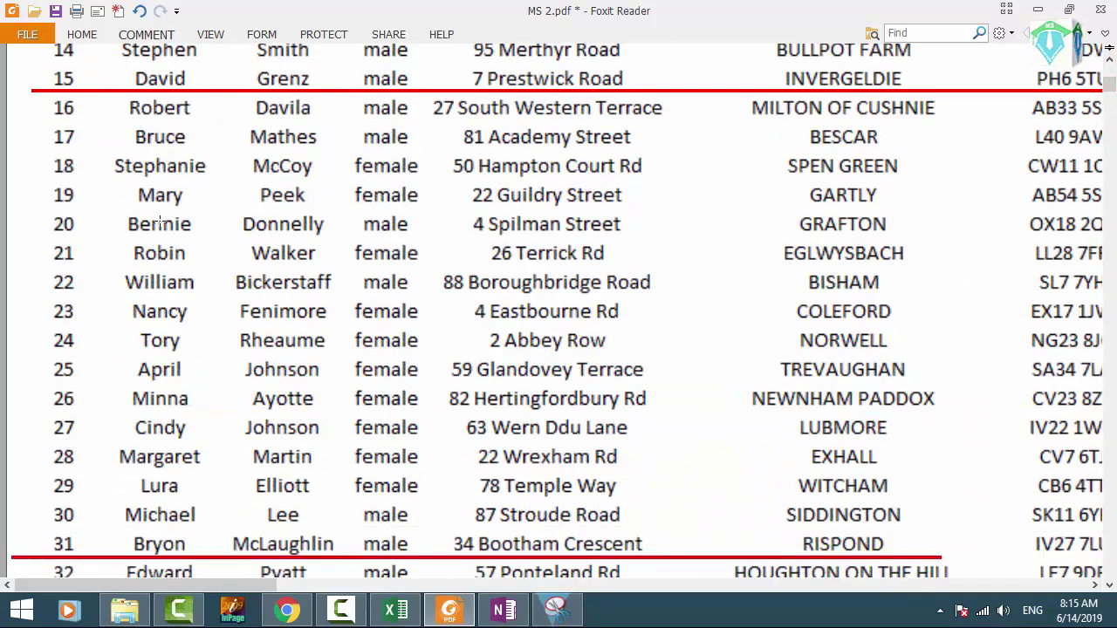
{"action": "scroll", "coordinate": [115, 157], "scroll_direction": "down", "scroll_amount": 1}
{"action": "scroll", "coordinate": [76, 144], "scroll_direction": "up", "scroll_amount": 1}
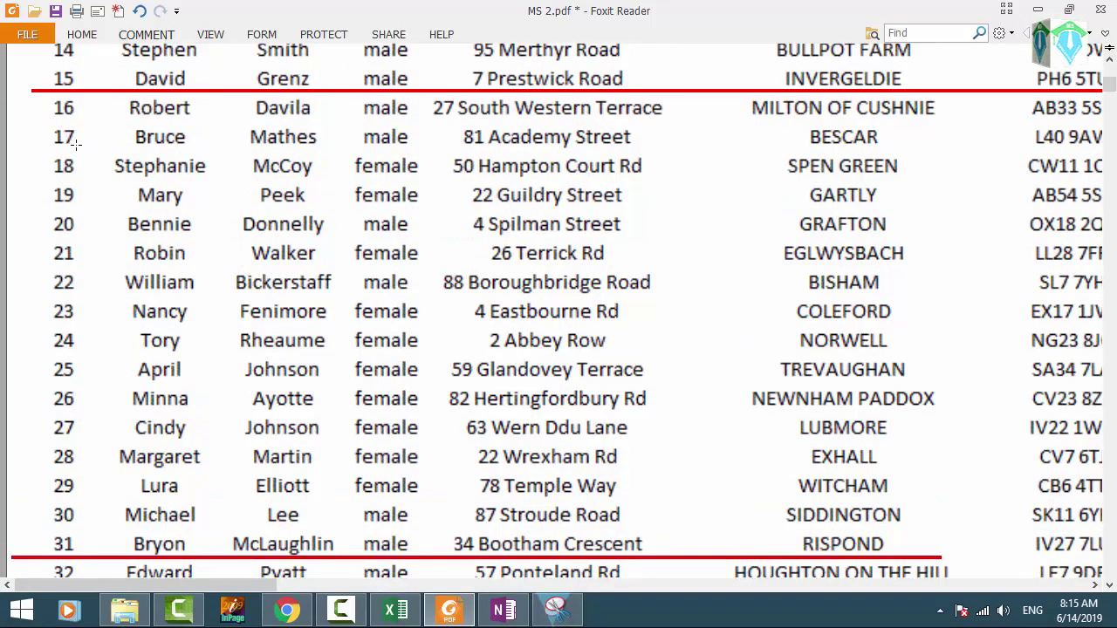
{"action": "left_click", "coordinate": [104, 557]}
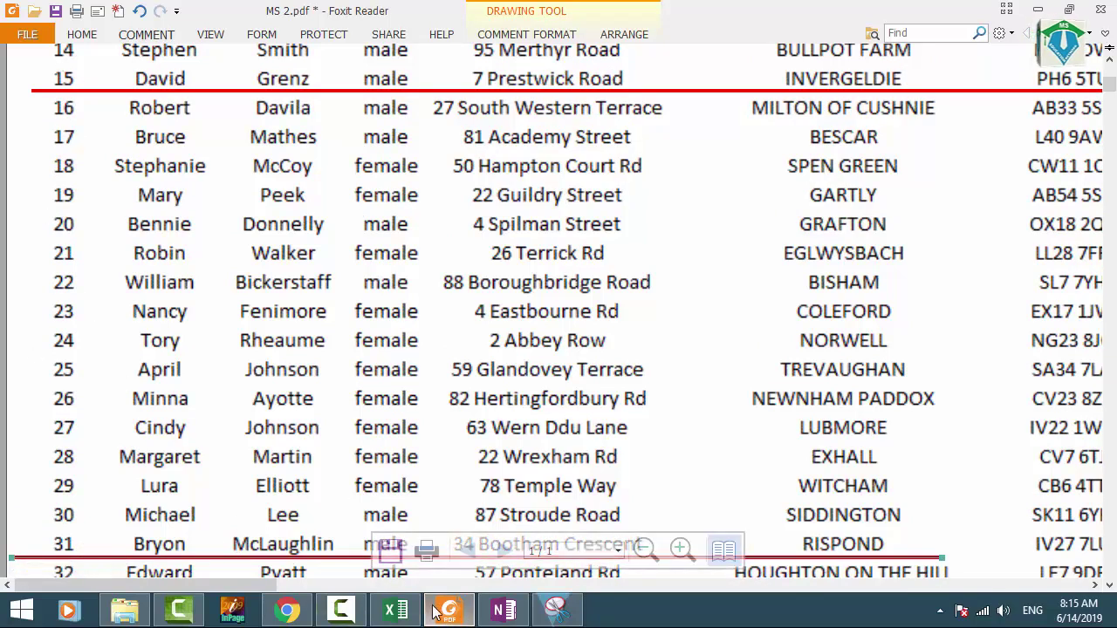
Step: Switch to OneNote, insert a new row below the table's last row and place the cursor in its first cell
{"action": "left_click", "coordinate": [494, 616]}
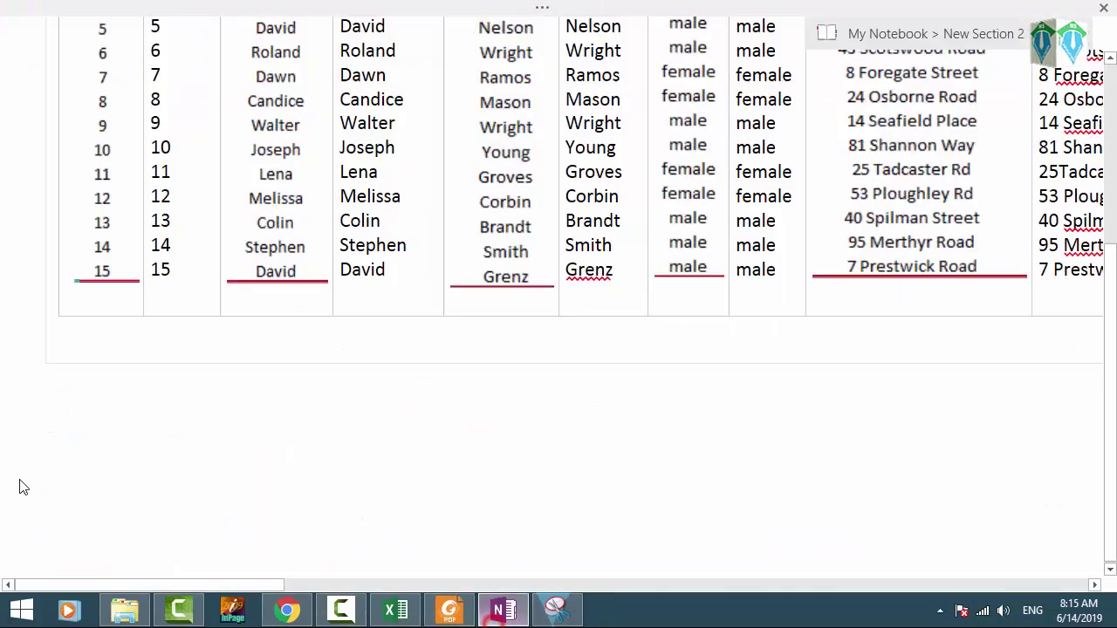
{"action": "left_click", "coordinate": [90, 301]}
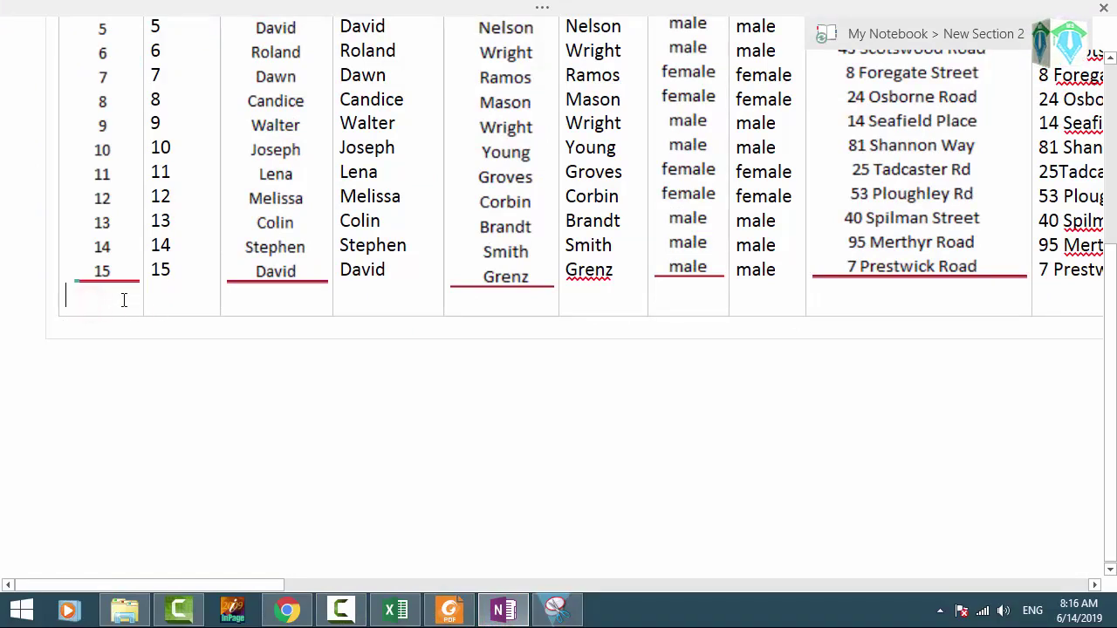
{"action": "left_click", "coordinate": [529, 7]}
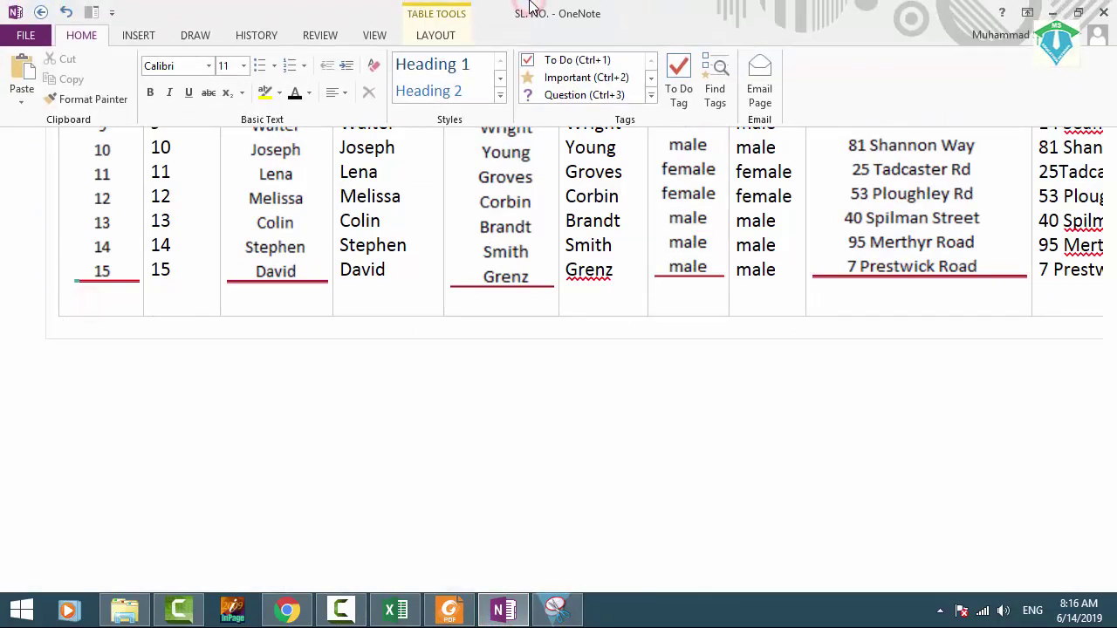
{"action": "left_click", "coordinate": [435, 35]}
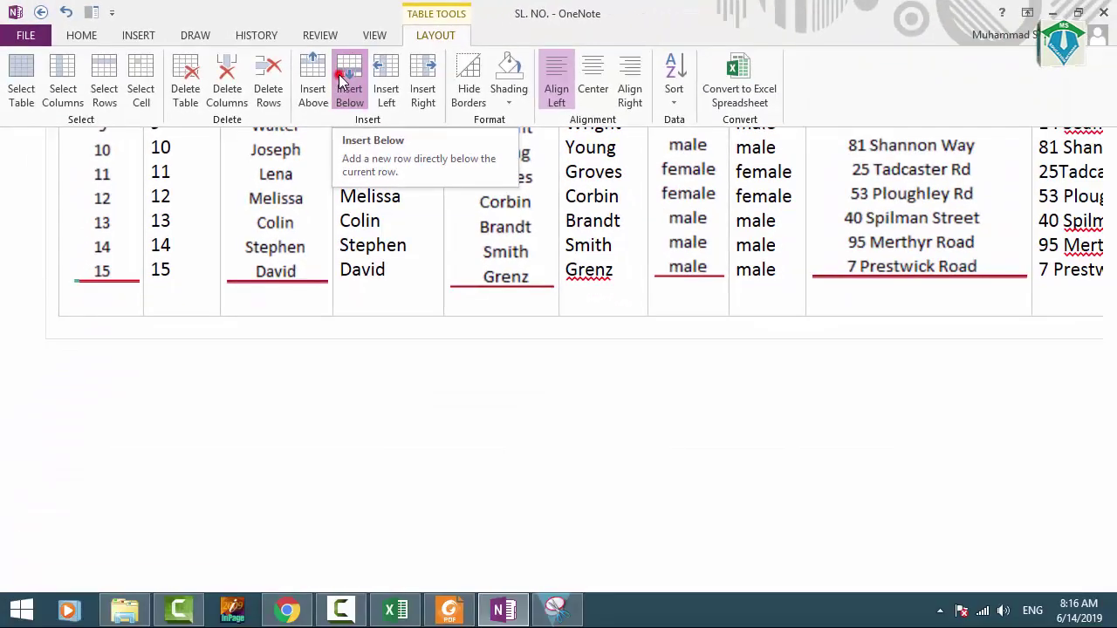
{"action": "left_click", "coordinate": [502, 214]}
{"action": "left_click", "coordinate": [112, 333]}
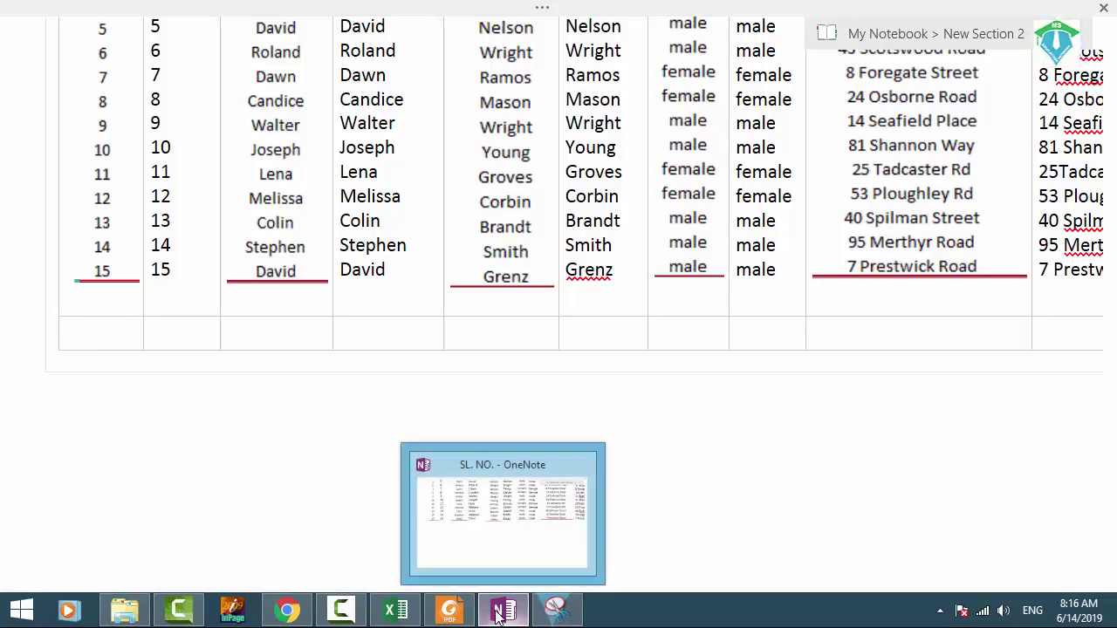
Step: Snip serial numbers 16 to 31 from the PDF and paste the picture into the new row's first cell
{"action": "mouse_move", "coordinate": [503, 613]}
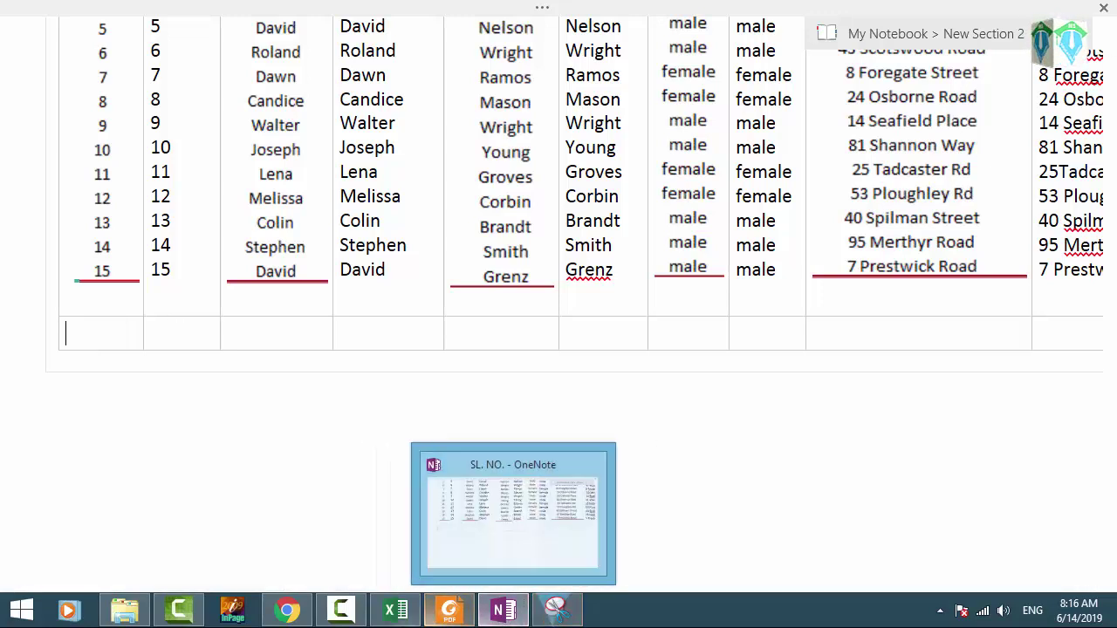
{"action": "left_click", "coordinate": [450, 611]}
{"action": "left_click", "coordinate": [558, 618]}
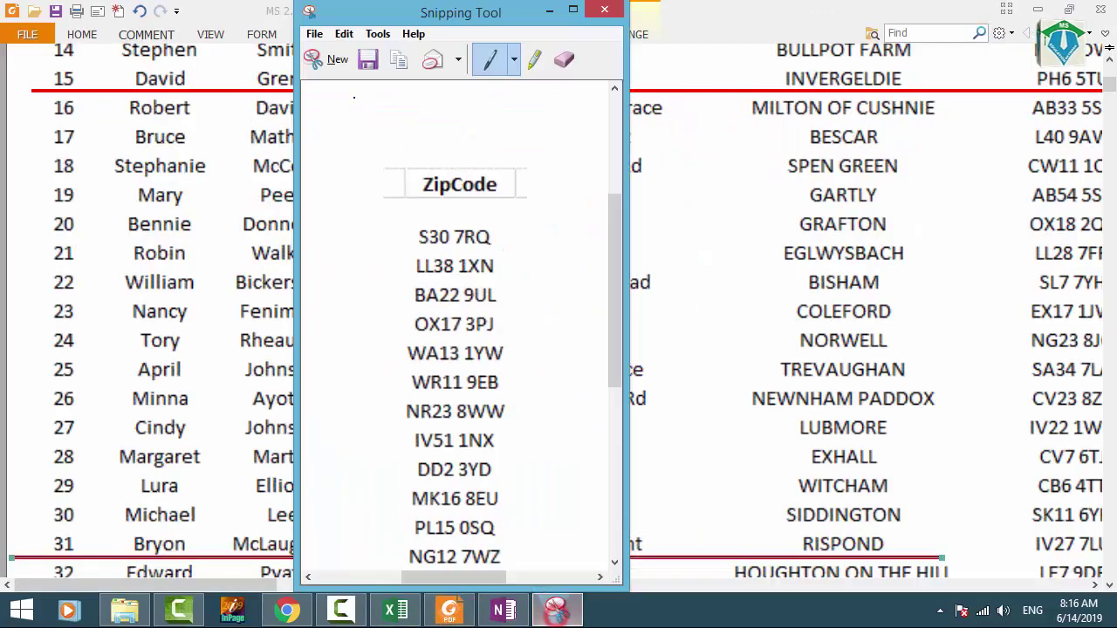
{"action": "left_click", "coordinate": [341, 75]}
{"action": "left_click_drag", "start_coordinate": [46, 90], "coordinate": [98, 558]}
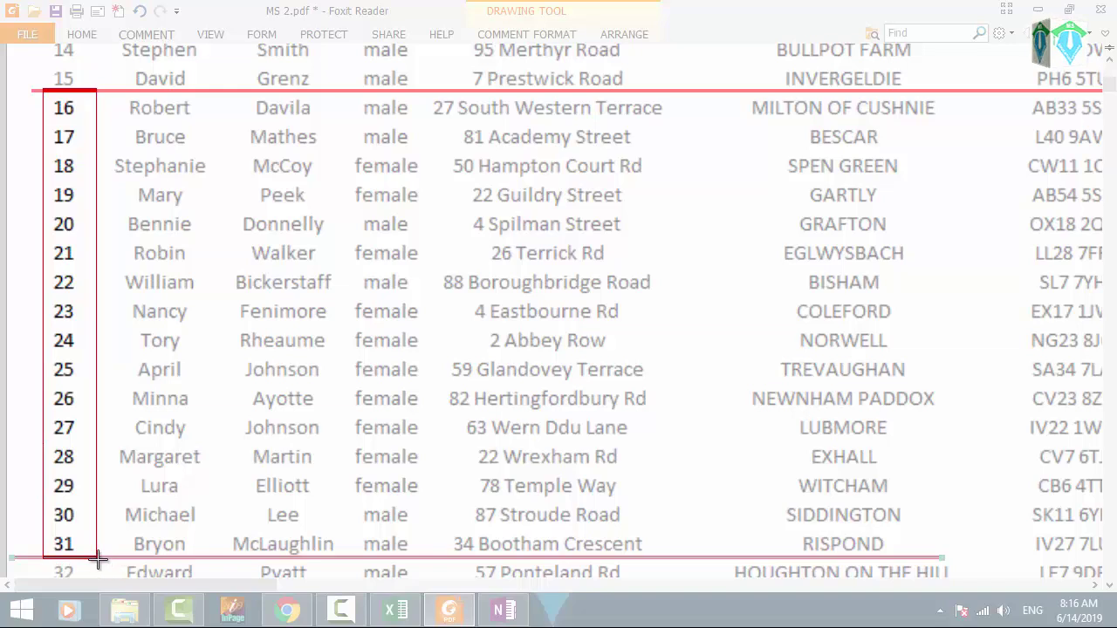
{"action": "left_click", "coordinate": [504, 610]}
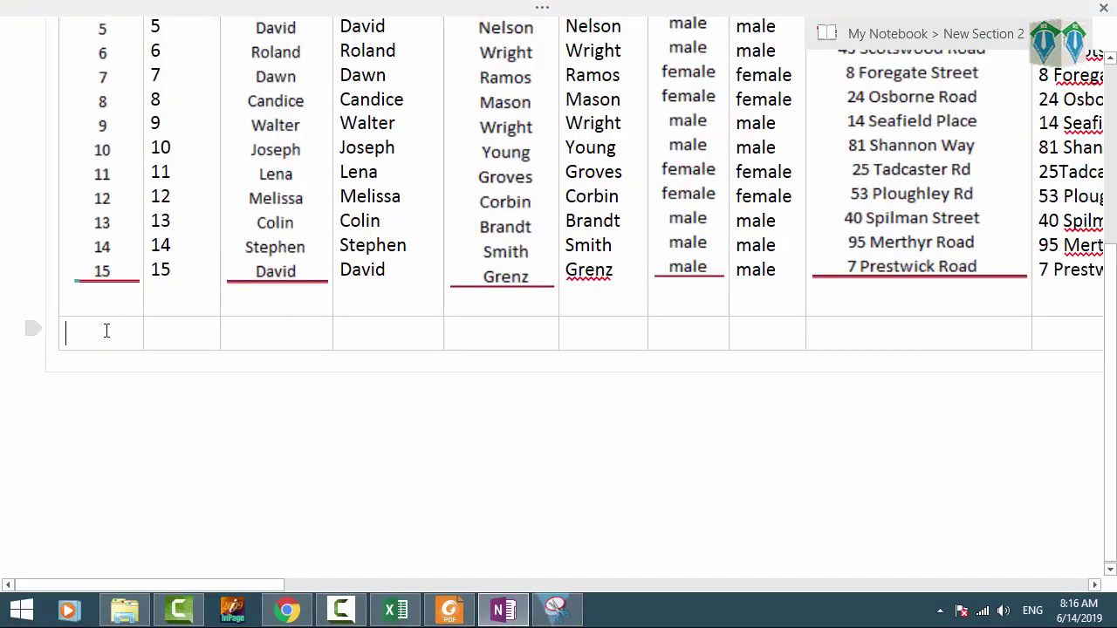
{"action": "key", "text": "ctrl+v"}
Step: Copy the text from the serial number picture and paste it into the adjacent cell of the new row
{"action": "right_click", "coordinate": [102, 332]}
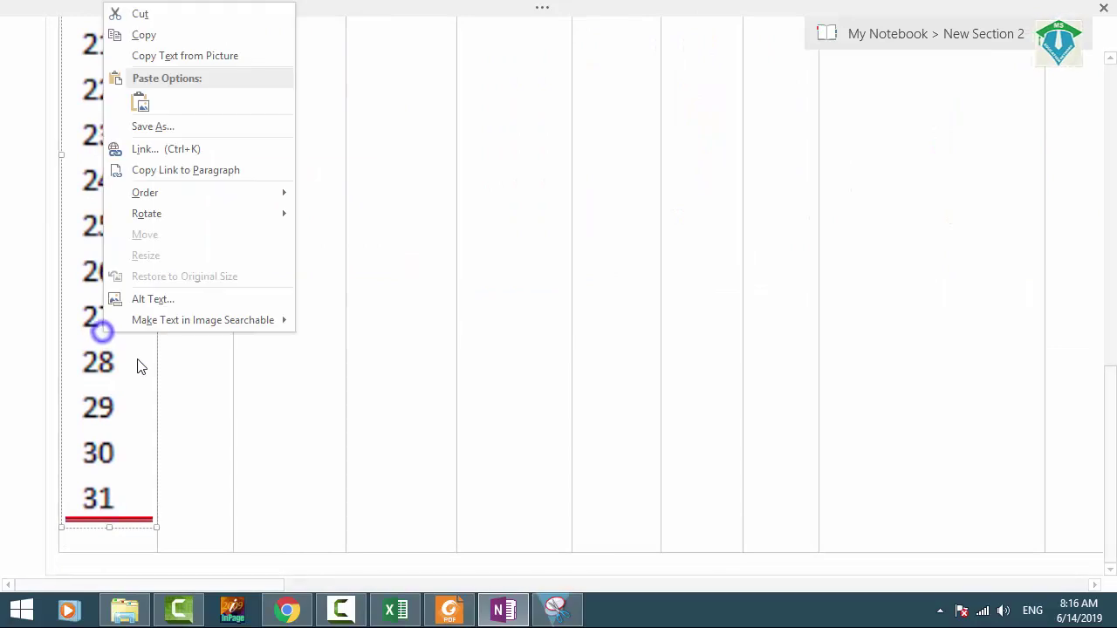
{"action": "left_click", "coordinate": [137, 57]}
{"action": "scroll", "coordinate": [262, 166], "scroll_direction": "up", "scroll_amount": 5}
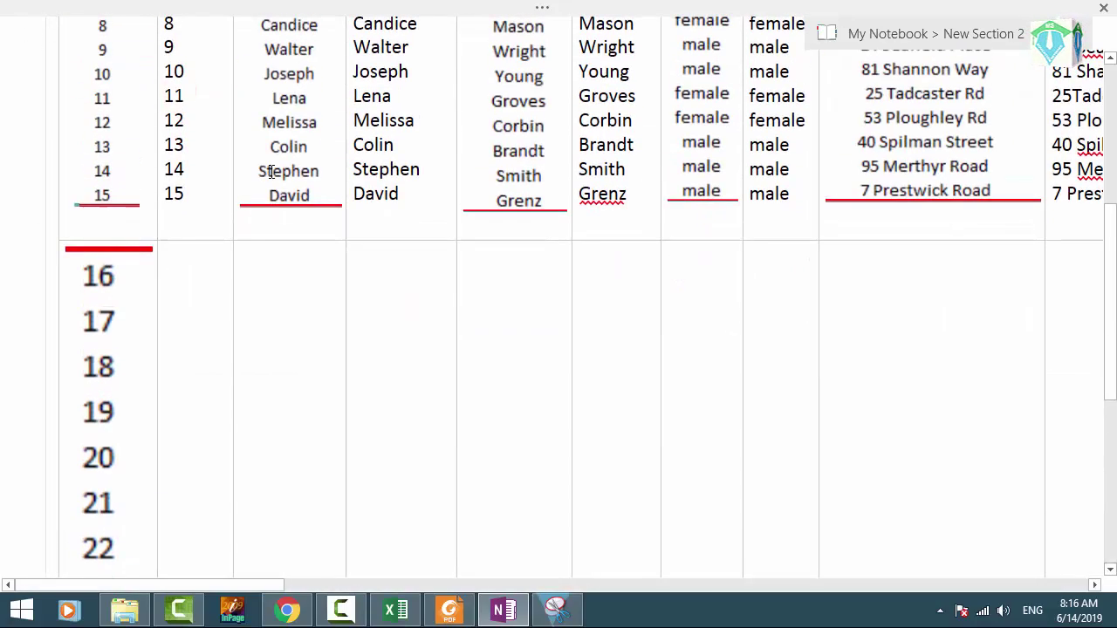
{"action": "key", "text": "ctrl+v"}
Step: Shrink the serial number picture until its rows align with the extracted numbers 16 to 31
{"action": "scroll", "coordinate": [245, 355], "scroll_direction": "down", "scroll_amount": 4}
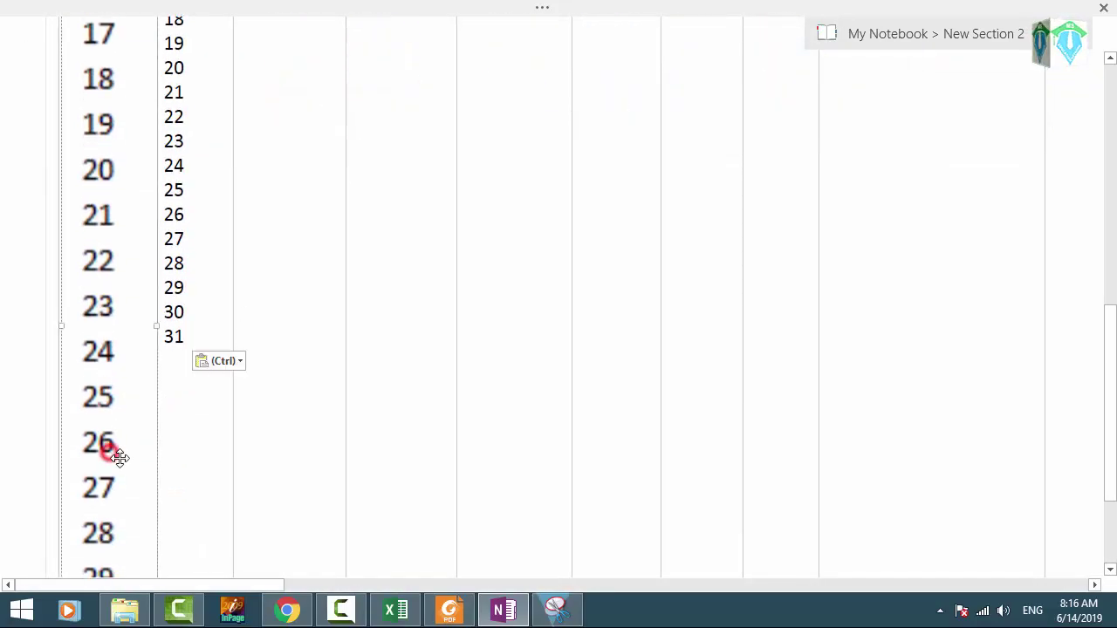
{"action": "scroll", "coordinate": [131, 489], "scroll_direction": "down", "scroll_amount": 3}
{"action": "left_click_drag", "start_coordinate": [149, 524], "coordinate": [53, 186]}
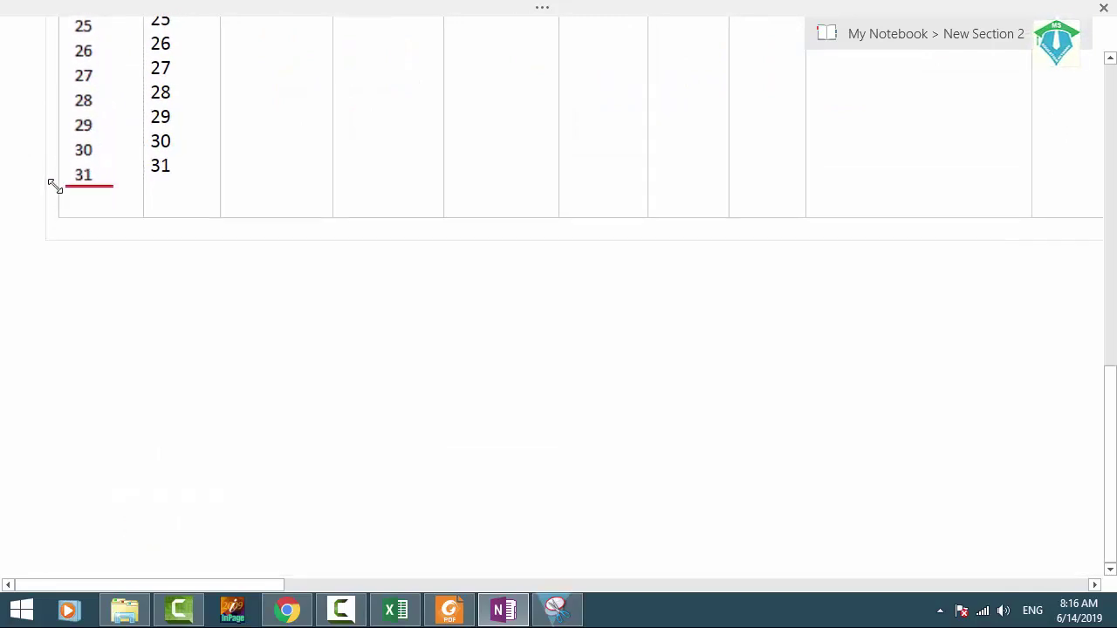
{"action": "scroll", "coordinate": [149, 217], "scroll_direction": "up", "scroll_amount": 3}
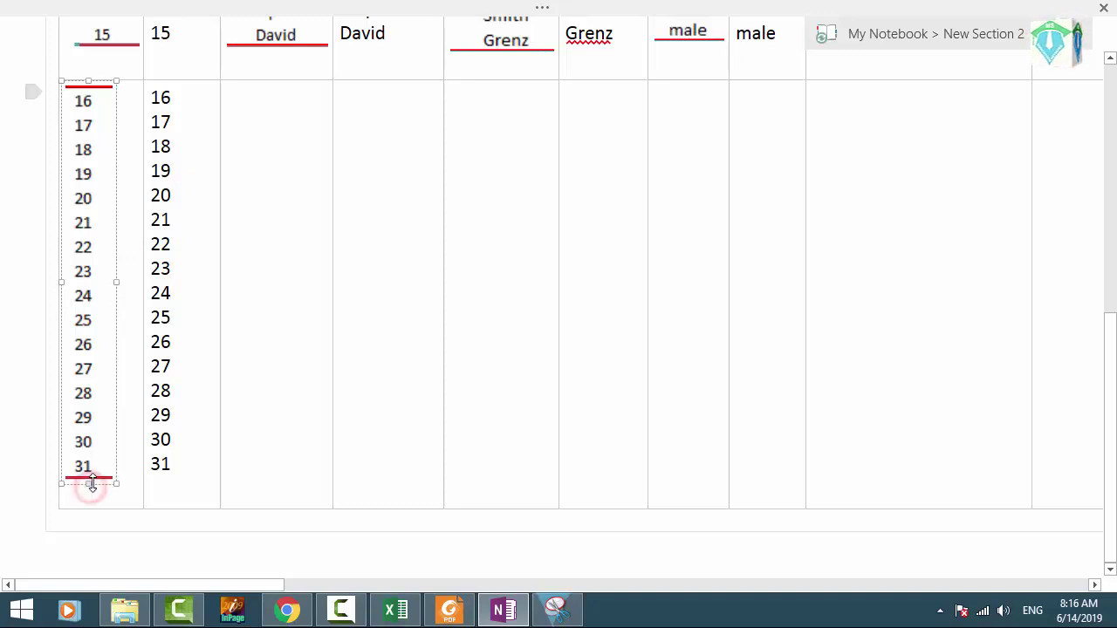
{"action": "left_click", "coordinate": [263, 282]}
{"action": "scroll", "coordinate": [279, 210], "scroll_direction": "up", "scroll_amount": 2}
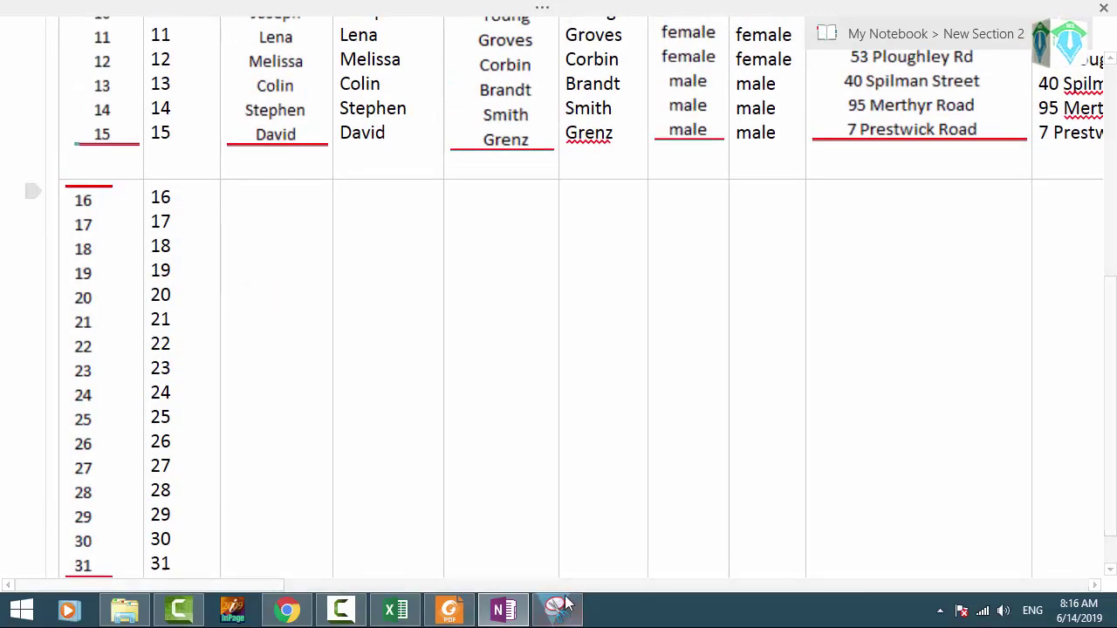
Step: Snip the GivenName column for rows 16 to 31 from the PDF and paste it into the new row's third cell
{"action": "left_click", "coordinate": [449, 609]}
{"action": "left_click", "coordinate": [568, 615]}
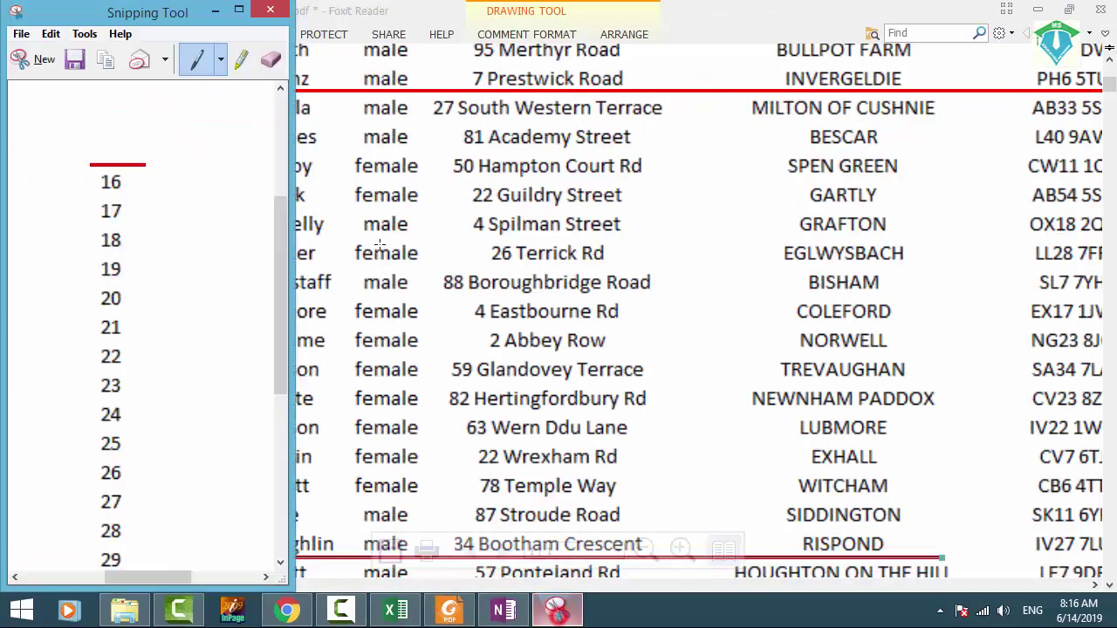
{"action": "left_click", "coordinate": [21, 63]}
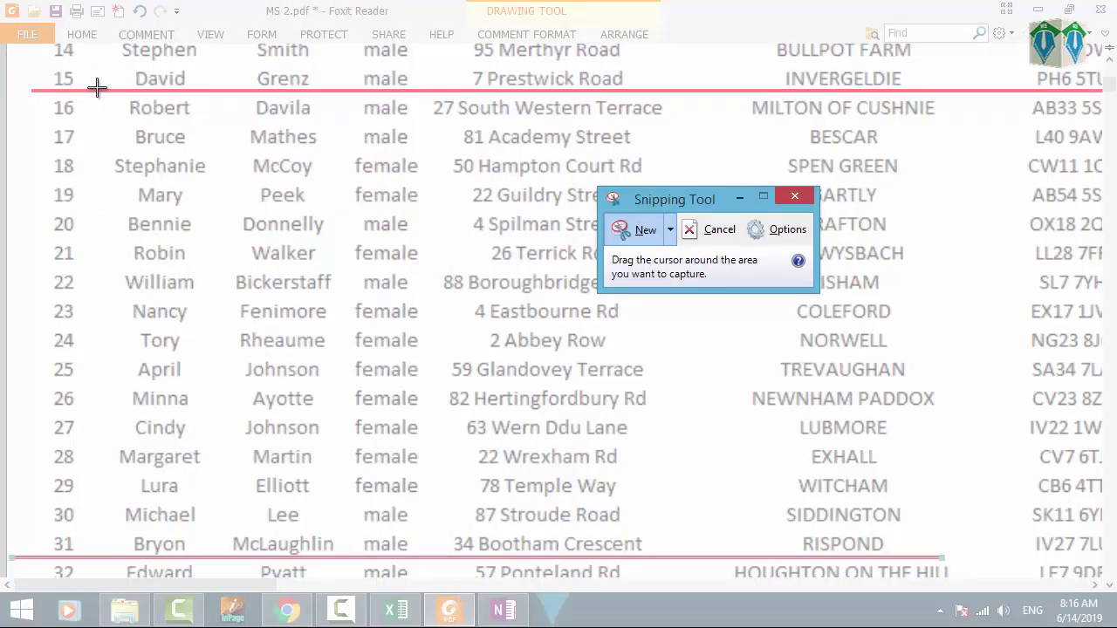
{"action": "left_click_drag", "start_coordinate": [95, 88], "coordinate": [218, 563]}
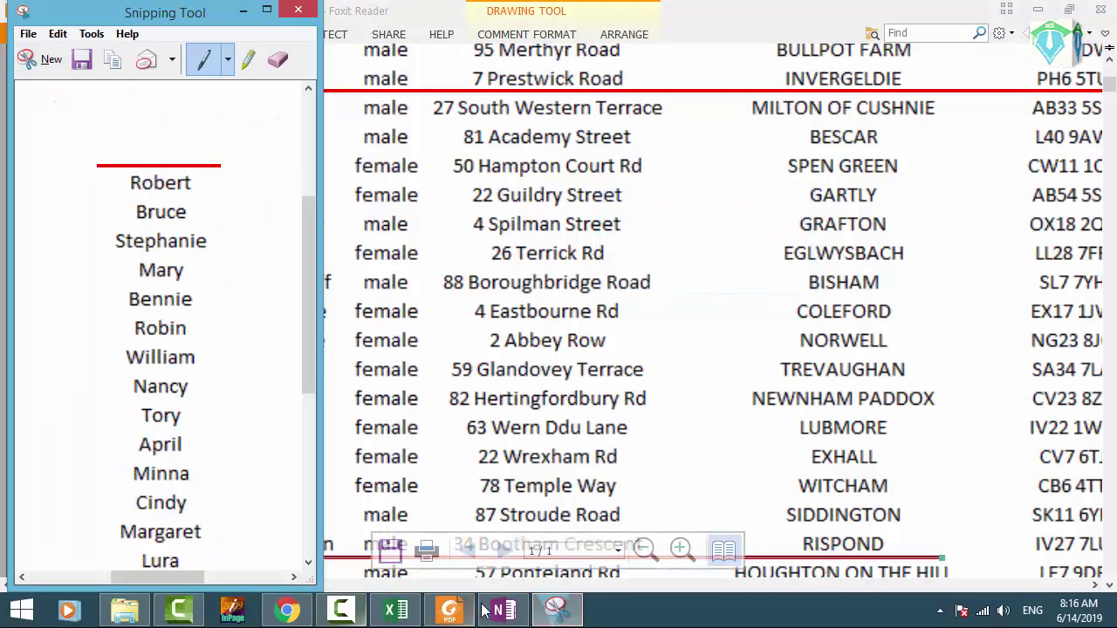
{"action": "left_click", "coordinate": [502, 612]}
{"action": "left_click", "coordinate": [236, 197]}
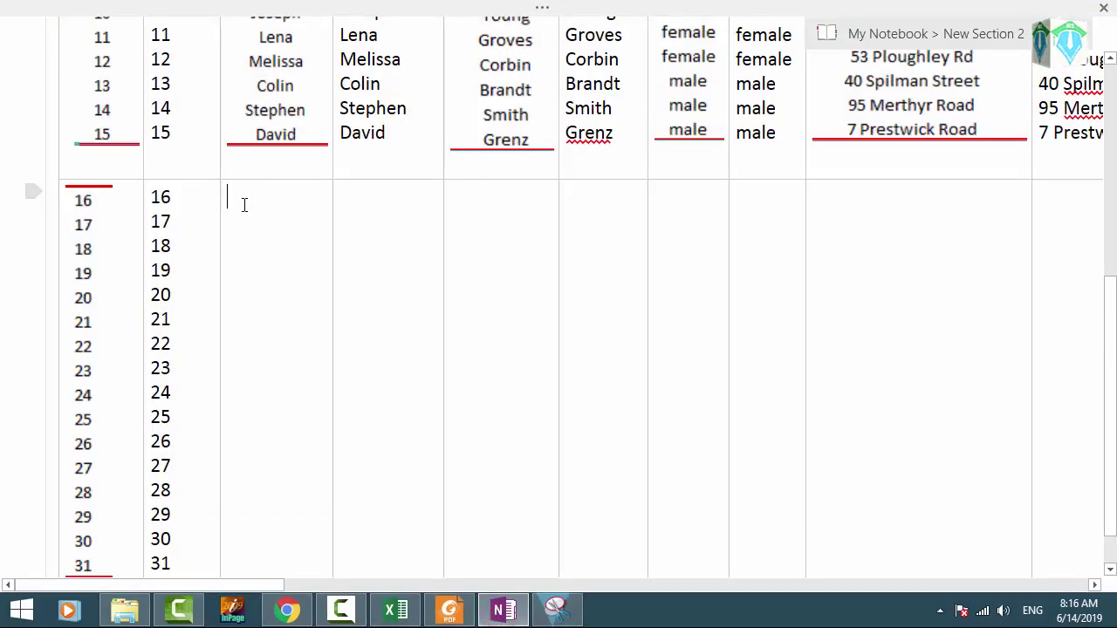
{"action": "key", "text": "ctrl+v"}
Step: Snip the Surname column for rows 16 to 31 from the PDF and paste it into the new row's fifth cell
{"action": "left_click", "coordinate": [556, 611]}
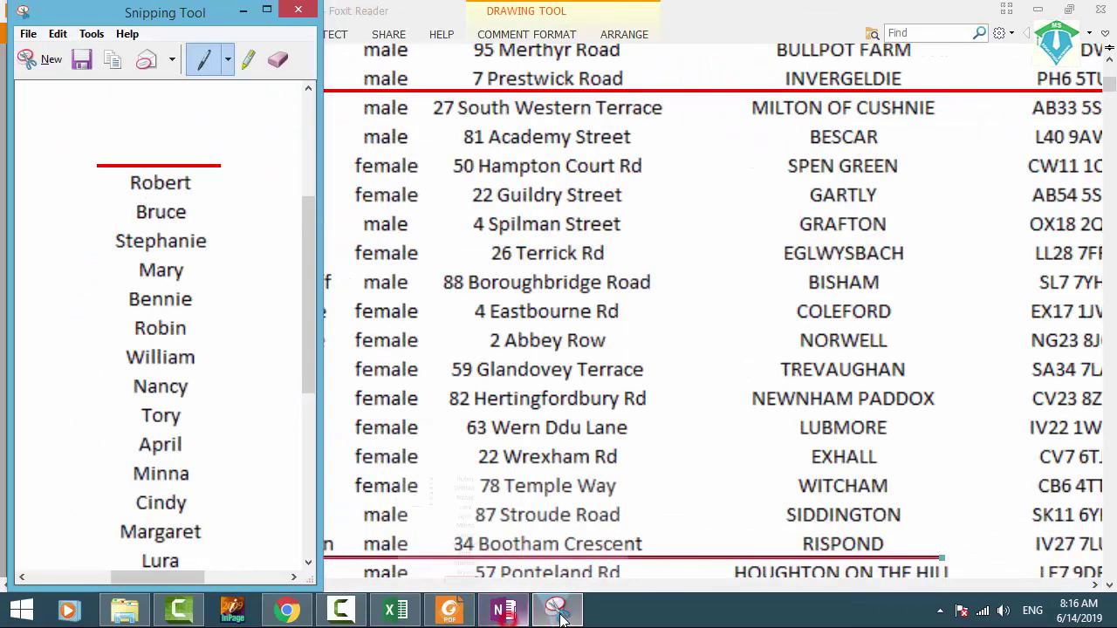
{"action": "left_click", "coordinate": [558, 612]}
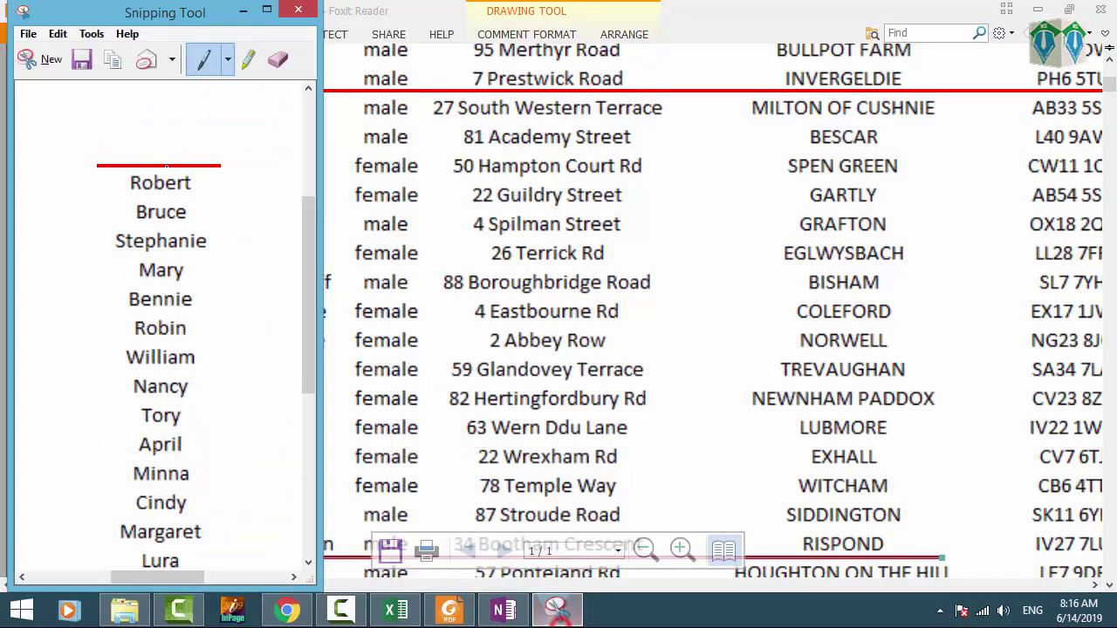
{"action": "left_click", "coordinate": [39, 59]}
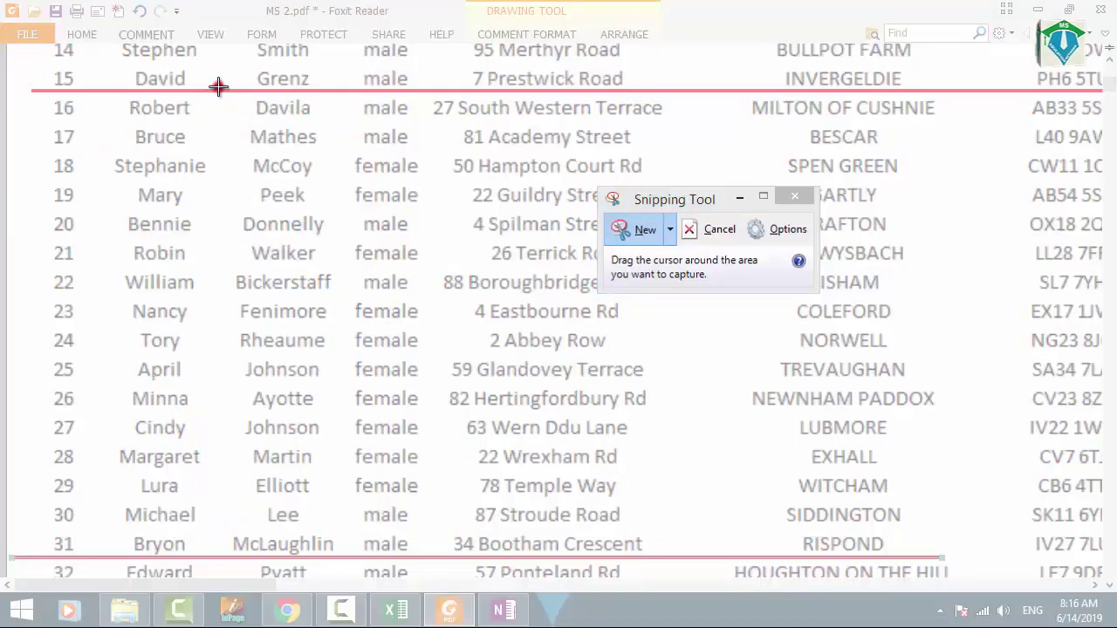
{"action": "left_click_drag", "start_coordinate": [219, 85], "coordinate": [347, 559]}
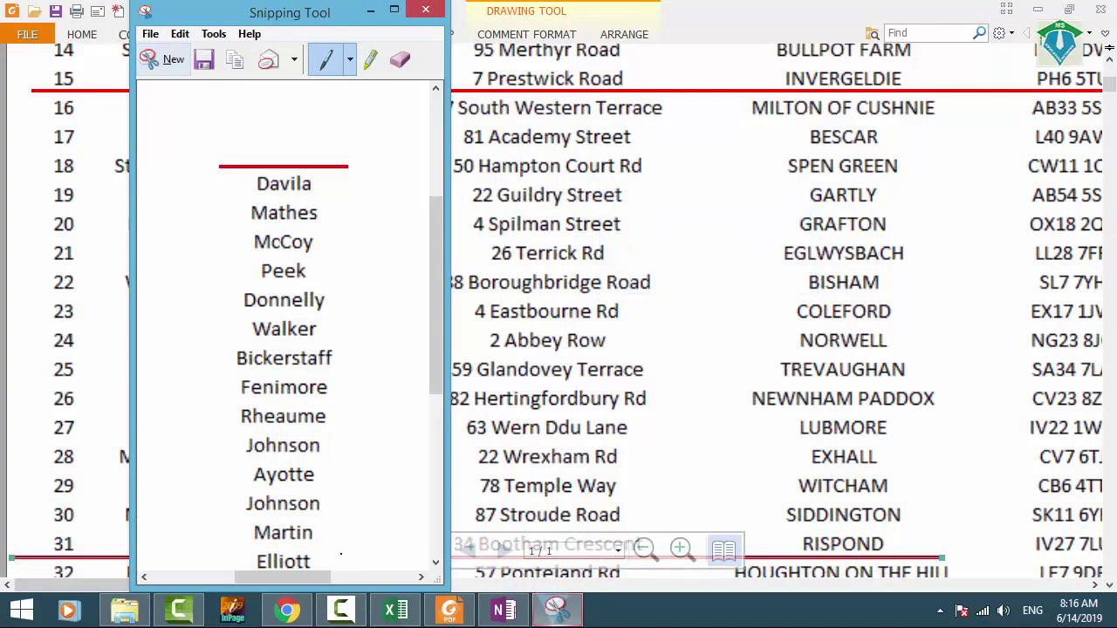
{"action": "left_click", "coordinate": [503, 610]}
{"action": "scroll", "coordinate": [310, 150], "scroll_direction": "up", "scroll_amount": 3}
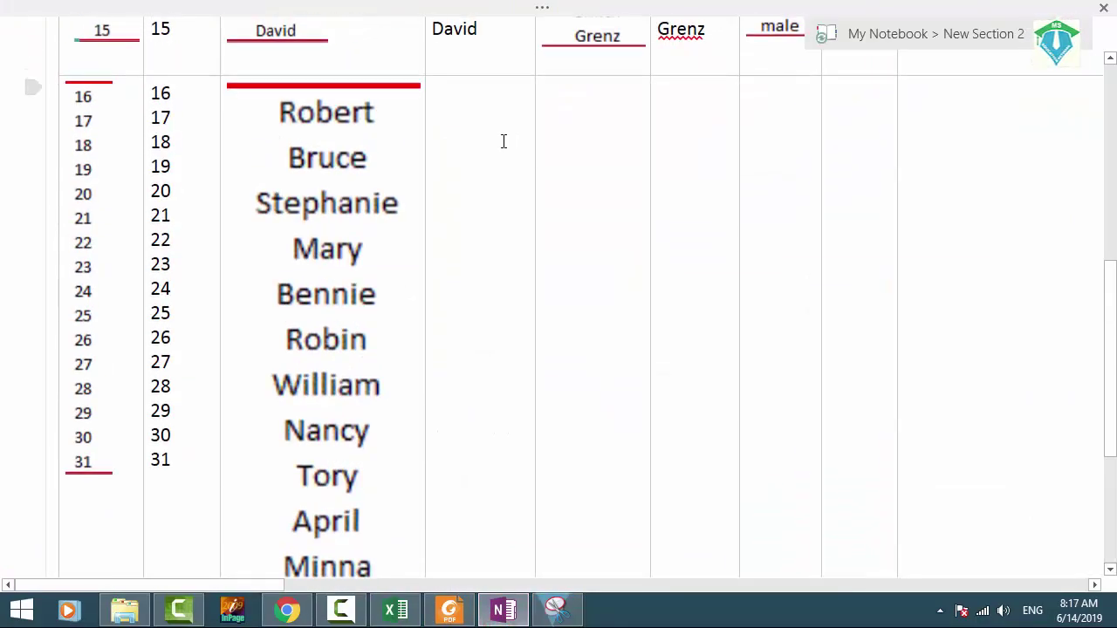
{"action": "key", "text": "ctrl+v"}
Step: Snip the Gender column for rows 16 to 31 from the PDF and paste it into the new row's seventh cell
{"action": "scroll", "coordinate": [559, 201], "scroll_direction": "down", "scroll_amount": 3, "text": "ctrl"}
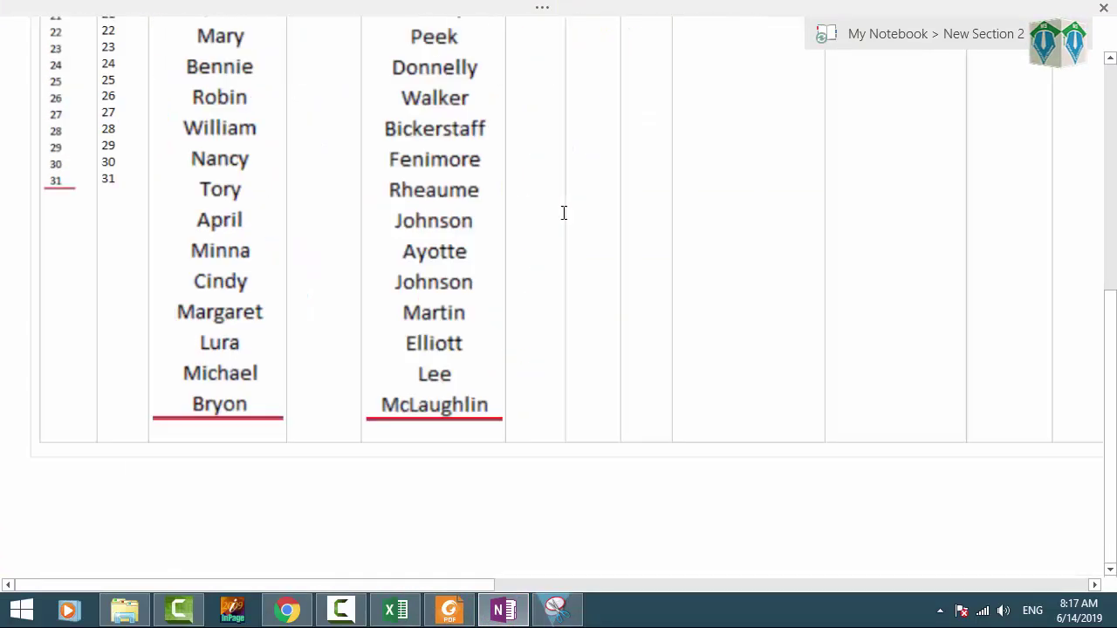
{"action": "scroll", "coordinate": [394, 155], "scroll_direction": "up", "scroll_amount": 1}
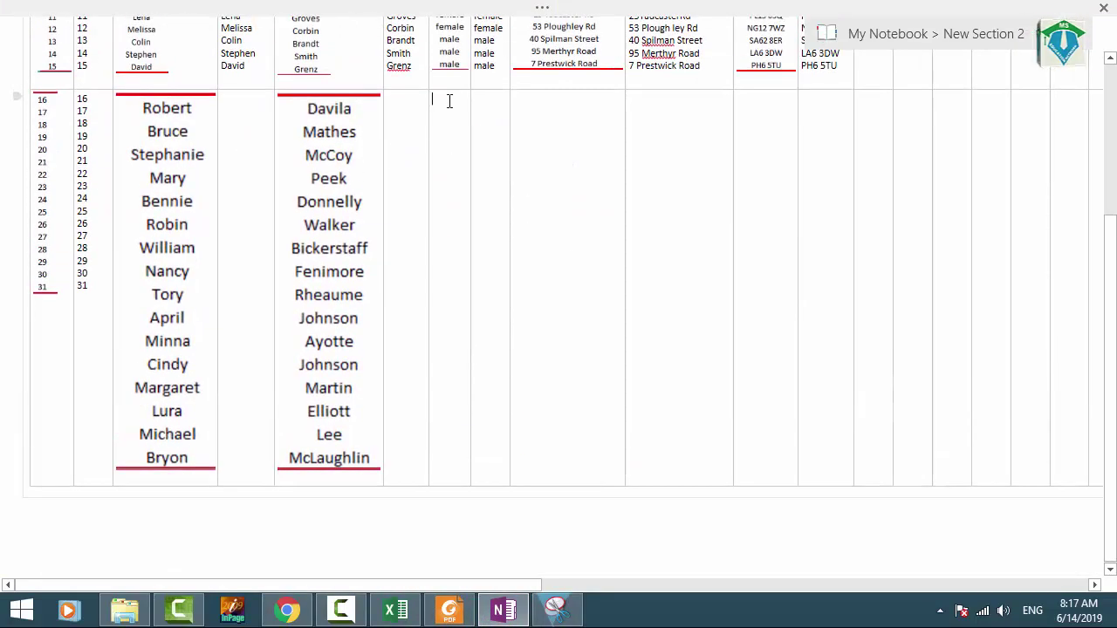
{"action": "left_click", "coordinate": [513, 611]}
{"action": "left_click", "coordinate": [536, 612]}
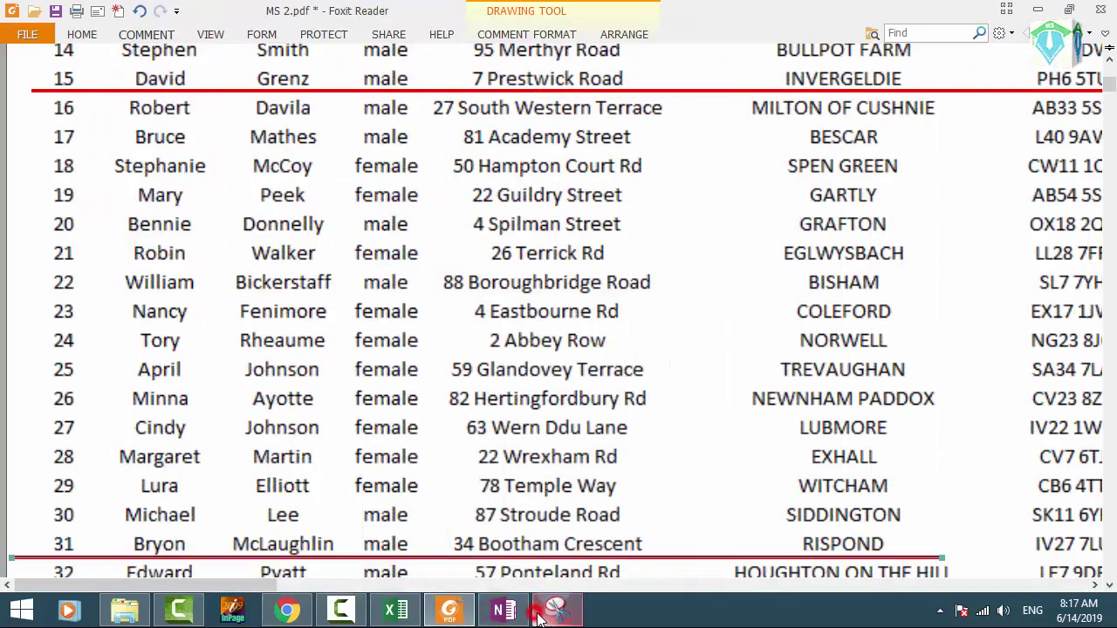
{"action": "left_click", "coordinate": [536, 612]}
{"action": "left_click", "coordinate": [152, 58]}
{"action": "left_click_drag", "start_coordinate": [348, 88], "coordinate": [430, 558]}
{"action": "left_click", "coordinate": [505, 611]}
{"action": "key", "text": "ctrl+v"}
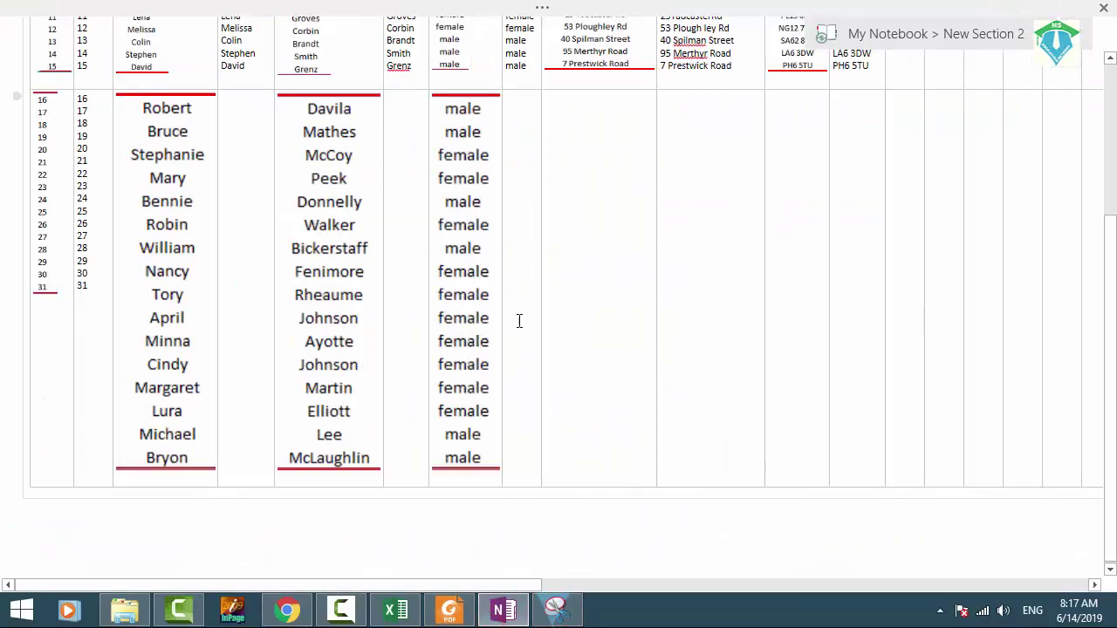
Step: Snip the StreetAddress column for rows 16 to 31 from the PDF and paste it into the new row's ninth cell
{"action": "left_click", "coordinate": [491, 611]}
{"action": "left_click", "coordinate": [557, 611]}
{"action": "left_click", "coordinate": [557, 611]}
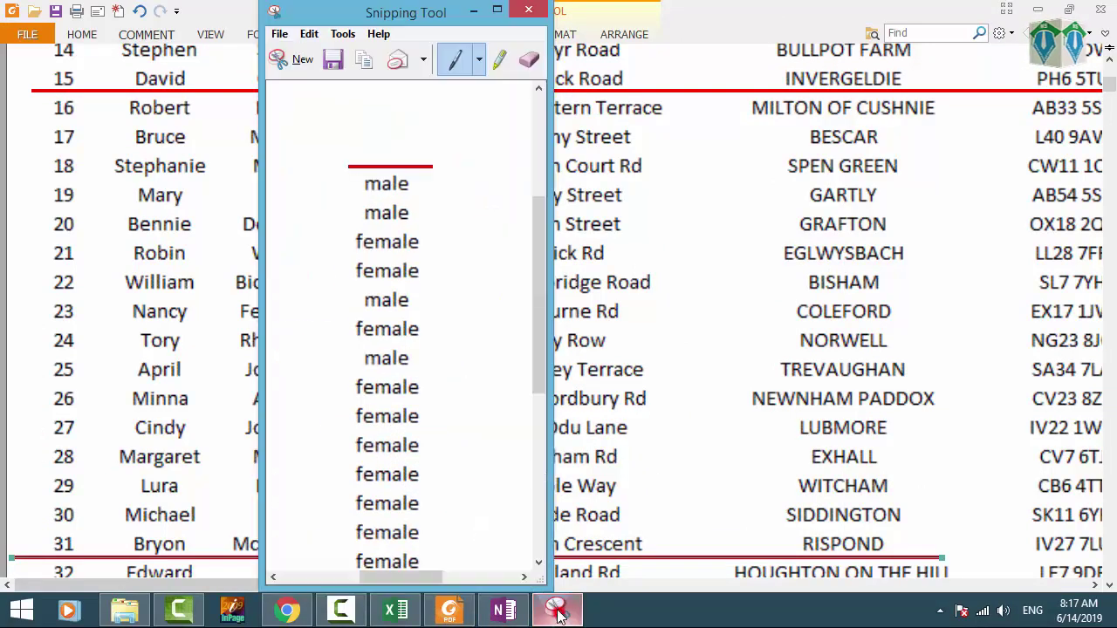
{"action": "left_click", "coordinate": [294, 58]}
{"action": "left_click_drag", "start_coordinate": [422, 87], "coordinate": [666, 559]}
{"action": "left_click", "coordinate": [504, 611]}
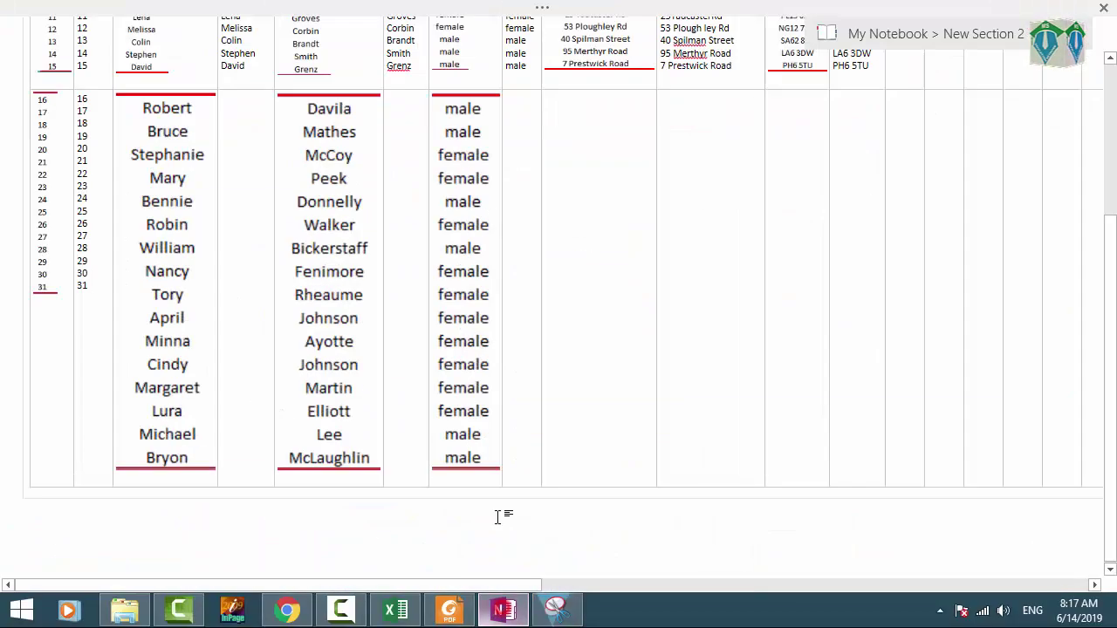
{"action": "left_click", "coordinate": [556, 103]}
{"action": "key", "text": "ctrl+v"}
Step: Snip the town column for rows 16 to 31 from the PDF and paste it into the new row's eleventh cell
{"action": "left_click", "coordinate": [505, 611]}
{"action": "left_click", "coordinate": [557, 611]}
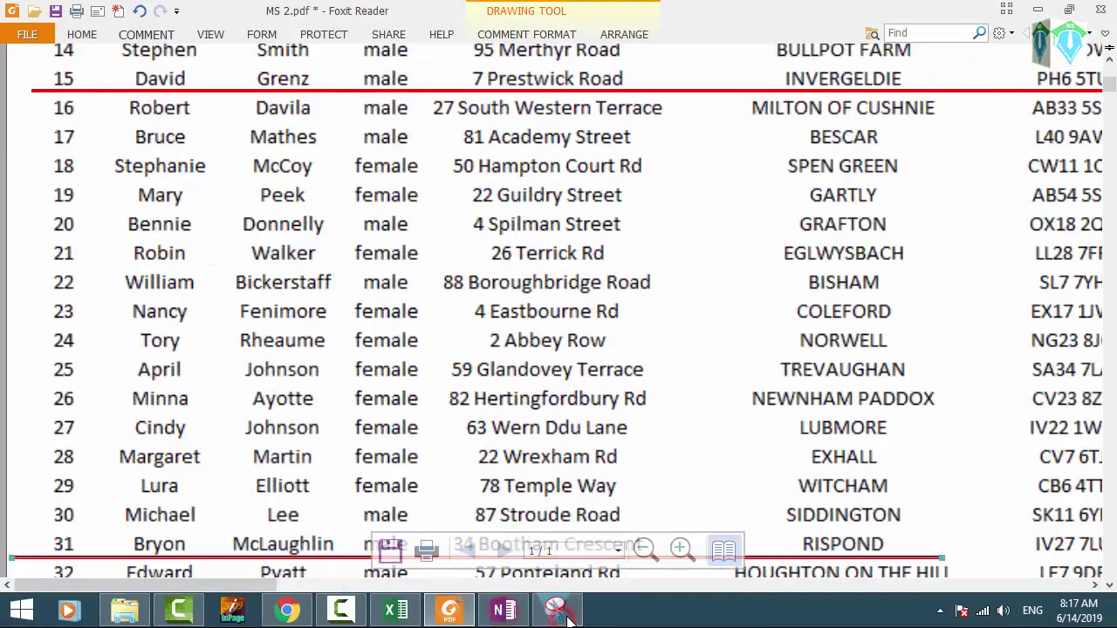
{"action": "left_click", "coordinate": [557, 611]}
{"action": "left_click", "coordinate": [365, 68]}
{"action": "left_click_drag", "start_coordinate": [716, 90], "coordinate": [974, 563]}
{"action": "left_click", "coordinate": [505, 611]}
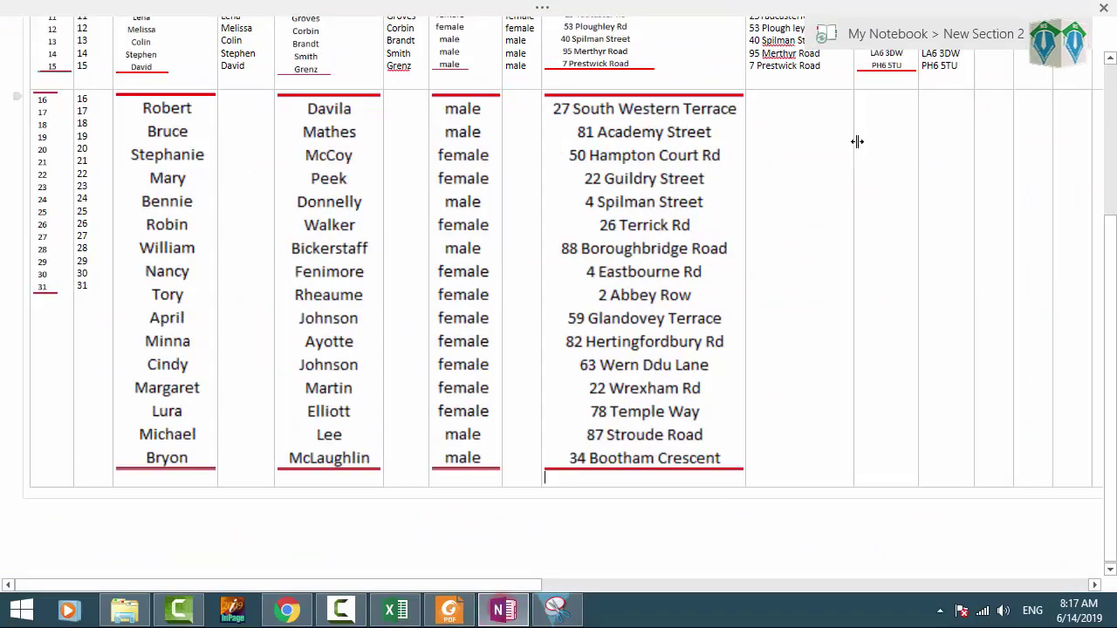
{"action": "left_click", "coordinate": [864, 120]}
{"action": "key", "text": "ctrl+v"}
Step: Compare the town picture with the ZipCode column above it and delete the picture from the new row
{"action": "scroll", "coordinate": [572, 254], "scroll_direction": "right", "scroll_amount": 6}
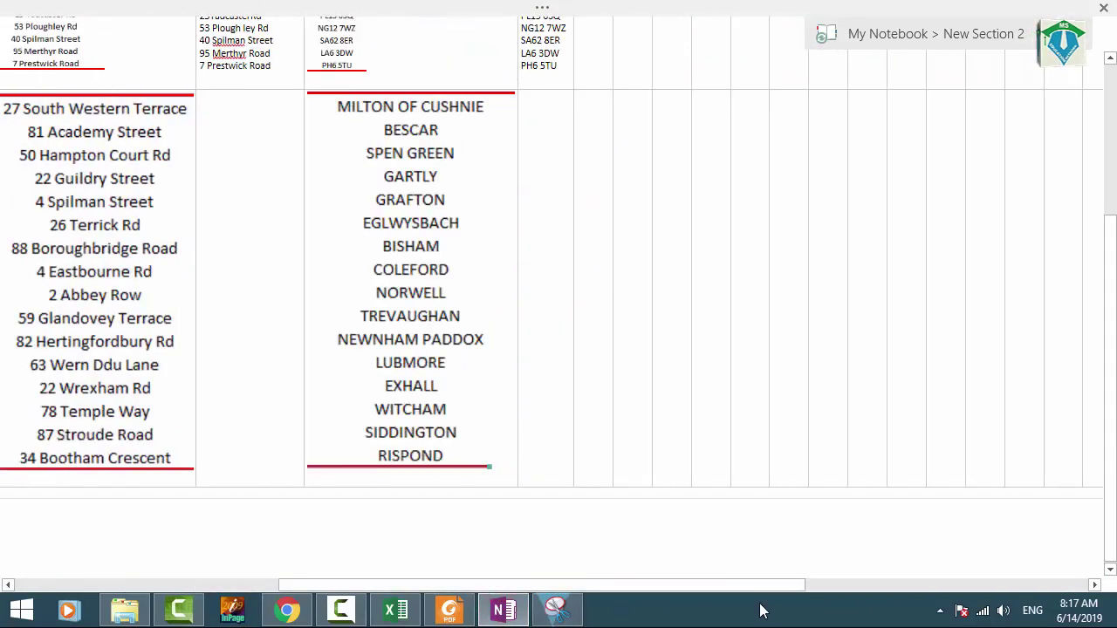
{"action": "scroll", "coordinate": [572, 254], "scroll_direction": "up", "scroll_amount": 2}
{"action": "left_click", "coordinate": [542, 254]}
{"action": "scroll", "coordinate": [506, 247], "scroll_direction": "up", "scroll_amount": 2}
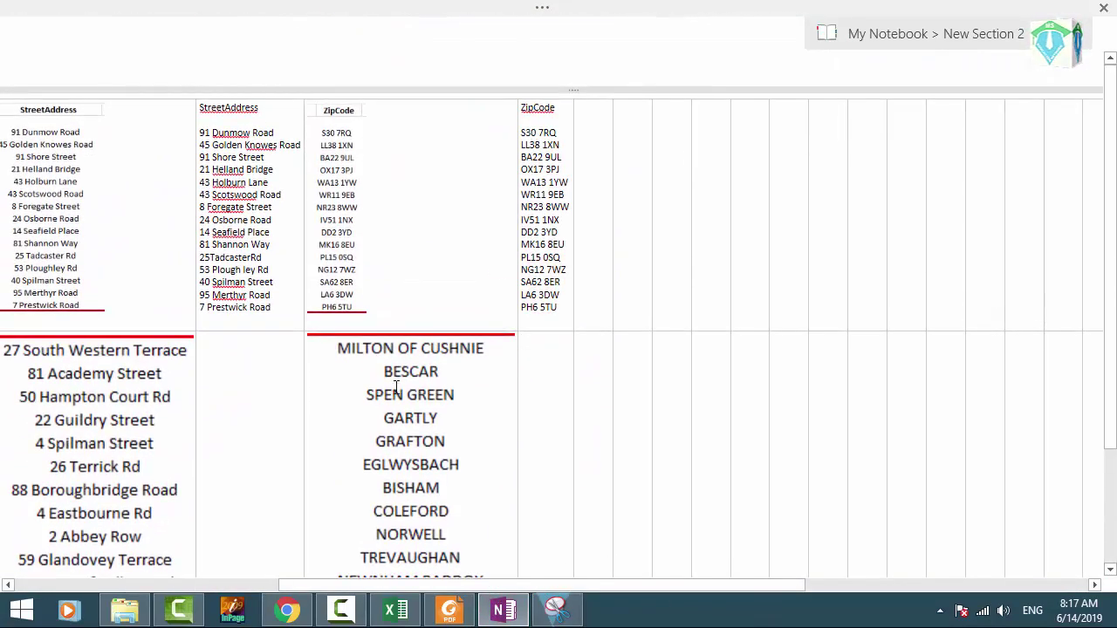
{"action": "left_click", "coordinate": [396, 388]}
{"action": "key", "text": "Delete"}
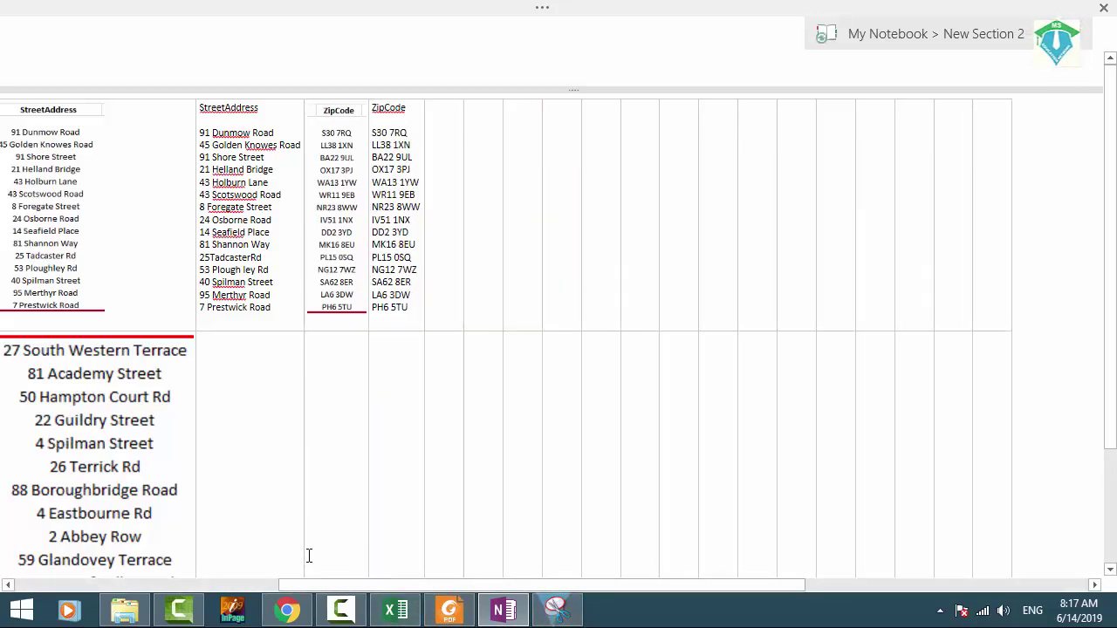
Step: Copy the text from the new row's GivenName picture and paste it into the adjacent cell
{"action": "left_click_drag", "start_coordinate": [307, 584], "coordinate": [35, 584]}
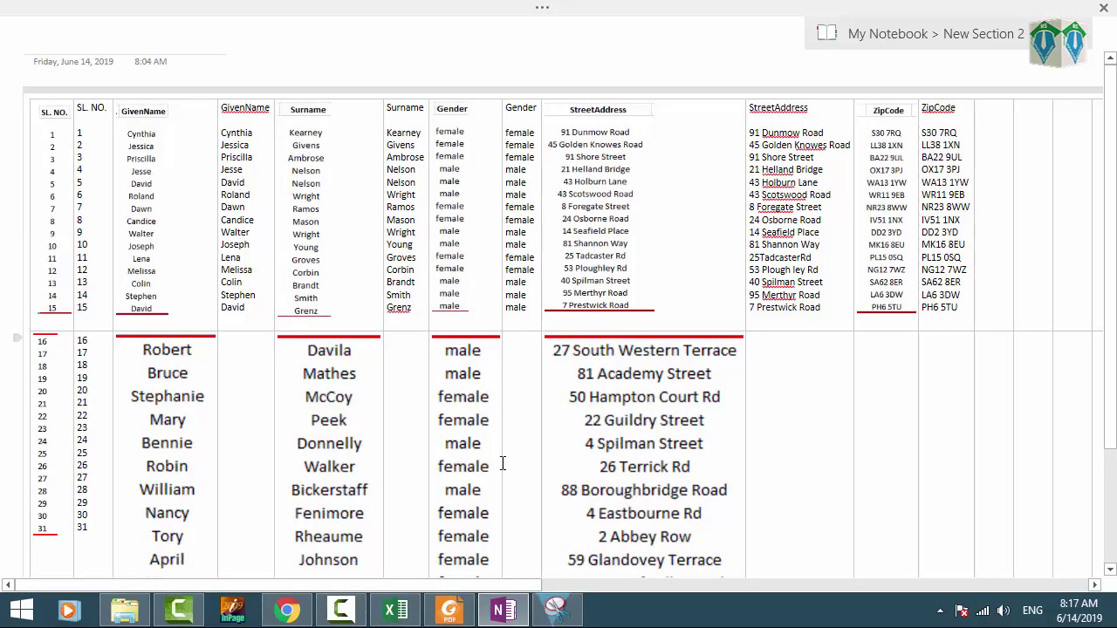
{"action": "scroll", "coordinate": [245, 391], "scroll_direction": "down", "scroll_amount": 1}
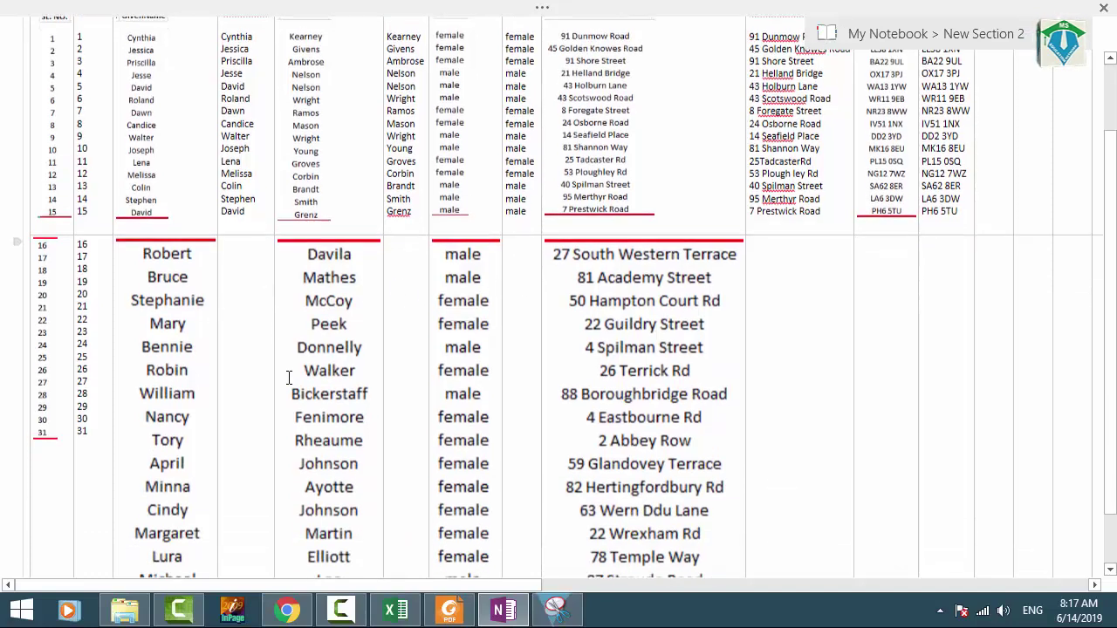
{"action": "left_click", "coordinate": [177, 346]}
{"action": "scroll", "coordinate": [178, 350], "scroll_direction": "down", "scroll_amount": 1}
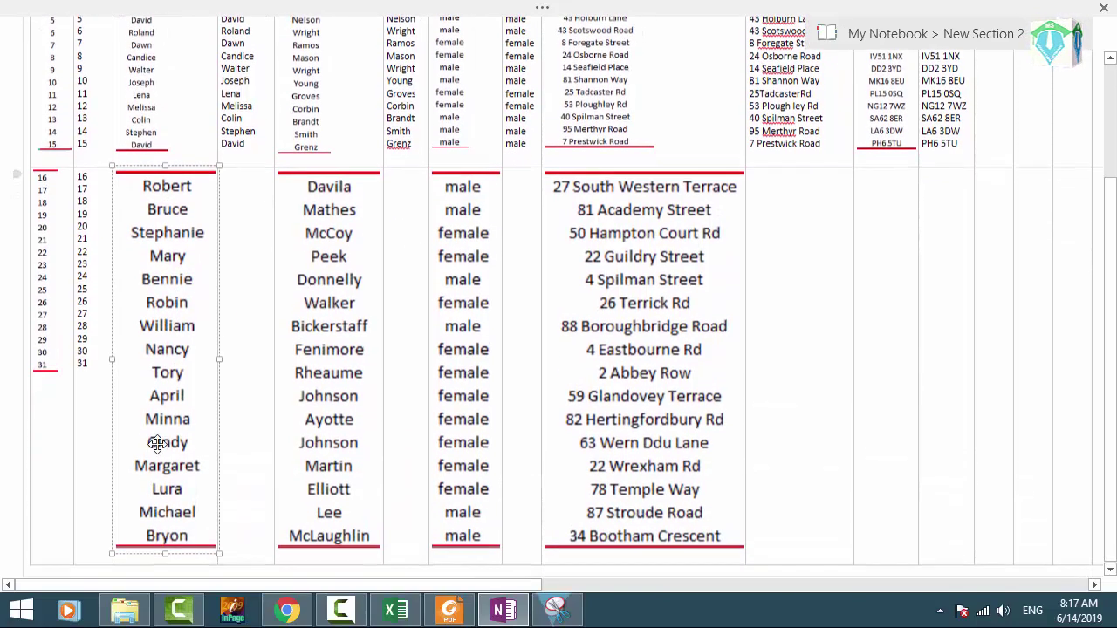
{"action": "right_click", "coordinate": [185, 254]}
{"action": "left_click", "coordinate": [214, 314]}
{"action": "left_click", "coordinate": [241, 219]}
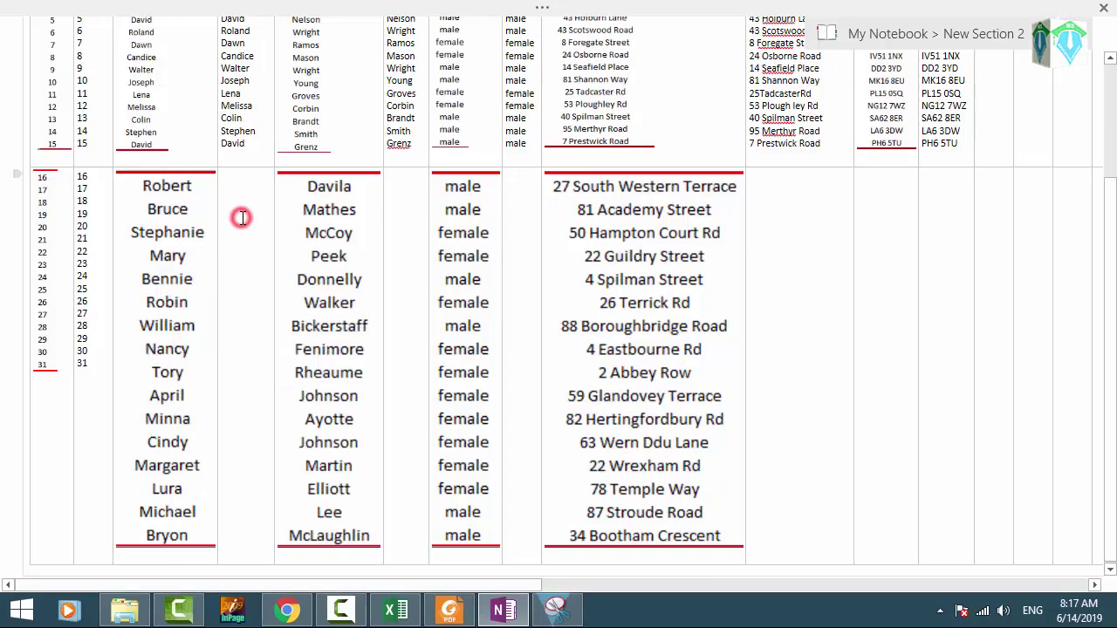
{"action": "key", "text": "ctrl+v"}
Step: Copy the text from the new row's Surname picture and paste it into the adjacent cell
{"action": "left_click", "coordinate": [313, 221]}
{"action": "right_click", "coordinate": [310, 217]}
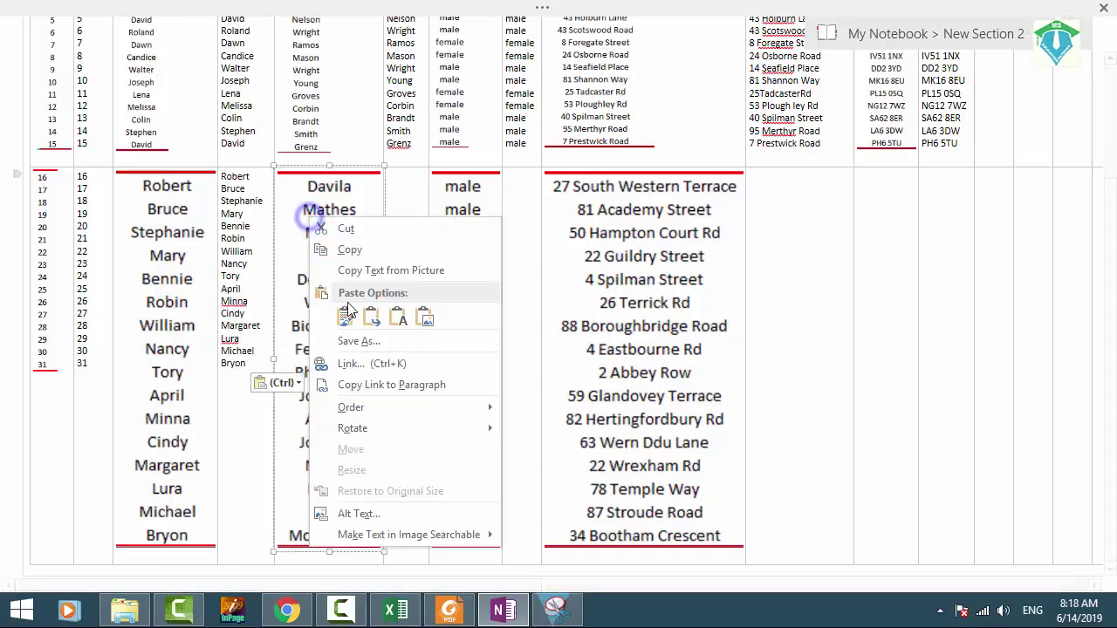
{"action": "left_click", "coordinate": [366, 267]}
{"action": "left_click", "coordinate": [410, 195]}
{"action": "key", "text": "ctrl+v"}
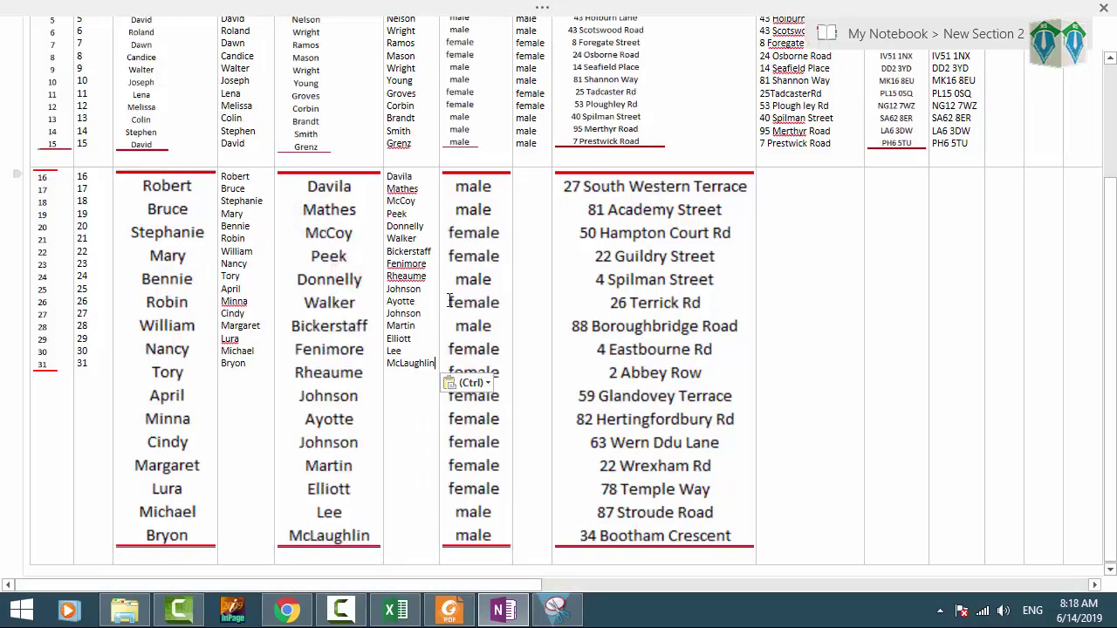
Step: Copy the text from the new row's Gender picture and paste it into the adjacent cell
{"action": "right_click", "coordinate": [457, 199]}
{"action": "left_click", "coordinate": [502, 239]}
{"action": "left_click", "coordinate": [519, 194]}
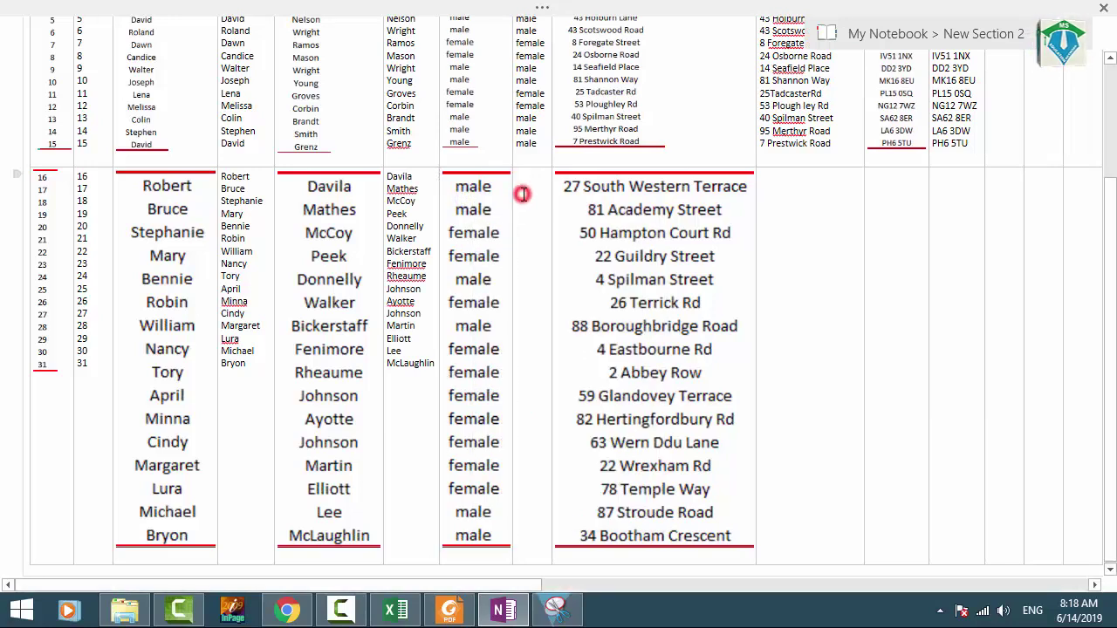
Step: Copy the text from the new row's StreetAddress picture and paste it into the adjacent cell
{"action": "left_click", "coordinate": [576, 220]}
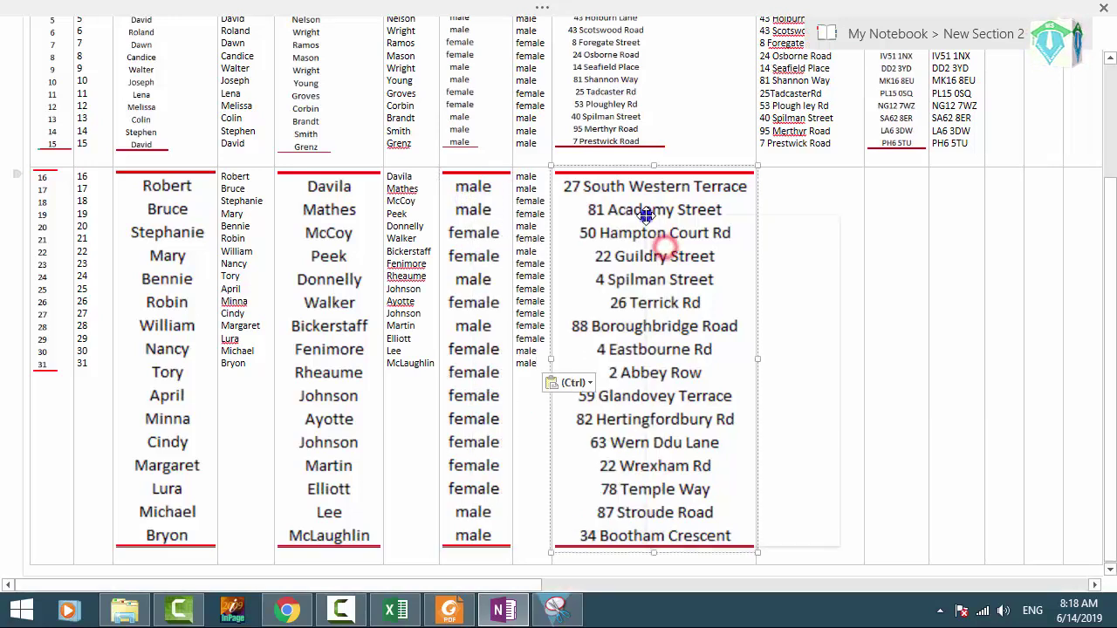
{"action": "right_click", "coordinate": [576, 220]}
{"action": "left_click", "coordinate": [672, 267]}
{"action": "left_click", "coordinate": [811, 185]}
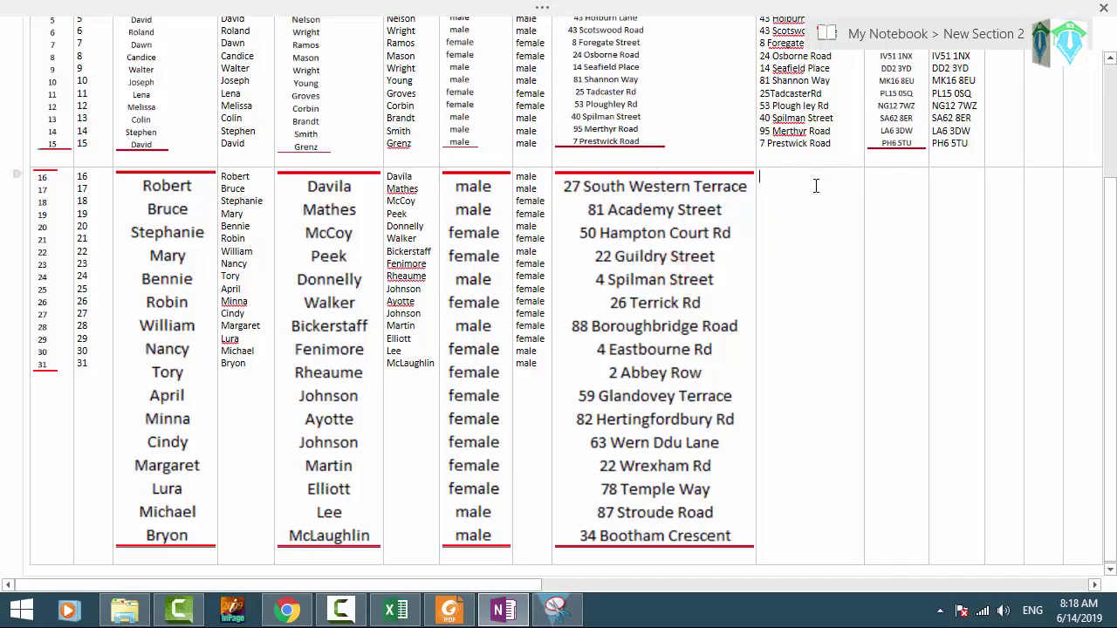
{"action": "key", "text": "ctrl+v"}
Step: Shrink the GivenName and Surname pictures for rows 16 to 31 until their lines align with the extracted names
{"action": "left_click", "coordinate": [167, 441]}
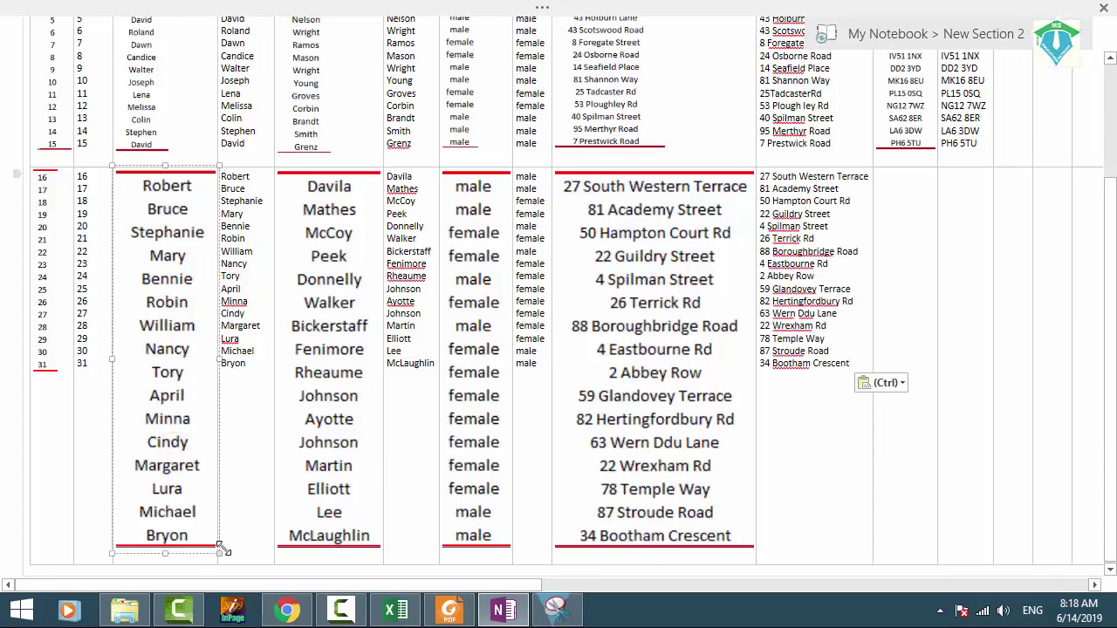
{"action": "left_click_drag", "start_coordinate": [218, 550], "coordinate": [173, 377]}
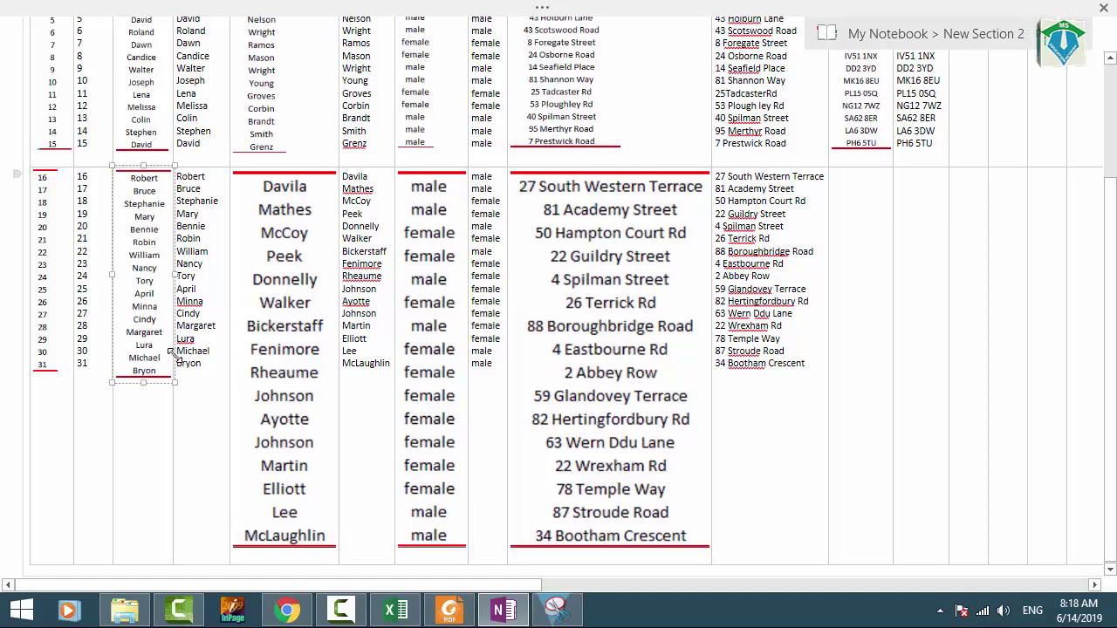
{"action": "left_click", "coordinate": [320, 490]}
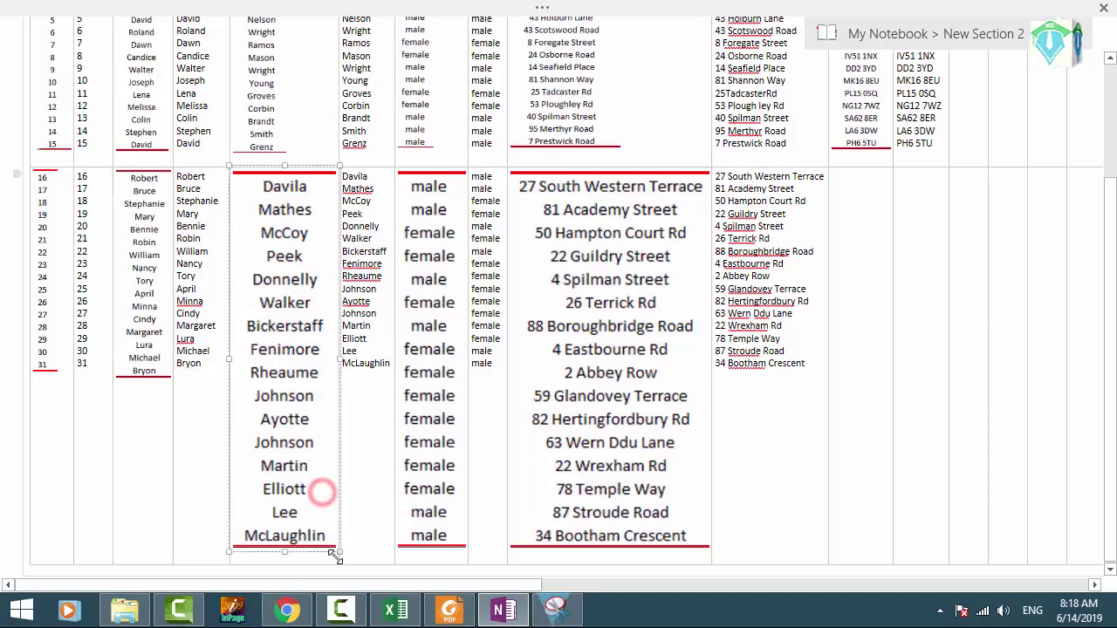
{"action": "left_click_drag", "start_coordinate": [339, 548], "coordinate": [288, 378]}
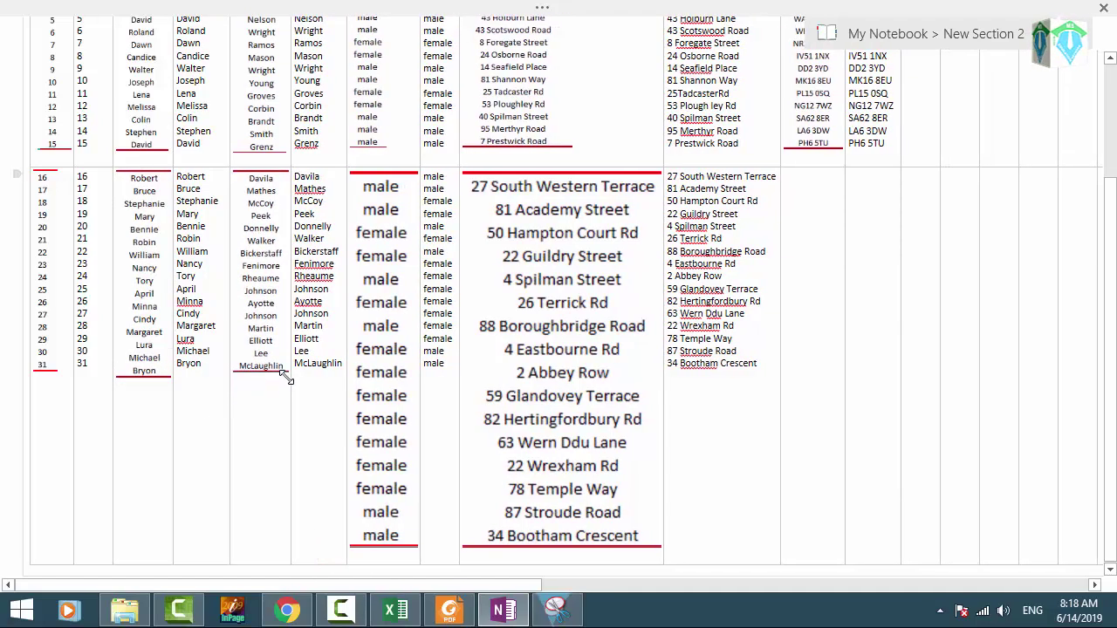
Step: Shrink the Gender and StreetAddress pictures for rows 16 to 31 until their lines align with the extracted text
{"action": "left_click", "coordinate": [388, 465]}
{"action": "left_click_drag", "start_coordinate": [419, 556], "coordinate": [385, 372]}
{"action": "left_click", "coordinate": [494, 445]}
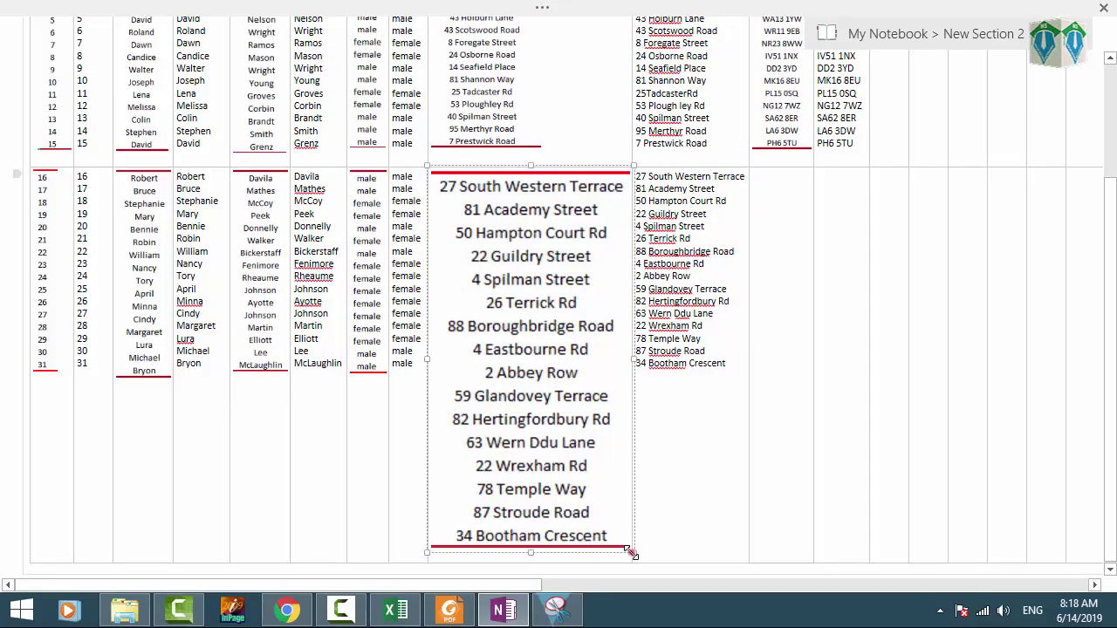
{"action": "left_click_drag", "start_coordinate": [632, 553], "coordinate": [541, 379]}
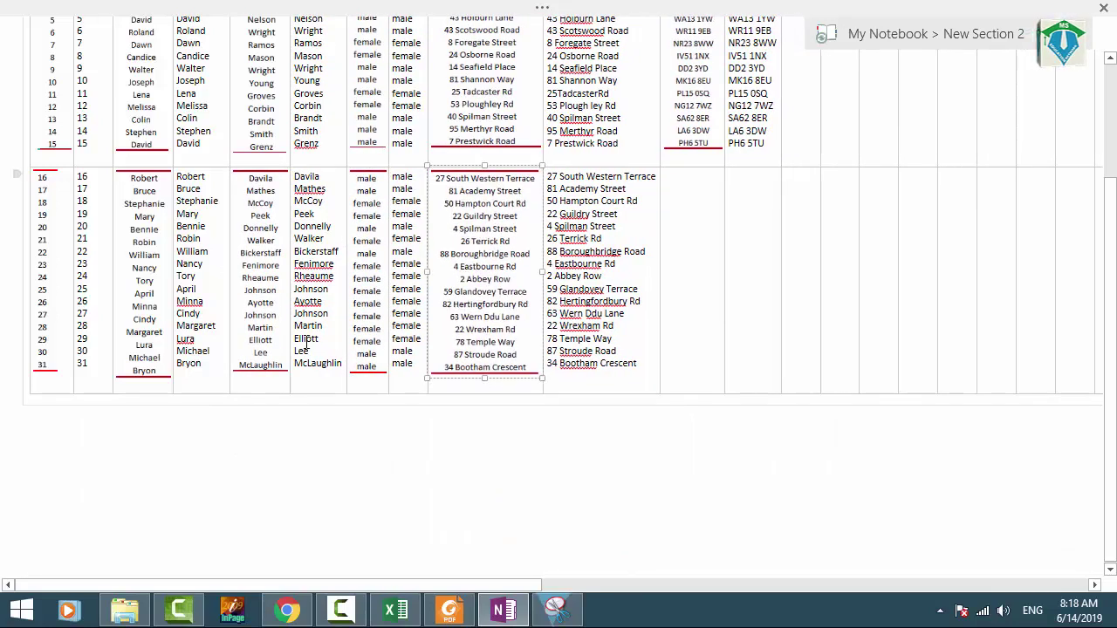
Step: Check the extracted text of rows 16 to 31 against the adjacent pictures, then review the whole table
{"action": "scroll", "coordinate": [305, 345], "scroll_direction": "up", "scroll_amount": 6, "text": "ctrl"}
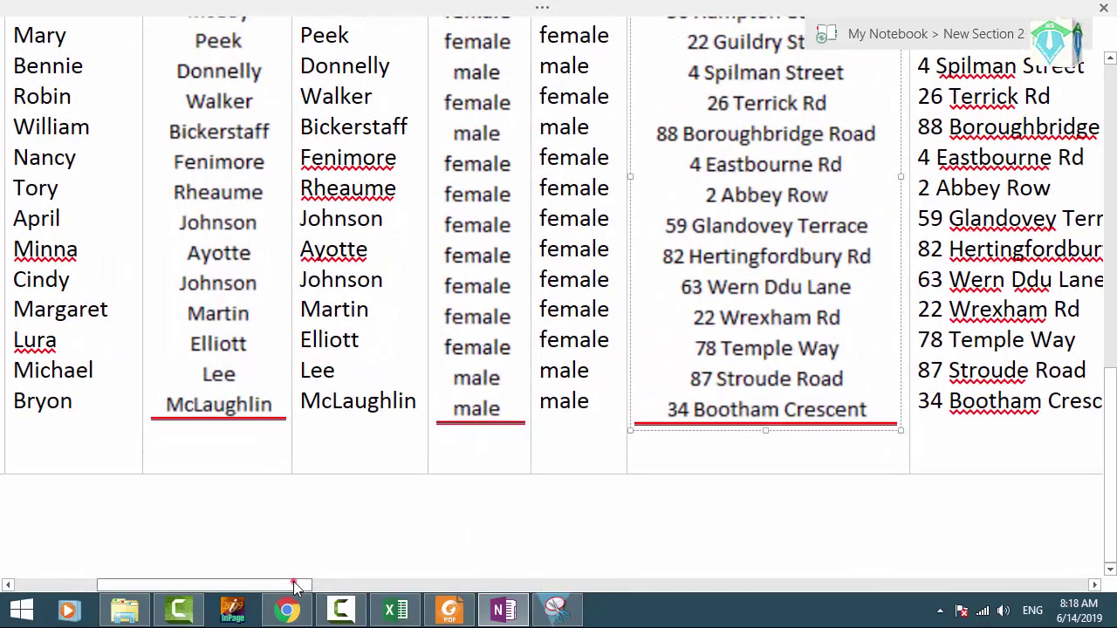
{"action": "left_click_drag", "start_coordinate": [294, 587], "coordinate": [224, 586]}
{"action": "scroll", "coordinate": [351, 370], "scroll_direction": "up", "scroll_amount": 3}
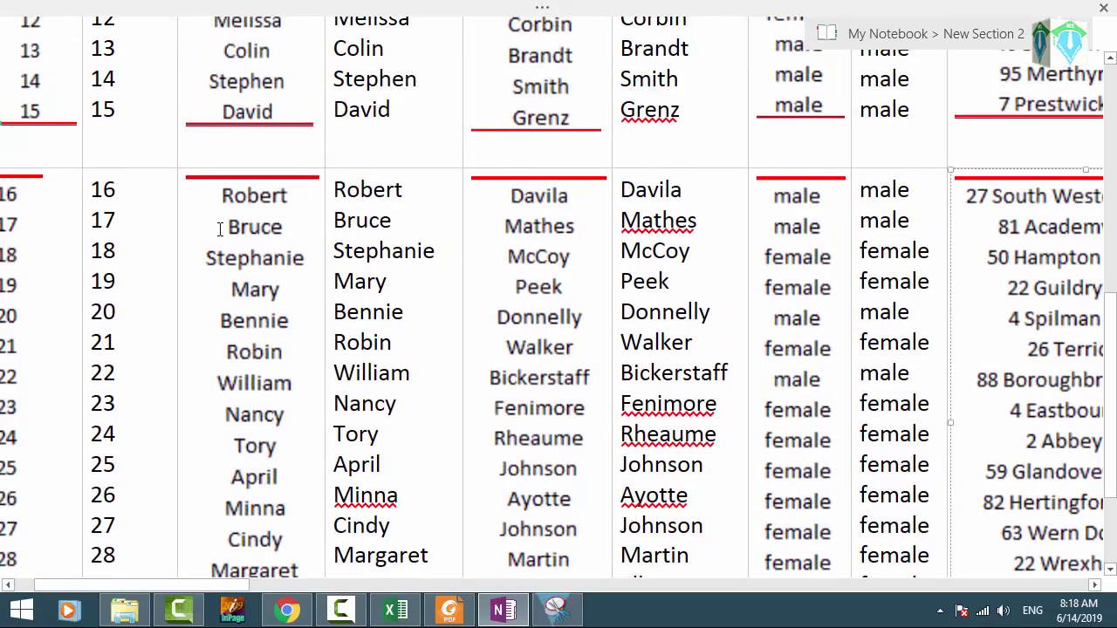
{"action": "scroll", "coordinate": [297, 279], "scroll_direction": "down", "scroll_amount": 3}
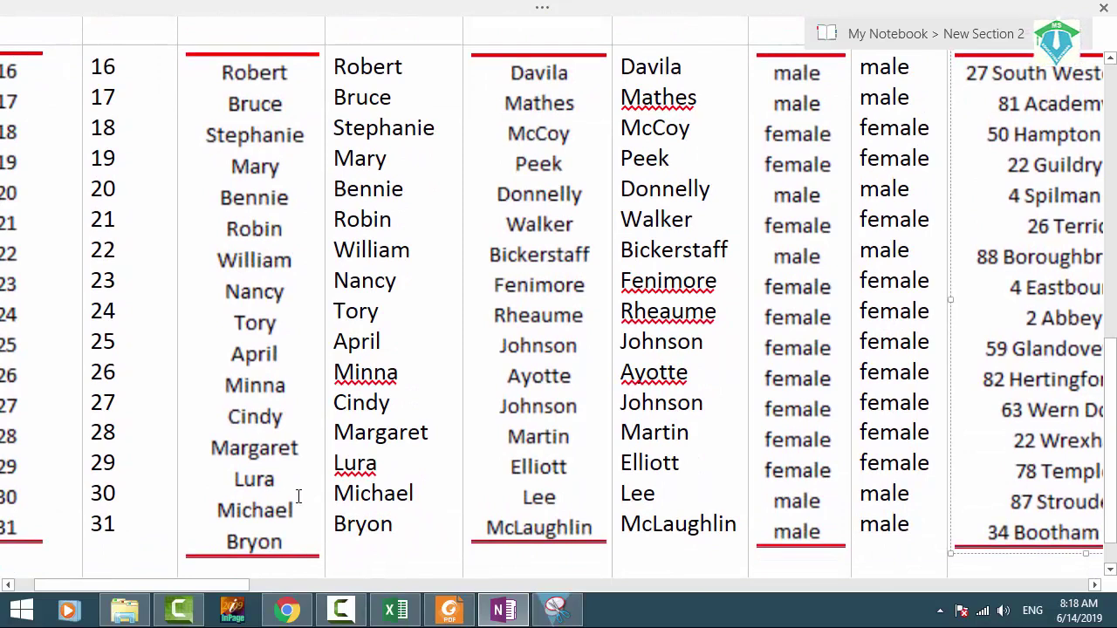
{"action": "scroll", "coordinate": [429, 507], "scroll_direction": "down", "scroll_amount": 6, "text": "ctrl"}
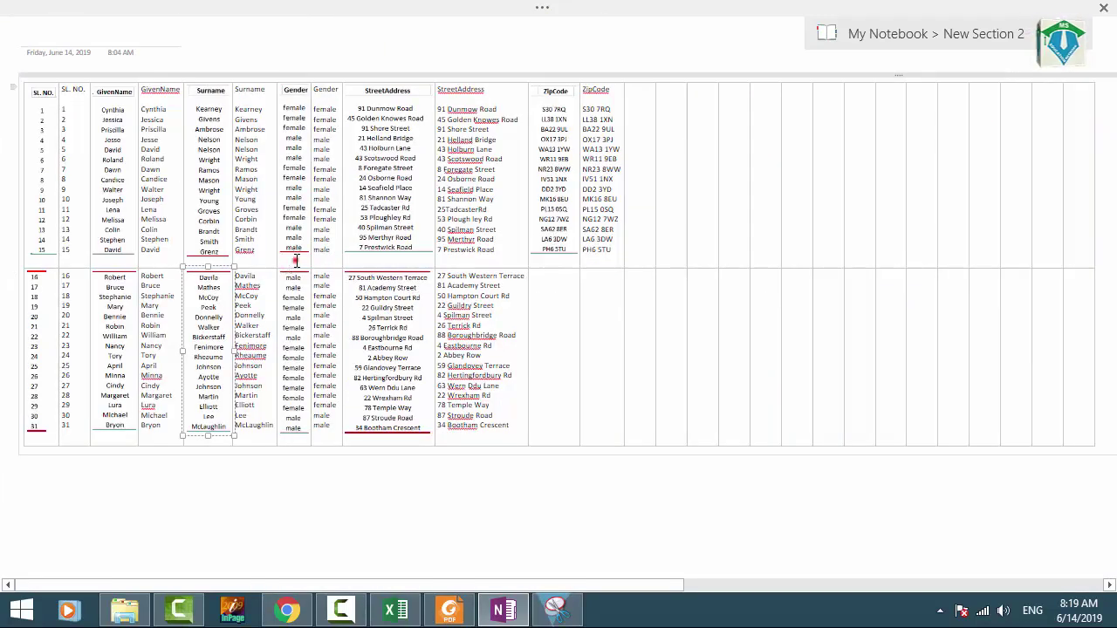
{"action": "scroll", "coordinate": [297, 261], "scroll_direction": "up", "scroll_amount": 2, "text": "ctrl"}
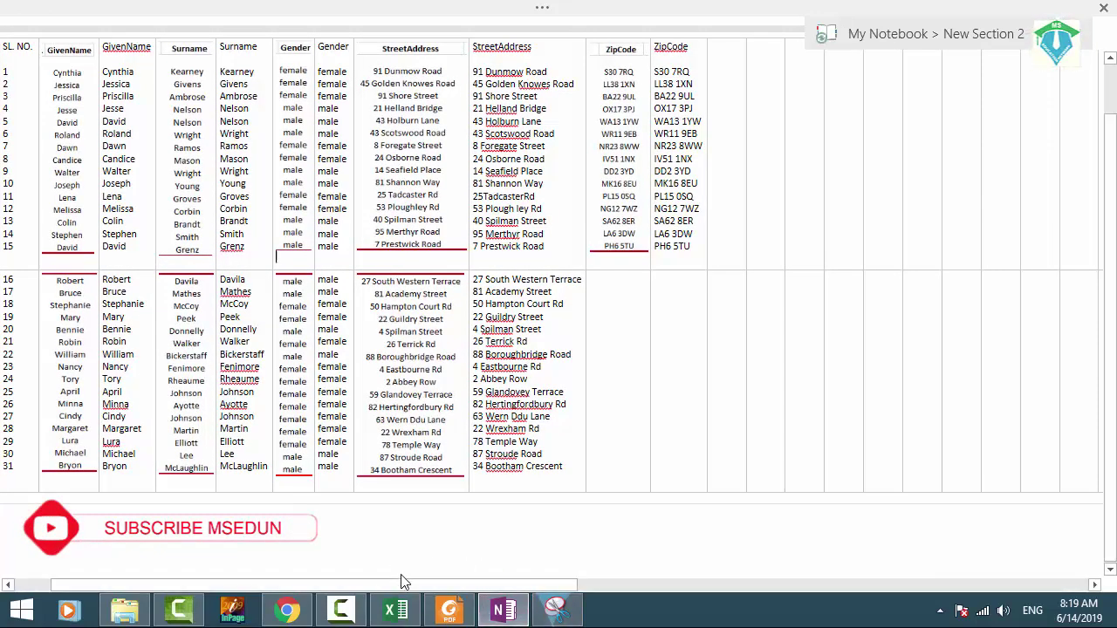
{"action": "left_click_drag", "start_coordinate": [400, 588], "coordinate": [353, 588]}
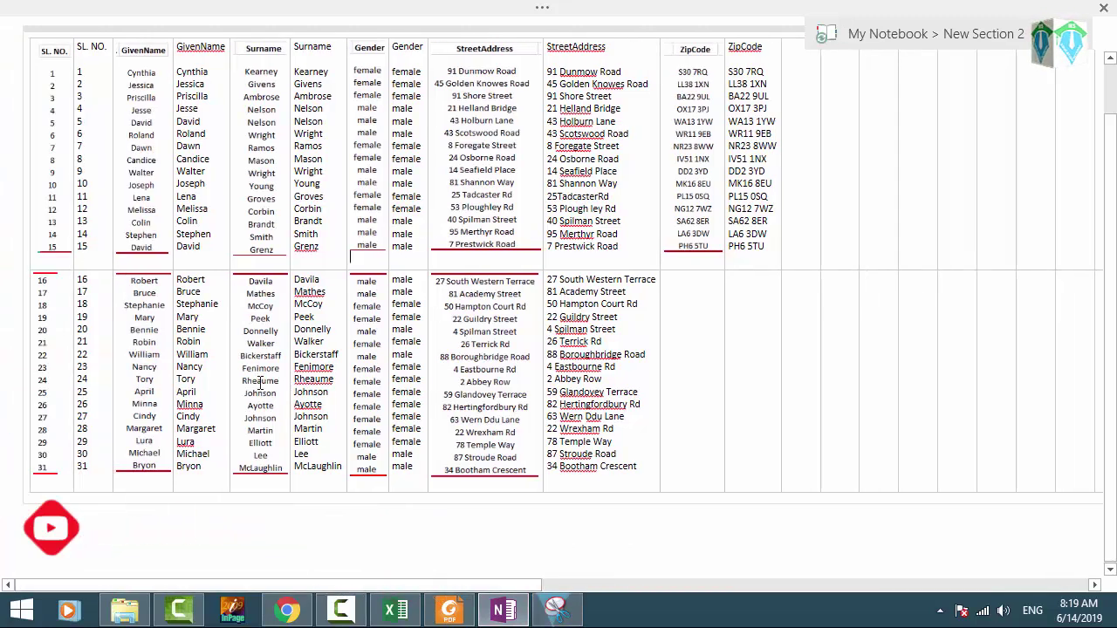
Step: Start exporting the current page in the OneNote 2010-2013 Section format
{"action": "left_click", "coordinate": [5, 9]}
{"action": "left_click", "coordinate": [11, 32]}
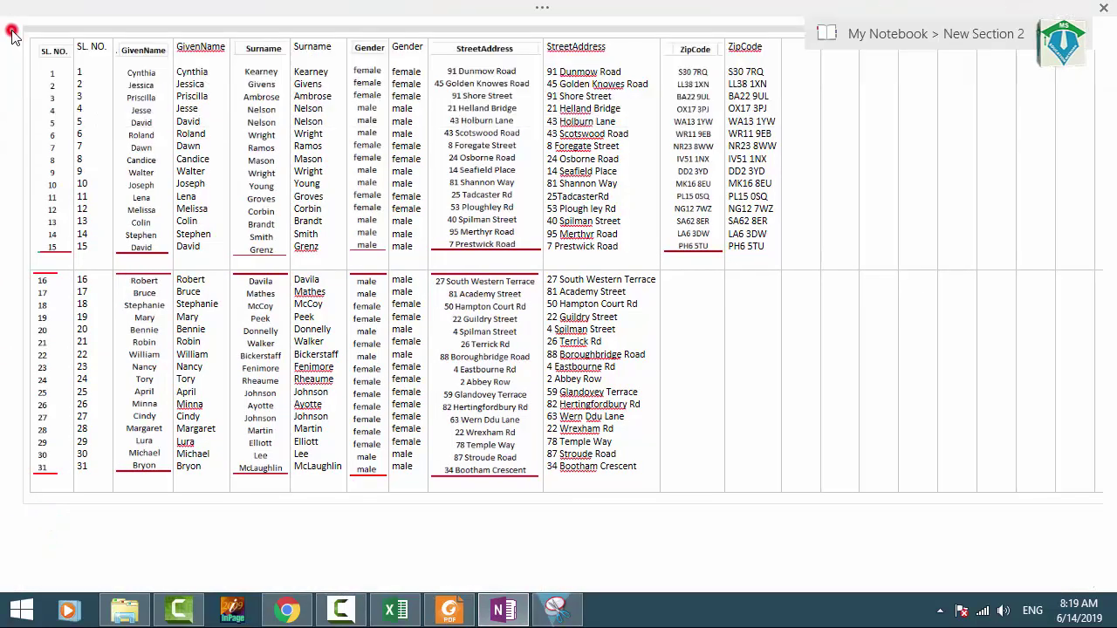
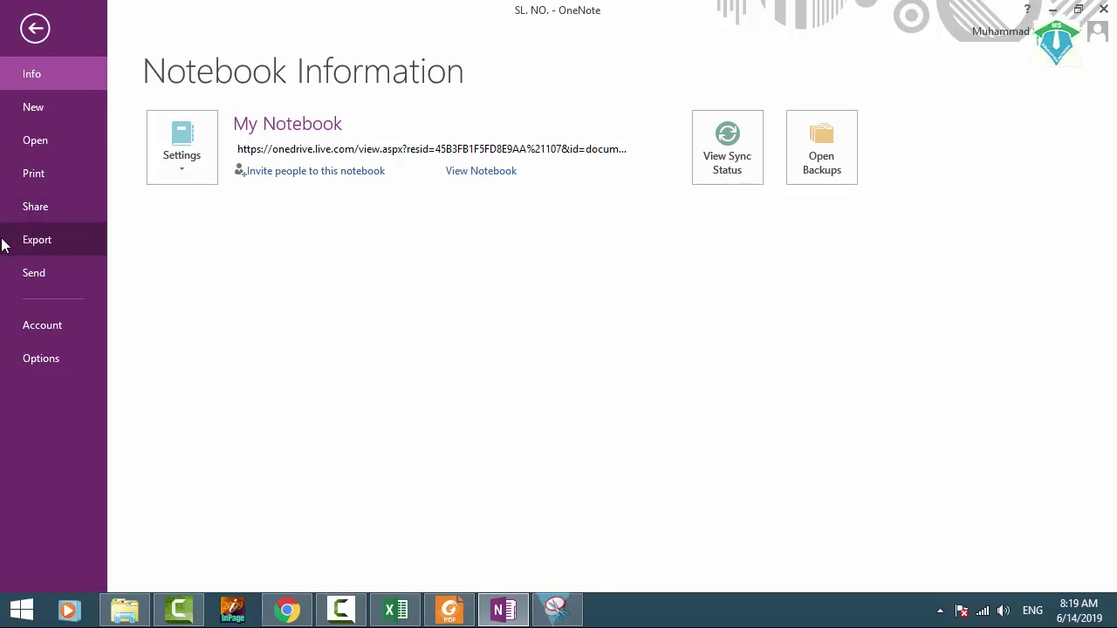
{"action": "left_click", "coordinate": [34, 242]}
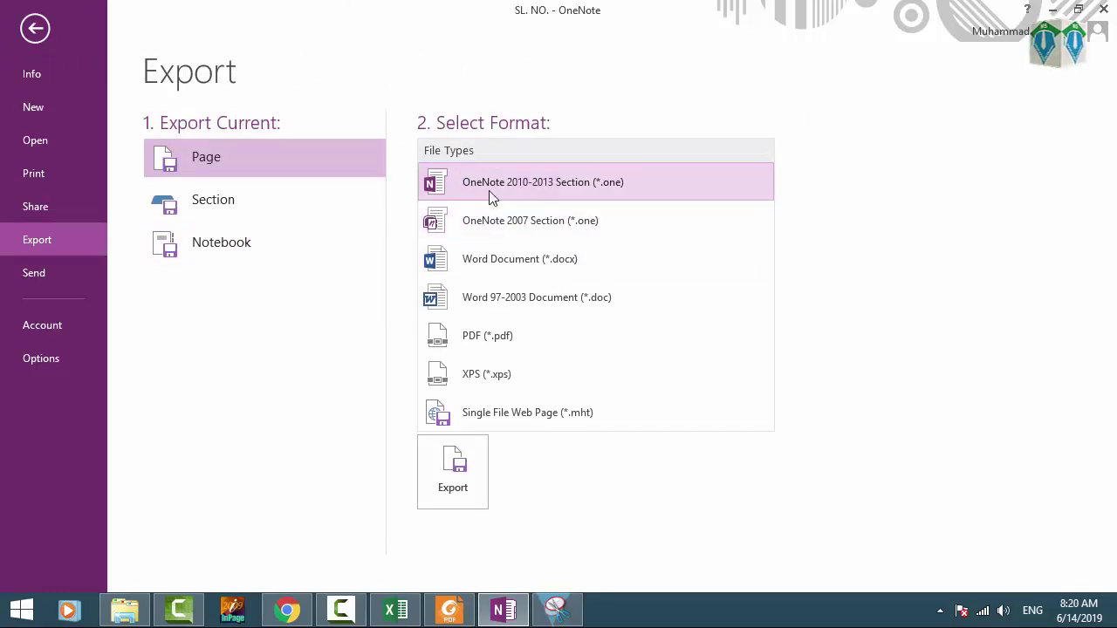
{"action": "left_click", "coordinate": [453, 476]}
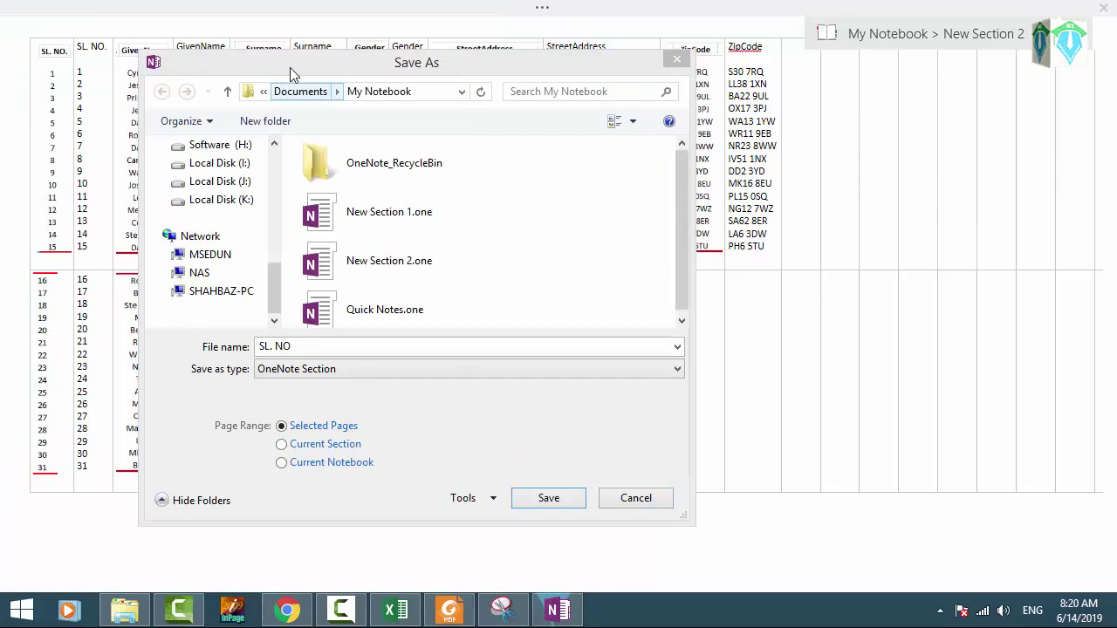
Step: Name the export file "OUr New Project" and choose the Data Entry Technec folder on the Desktop as its location
{"action": "left_click_drag", "start_coordinate": [290, 67], "coordinate": [316, 70]}
{"action": "left_click_drag", "start_coordinate": [302, 288], "coordinate": [297, 178]}
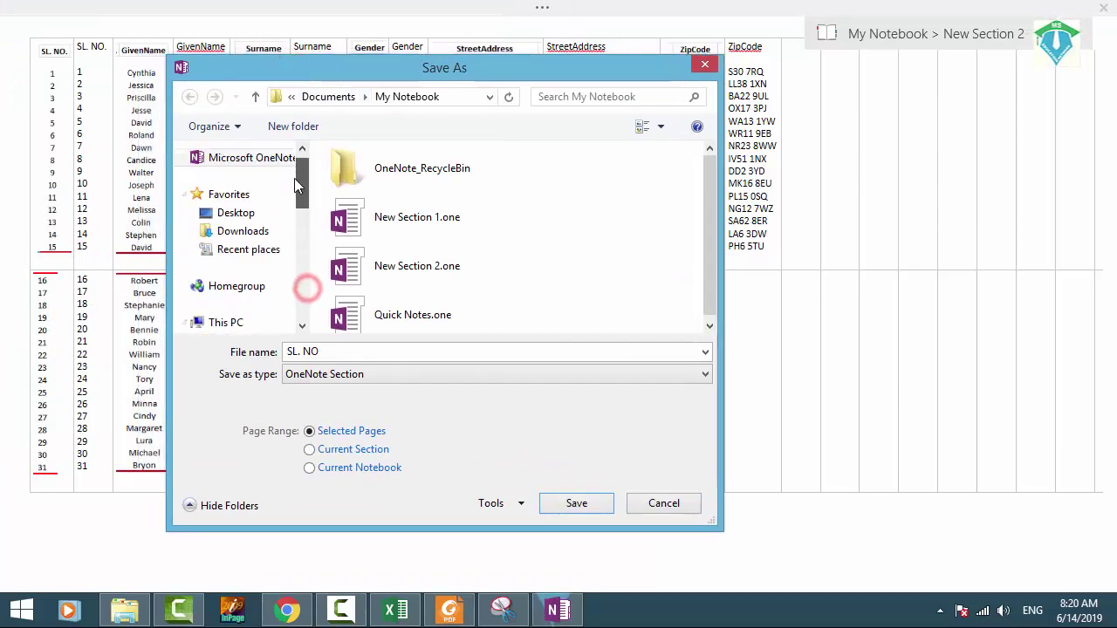
{"action": "left_click", "coordinate": [234, 215]}
{"action": "left_click", "coordinate": [332, 351]}
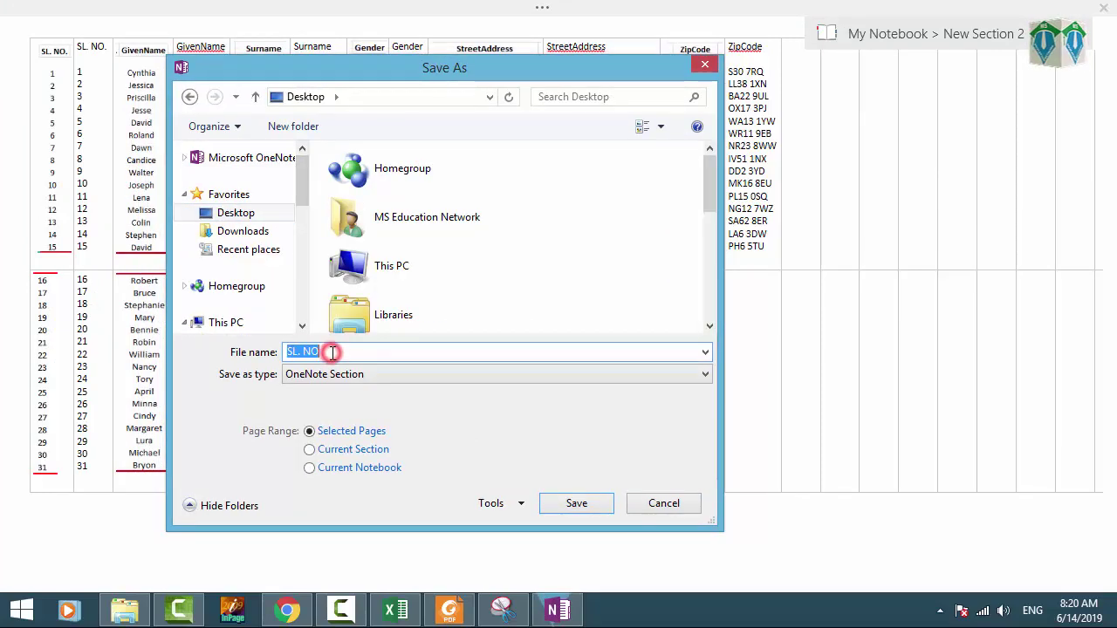
{"action": "type", "text": "OUr New Project"}
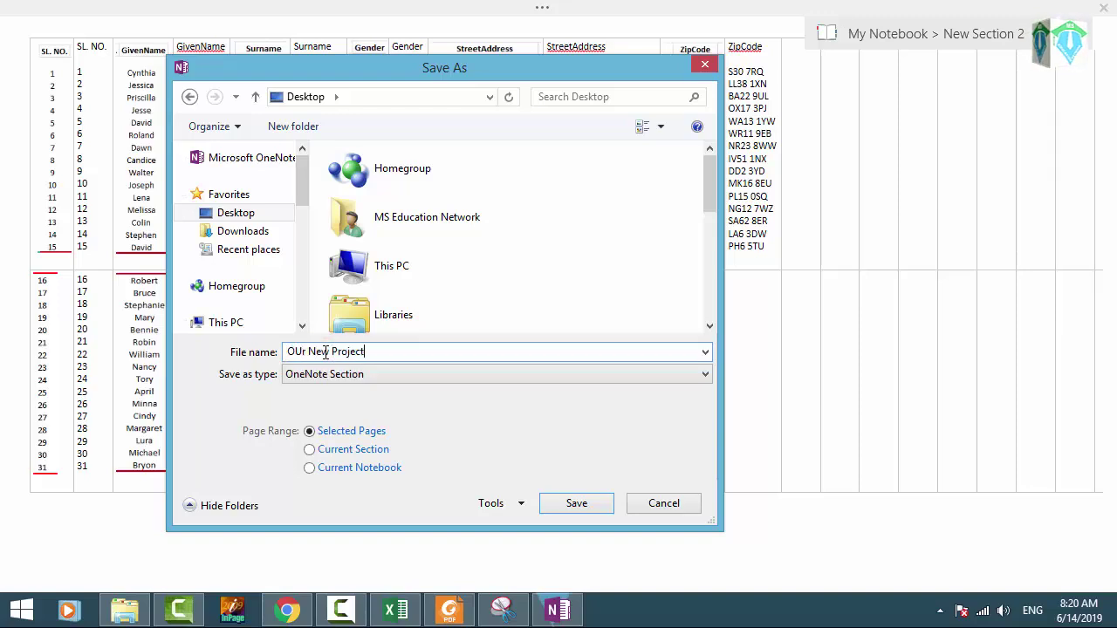
{"action": "scroll", "coordinate": [463, 250], "scroll_direction": "down", "scroll_amount": 3}
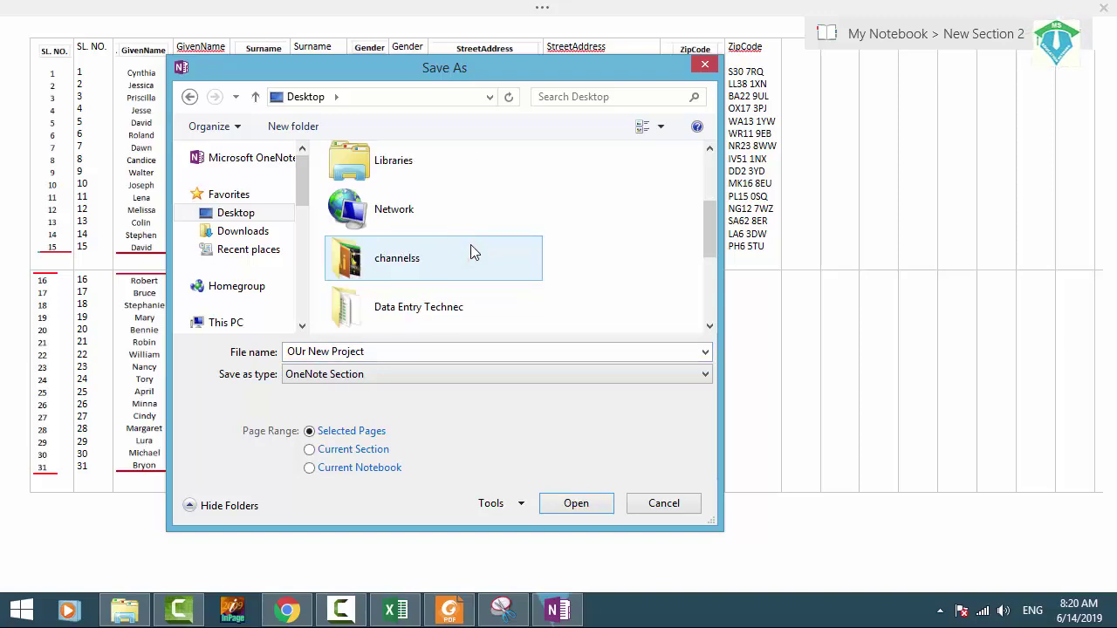
{"action": "double_click", "coordinate": [414, 313]}
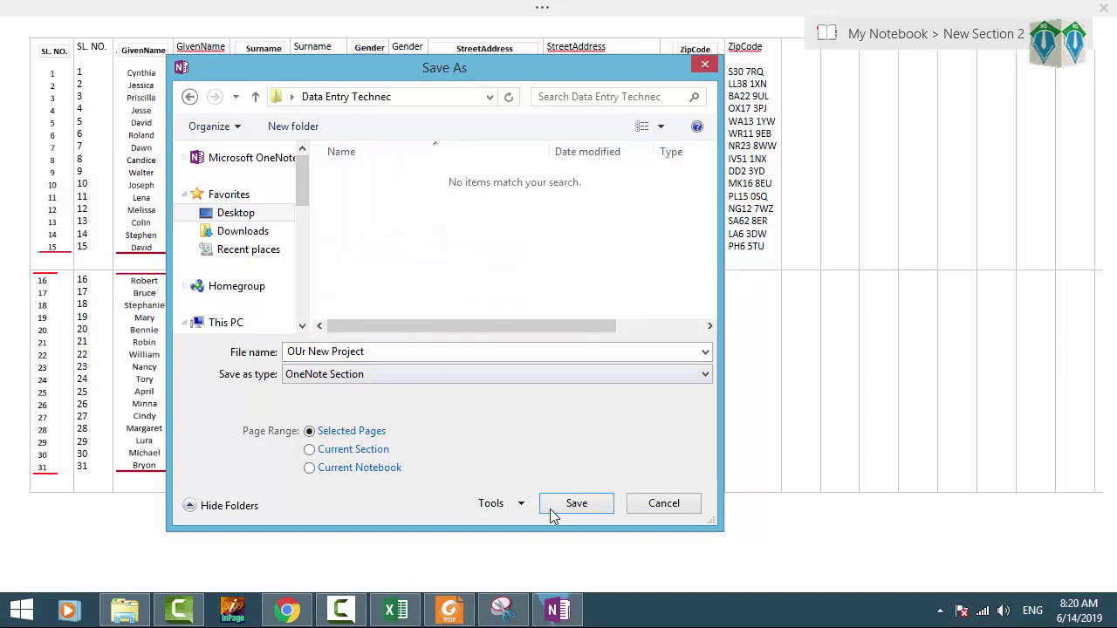
Step: Look through the available file types, keep OneNote Section and save the export
{"action": "left_click", "coordinate": [312, 377]}
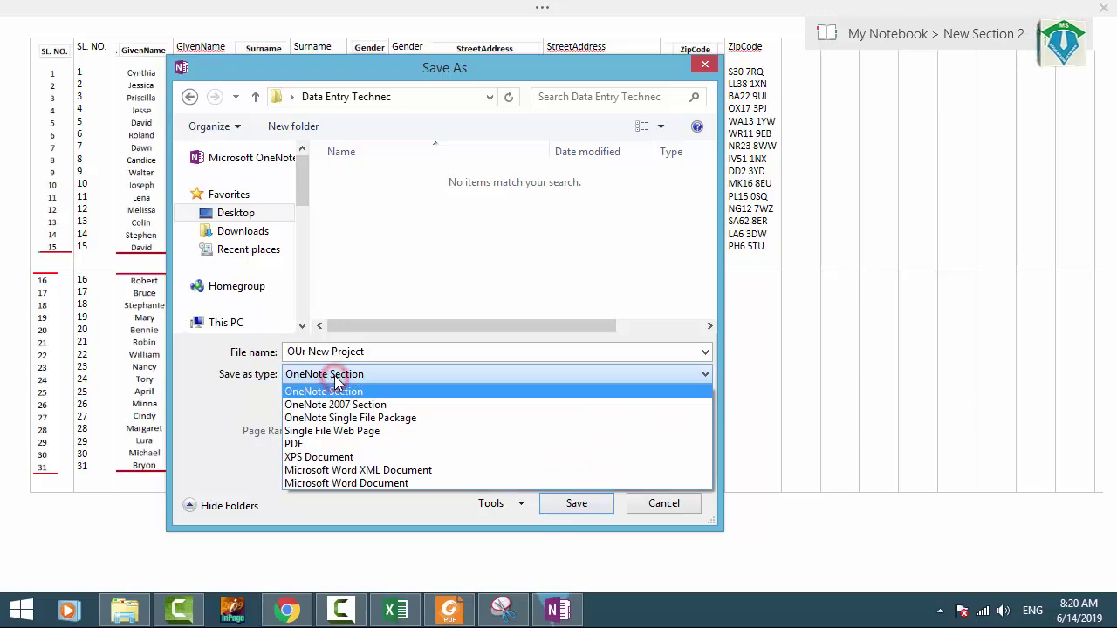
{"action": "left_click", "coordinate": [318, 379]}
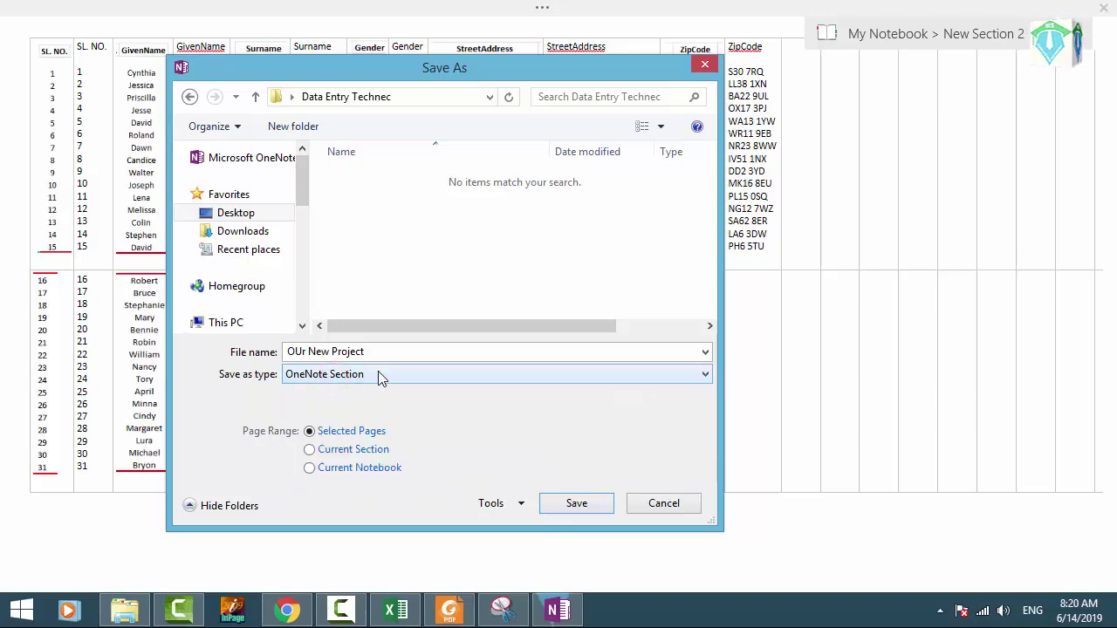
{"action": "left_click", "coordinate": [357, 375]}
{"action": "left_click", "coordinate": [356, 376]}
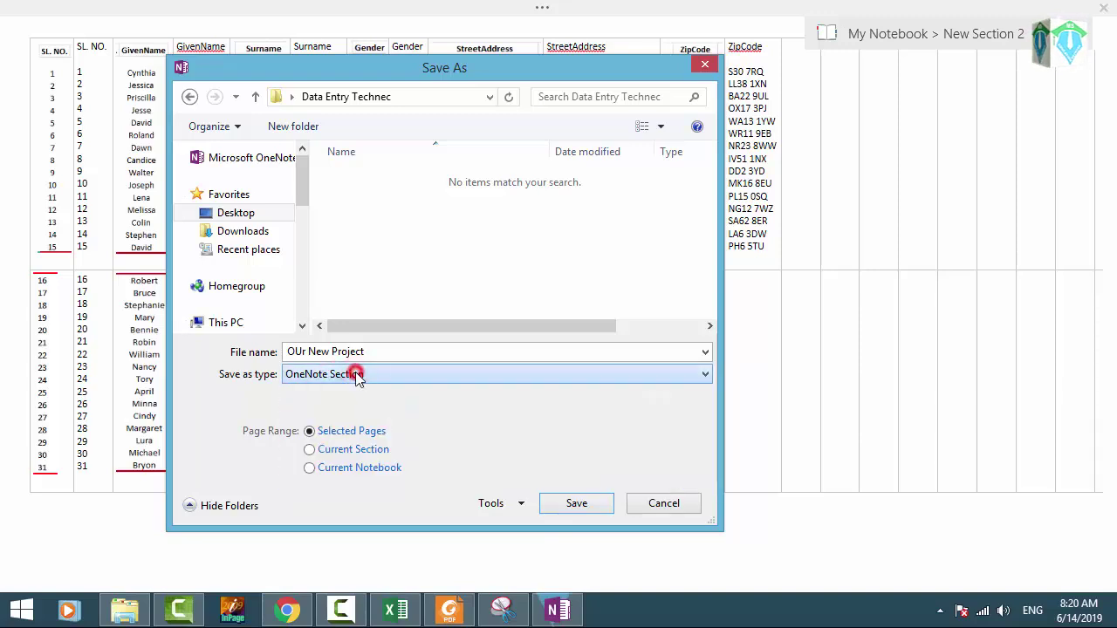
{"action": "left_click", "coordinate": [552, 504]}
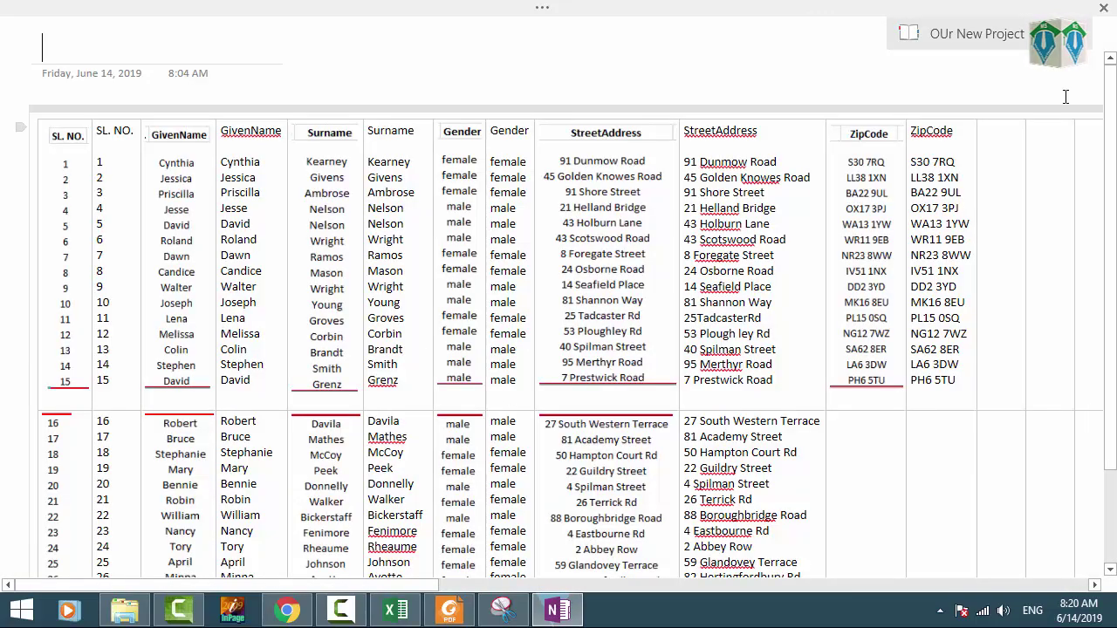
Step: Look for the exported file in the Data Entry Technec folder and return to the OneNote page
{"action": "left_click", "coordinate": [1056, 13]}
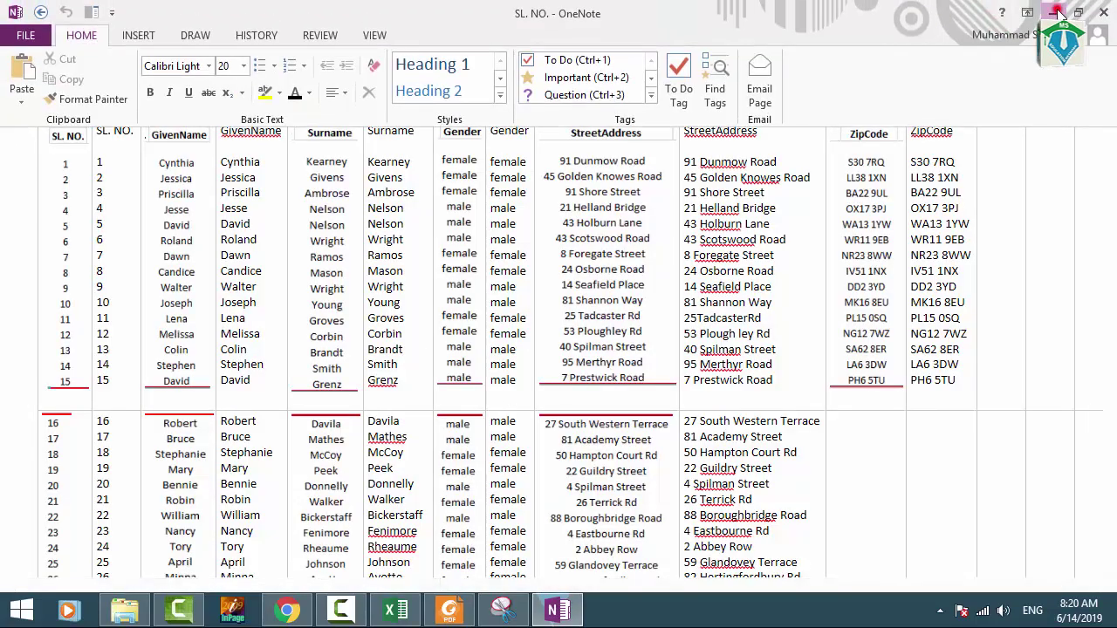
{"action": "left_click", "coordinate": [1057, 12]}
{"action": "left_click", "coordinate": [992, 10]}
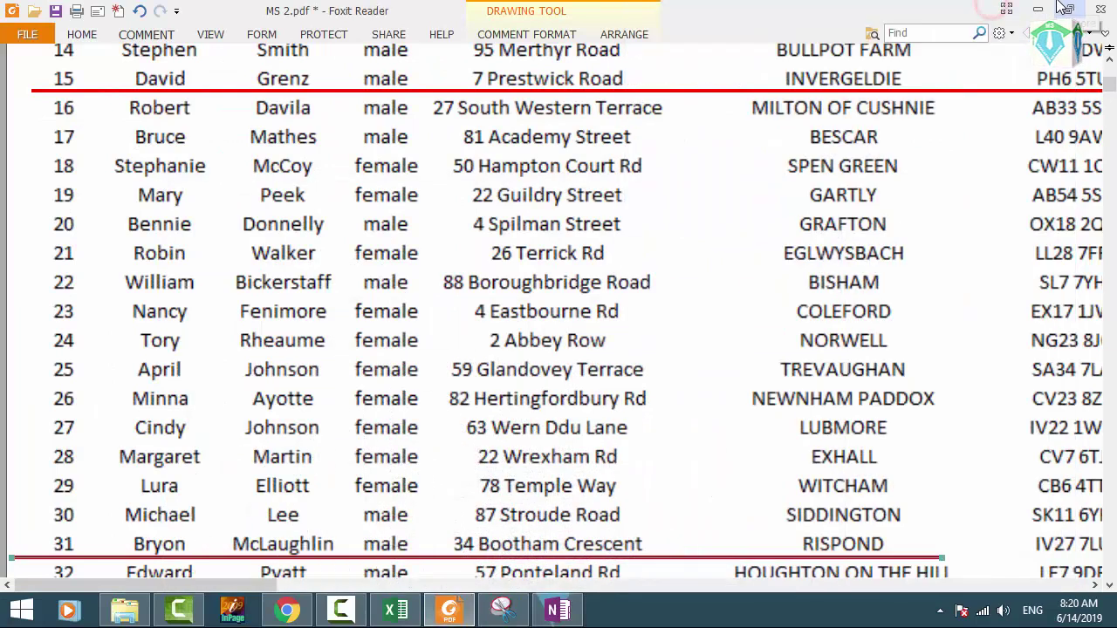
{"action": "left_click", "coordinate": [1037, 9]}
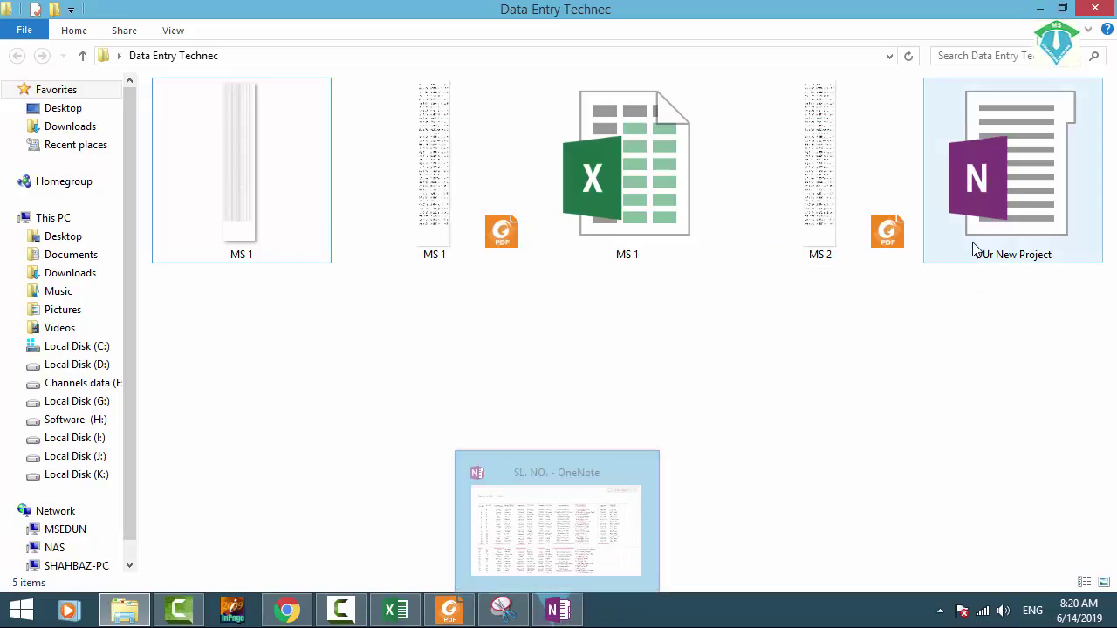
{"action": "left_click", "coordinate": [557, 610]}
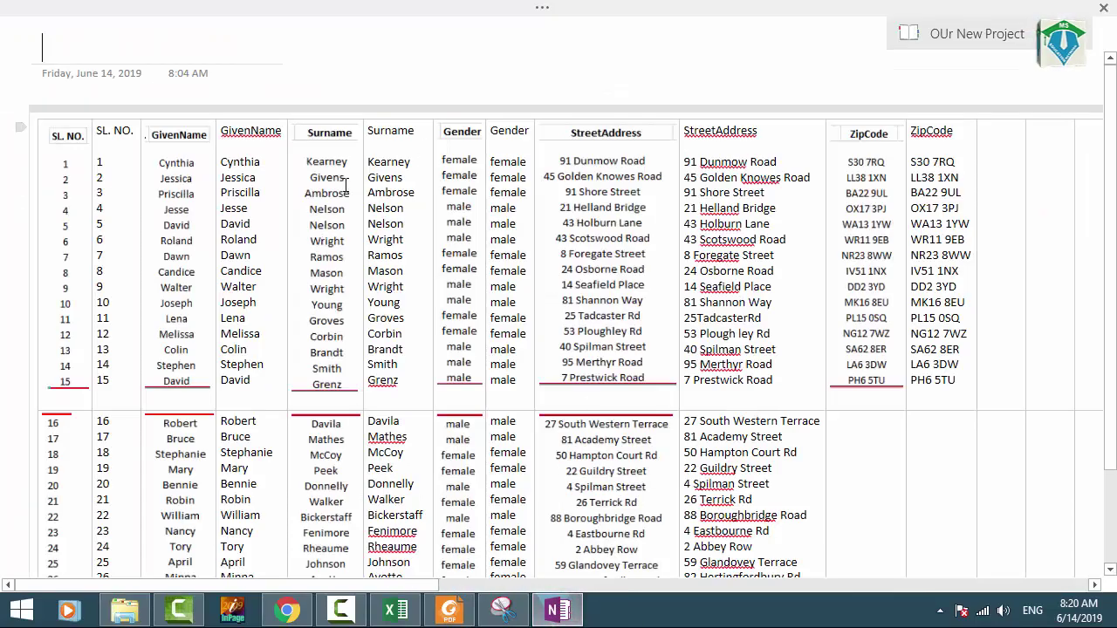
Step: Select the whole table container on the OneNote page and copy it
{"action": "left_click", "coordinate": [249, 110]}
{"action": "left_click", "coordinate": [260, 192]}
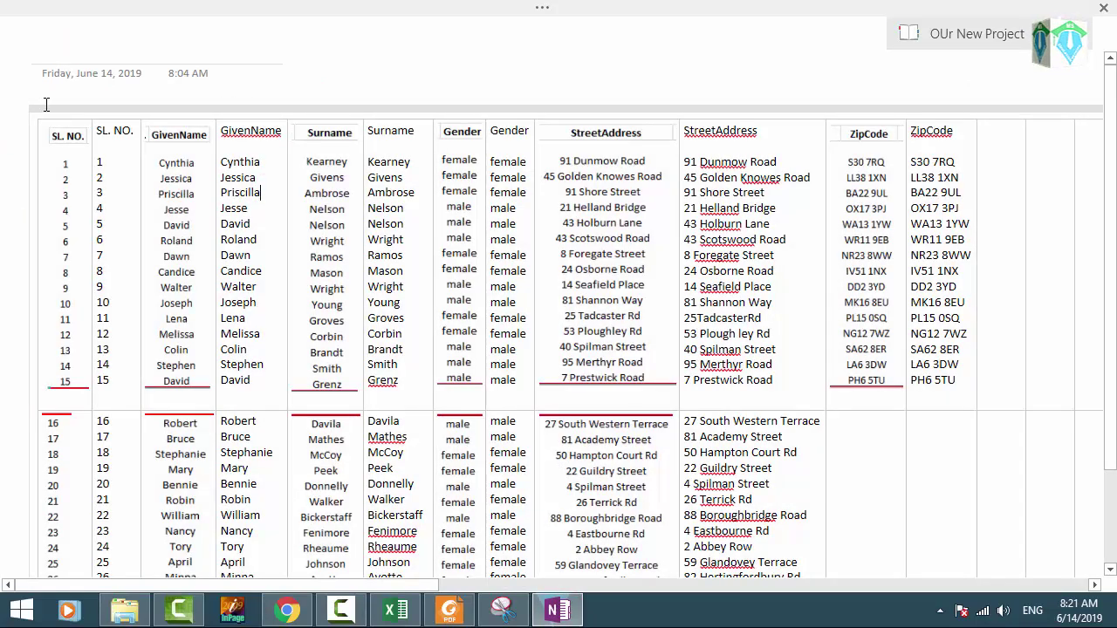
{"action": "scroll", "coordinate": [120, 123], "scroll_direction": "down", "scroll_amount": 3}
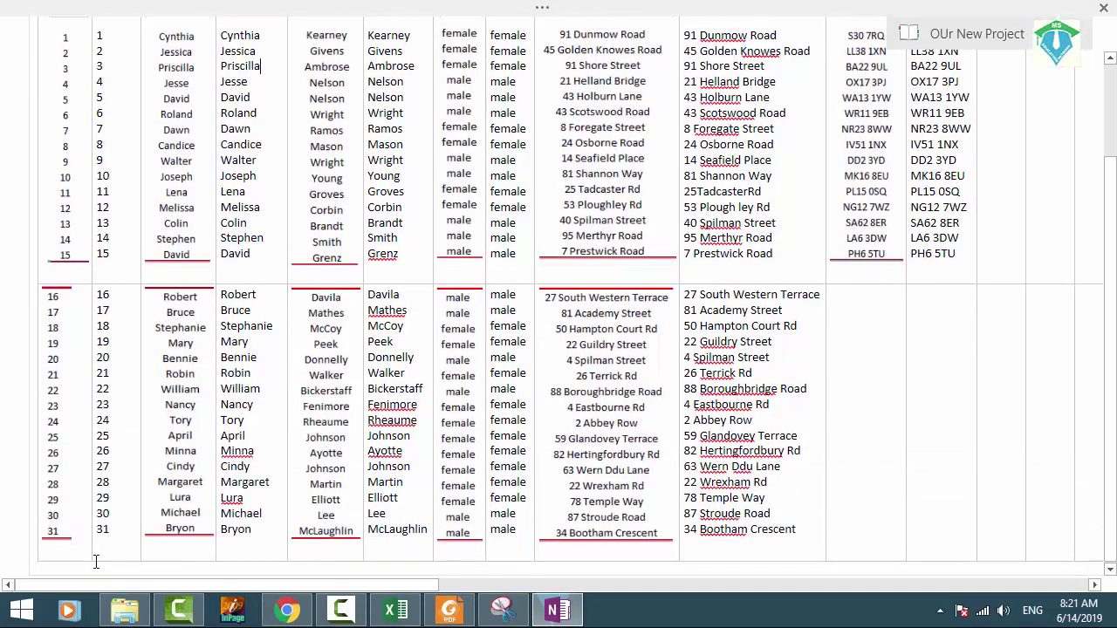
{"action": "scroll", "coordinate": [840, 214], "scroll_direction": "down", "scroll_amount": 5, "text": "ctrl"}
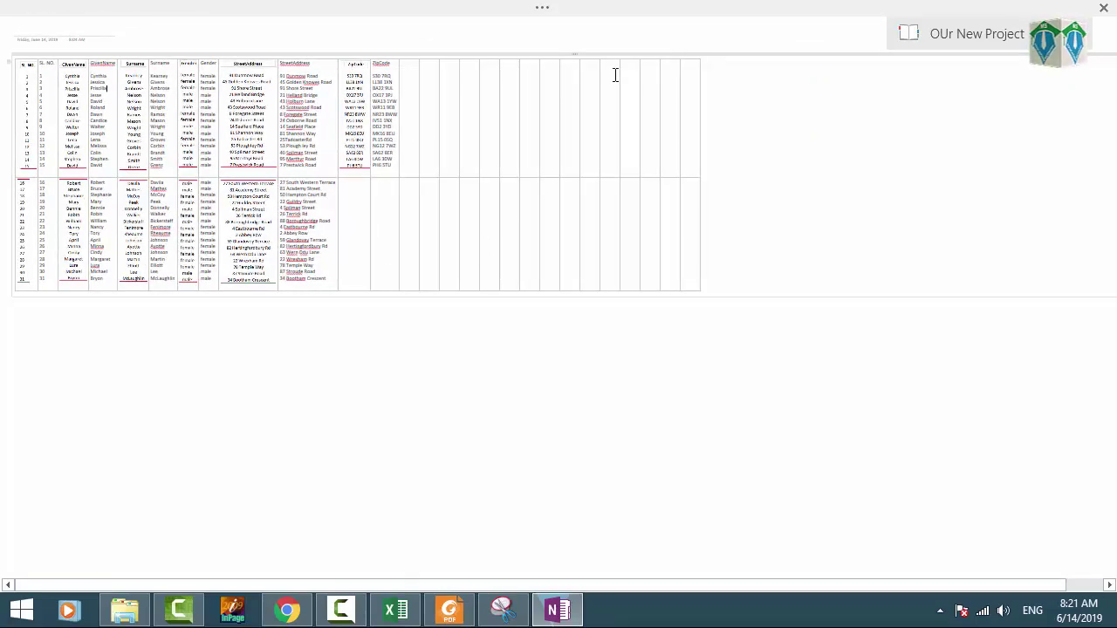
{"action": "scroll", "coordinate": [616, 75], "scroll_direction": "up", "scroll_amount": 5, "text": "ctrl"}
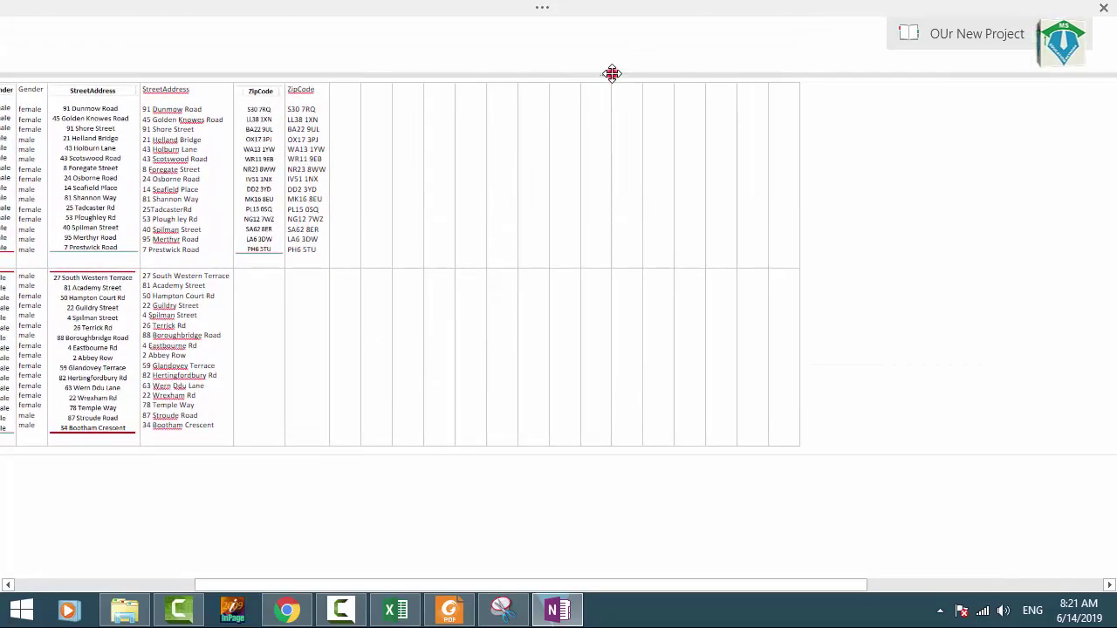
{"action": "left_click", "coordinate": [612, 73]}
{"action": "right_click", "coordinate": [612, 74]}
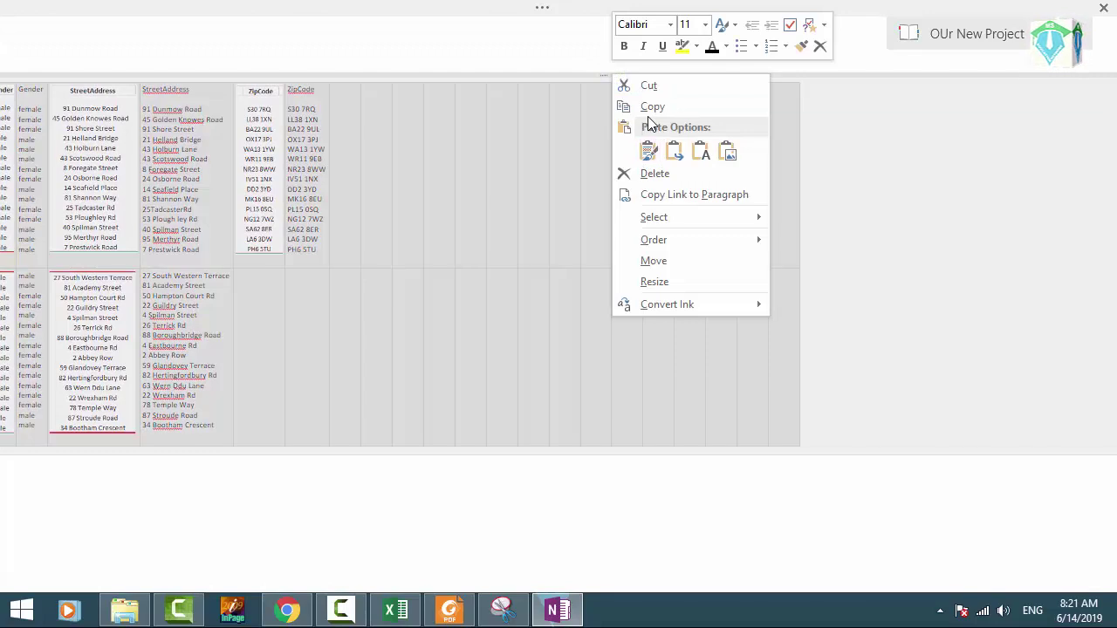
{"action": "left_click", "coordinate": [648, 109]}
Step: Switch to the Data Entry Technec folder and create a new Microsoft Excel worksheet there with its default name
{"action": "left_click", "coordinate": [1052, 7]}
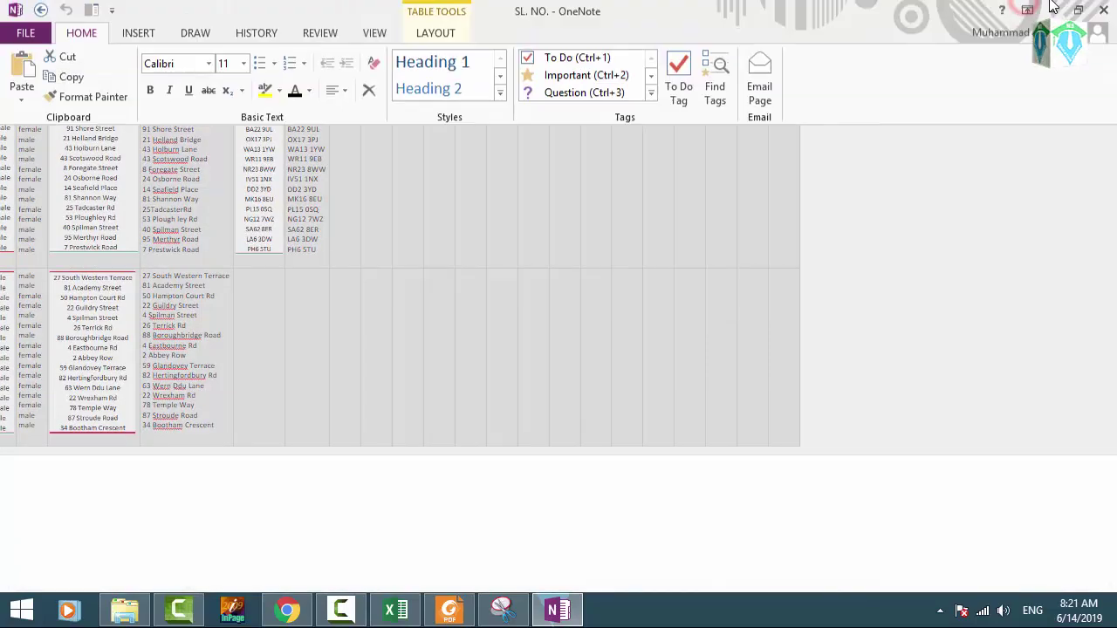
{"action": "left_click", "coordinate": [1051, 7]}
{"action": "left_click", "coordinate": [637, 396]}
{"action": "right_click", "coordinate": [354, 299]}
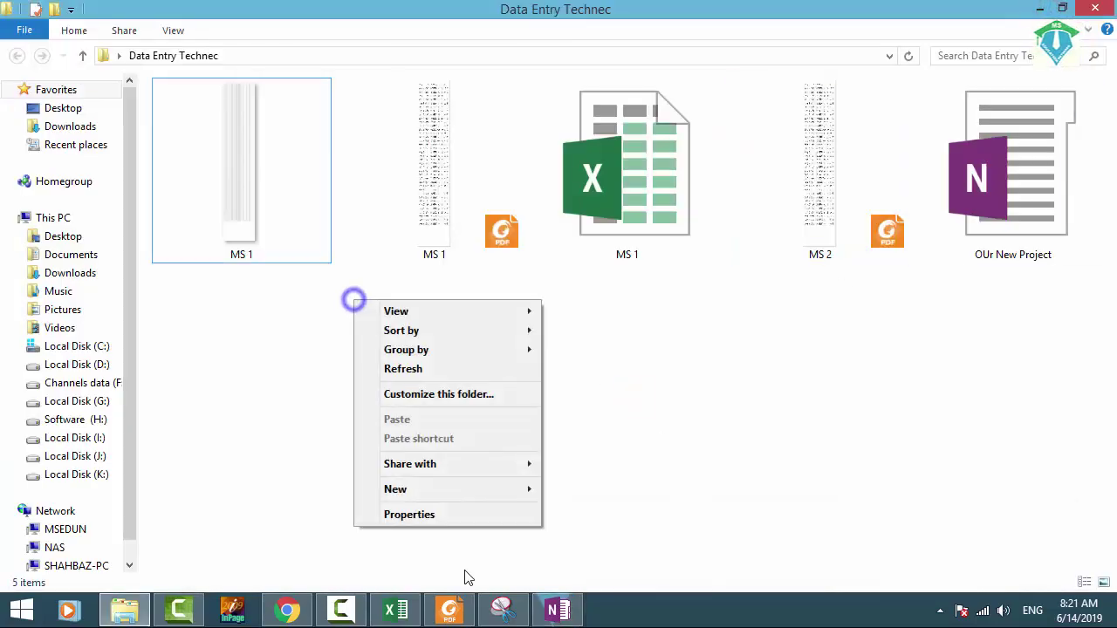
{"action": "left_click", "coordinate": [475, 489]}
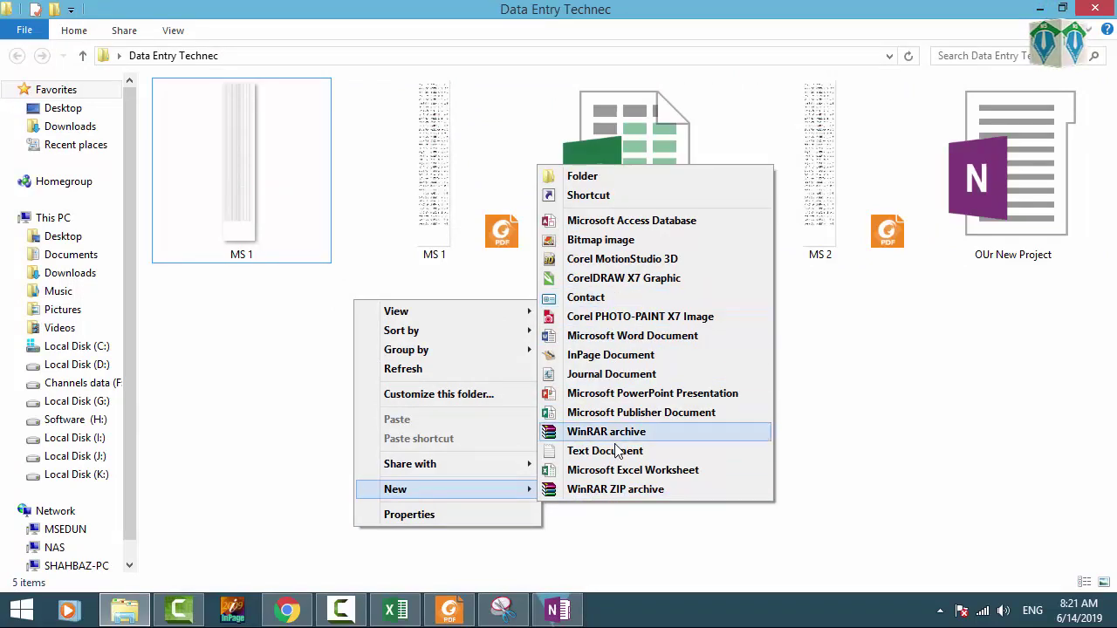
{"action": "left_click", "coordinate": [581, 467]}
{"action": "left_click", "coordinate": [513, 463]}
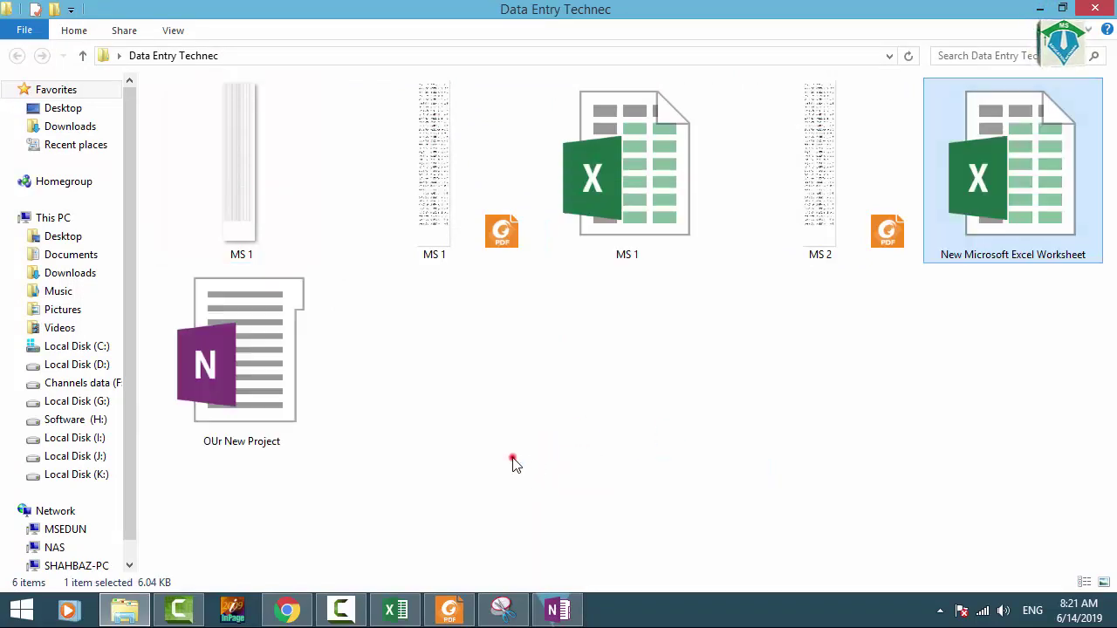
Step: Open the new worksheet in Excel and select cell F10
{"action": "double_click", "coordinate": [988, 202]}
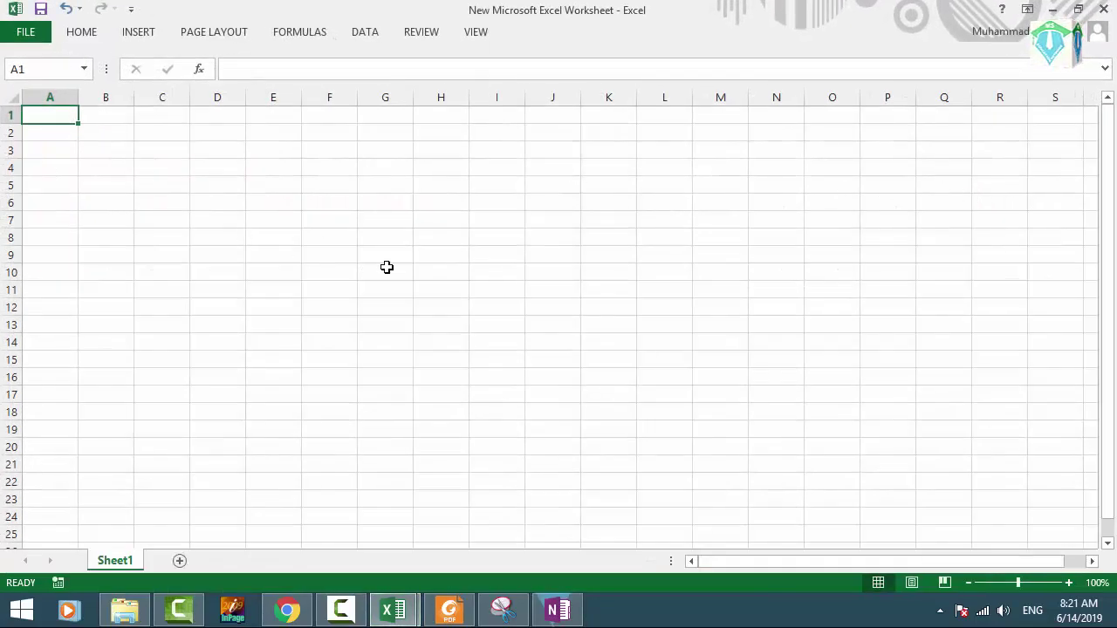
{"action": "left_click", "coordinate": [387, 267]}
{"action": "left_click", "coordinate": [232, 342]}
{"action": "left_click", "coordinate": [316, 273]}
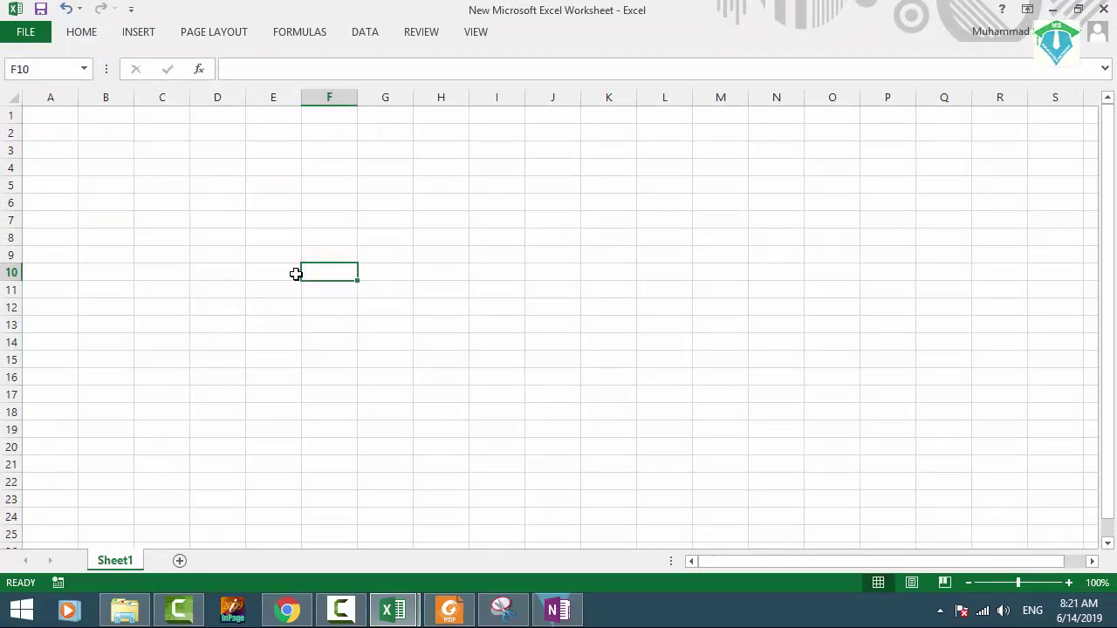
{"action": "left_click", "coordinate": [21, 32]}
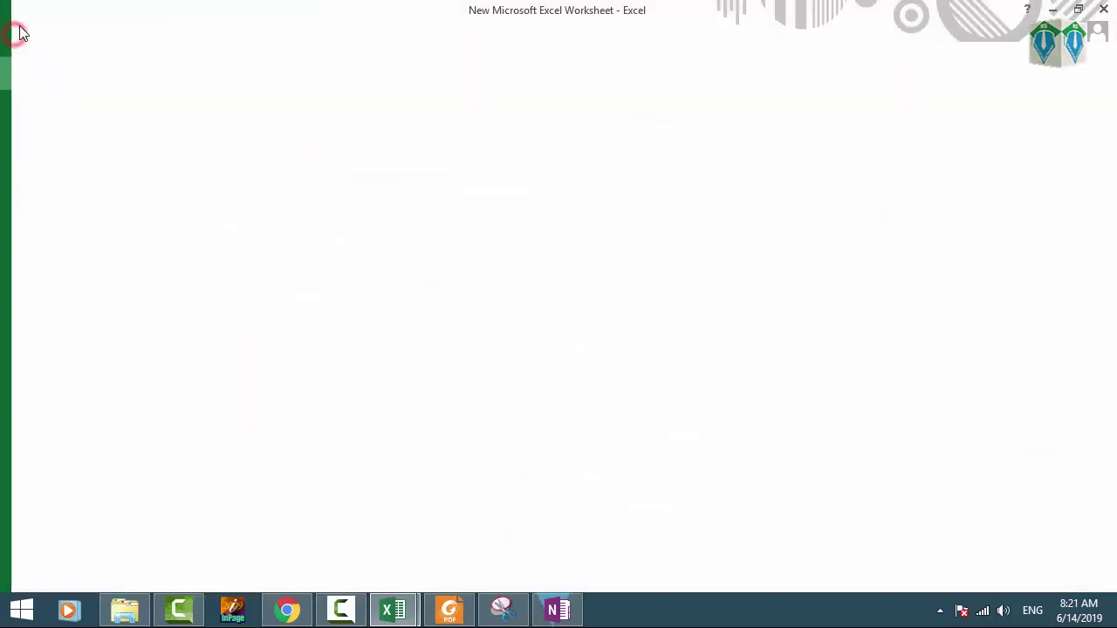
{"action": "left_click", "coordinate": [35, 28]}
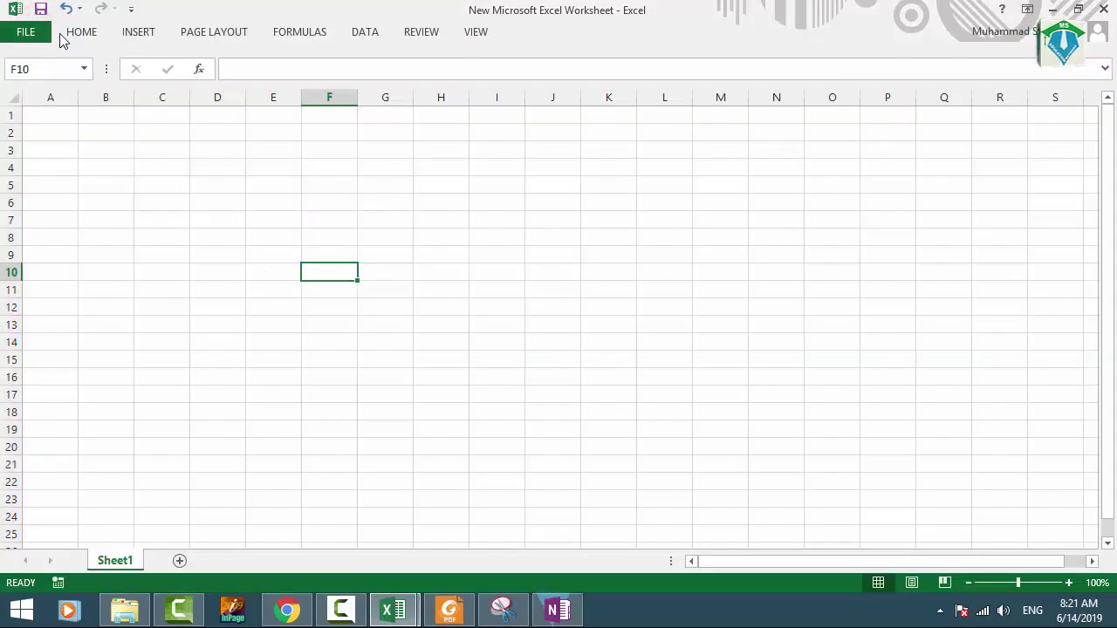
Step: Paste the copied OneNote table at cell F10 using Paste Special as Unicode Text
{"action": "left_click", "coordinate": [69, 33]}
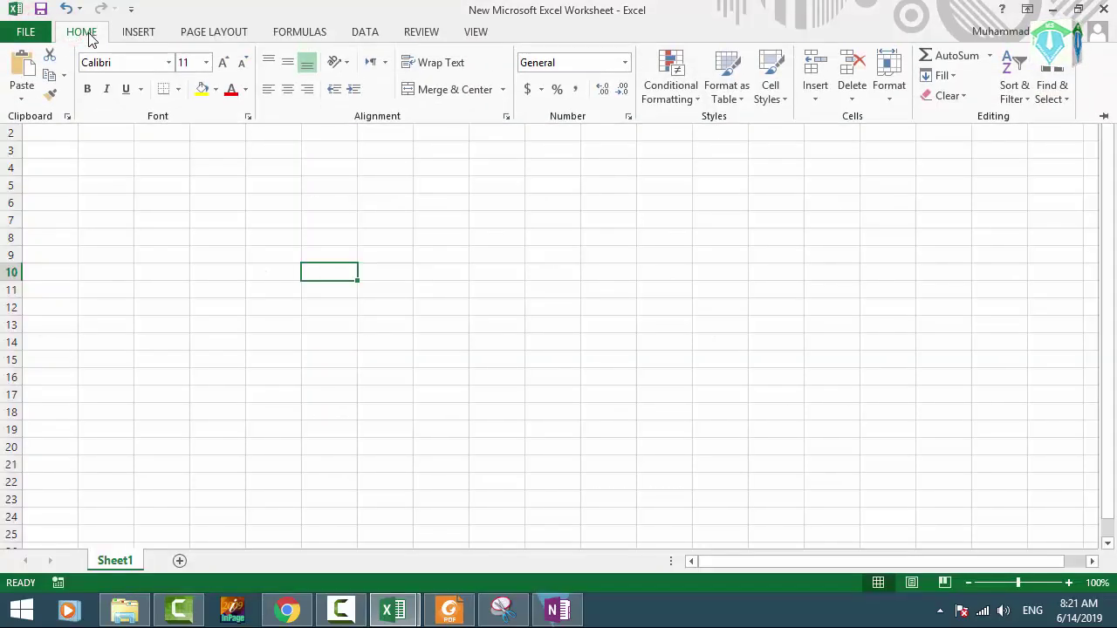
{"action": "left_click", "coordinate": [21, 105]}
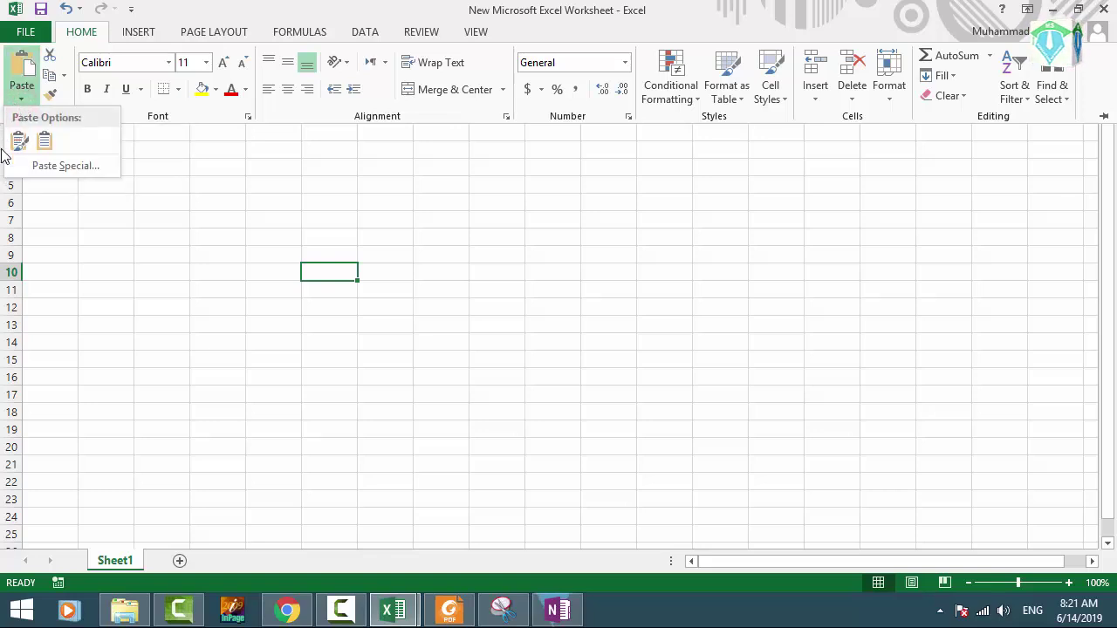
{"action": "left_click", "coordinate": [52, 166]}
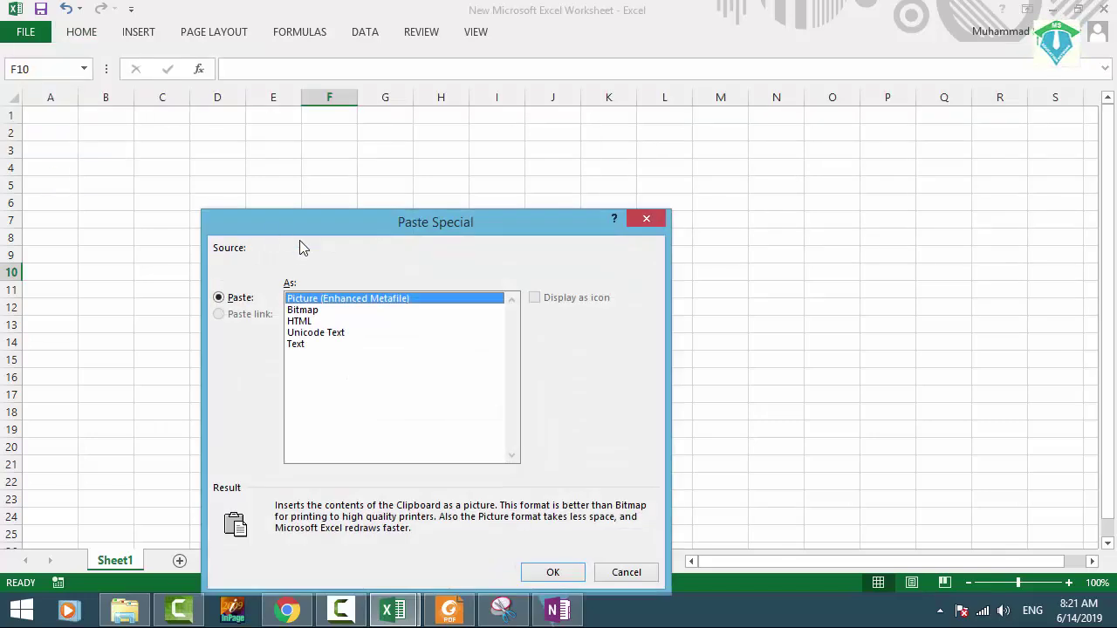
{"action": "left_click_drag", "start_coordinate": [293, 211], "coordinate": [266, 153]}
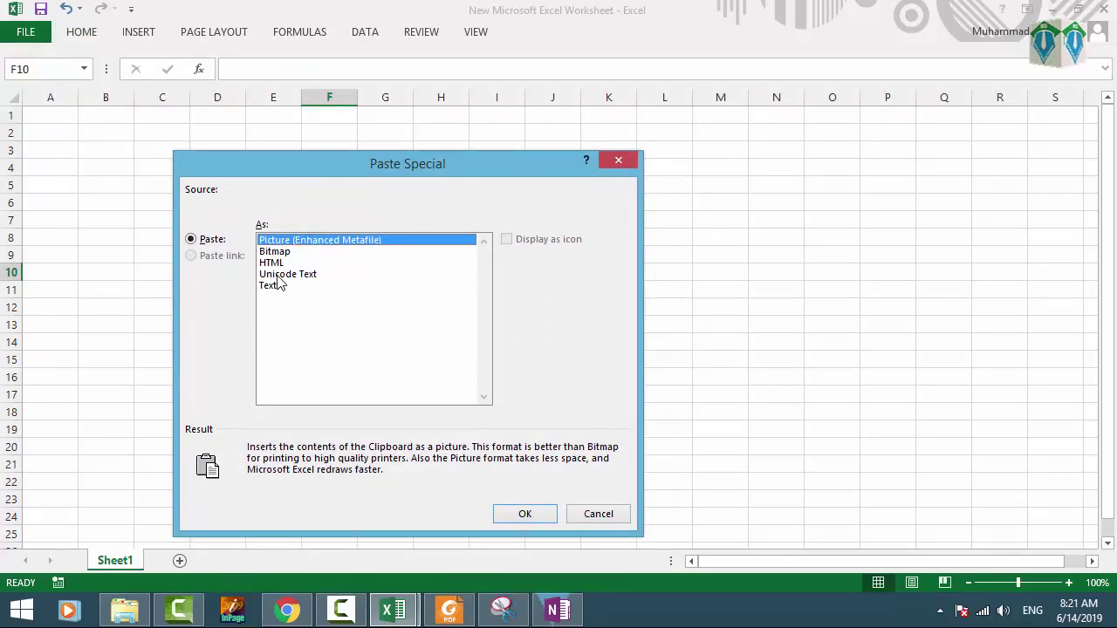
{"action": "left_click", "coordinate": [278, 275]}
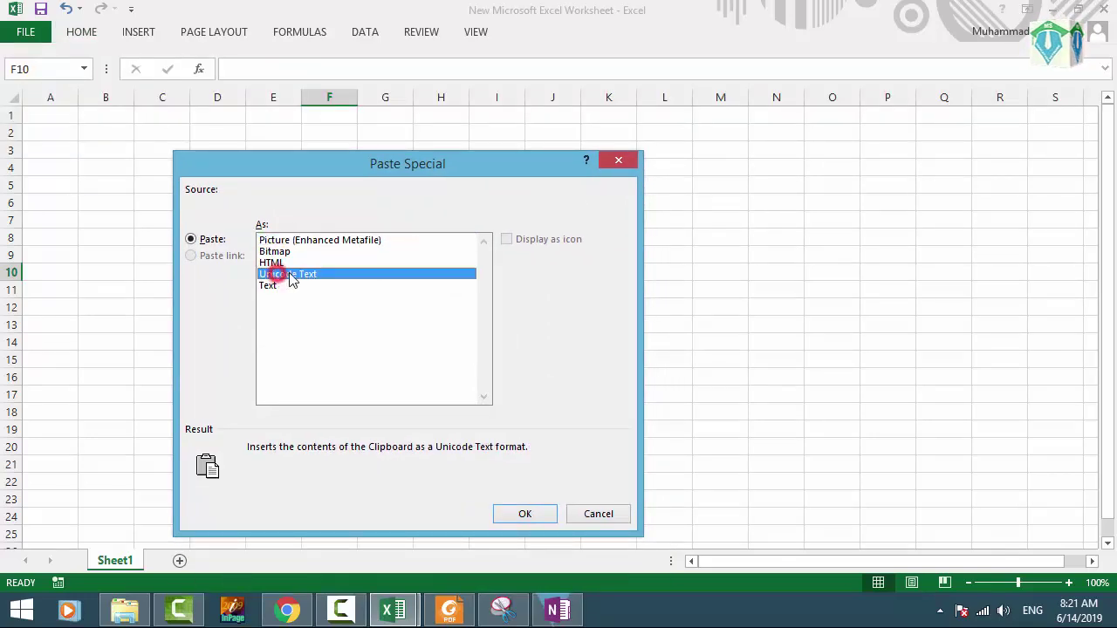
{"action": "left_click", "coordinate": [518, 515]}
Step: Look over the full width and length of the pasted table, including the blank column beside SL. NO
{"action": "left_click", "coordinate": [500, 321]}
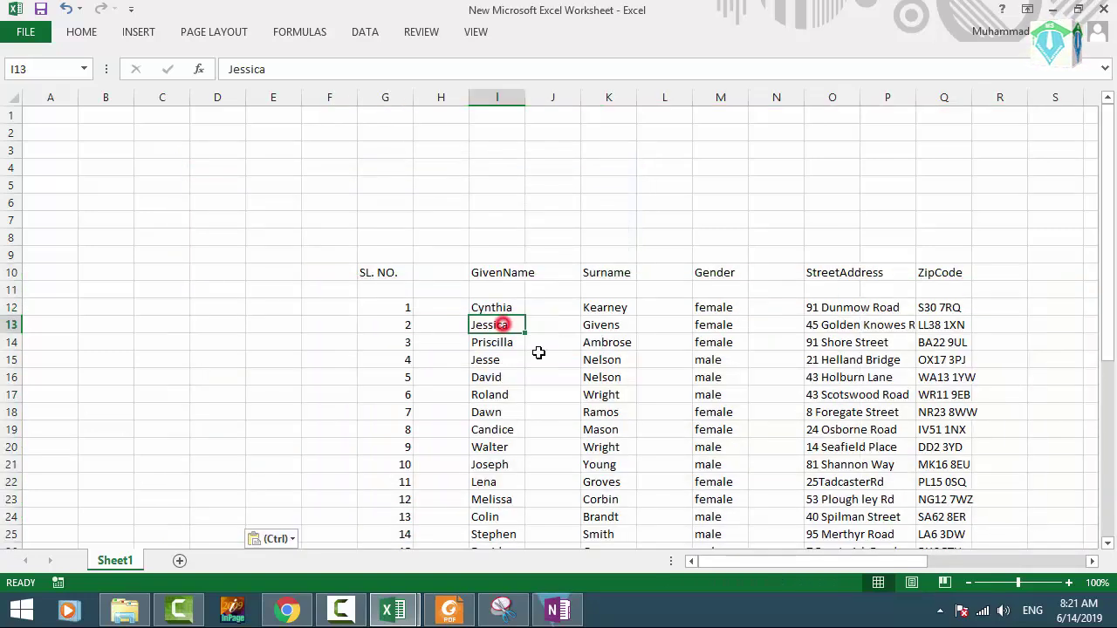
{"action": "left_click_drag", "start_coordinate": [719, 562], "coordinate": [766, 562]}
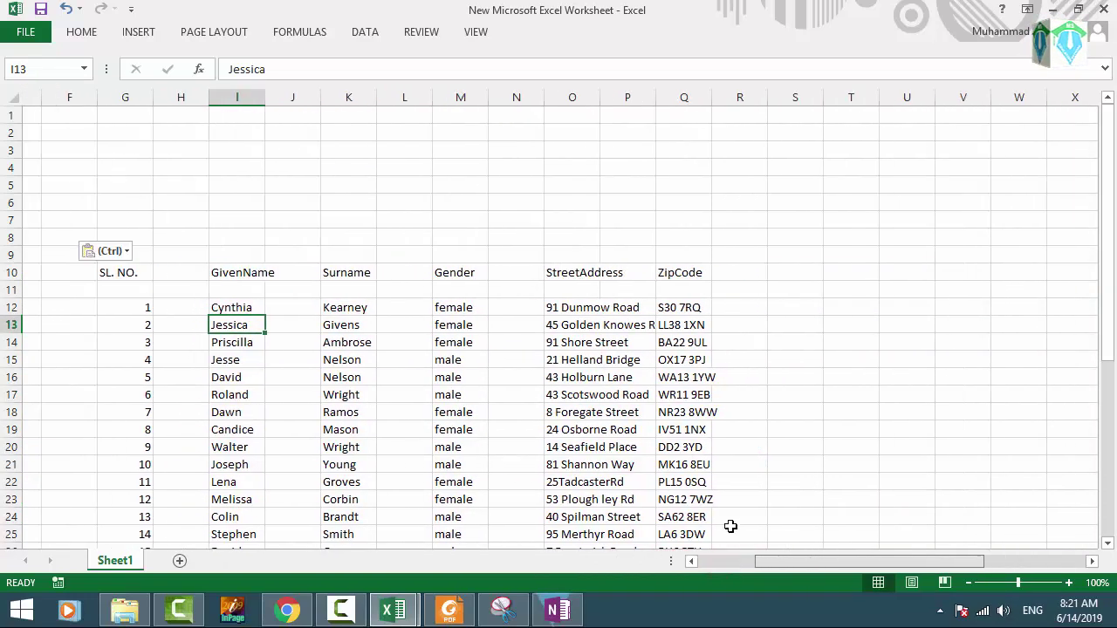
{"action": "scroll", "coordinate": [463, 352], "scroll_direction": "down", "scroll_amount": 5}
{"action": "scroll", "coordinate": [463, 352], "scroll_direction": "up", "scroll_amount": 5}
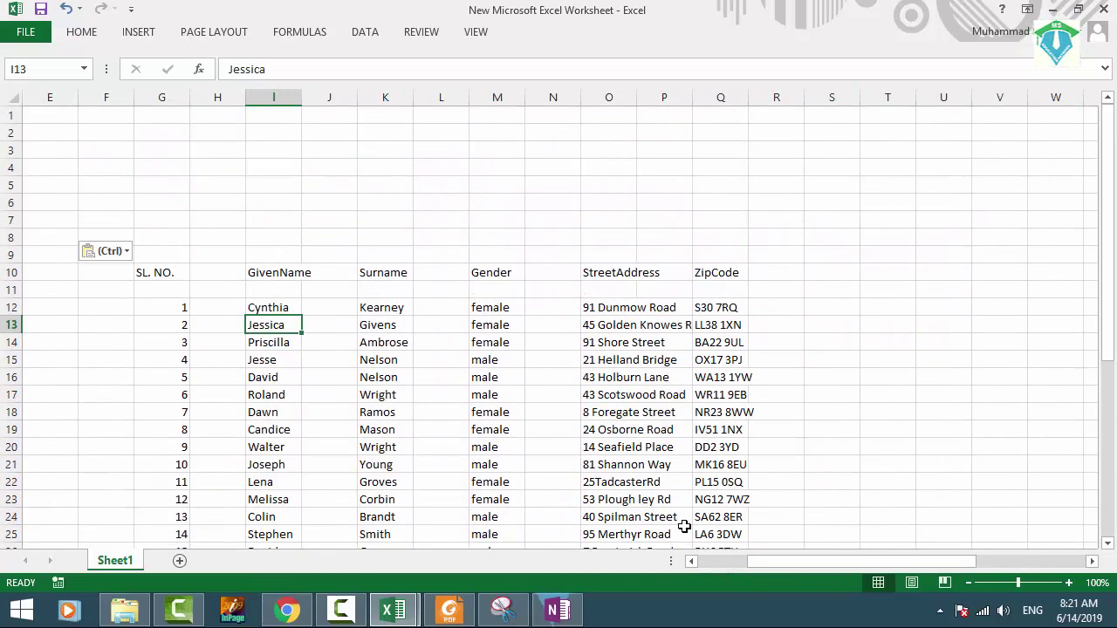
{"action": "left_click_drag", "start_coordinate": [809, 558], "coordinate": [760, 560]}
{"action": "left_click", "coordinate": [441, 393]}
{"action": "left_click_drag", "start_coordinate": [441, 272], "coordinate": [441, 518]}
{"action": "left_click", "coordinate": [499, 374]}
Step: Check the pasted SL. NO., GivenName, Surname and Gender columns from their headers downwards
{"action": "left_click", "coordinate": [400, 275]}
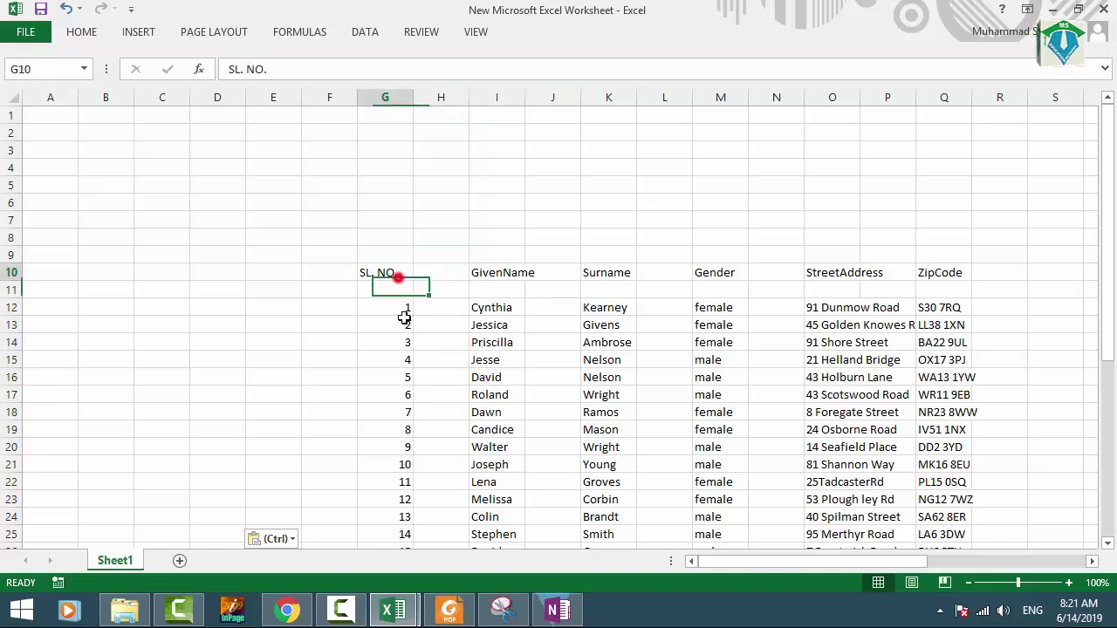
{"action": "key", "text": "shift+Down"}
{"action": "key", "text": "shift+Down"}
{"action": "key", "text": "shift+Down"}
{"action": "key", "text": "shift+Down"}
{"action": "key", "text": "shift+Down"}
{"action": "key", "text": "shift+Down"}
{"action": "key", "text": "shift+Down"}
{"action": "key", "text": "shift+Down"}
{"action": "key", "text": "shift+Down"}
{"action": "key", "text": "shift+Down"}
{"action": "left_click_drag", "start_coordinate": [498, 278], "coordinate": [561, 454]}
{"action": "left_click_drag", "start_coordinate": [603, 278], "coordinate": [608, 411]}
{"action": "left_click_drag", "start_coordinate": [713, 276], "coordinate": [714, 365]}
{"action": "left_click", "coordinate": [498, 360]}
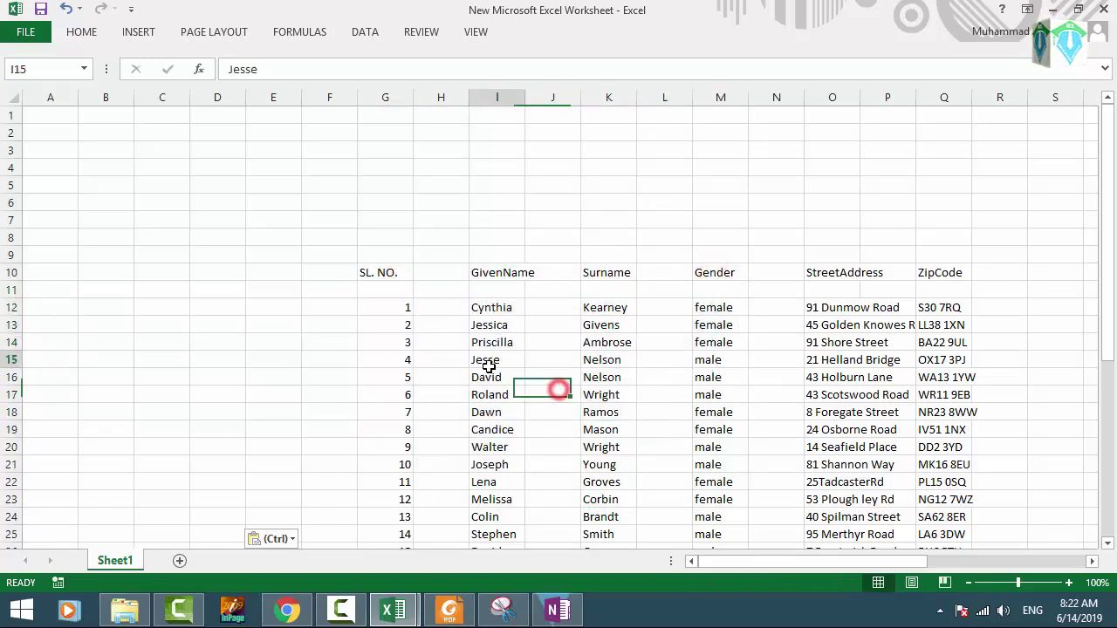
Step: Switch to the OneNote page and compare its picture columns with the extracted text columns, starting from SL. NO. and GivenName
{"action": "left_click", "coordinate": [551, 616]}
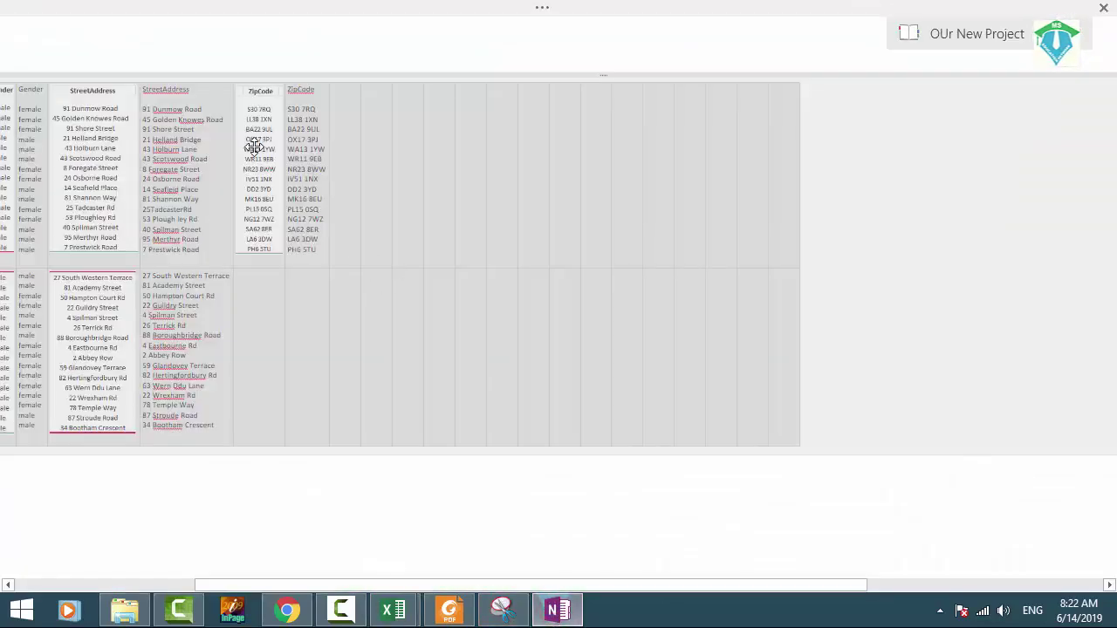
{"action": "scroll", "coordinate": [250, 210], "scroll_direction": "up", "scroll_amount": 3}
{"action": "scroll", "coordinate": [297, 247], "scroll_direction": "up", "scroll_amount": 5}
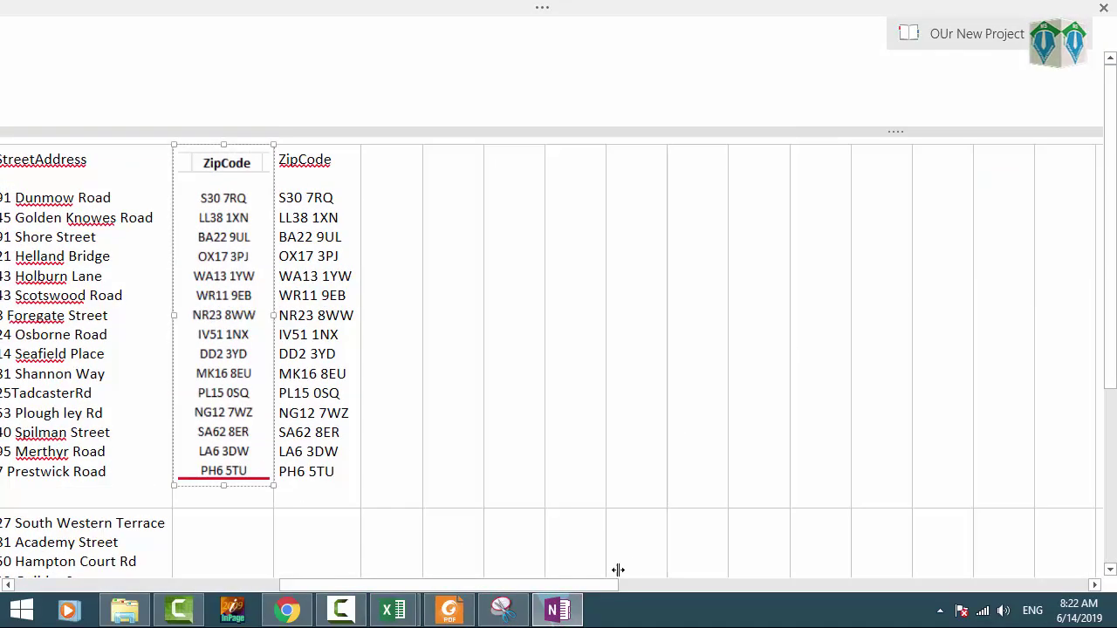
{"action": "left_click_drag", "start_coordinate": [547, 584], "coordinate": [255, 576]}
{"action": "left_click", "coordinate": [133, 362]}
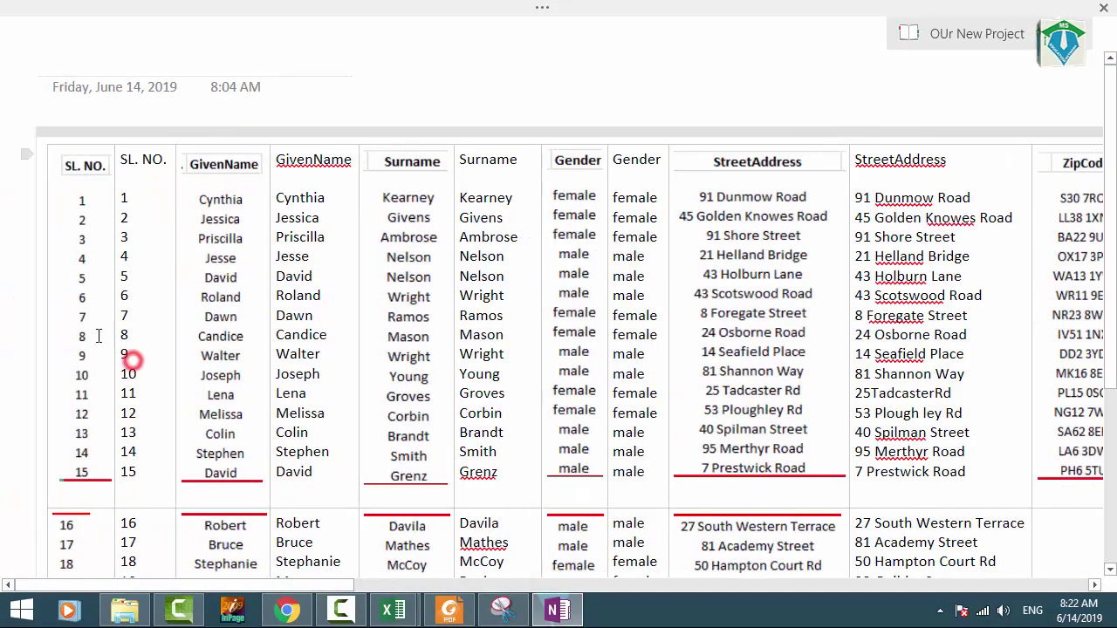
{"action": "left_click", "coordinate": [73, 305]}
{"action": "left_click", "coordinate": [121, 242]}
{"action": "left_click", "coordinate": [202, 214]}
{"action": "left_click", "coordinate": [309, 236]}
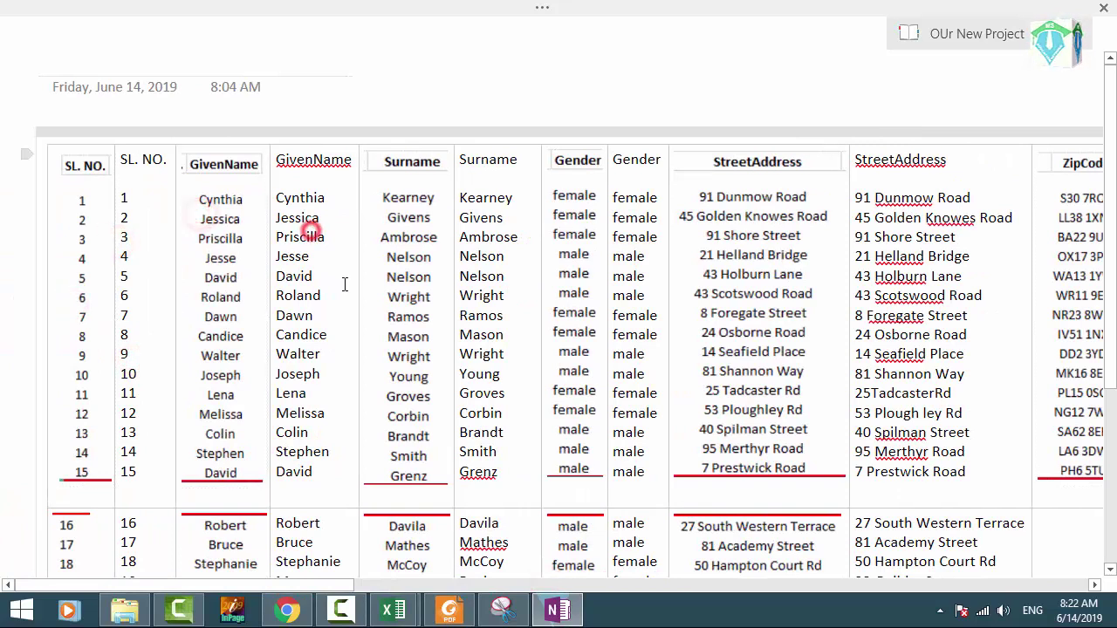
{"action": "left_click", "coordinate": [223, 175]}
{"action": "left_click", "coordinate": [314, 187]}
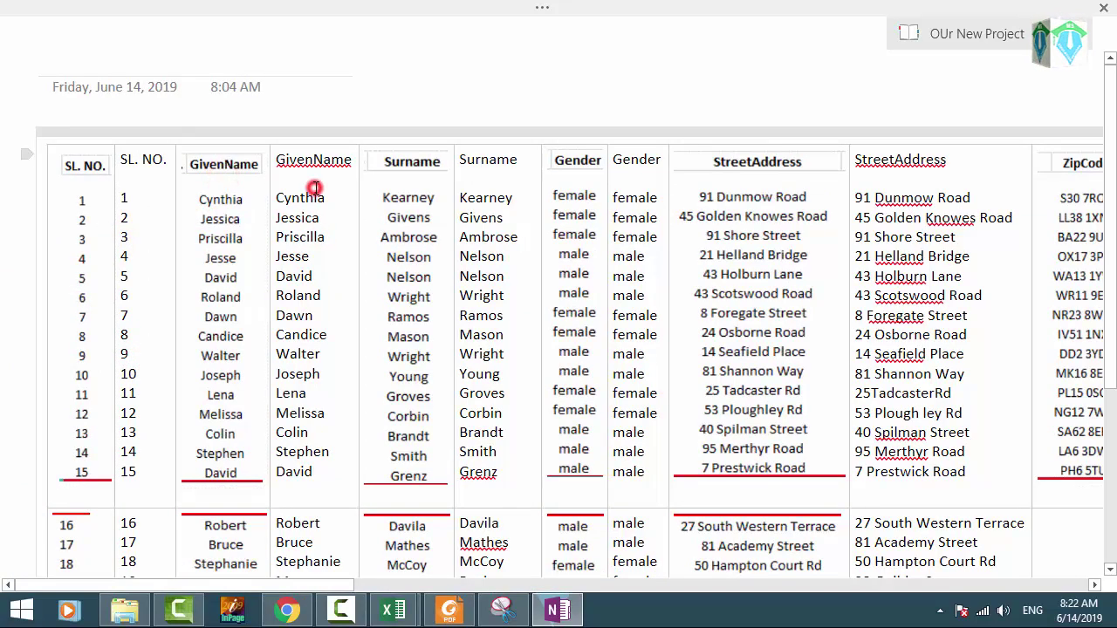
{"action": "left_click", "coordinate": [184, 244]}
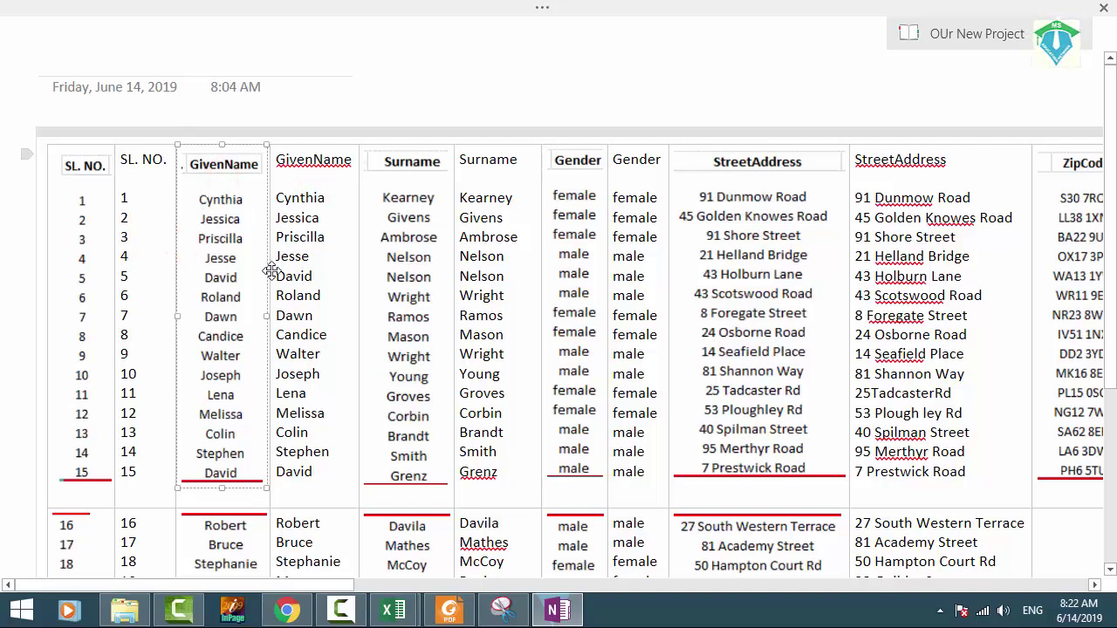
Step: Switch back to the New Microsoft Excel Worksheet window and look at the blank column between SL. NO. and GivenName
{"action": "left_click", "coordinate": [419, 606]}
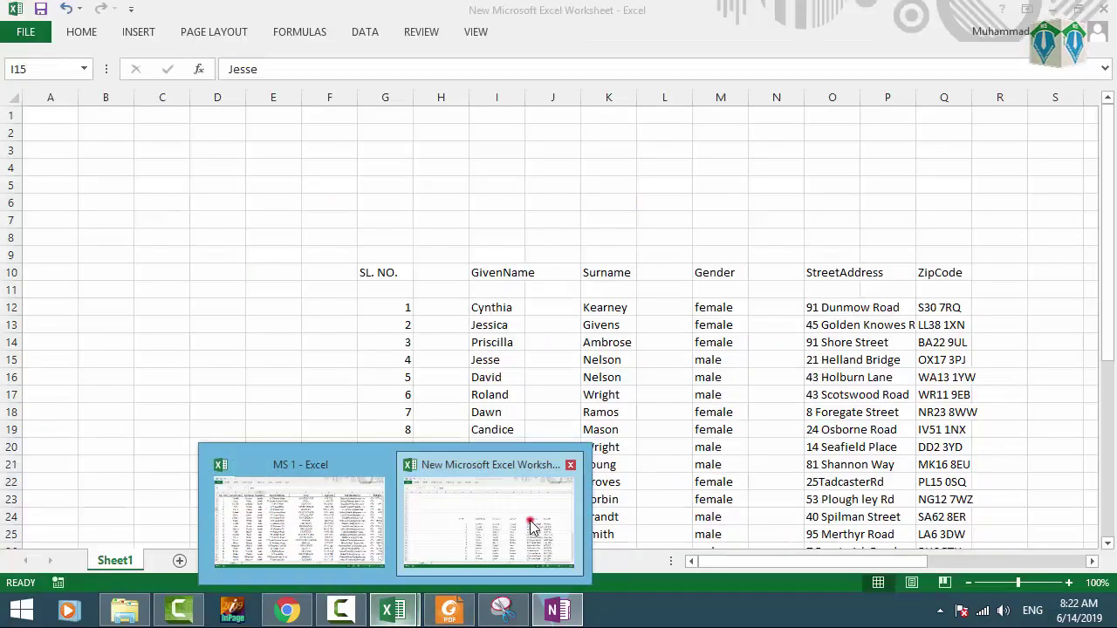
{"action": "left_click", "coordinate": [524, 515]}
{"action": "left_click", "coordinate": [407, 394]}
{"action": "scroll", "coordinate": [489, 346], "scroll_direction": "down", "scroll_amount": 2}
{"action": "key", "text": "ctrl+v"}
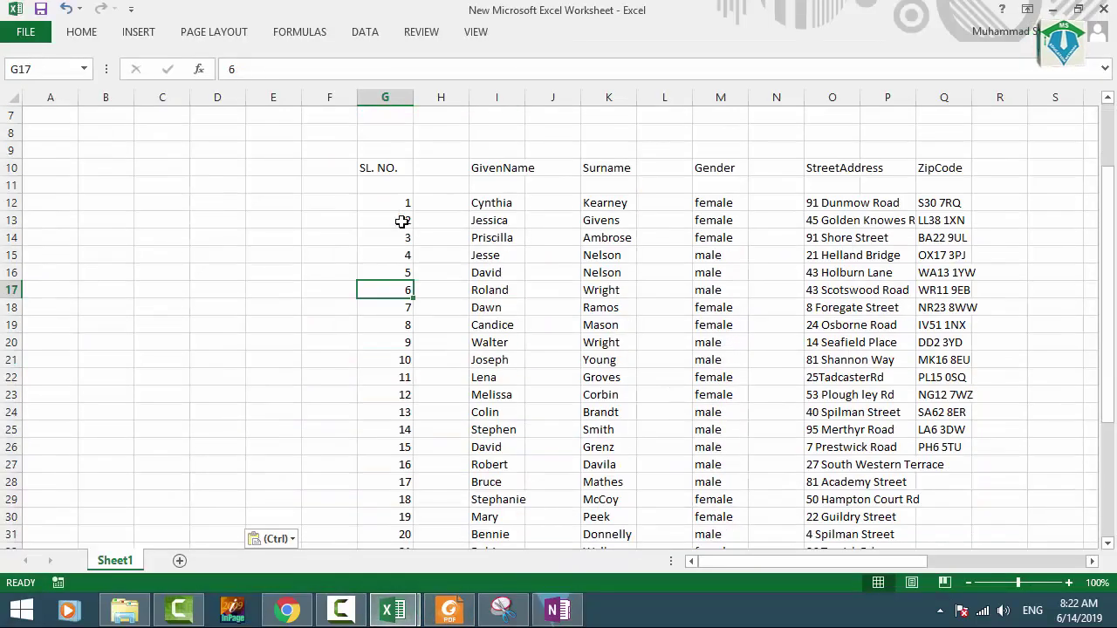
{"action": "left_click", "coordinate": [454, 272]}
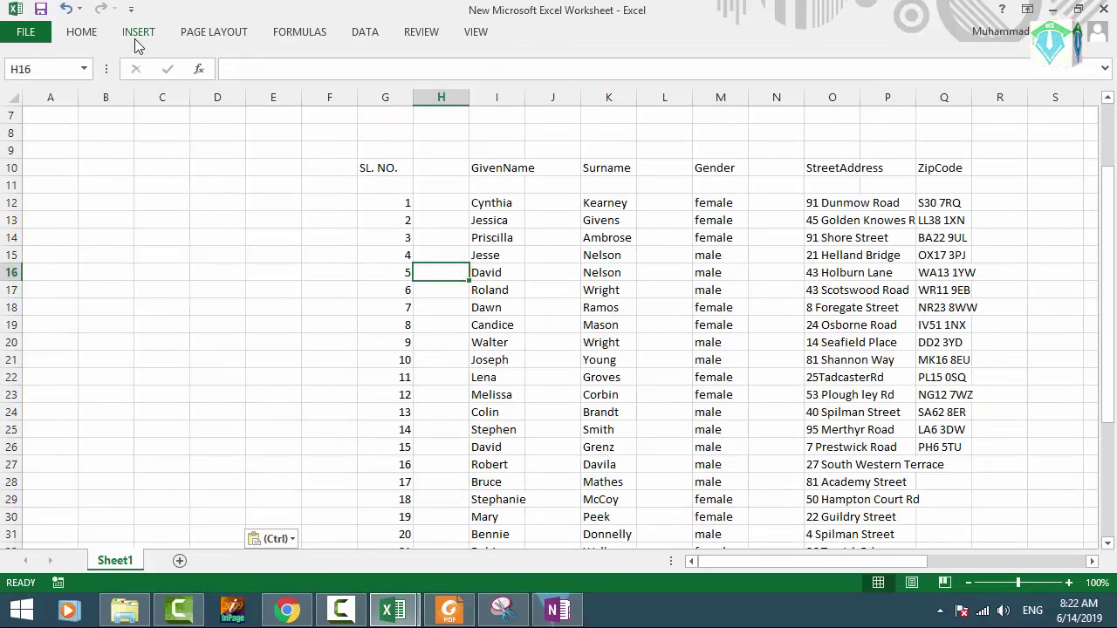
Step: Turn off Collapse the Ribbon so the ribbon stays expanded above the worksheet
{"action": "left_click", "coordinate": [81, 32]}
{"action": "right_click", "coordinate": [276, 105]}
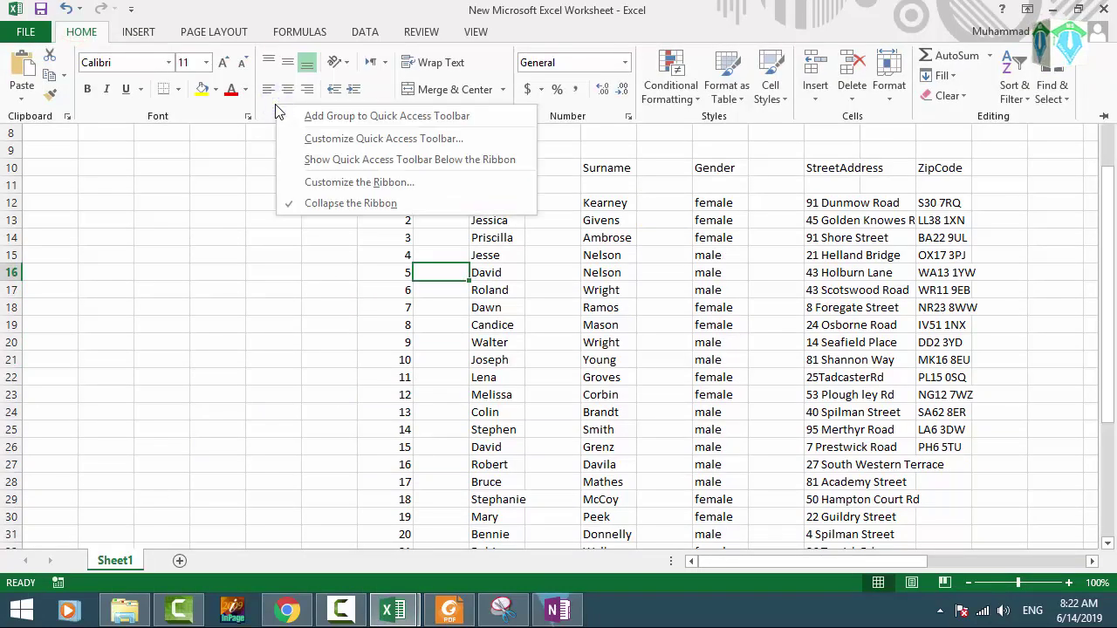
{"action": "left_click", "coordinate": [300, 203]}
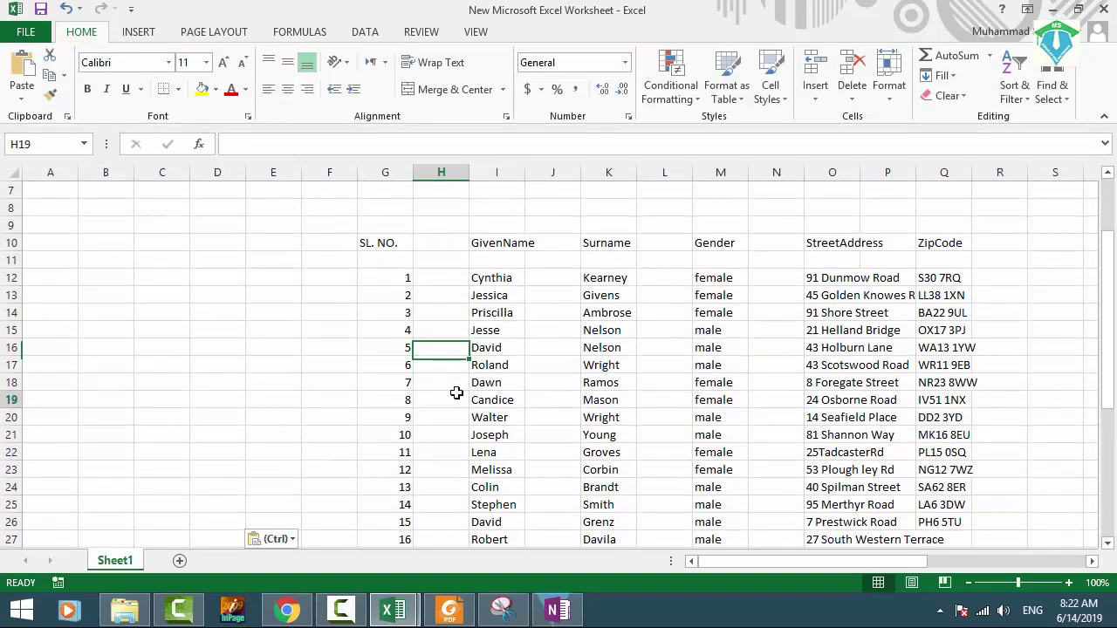
{"action": "left_click", "coordinate": [452, 397]}
{"action": "left_click", "coordinate": [380, 361]}
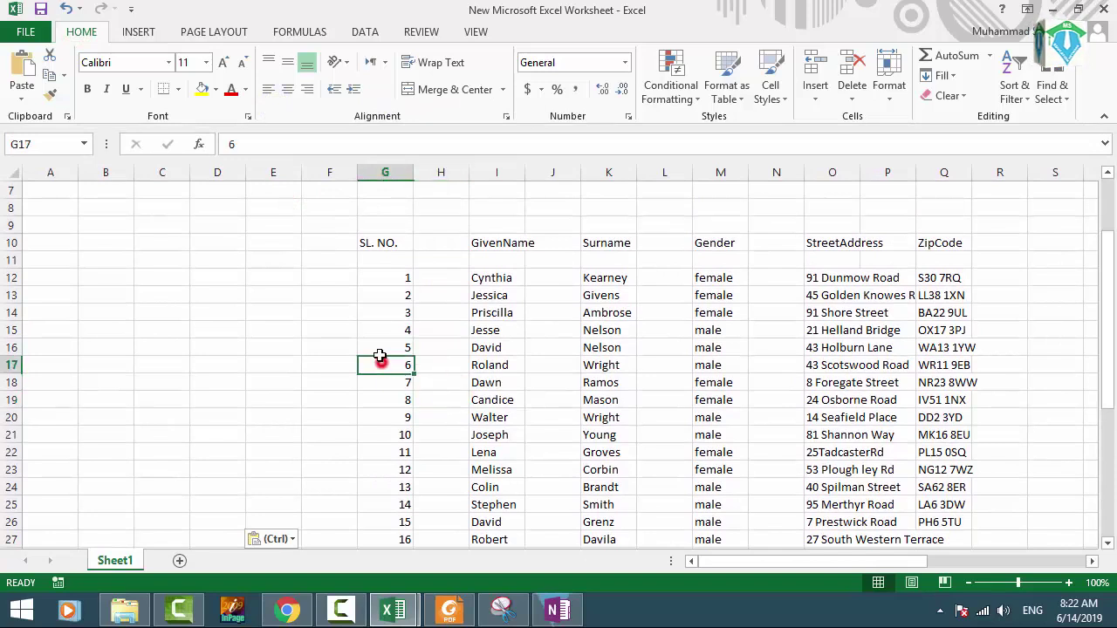
Step: Delete the five blank columns separating the table's fields, from the one after SL. NO. to the one before ZipCode
{"action": "left_click", "coordinate": [439, 172]}
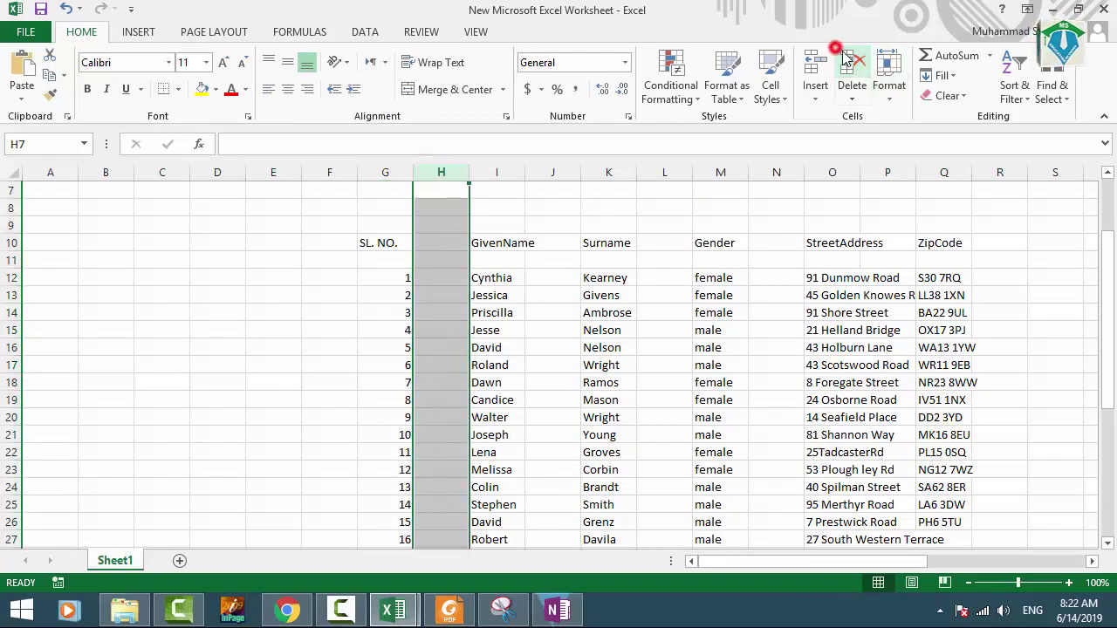
{"action": "left_click", "coordinate": [851, 63]}
{"action": "left_click", "coordinate": [506, 171]}
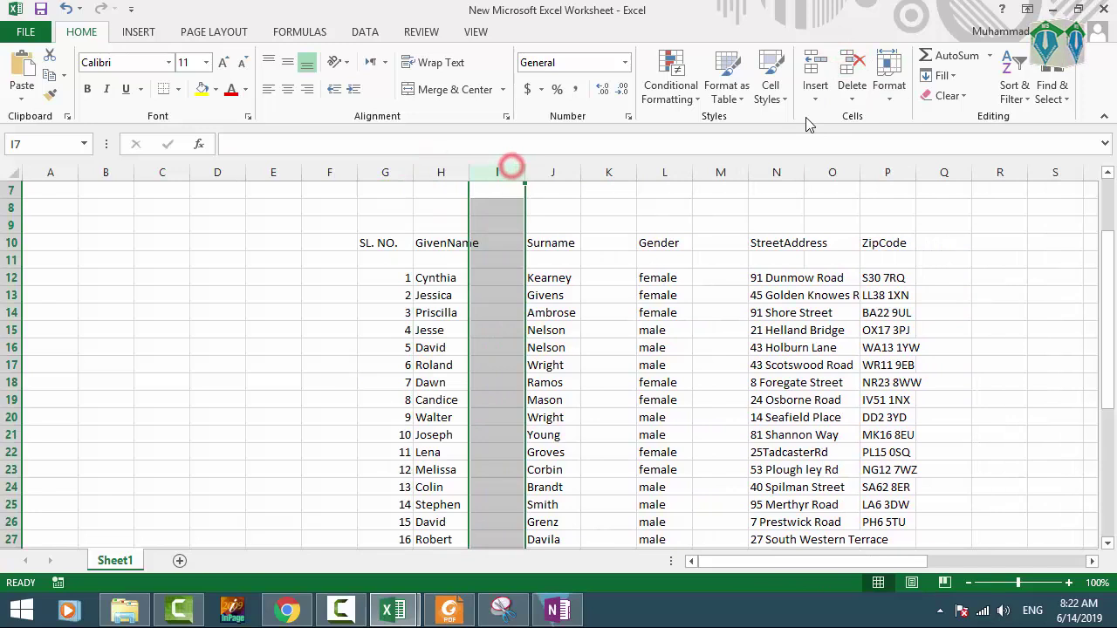
{"action": "left_click", "coordinate": [852, 62]}
{"action": "left_click", "coordinate": [567, 171]}
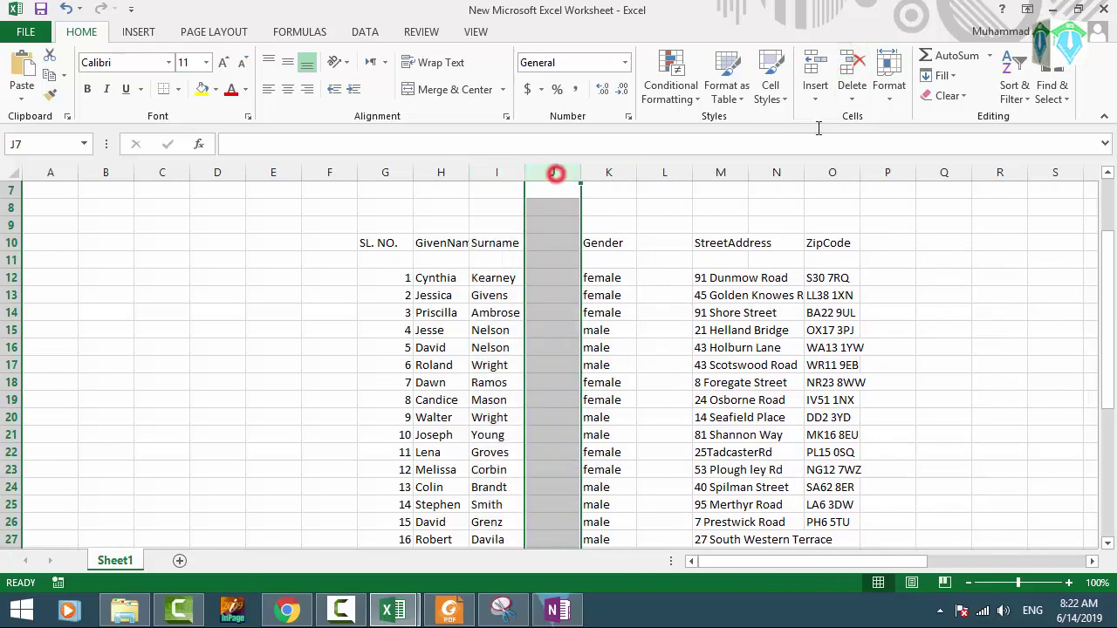
{"action": "left_click", "coordinate": [852, 61]}
{"action": "left_click", "coordinate": [609, 172]}
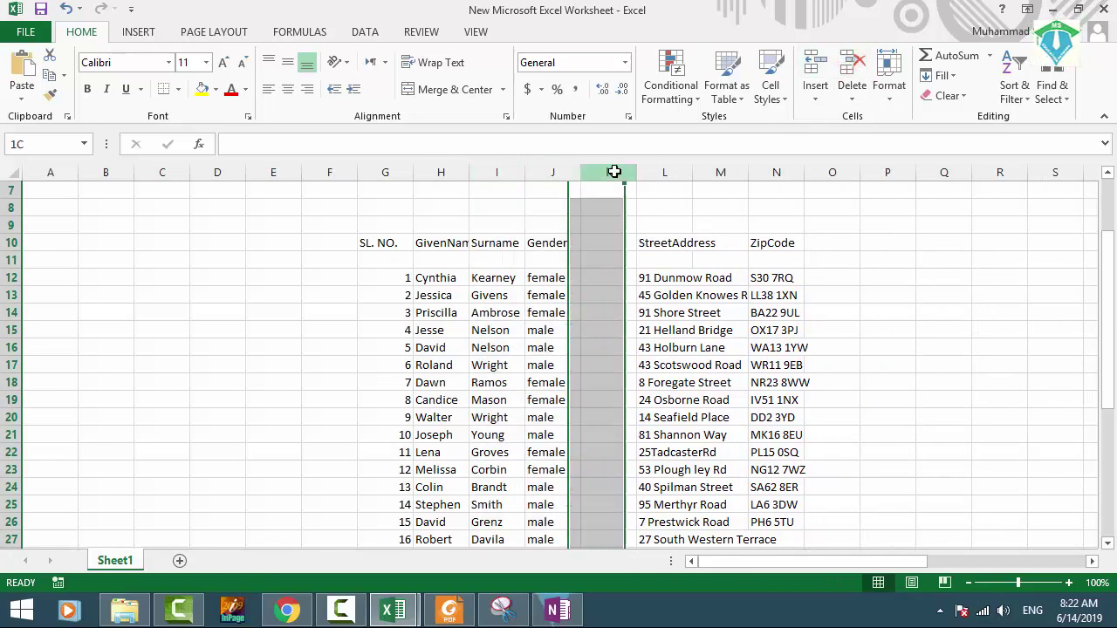
{"action": "left_click", "coordinate": [852, 63]}
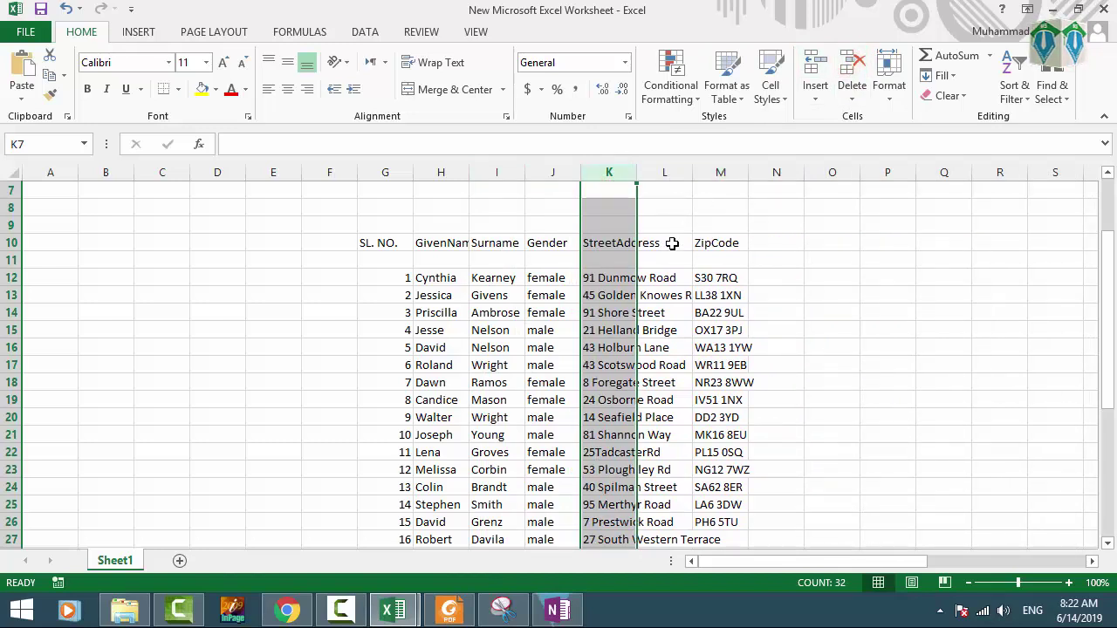
{"action": "left_click", "coordinate": [662, 172]}
{"action": "left_click", "coordinate": [862, 70]}
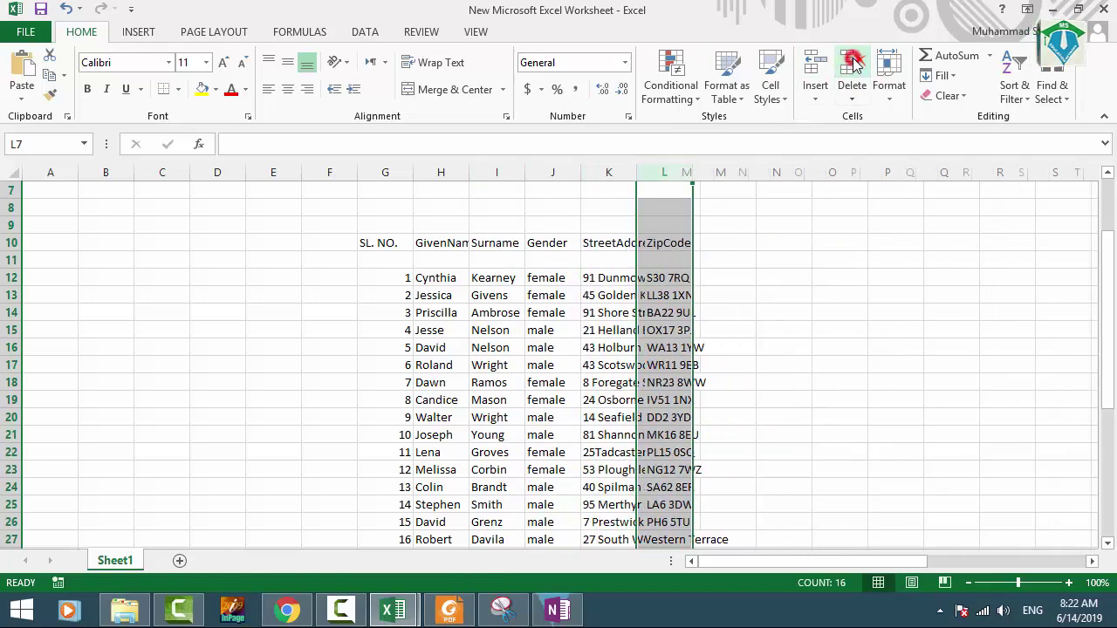
Step: Select the whole sheet and autofit all column widths to their contents
{"action": "left_click", "coordinate": [14, 168]}
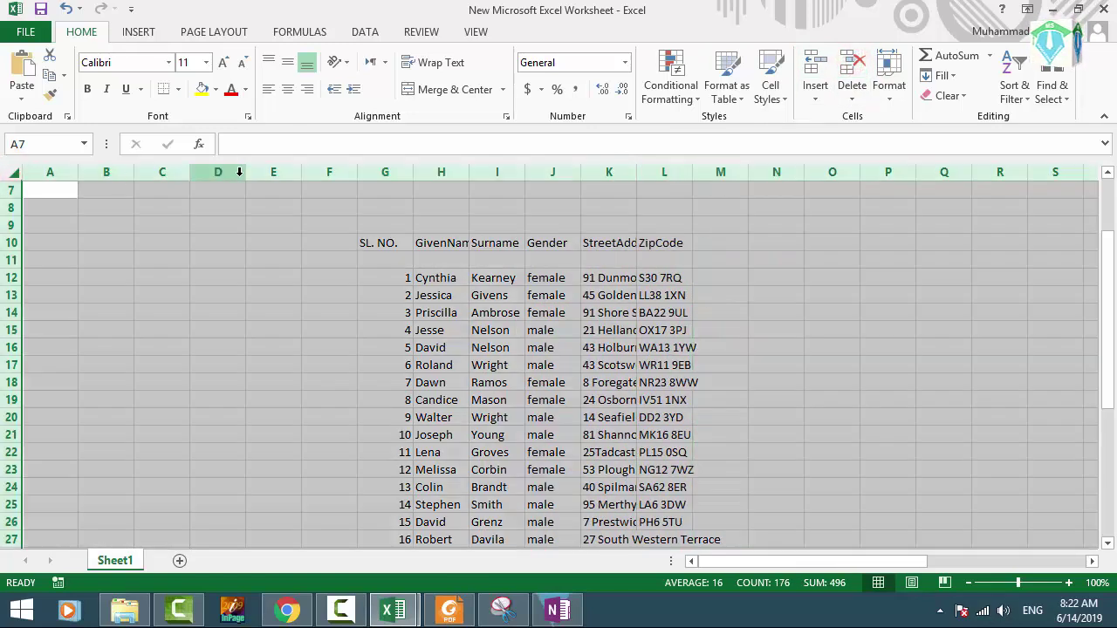
{"action": "double_click", "coordinate": [245, 172]}
{"action": "left_click", "coordinate": [634, 341]}
Step: Enlarge the worksheet view to 115% and review the cleaned table from its headers to the last record and back
{"action": "scroll", "coordinate": [585, 331], "scroll_direction": "up", "scroll_amount": 1, "text": "ctrl"}
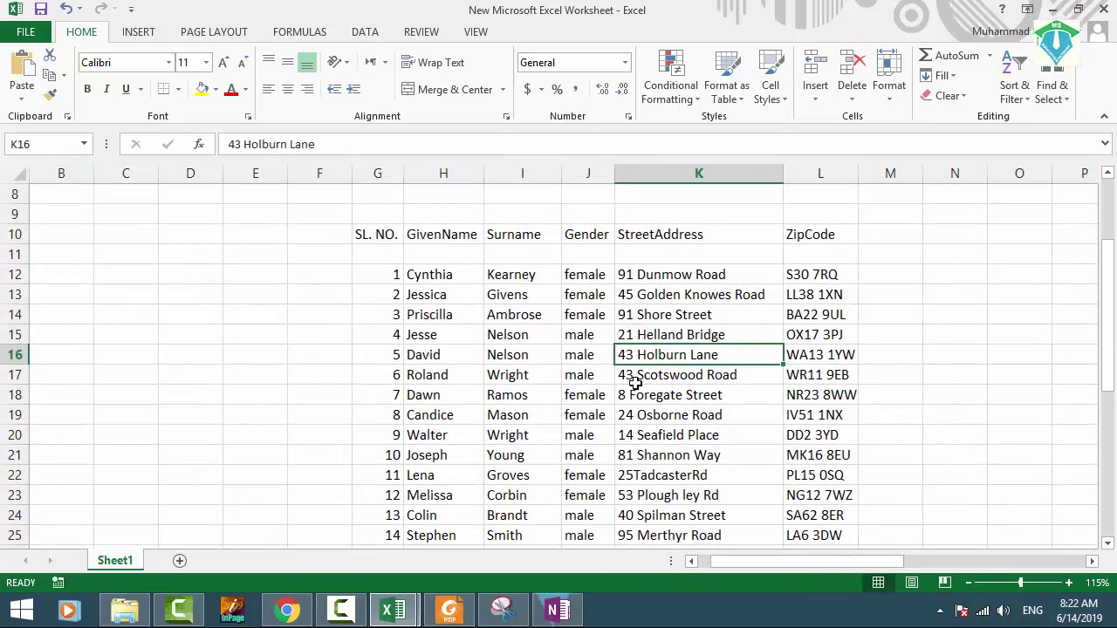
{"action": "scroll", "coordinate": [635, 384], "scroll_direction": "down", "scroll_amount": 1}
{"action": "left_click", "coordinate": [654, 419]}
{"action": "scroll", "coordinate": [654, 418], "scroll_direction": "down", "scroll_amount": 3}
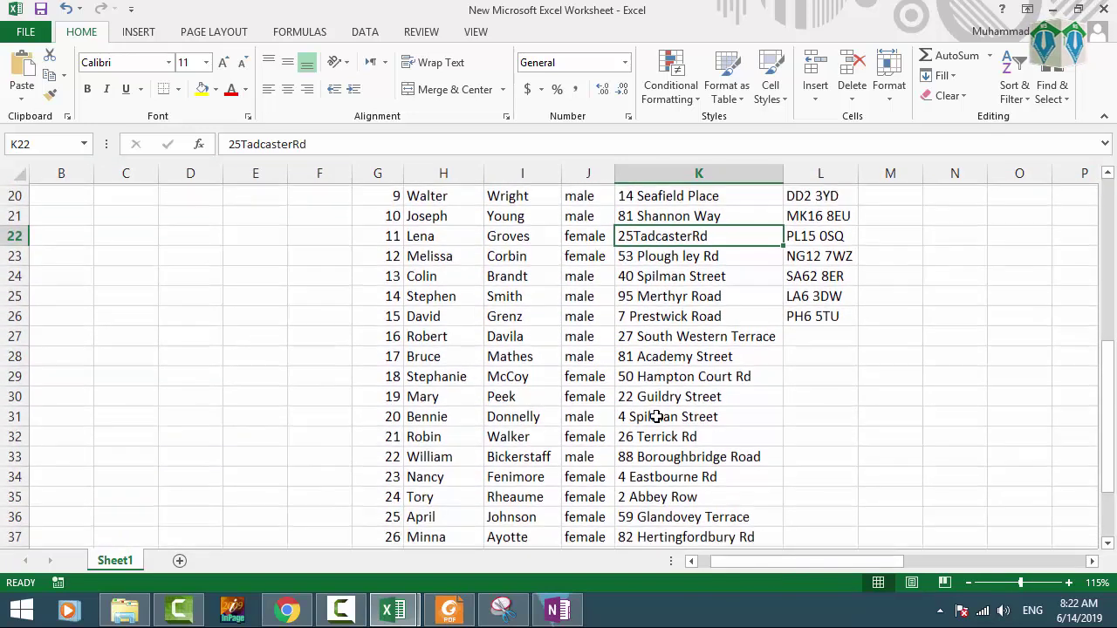
{"action": "scroll", "coordinate": [657, 418], "scroll_direction": "down", "scroll_amount": 4}
{"action": "left_click_drag", "start_coordinate": [502, 396], "coordinate": [674, 398]}
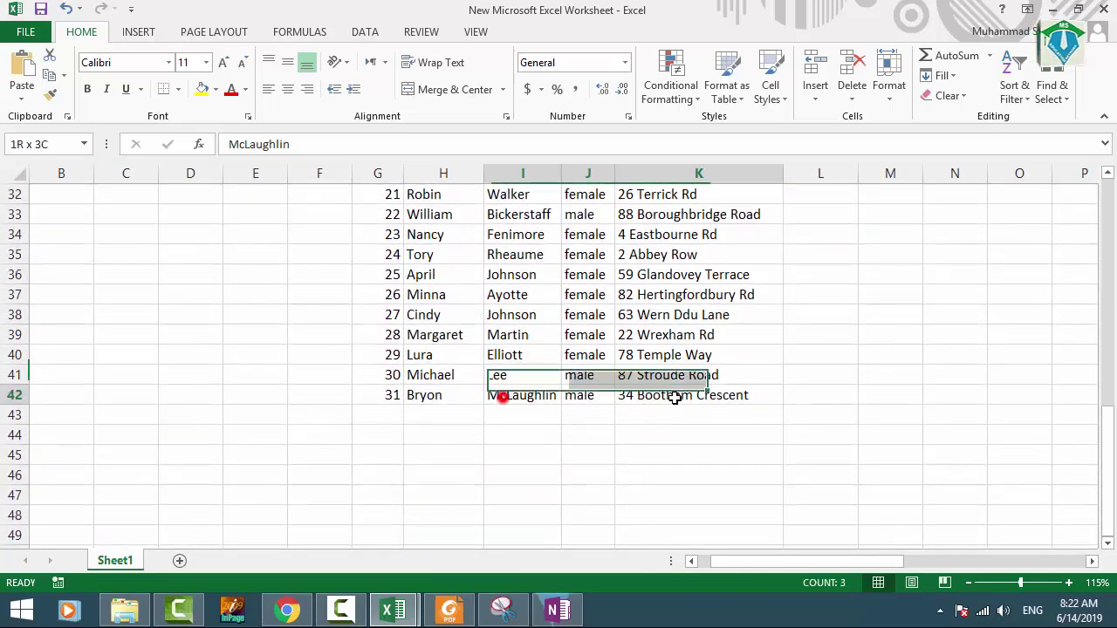
{"action": "left_click", "coordinate": [741, 469]}
{"action": "scroll", "coordinate": [741, 469], "scroll_direction": "up", "scroll_amount": 7}
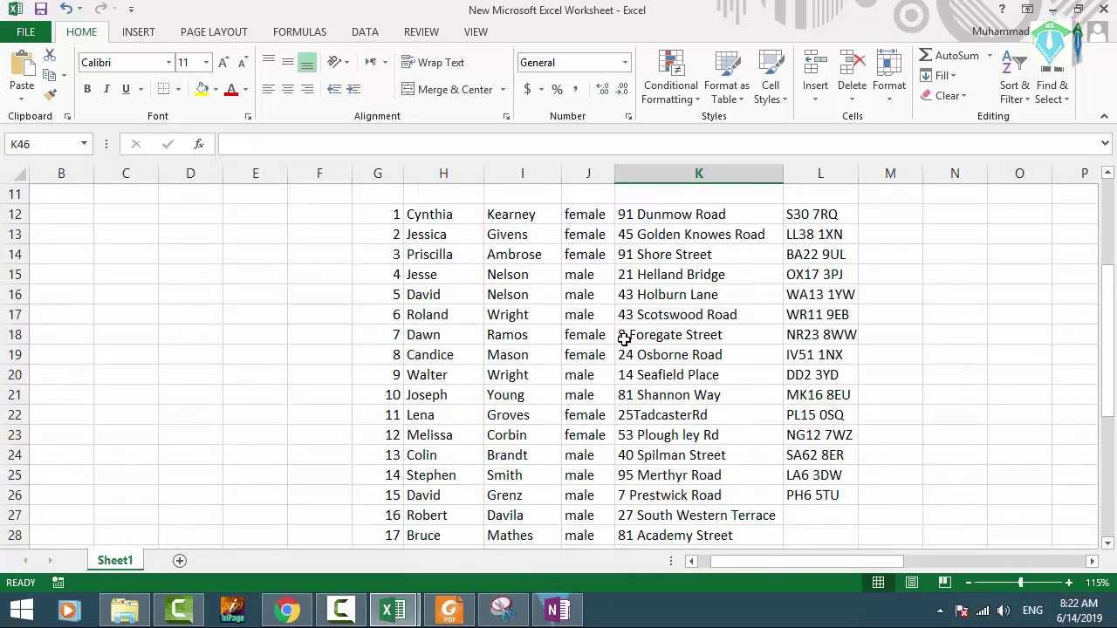
{"action": "scroll", "coordinate": [625, 339], "scroll_direction": "up", "scroll_amount": 1}
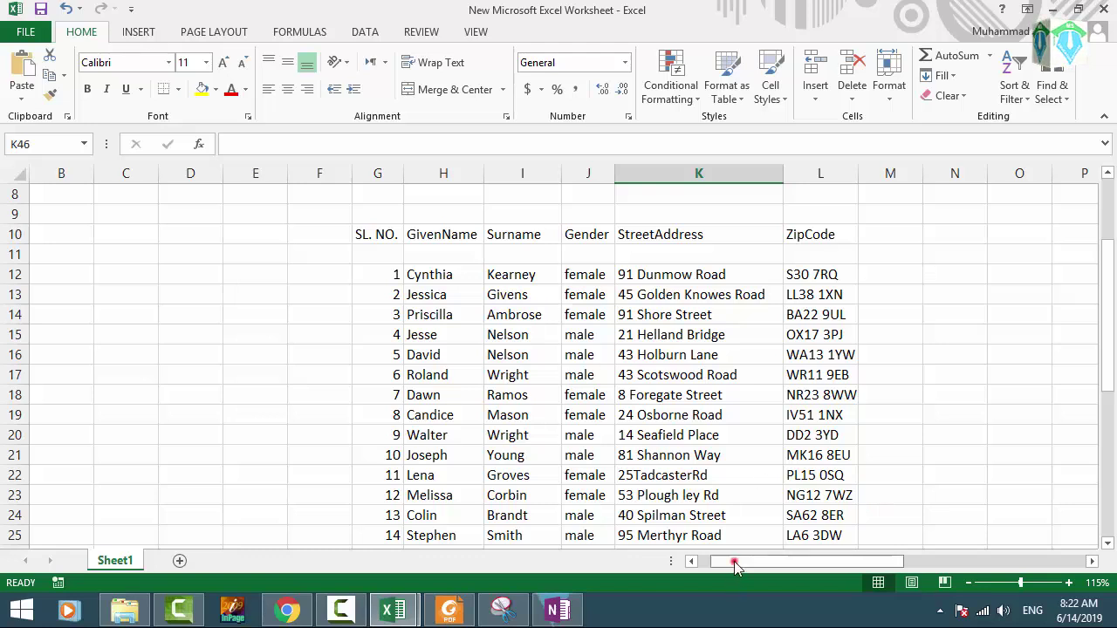
{"action": "left_click_drag", "start_coordinate": [735, 563], "coordinate": [762, 565]}
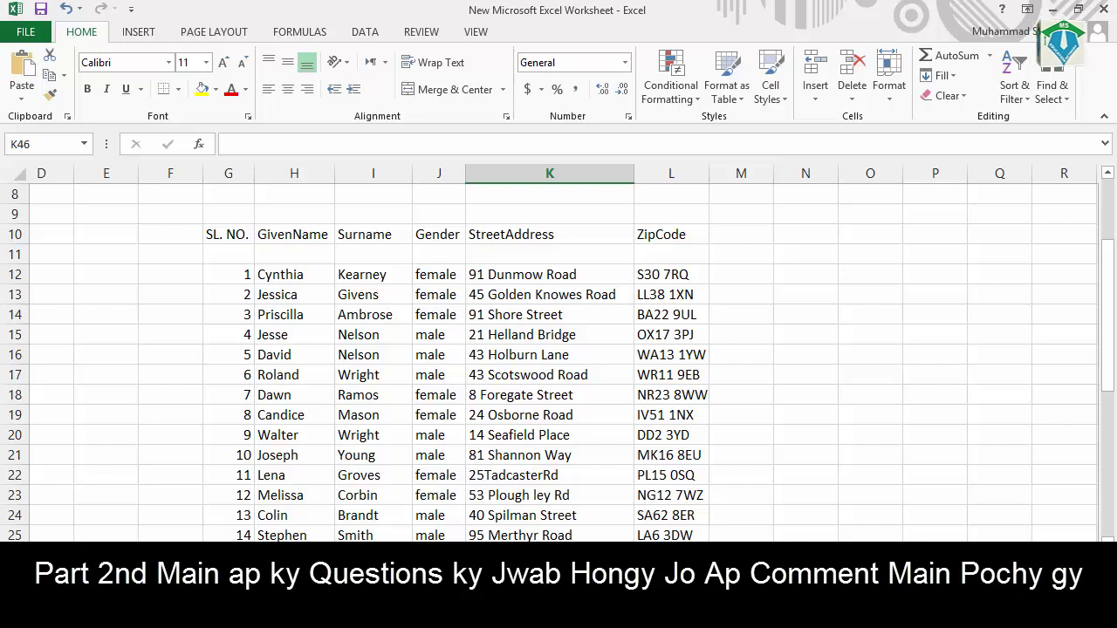
{"action": "scroll", "coordinate": [568, 353], "scroll_direction": "left", "scroll_amount": 1}
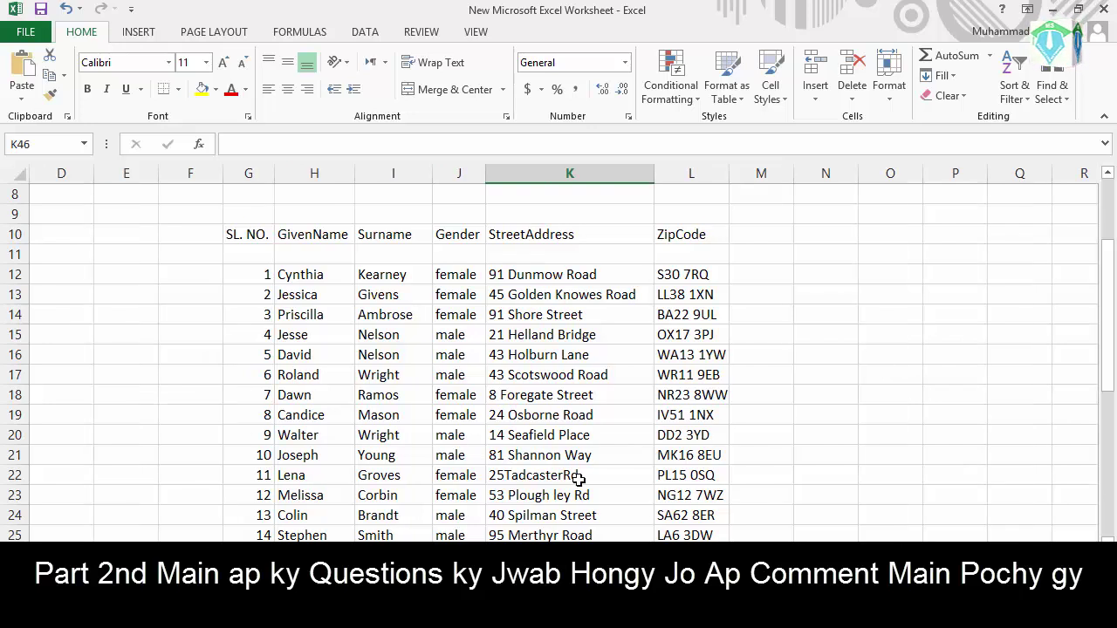